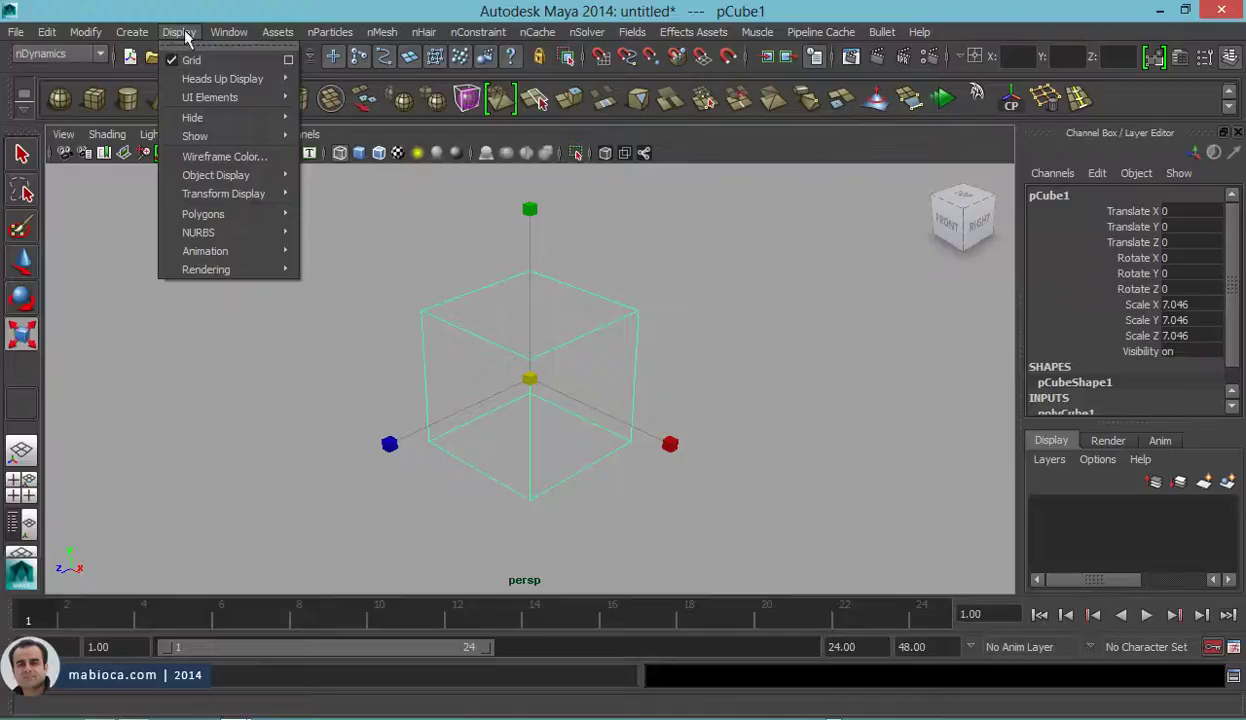
Step: Smooth the cube into a shaded sphere with 3 smoothing divisions, then select it
{"action": "left_click", "coordinate": [422, 99]}
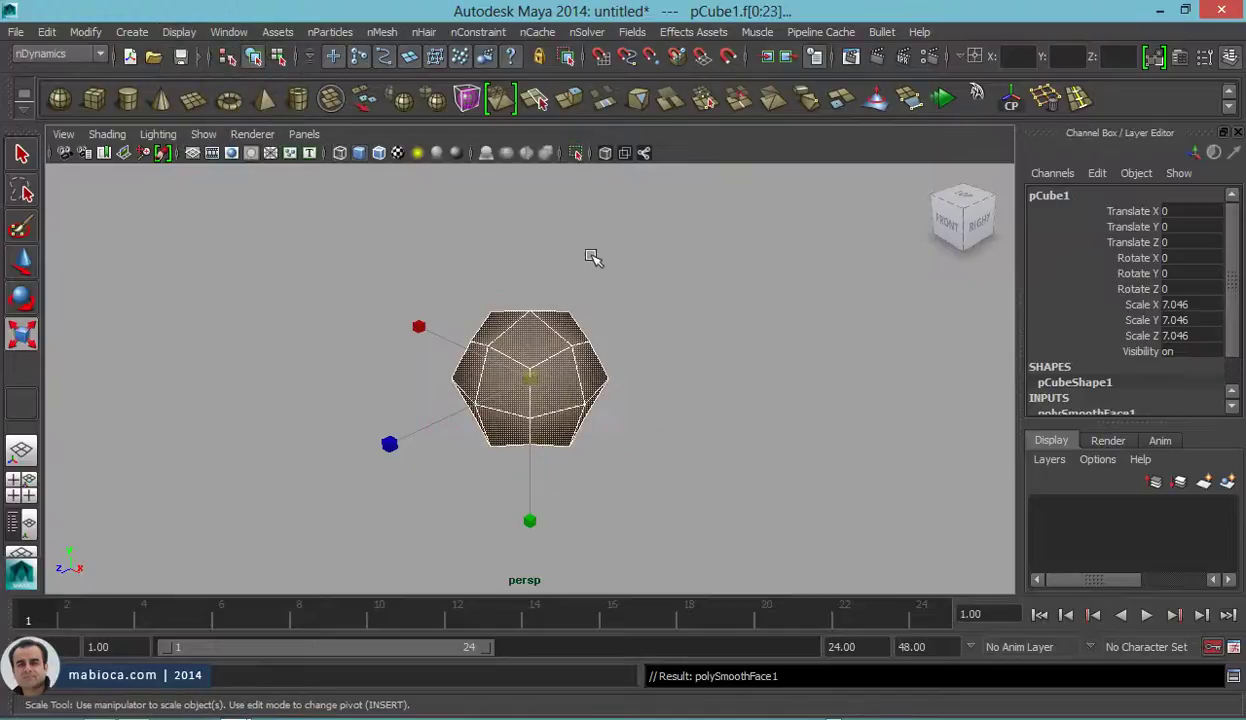
{"action": "key", "text": "5"}
{"action": "scroll", "coordinate": [1140, 356], "scroll_direction": "down", "scroll_amount": 2}
{"action": "left_click", "coordinate": [1125, 378]}
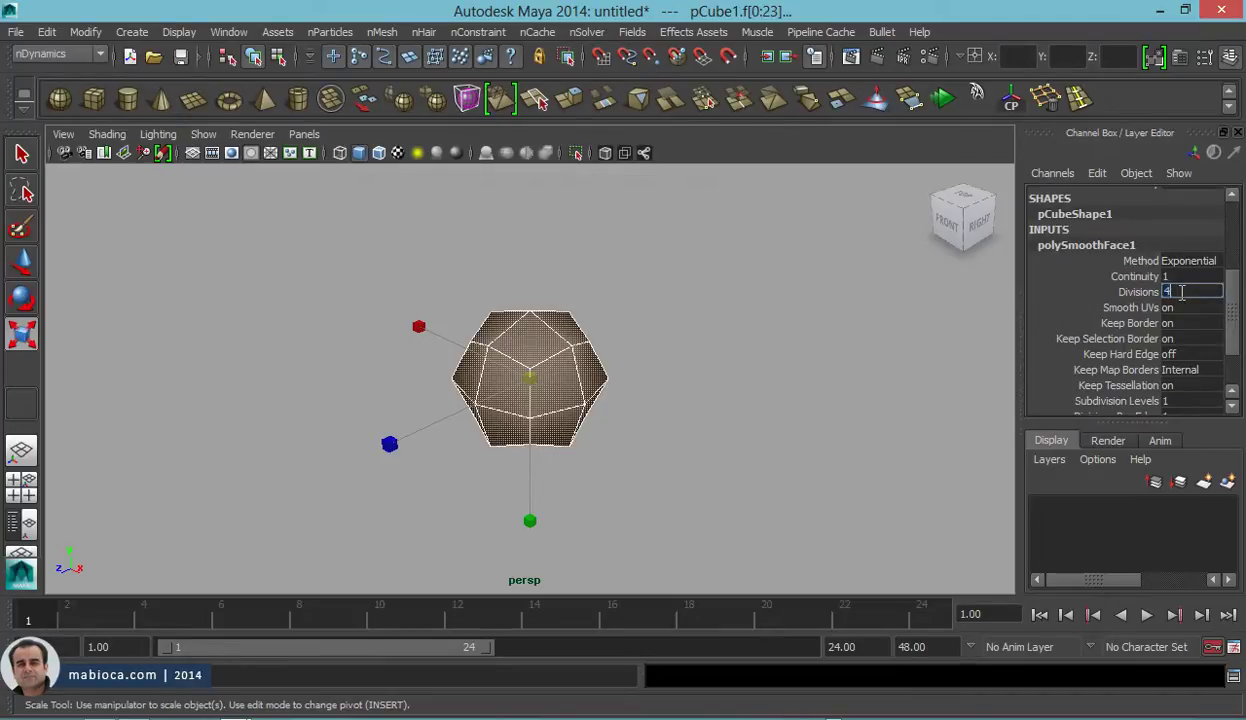
{"action": "key", "text": "Return"}
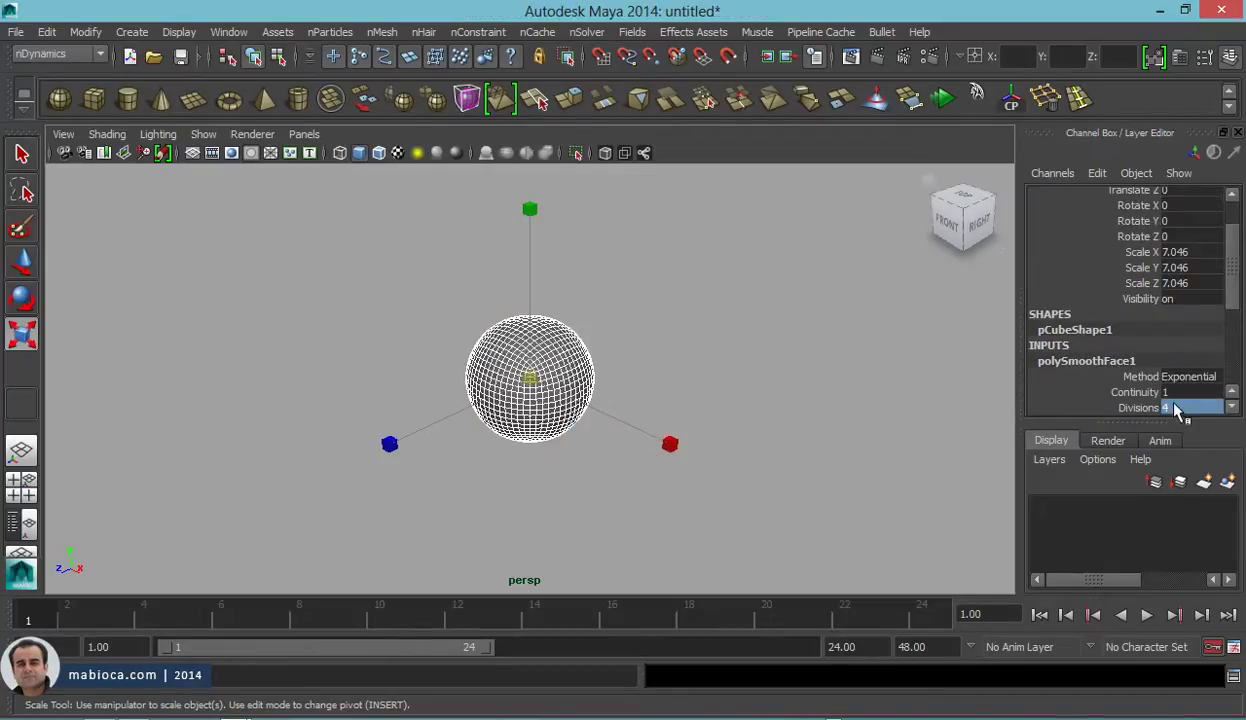
{"action": "type", "text": "3"}
{"action": "key", "text": "Return"}
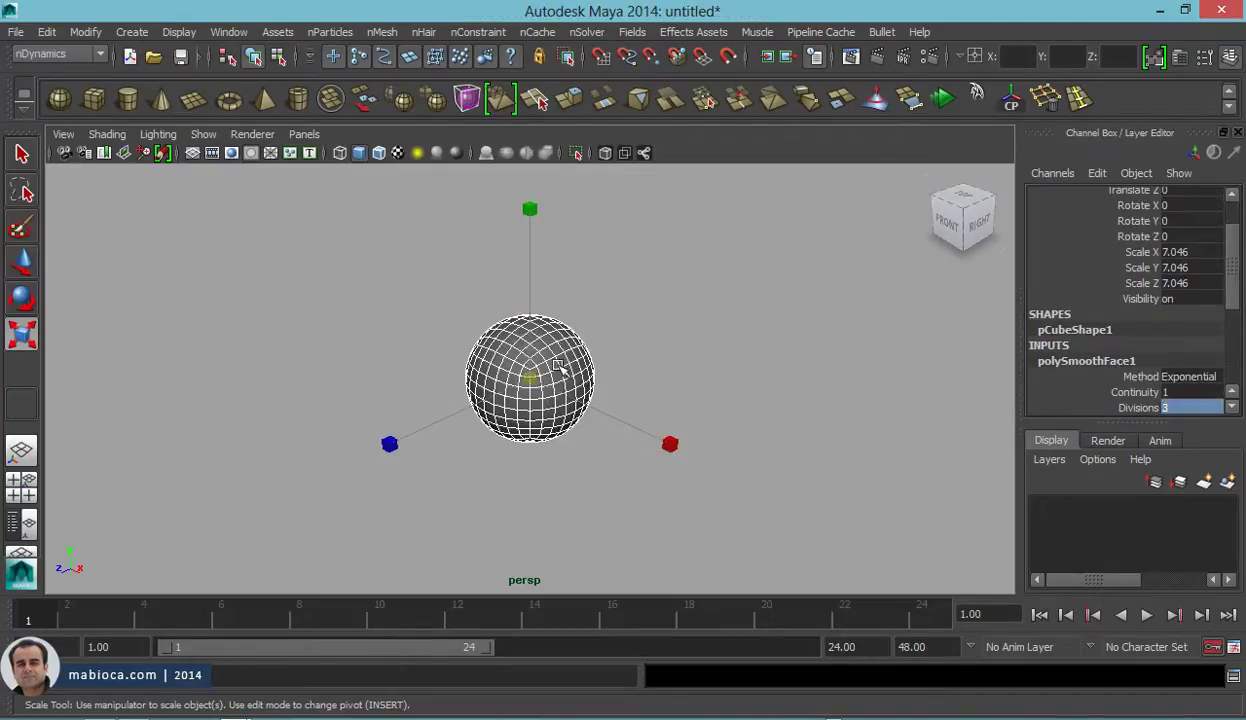
{"action": "left_click", "coordinate": [558, 365]}
Step: With the grid shown, move the sphere up above the grid
{"action": "key", "text": "5"}
{"action": "left_click", "coordinate": [648, 380]}
{"action": "left_click", "coordinate": [566, 367]}
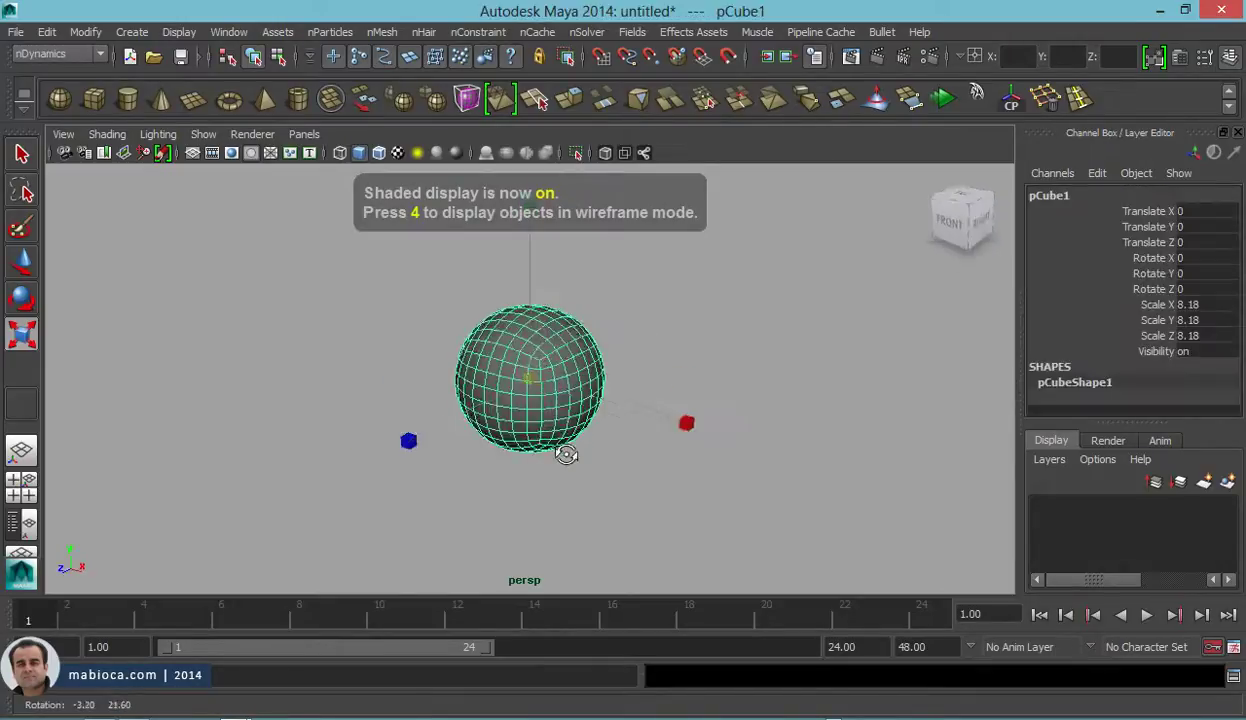
{"action": "left_click", "coordinate": [192, 152]}
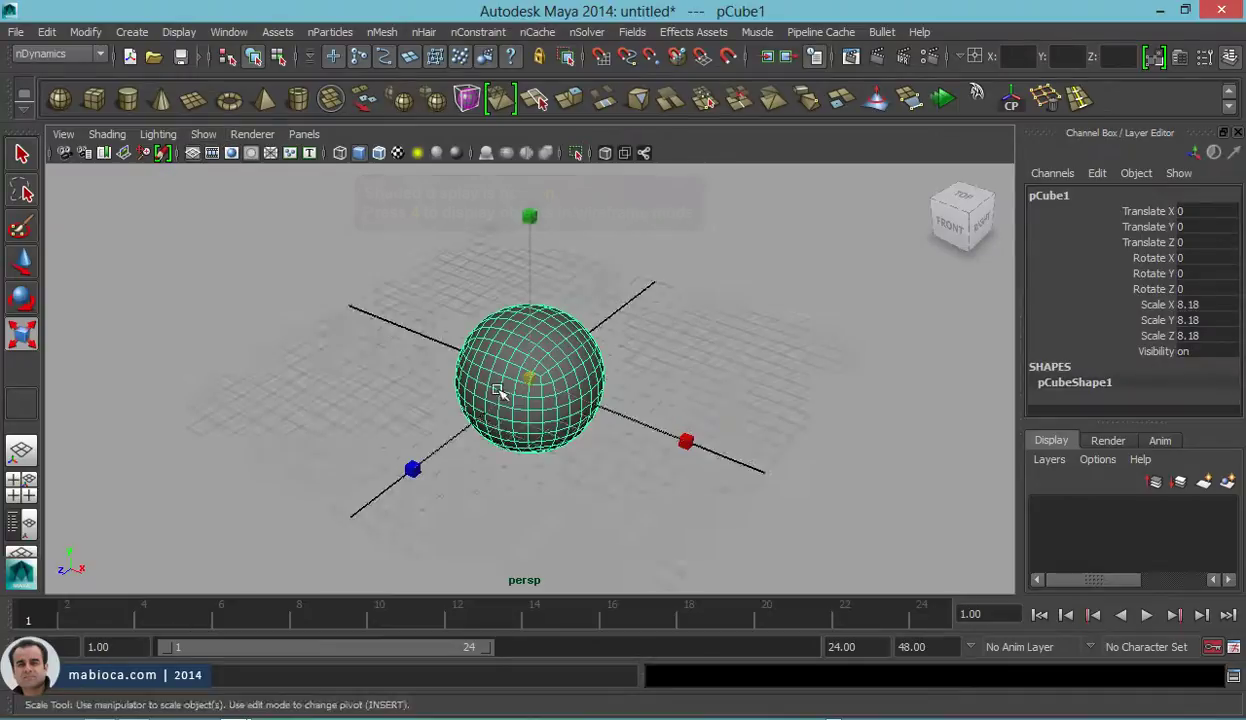
{"action": "left_click_drag", "start_coordinate": [328, 250], "coordinate": [593, 425], "text": "alt"}
{"action": "key", "text": "w"}
{"action": "mouse_move", "coordinate": [538, 272]}
{"action": "left_mouse_down"}
{"action": "mouse_move", "coordinate": [530, 172]}
{"action": "mouse_move", "coordinate": [493, 338]}
{"action": "left_mouse_up"}
{"action": "left_click_drag", "start_coordinate": [508, 279], "coordinate": [434, 216]}
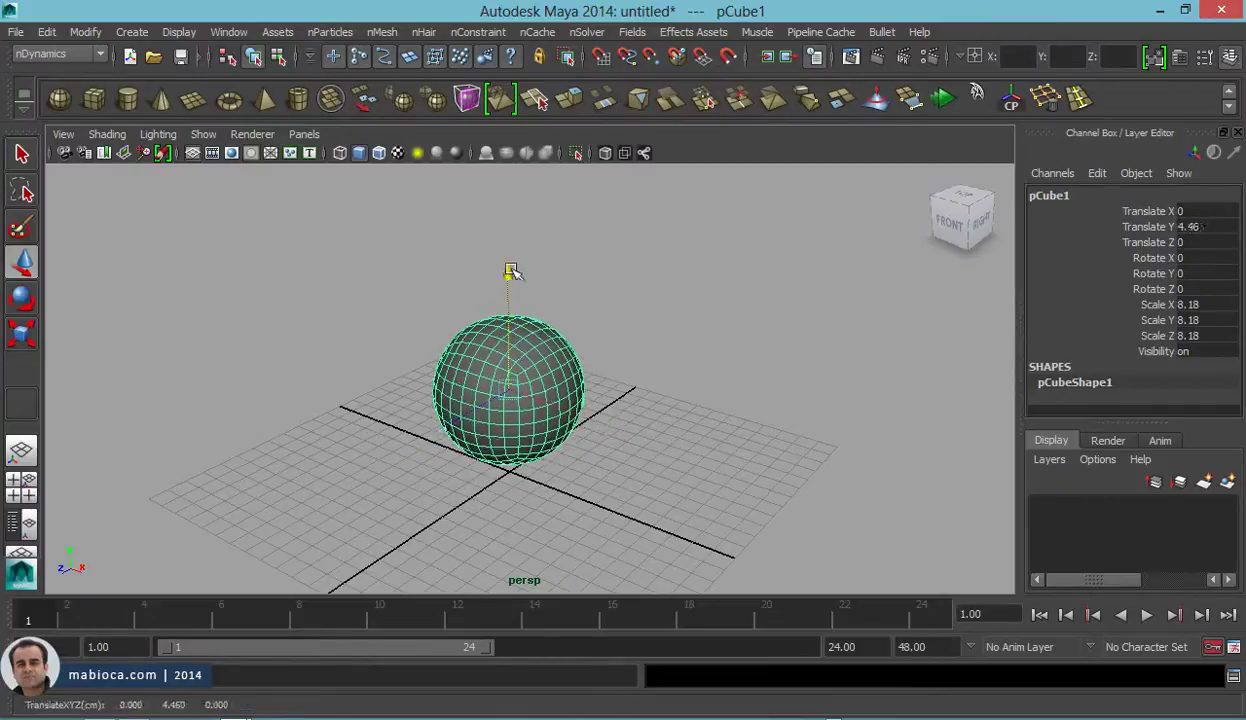
Step: Freeze the sphere's transforms, convert it to nCloth and show its attributes
{"action": "left_click", "coordinate": [131, 32]}
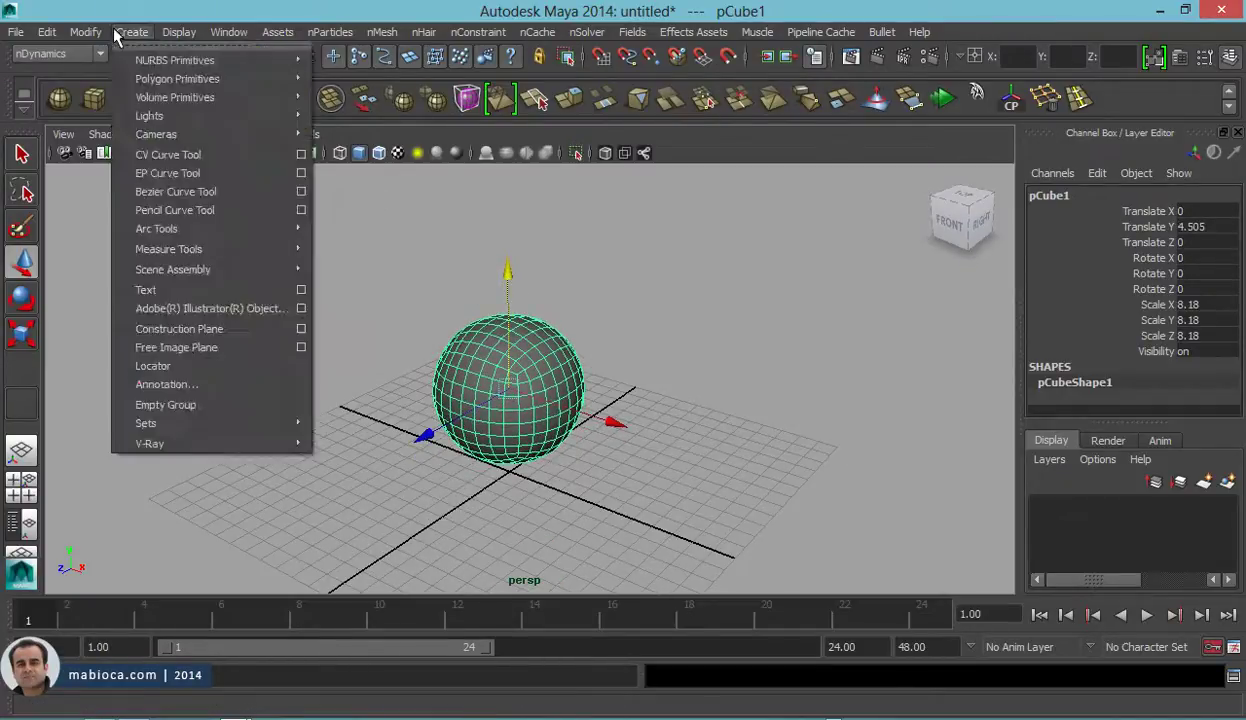
{"action": "left_click", "coordinate": [115, 94]}
{"action": "left_click", "coordinate": [472, 32]}
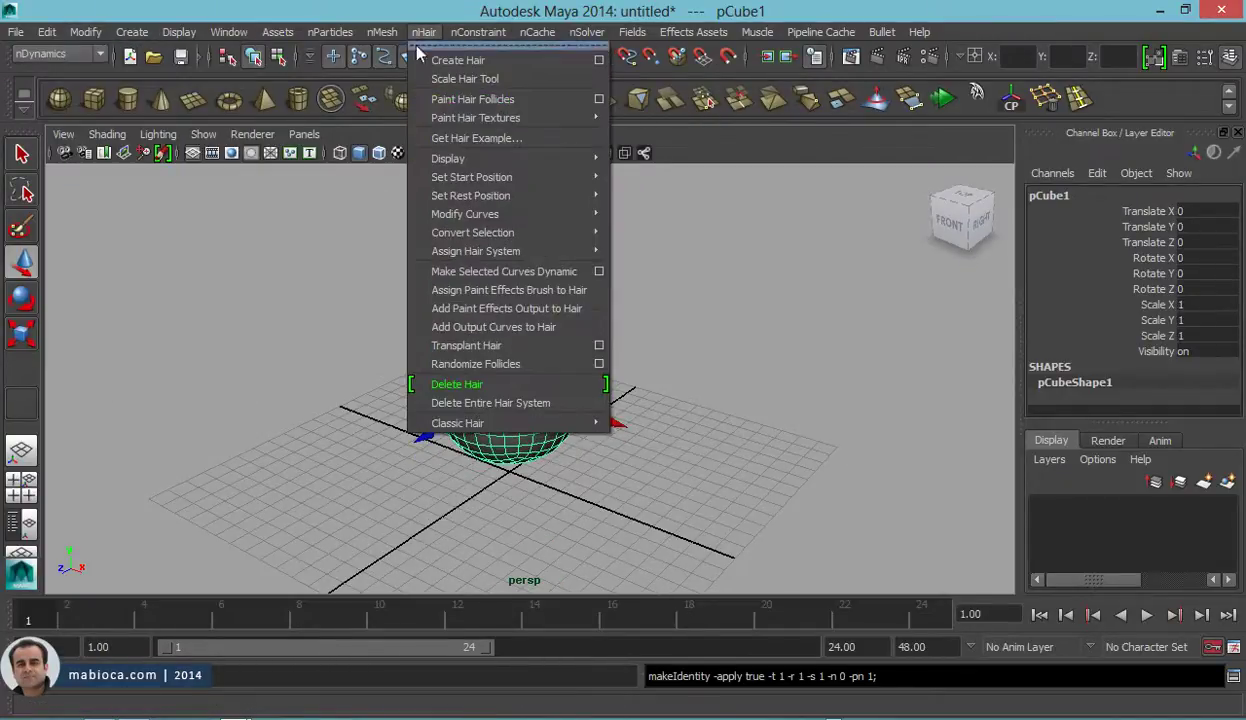
{"action": "left_click", "coordinate": [418, 79]}
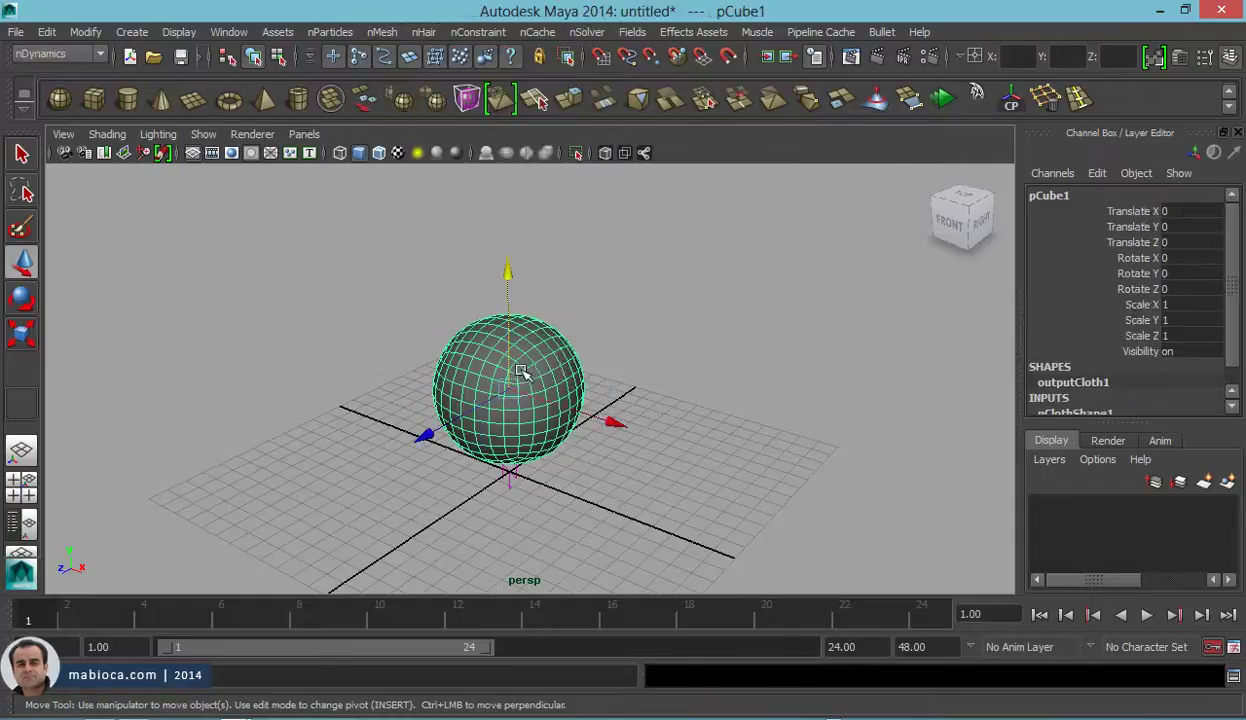
{"action": "left_click", "coordinate": [520, 370]}
{"action": "key", "text": "ctrl+a"}
{"action": "scroll", "coordinate": [933, 375], "scroll_direction": "down", "scroll_amount": 5}
Step: Expand the Pressure settings and set the playback end time to 2004
{"action": "scroll", "coordinate": [932, 365], "scroll_direction": "down", "scroll_amount": 1}
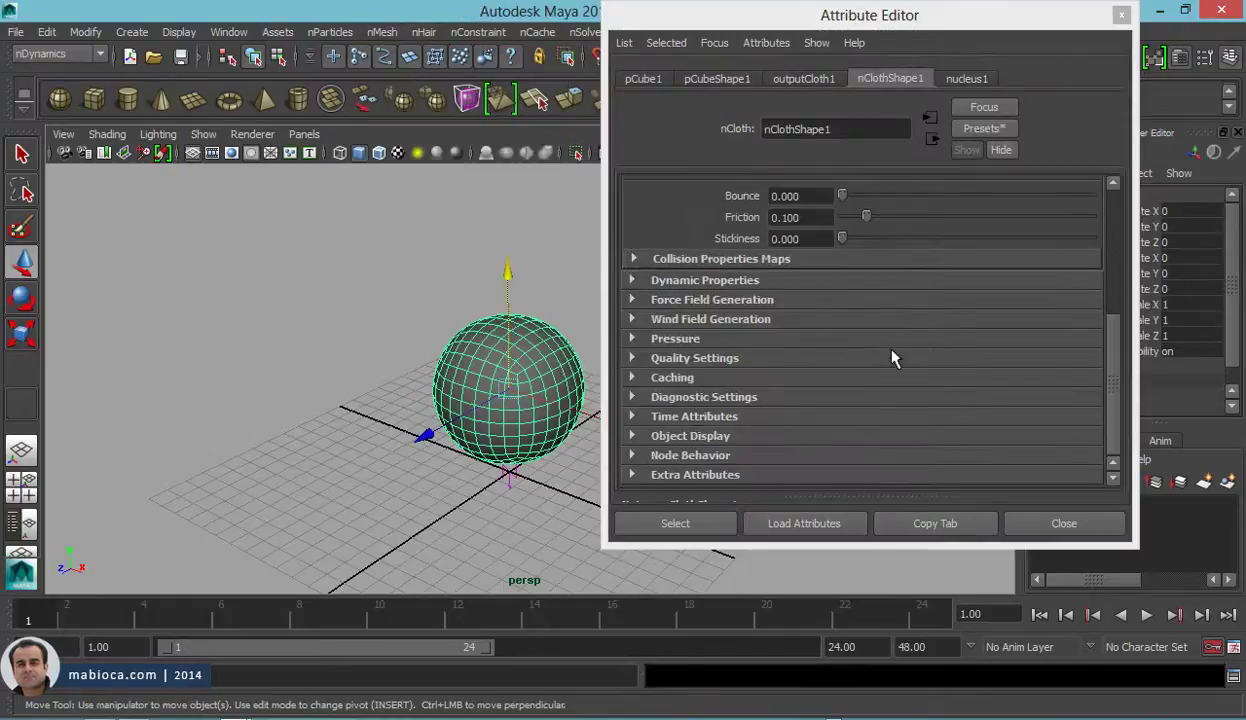
{"action": "left_click", "coordinate": [660, 338]}
{"action": "scroll", "coordinate": [817, 370], "scroll_direction": "down", "scroll_amount": 1}
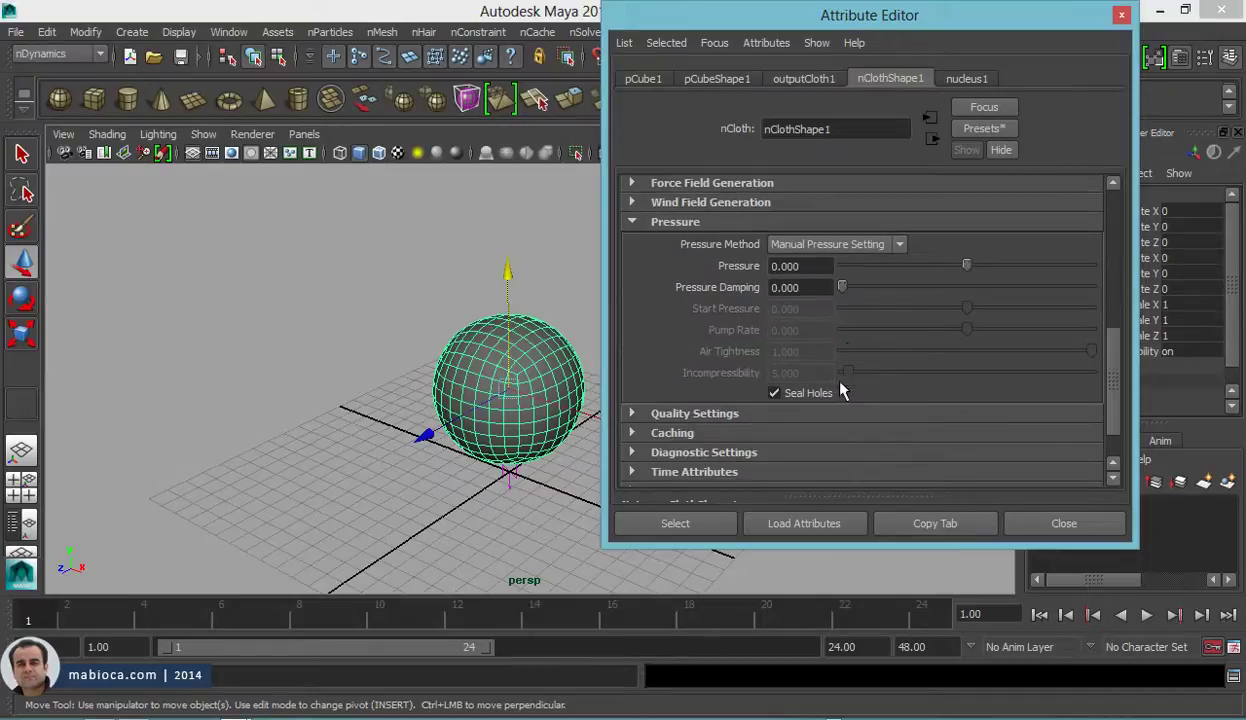
{"action": "left_click", "coordinate": [1040, 615]}
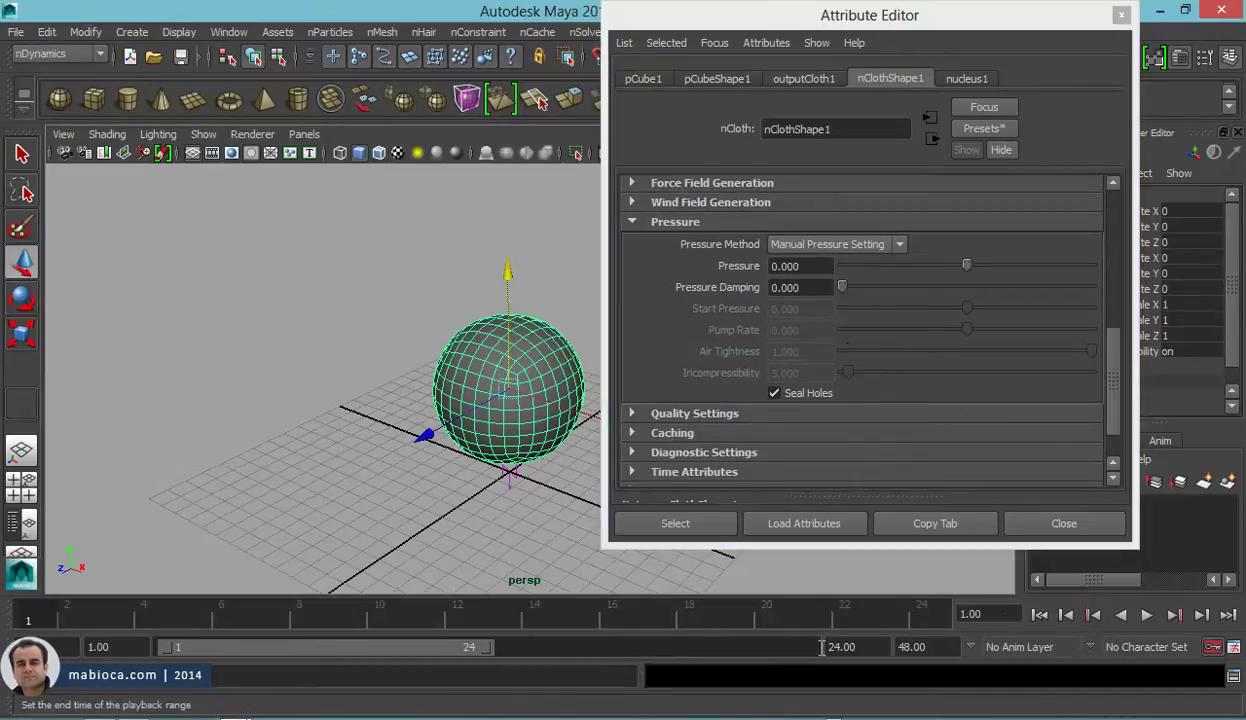
{"action": "type", "text": "2004"}
{"action": "key", "text": "Return"}
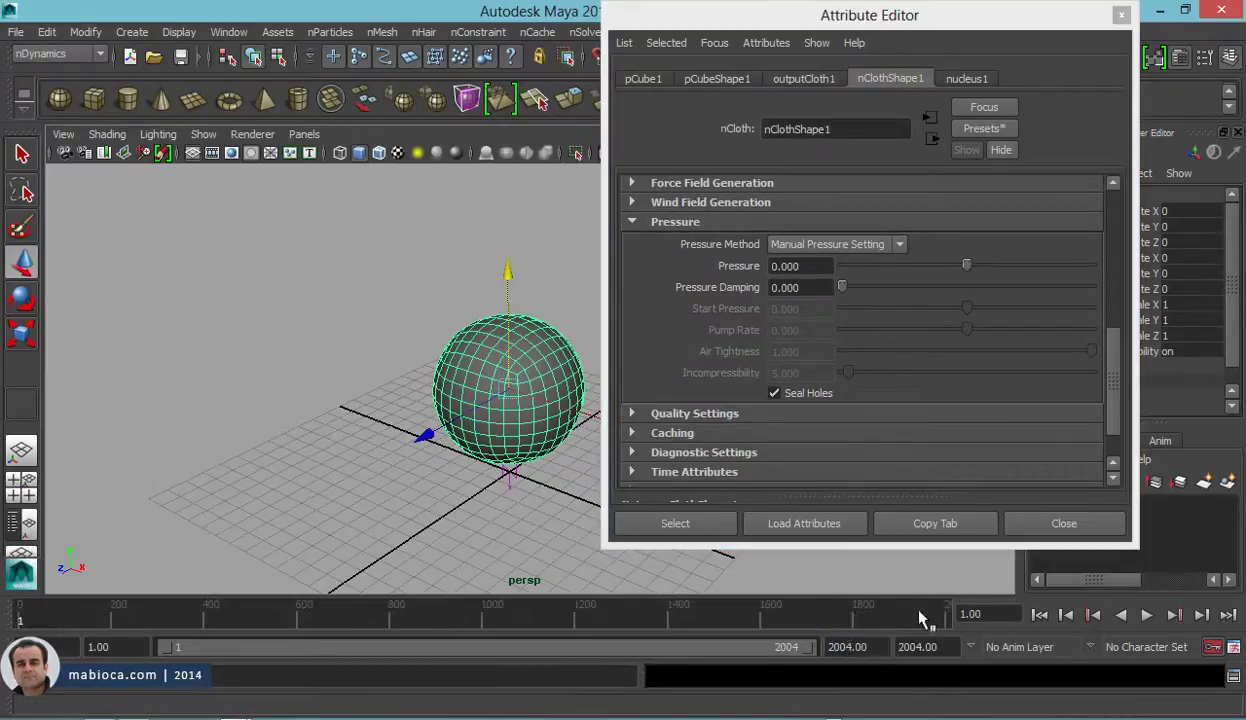
Step: Test the falling cloth with interactive playback, then rewind to the first frame
{"action": "left_click", "coordinate": [470, 35]}
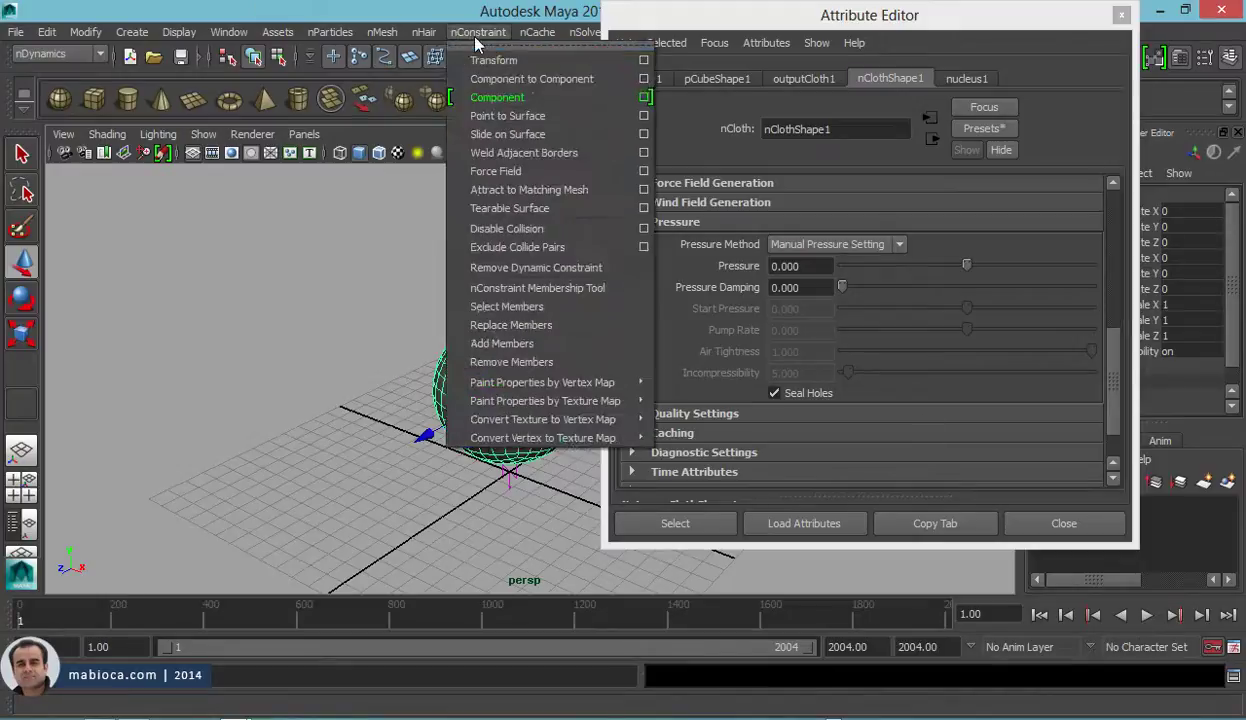
{"action": "left_click", "coordinate": [637, 117]}
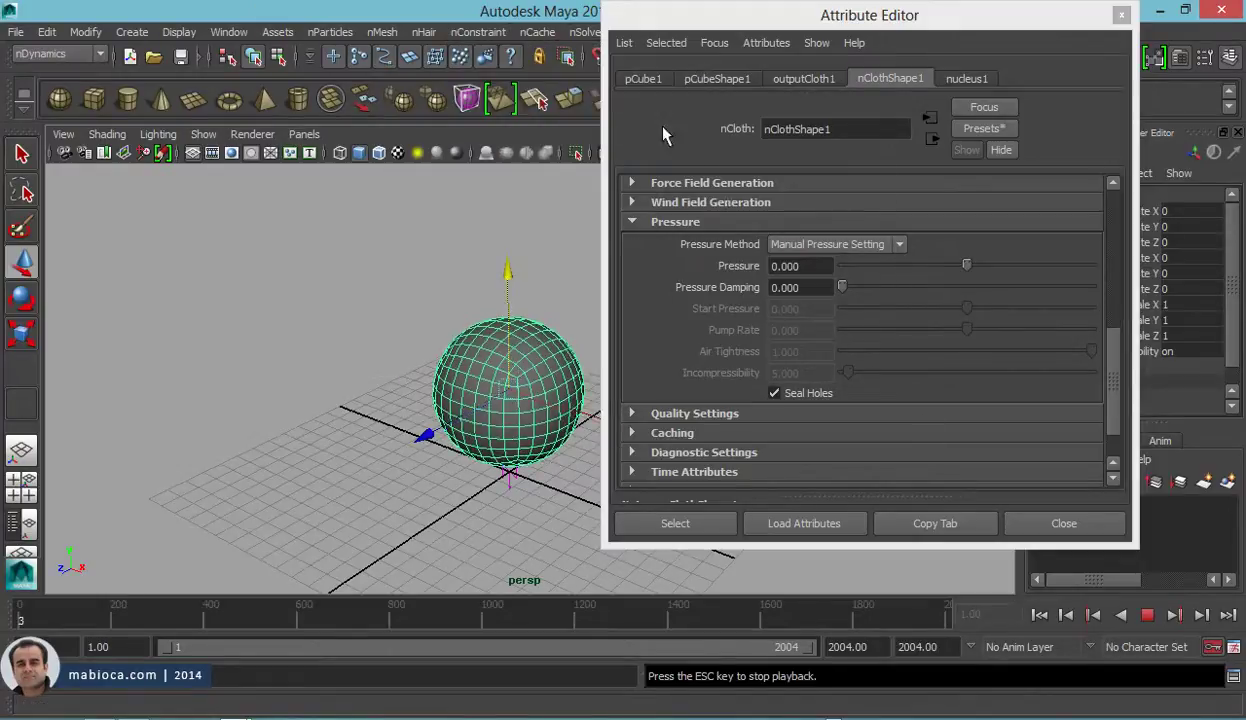
{"action": "left_click", "coordinate": [1149, 615]}
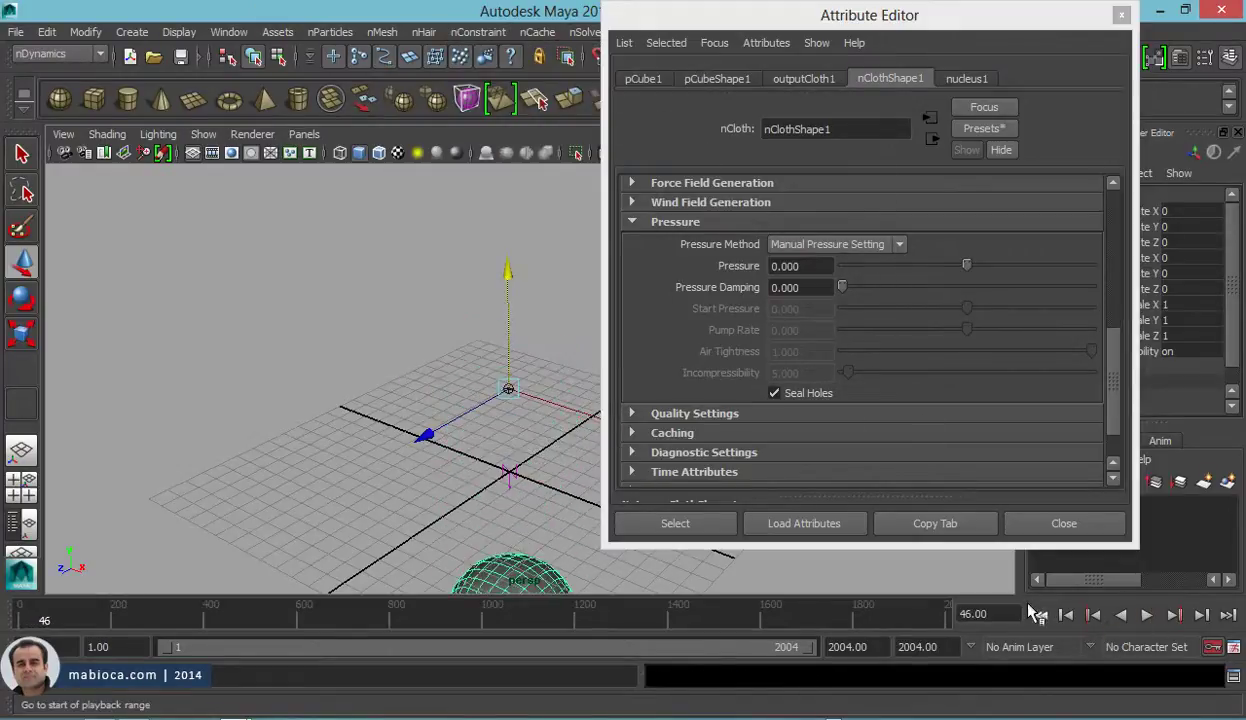
{"action": "left_click", "coordinate": [1039, 615]}
Step: Enable Use Plane on nucleus1, then return to the nCloth Pressure settings
{"action": "left_click", "coordinate": [966, 78]}
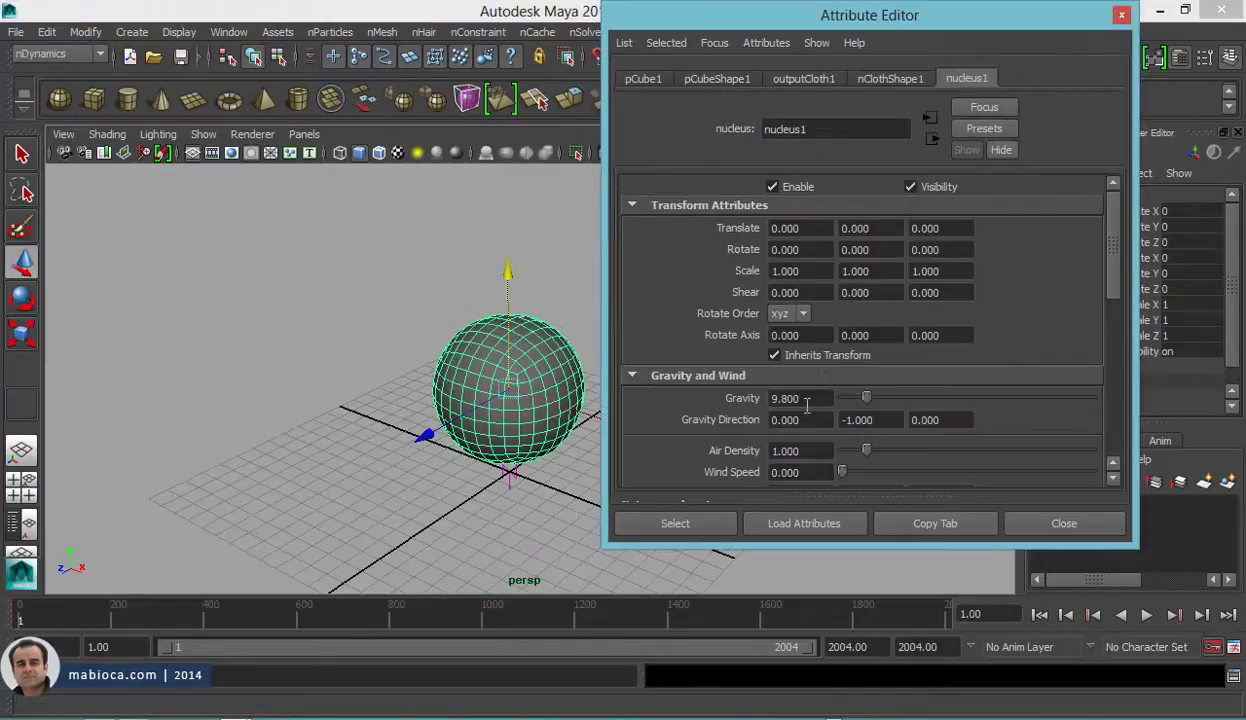
{"action": "scroll", "coordinate": [807, 399], "scroll_direction": "down", "scroll_amount": 5}
{"action": "left_click", "coordinate": [806, 383]}
{"action": "left_click", "coordinate": [807, 81]}
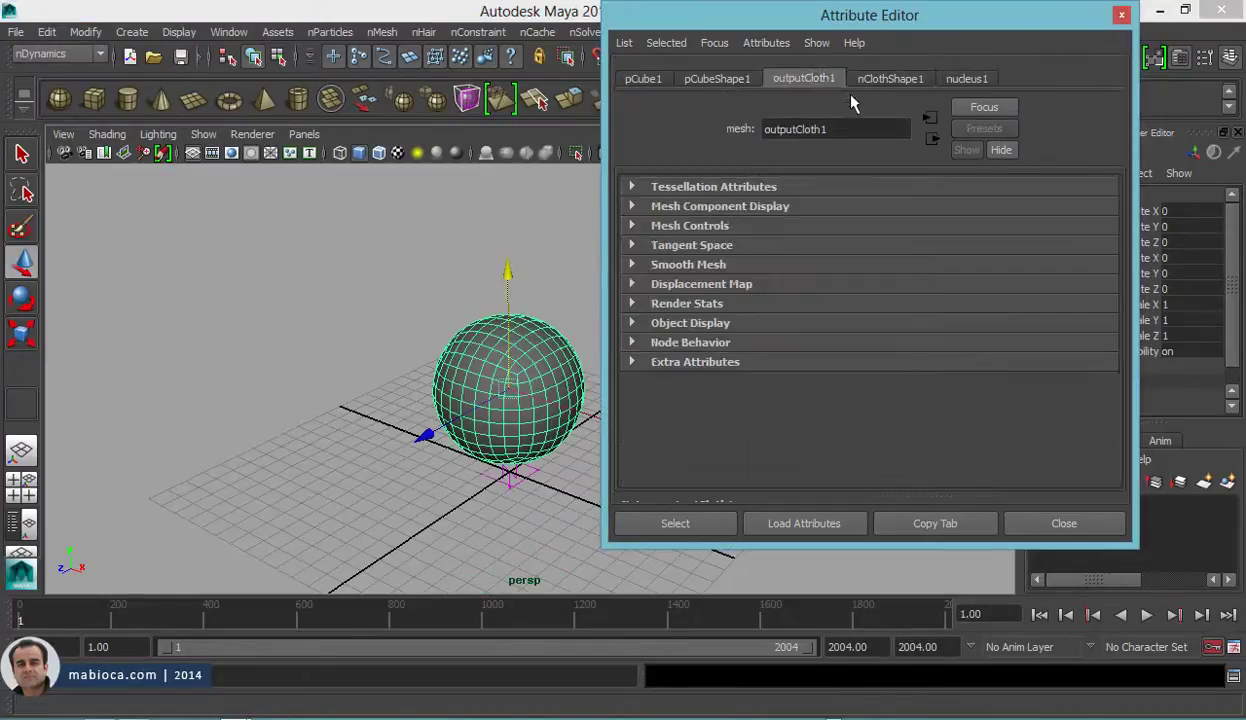
{"action": "left_click", "coordinate": [874, 81]}
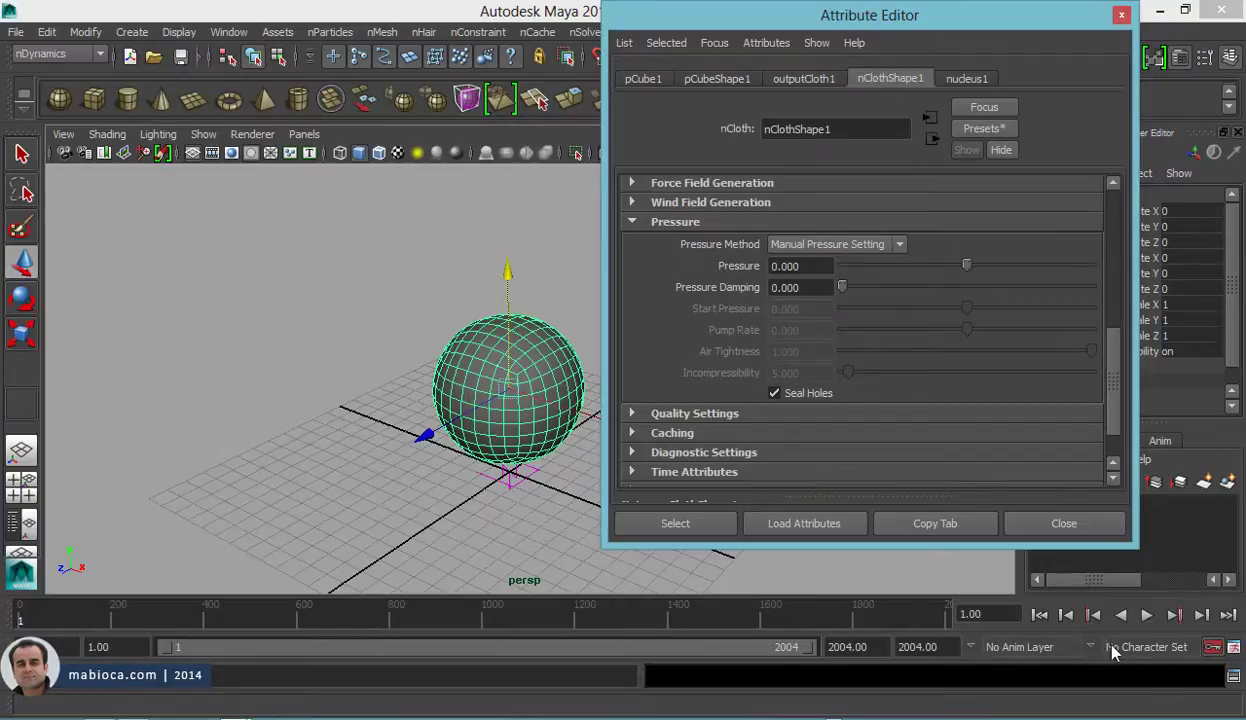
Step: During interactive playback, drag Pressure down to -0.945 so the sphere deflates
{"action": "left_click", "coordinate": [537, 33]}
{"action": "left_click", "coordinate": [600, 115]}
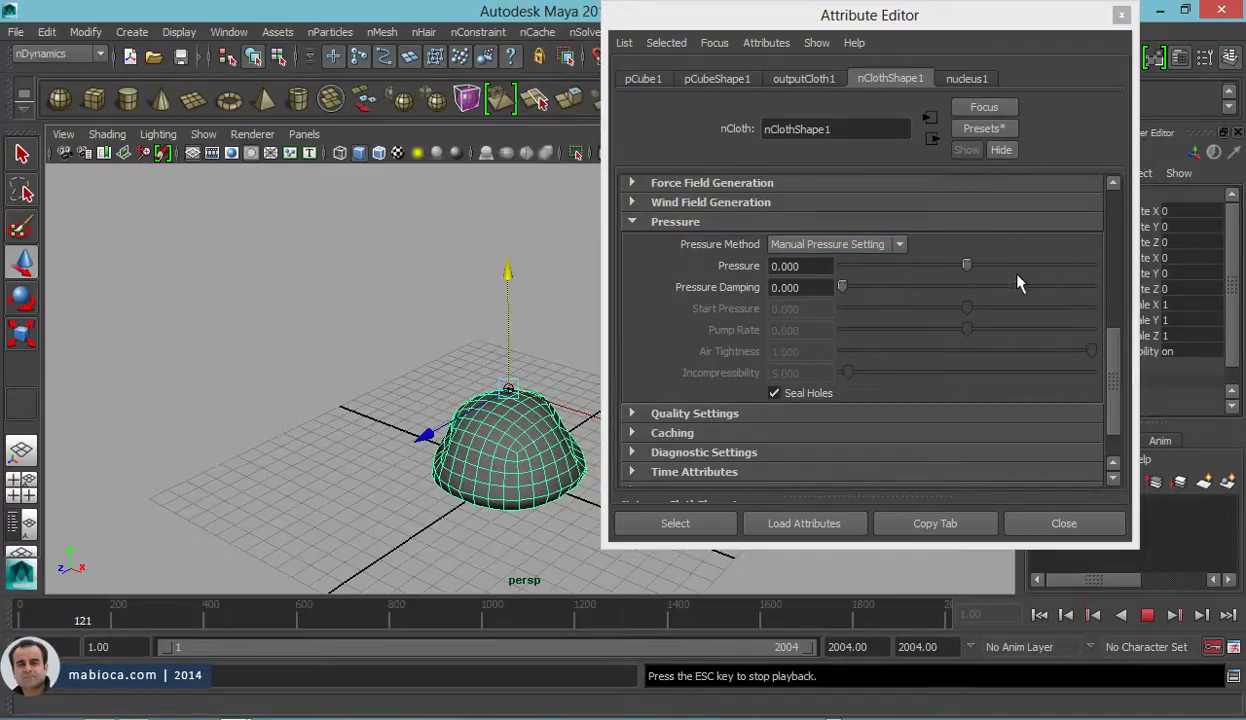
{"action": "left_click_drag", "start_coordinate": [967, 268], "coordinate": [940, 275]}
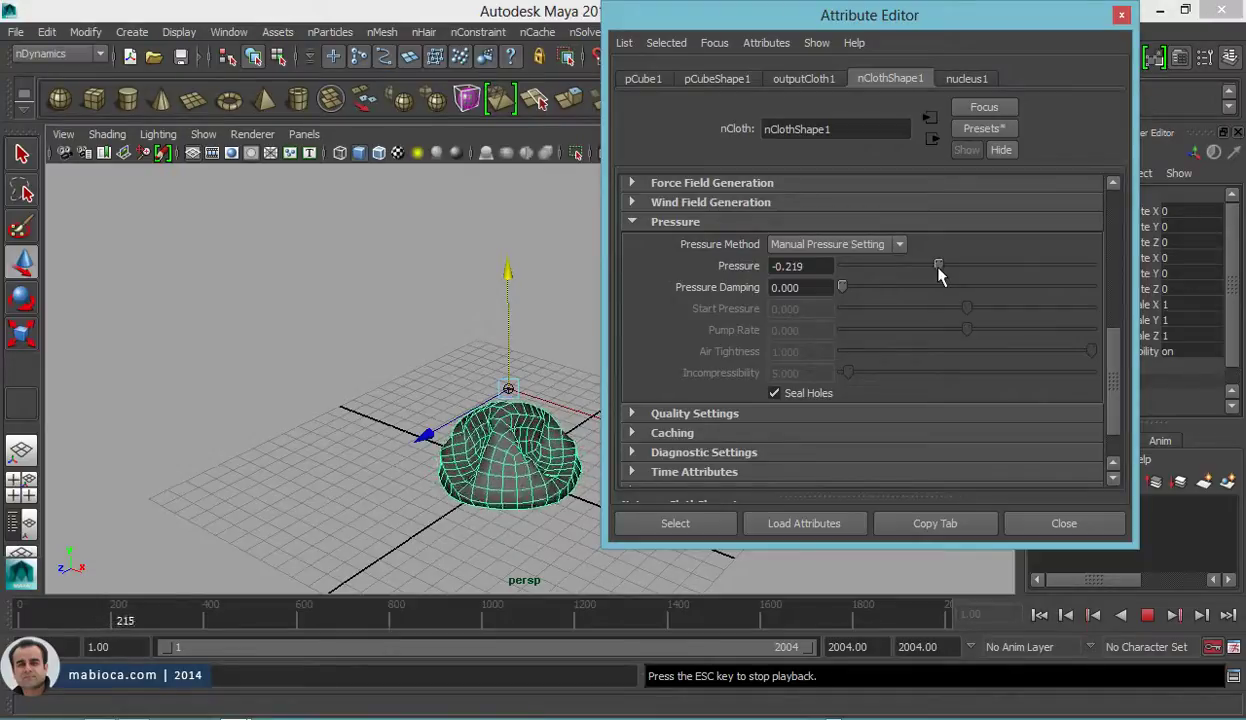
{"action": "mouse_move", "coordinate": [940, 268]}
{"action": "left_mouse_down"}
{"action": "mouse_move", "coordinate": [1052, 282]}
{"action": "mouse_move", "coordinate": [895, 289]}
{"action": "mouse_move", "coordinate": [1065, 284]}
{"action": "mouse_move", "coordinate": [985, 270]}
{"action": "mouse_move", "coordinate": [849, 282]}
{"action": "left_mouse_up"}
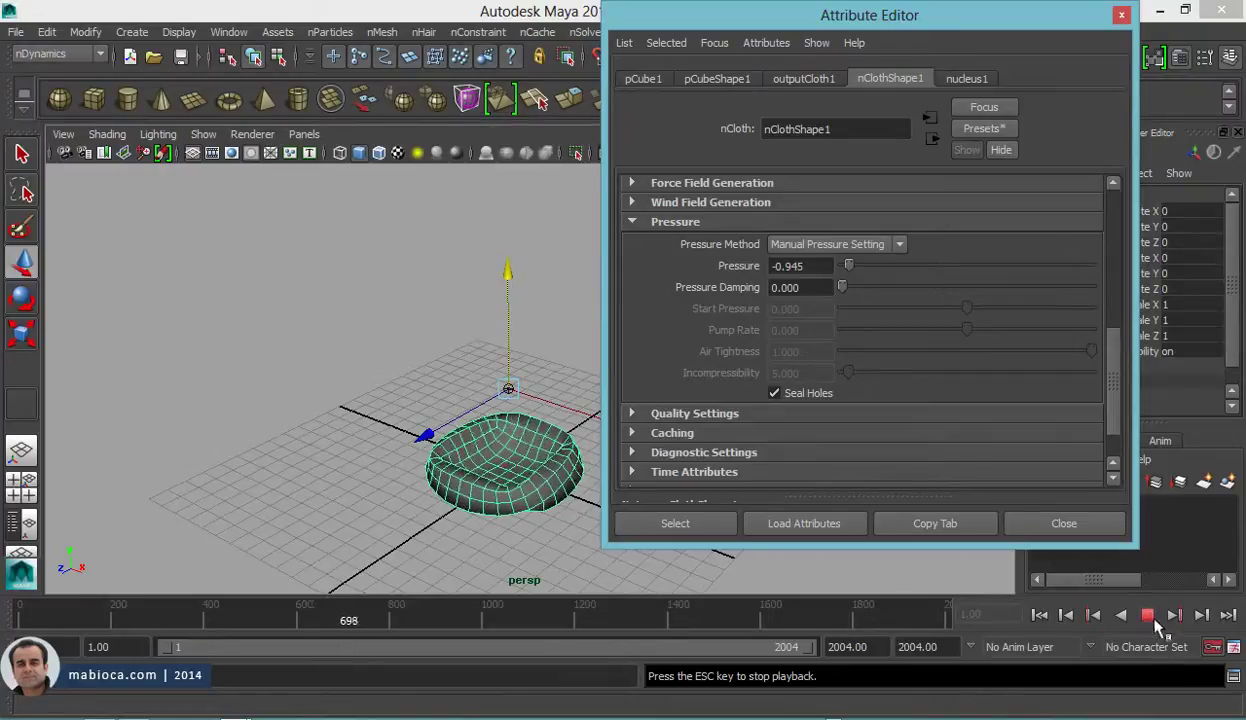
{"action": "left_click", "coordinate": [1149, 616]}
{"action": "left_click_drag", "start_coordinate": [631, 33], "coordinate": [633, 88]}
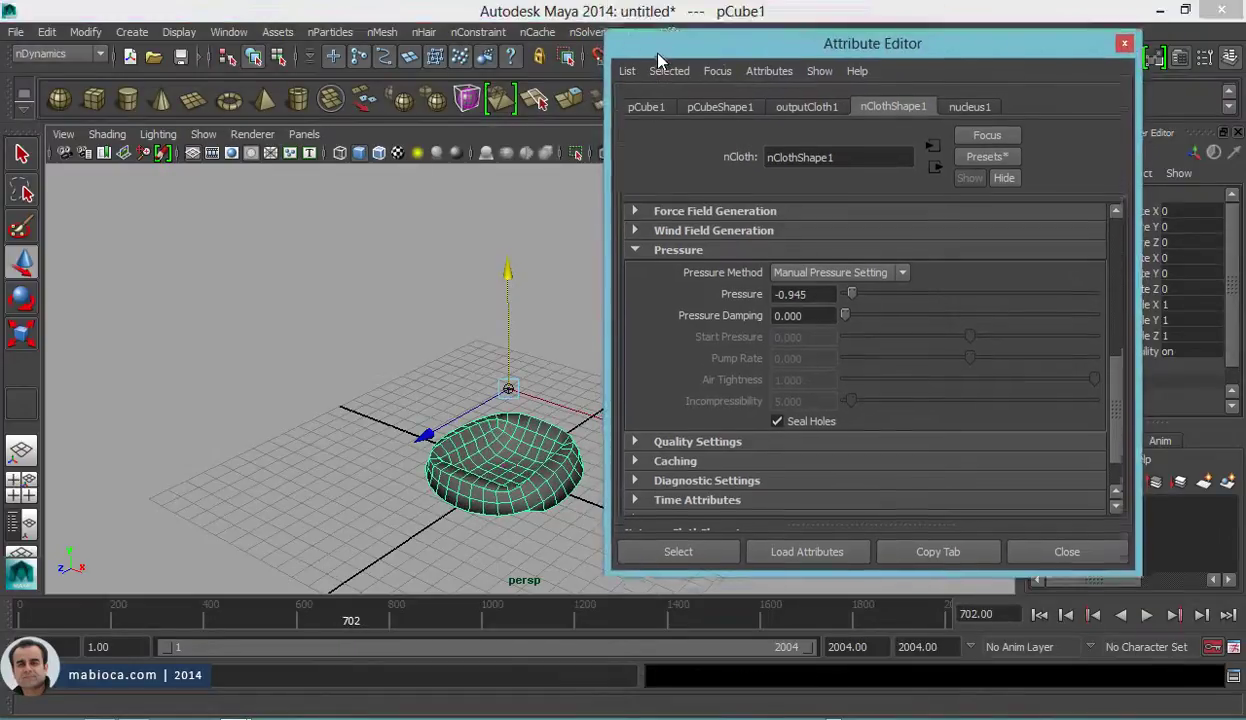
Step: Make the deflated shape the cloth's initial state and key Pressure -0.945 at frame 53
{"action": "left_click", "coordinate": [587, 32]}
{"action": "mouse_move", "coordinate": [616, 79]}
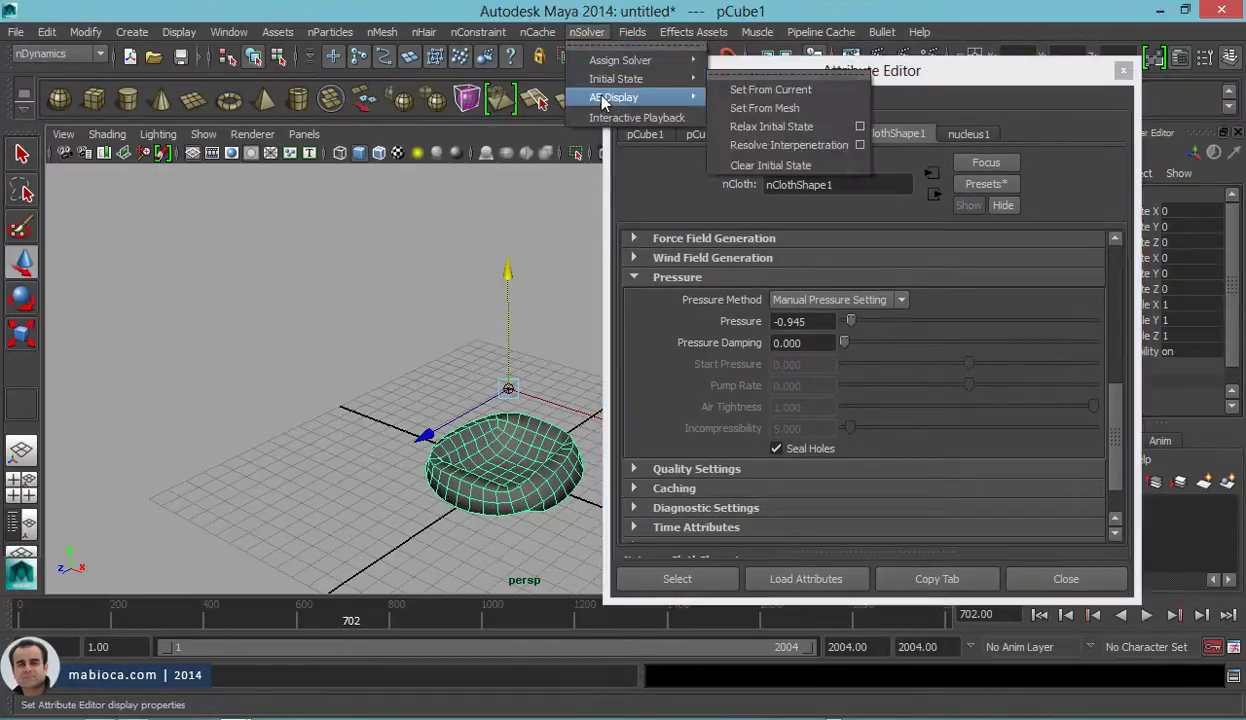
{"action": "left_click", "coordinate": [760, 90]}
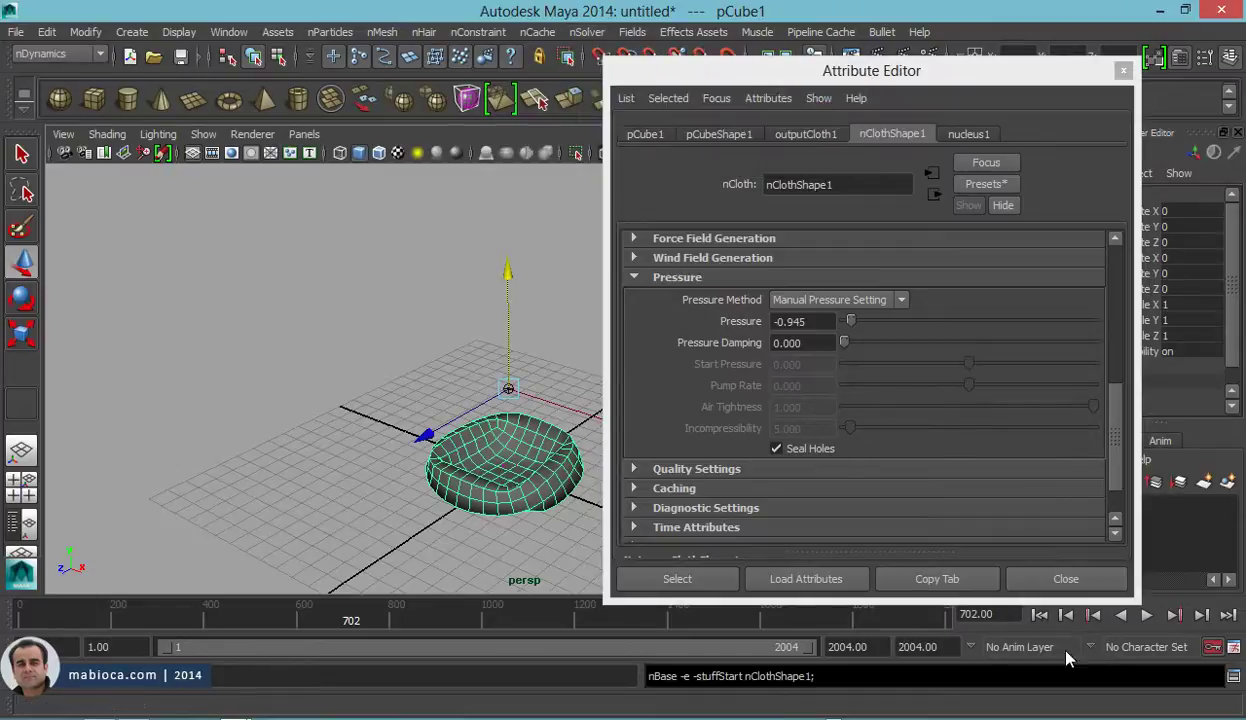
{"action": "left_click", "coordinate": [1040, 616]}
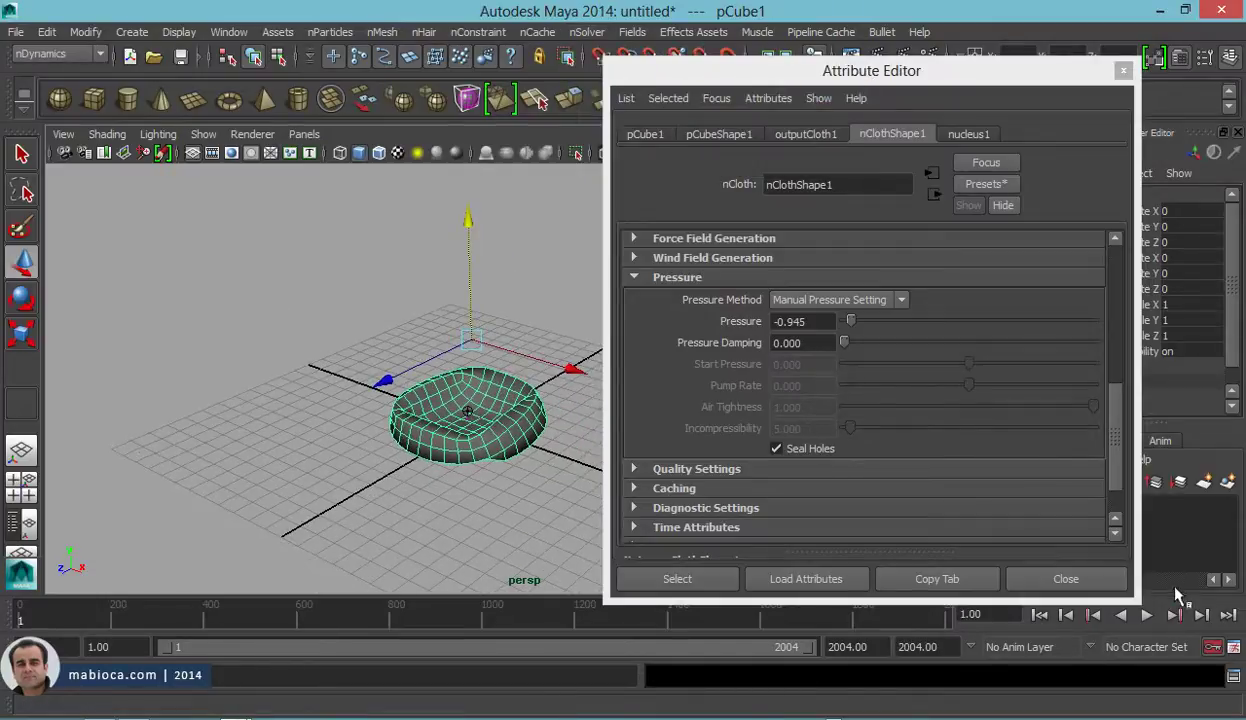
{"action": "left_click", "coordinate": [1147, 616]}
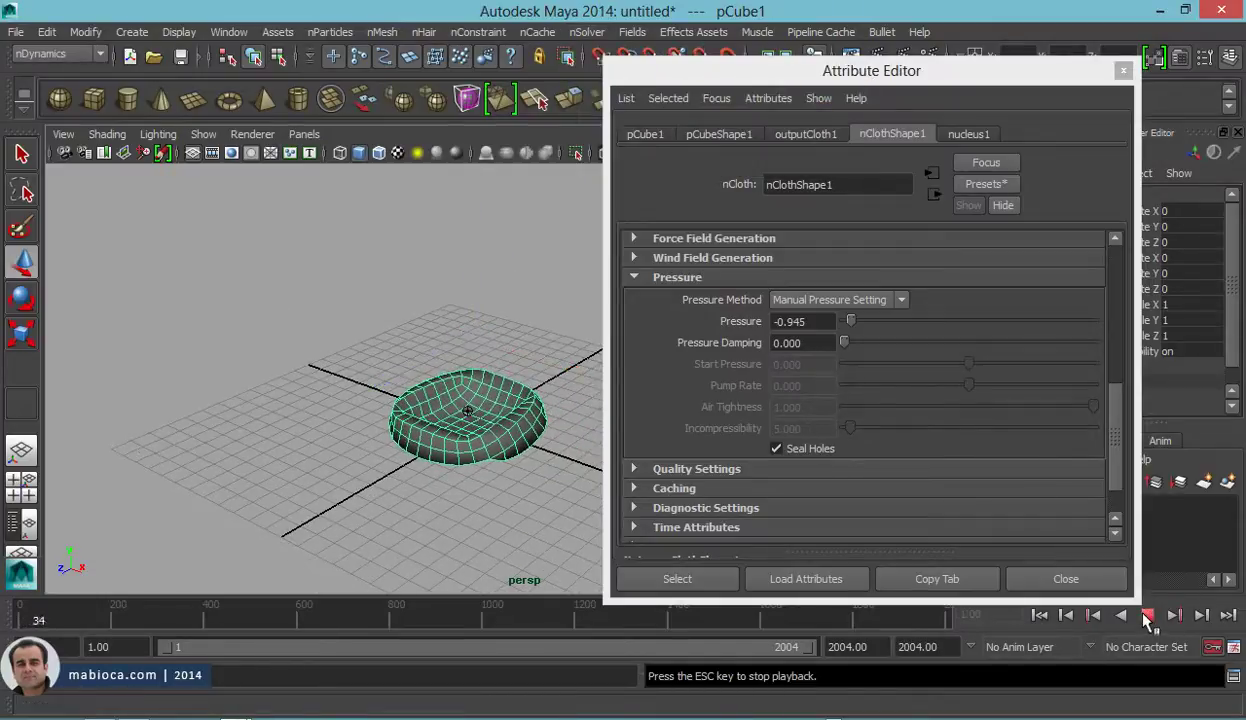
{"action": "left_click", "coordinate": [1147, 616]}
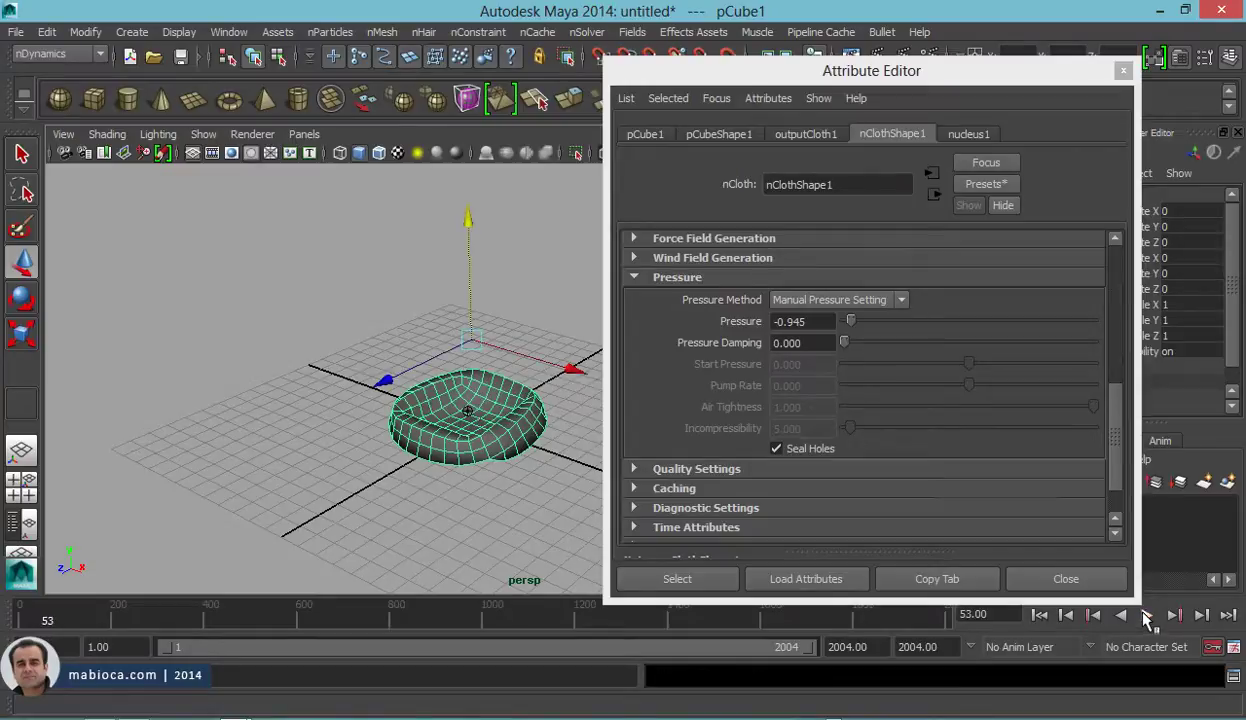
{"action": "right_click", "coordinate": [815, 324]}
{"action": "left_click", "coordinate": [840, 354]}
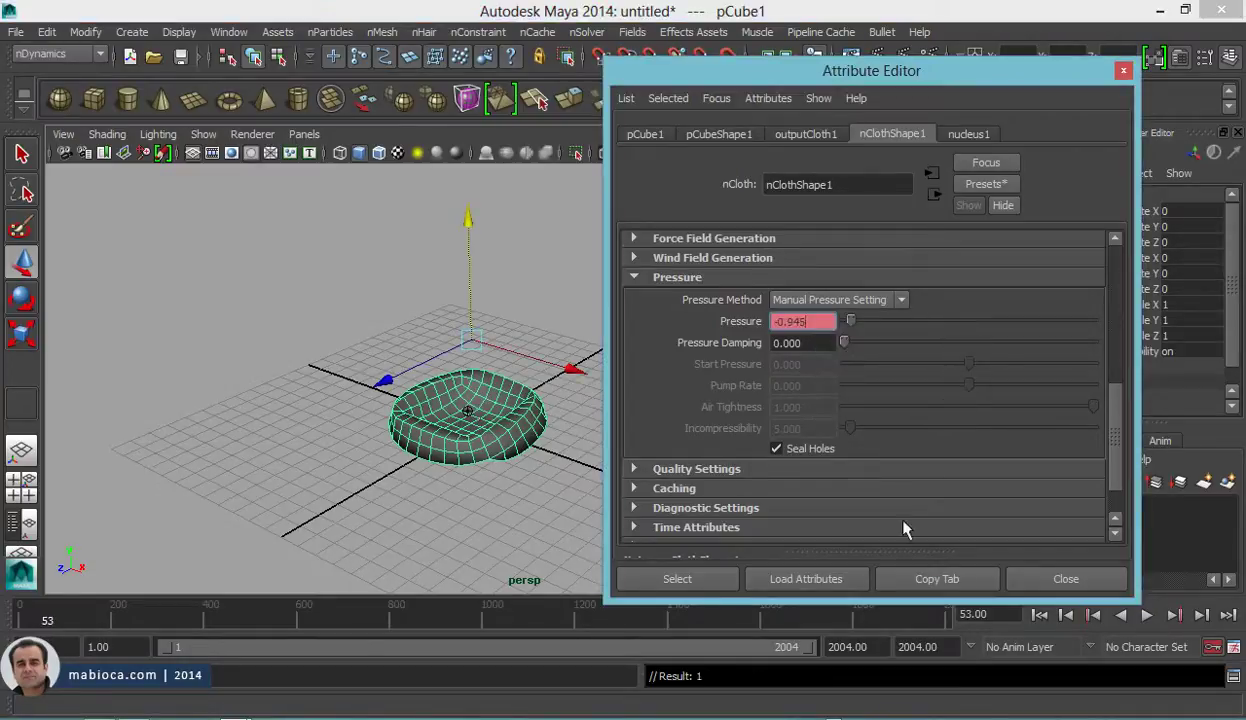
Step: Advance playback to frame 86 and raise Pressure to 2.000
{"action": "left_click", "coordinate": [1147, 616]}
{"action": "left_click", "coordinate": [1147, 616]}
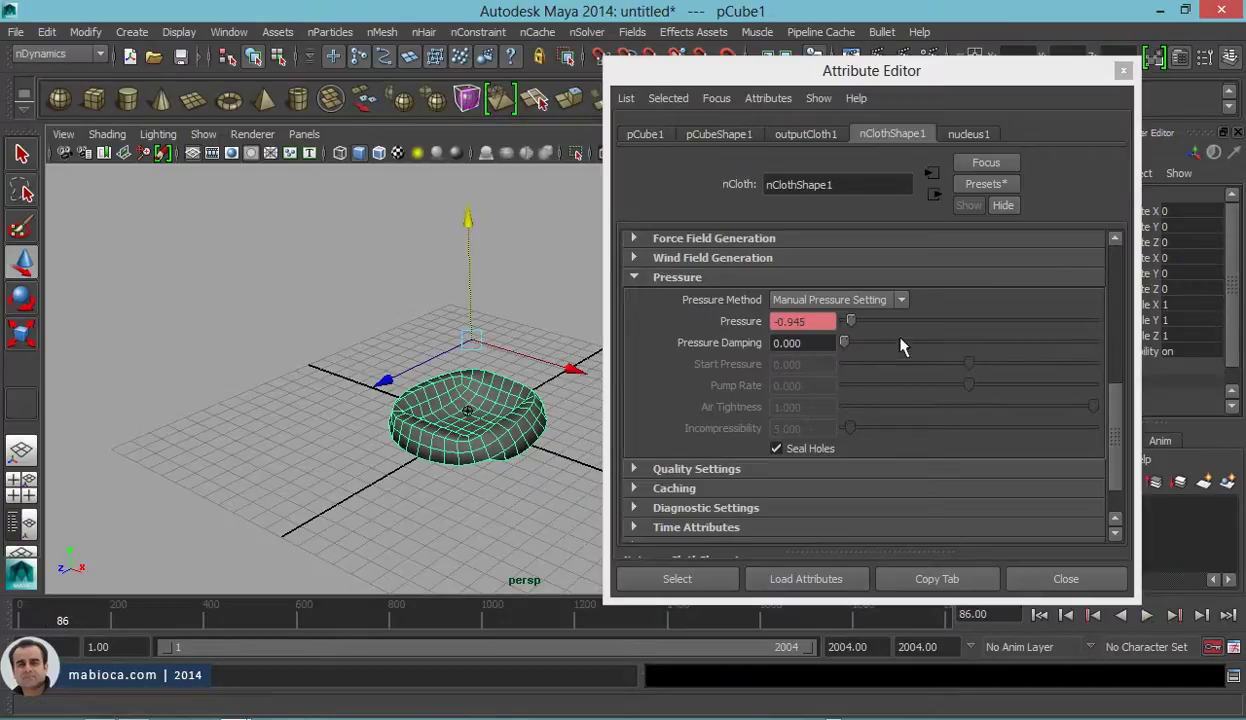
{"action": "left_click_drag", "start_coordinate": [856, 324], "coordinate": [979, 330]}
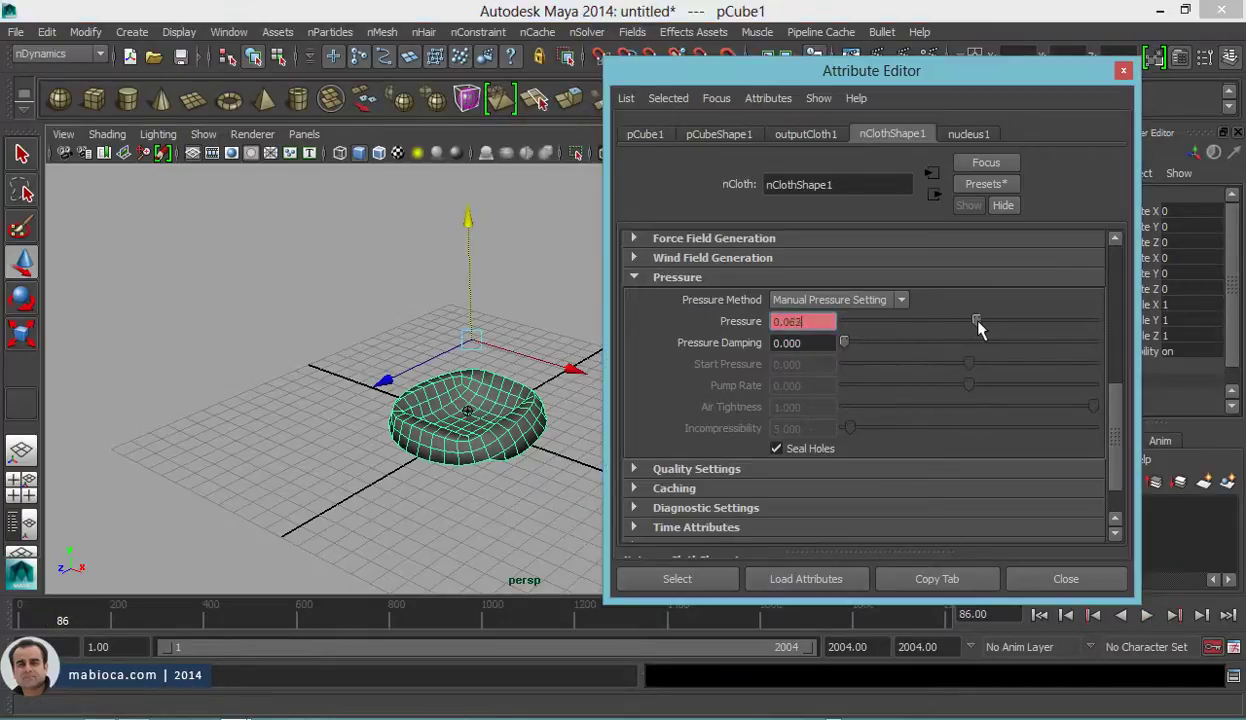
{"action": "left_click", "coordinate": [803, 322]}
{"action": "type", "text": "2"}
{"action": "key", "text": "Return"}
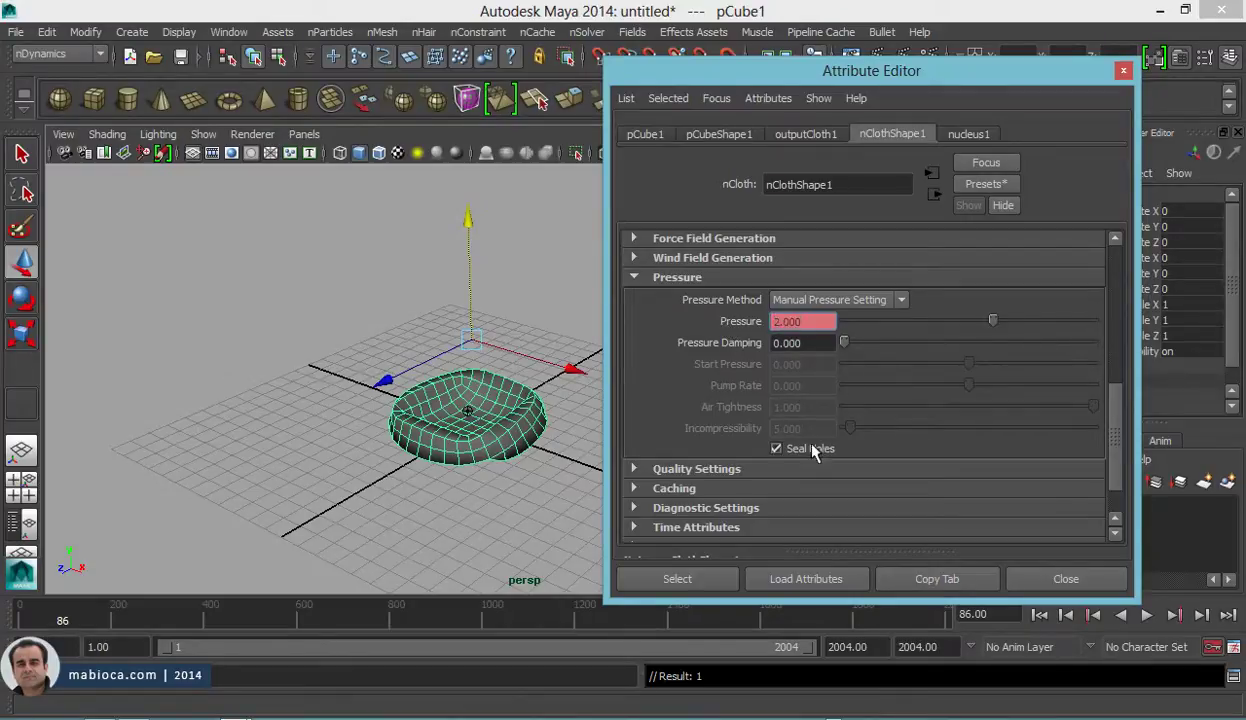
Step: Key Pressure 2.000 at frame 86 and replay to watch the cloth inflate
{"action": "right_click", "coordinate": [840, 323]}
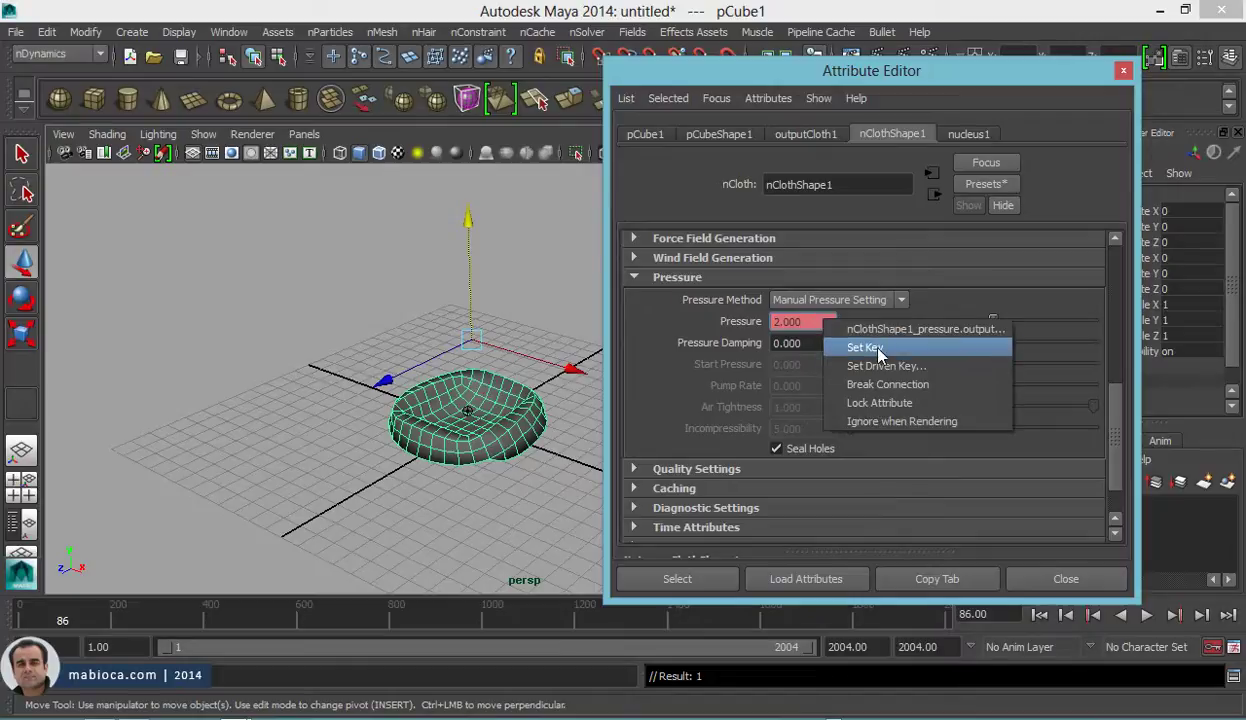
{"action": "left_click", "coordinate": [856, 346]}
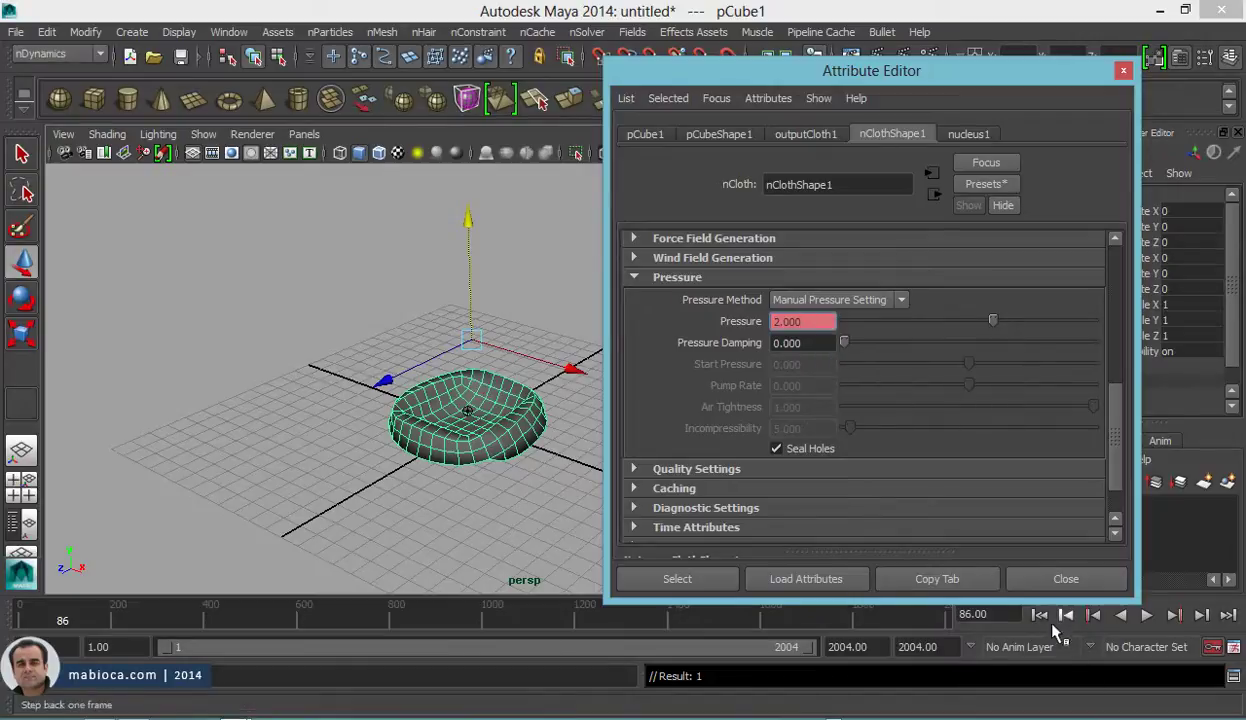
{"action": "left_click", "coordinate": [1041, 615]}
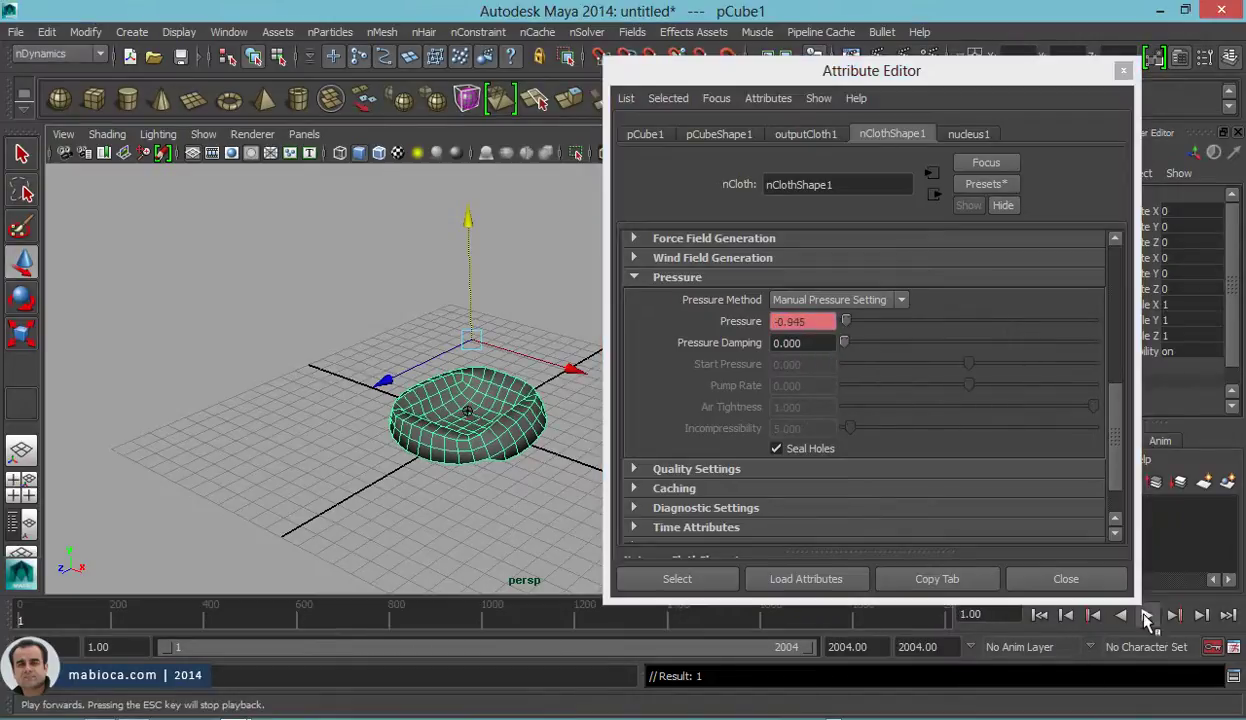
{"action": "left_click", "coordinate": [1146, 616]}
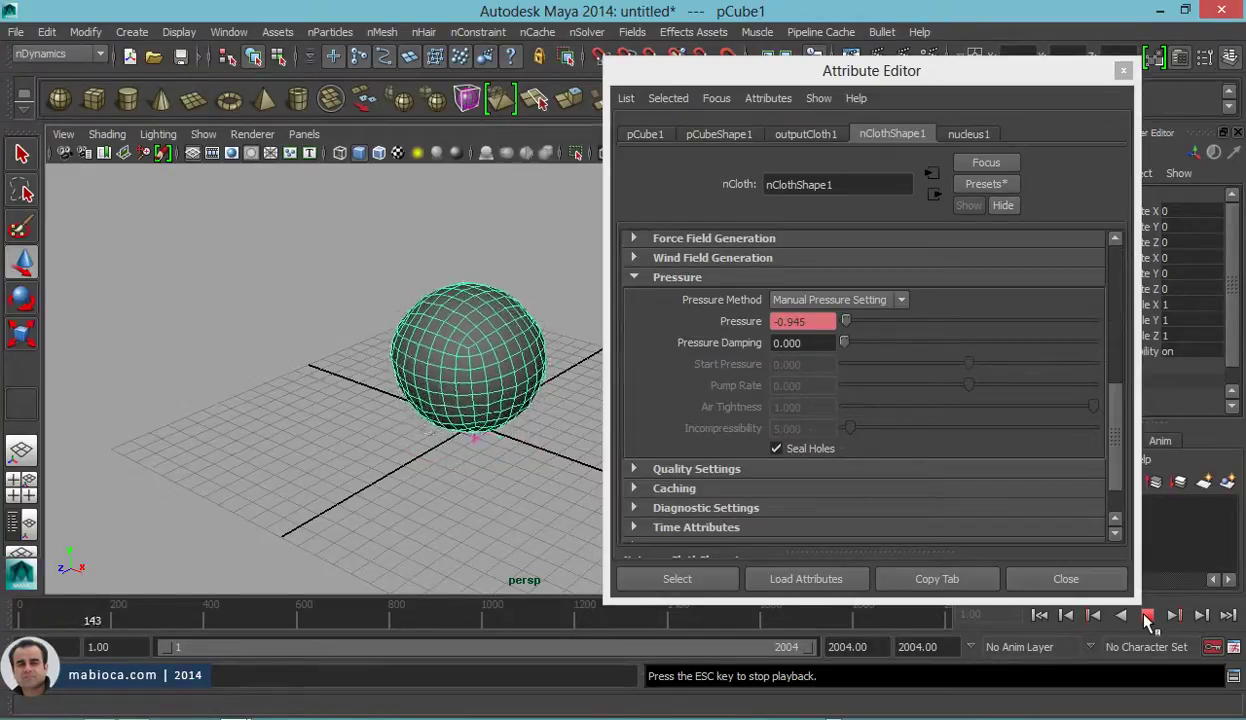
{"action": "left_click", "coordinate": [1146, 616]}
{"action": "left_click_drag", "start_coordinate": [380, 420], "coordinate": [362, 356], "text": "alt"}
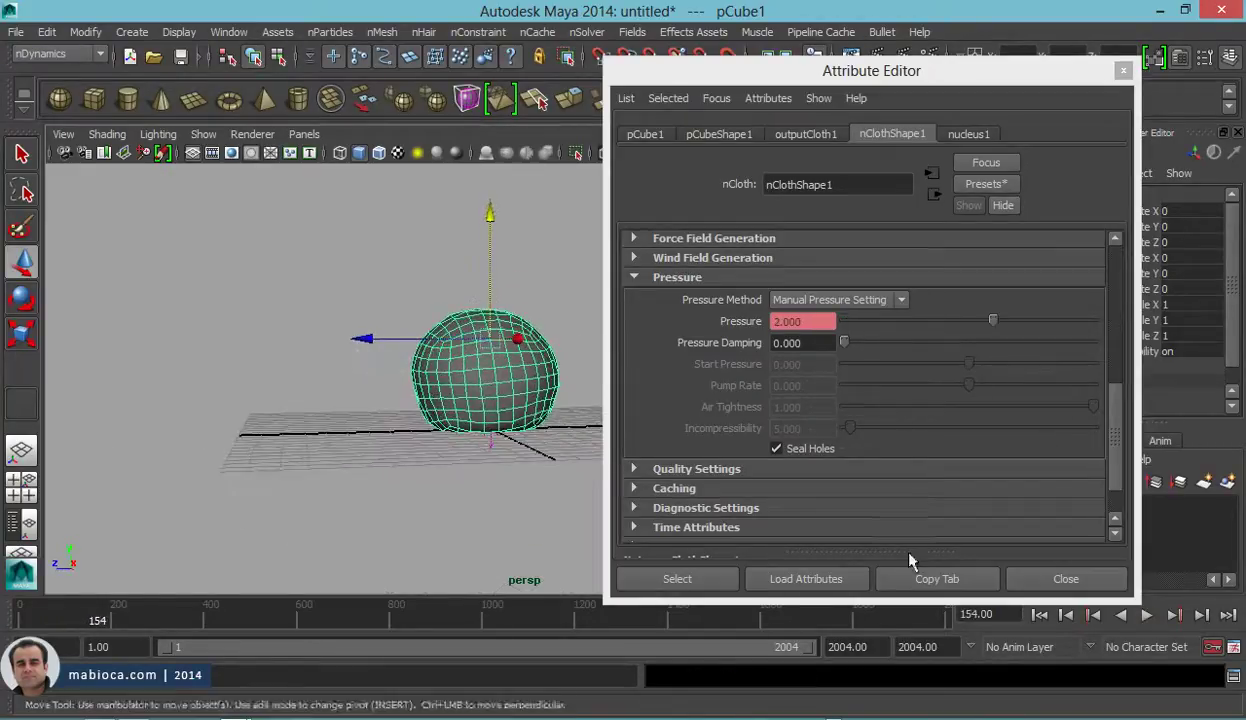
{"action": "left_click", "coordinate": [1041, 614]}
{"action": "left_click", "coordinate": [1146, 616]}
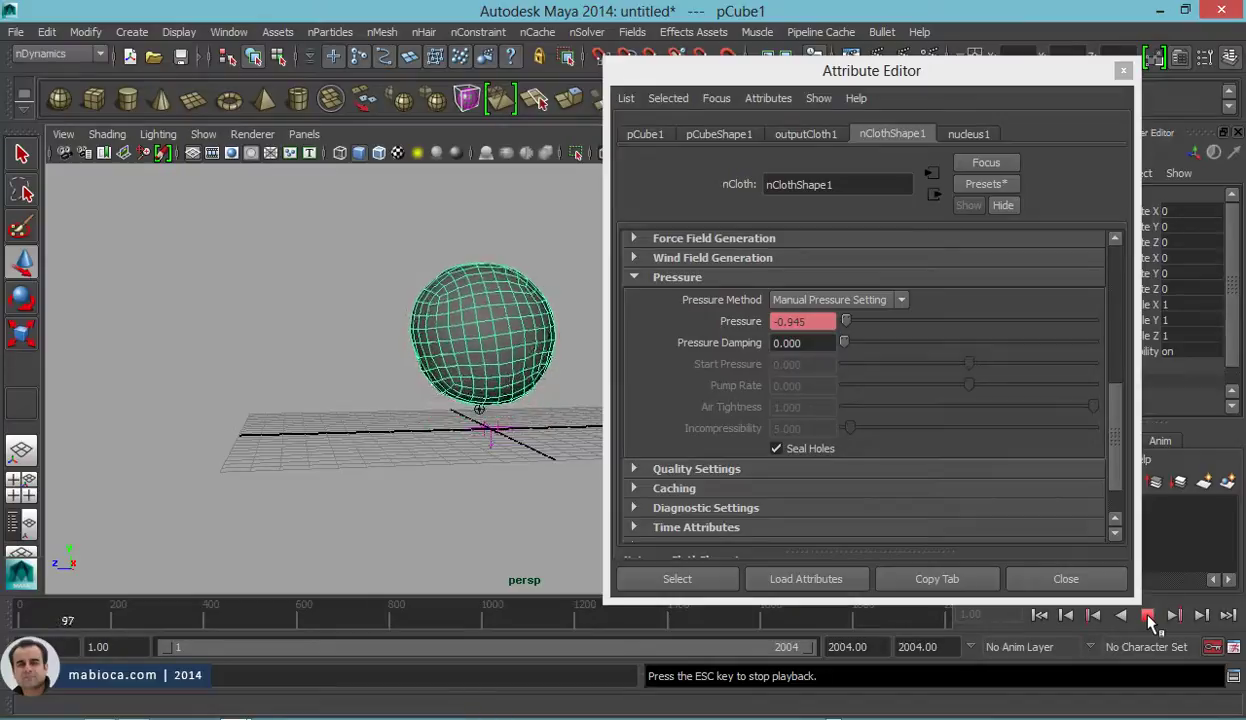
{"action": "left_click", "coordinate": [1146, 616]}
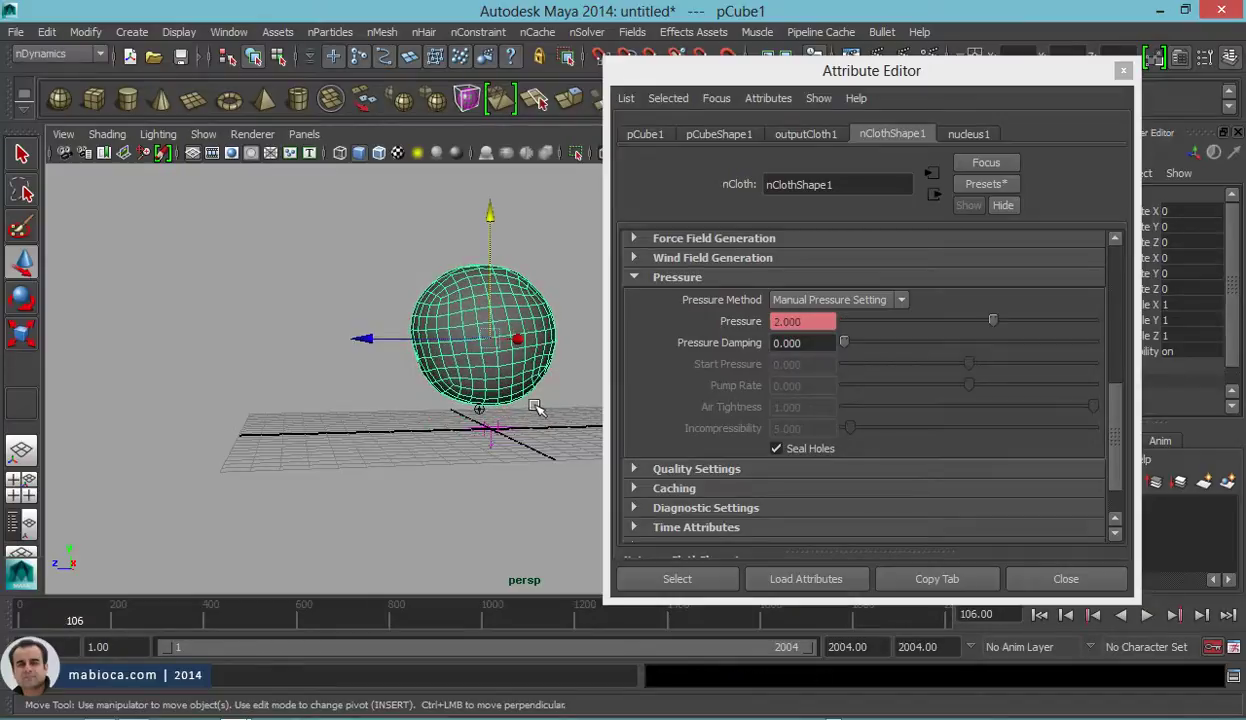
{"action": "left_click", "coordinate": [1146, 616]}
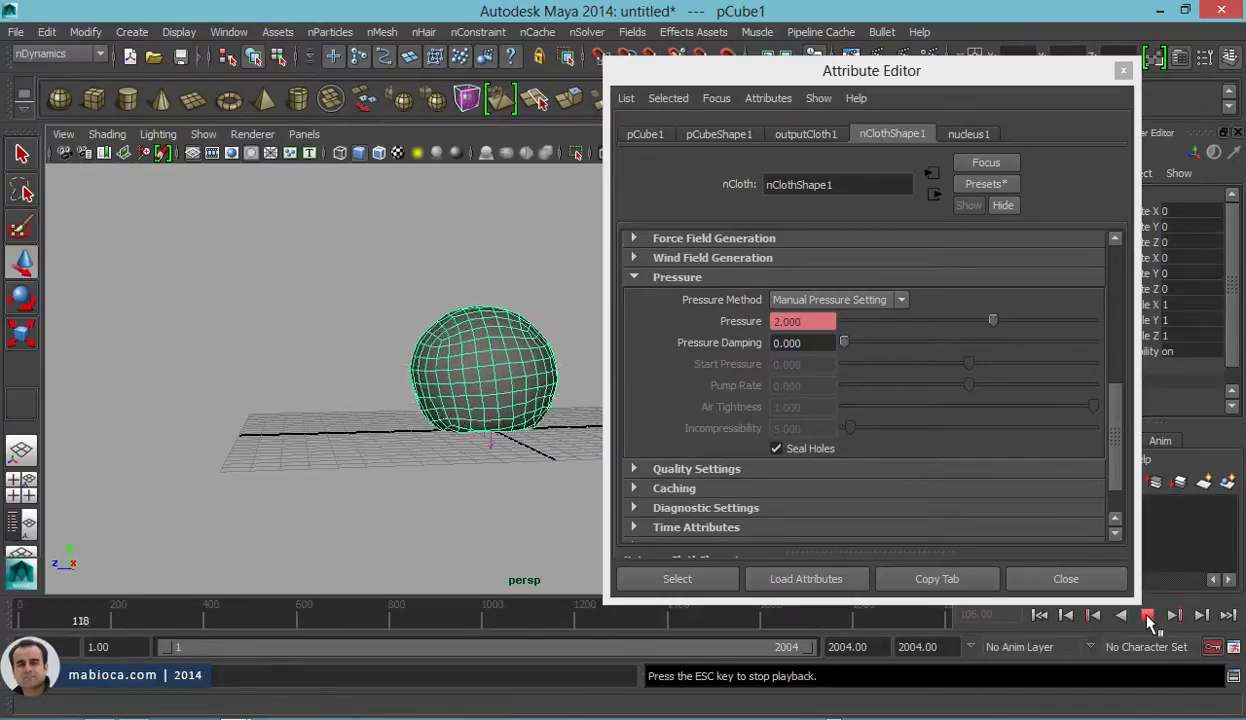
{"action": "left_click", "coordinate": [1146, 616]}
{"action": "left_click", "coordinate": [1041, 614]}
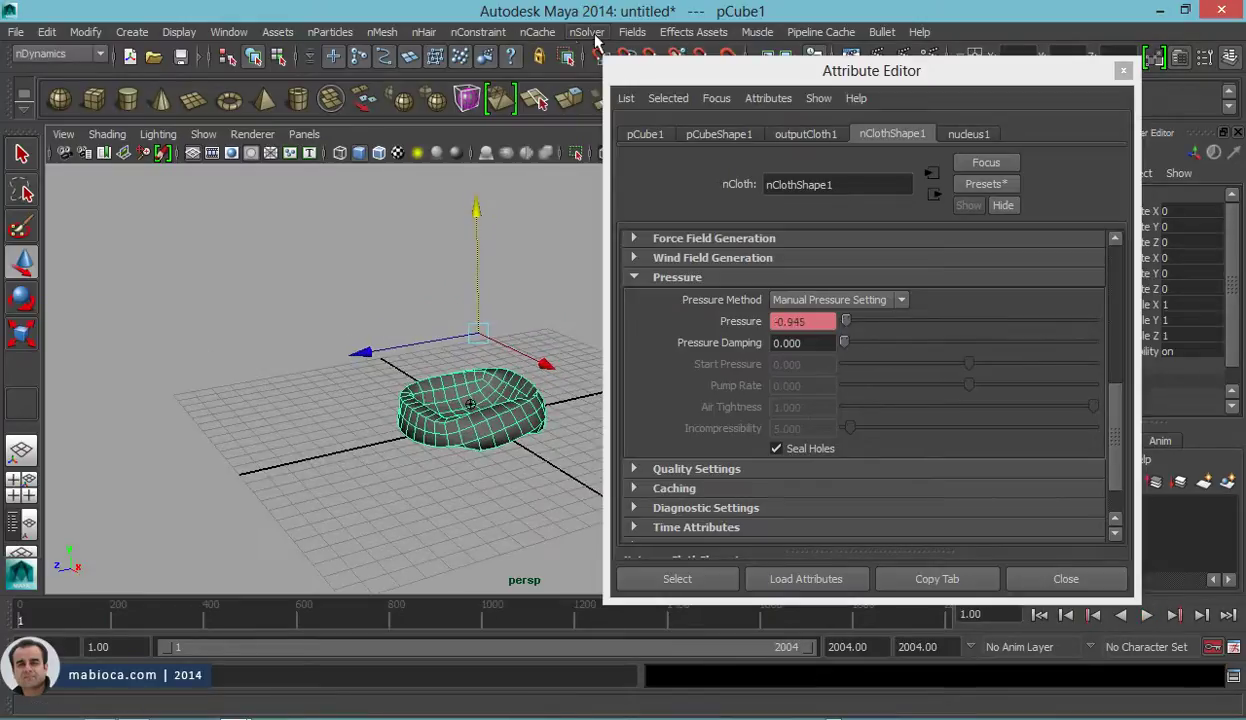
Step: Create an air field and move airField1 to Translate Z -6.930
{"action": "left_click", "coordinate": [630, 33]}
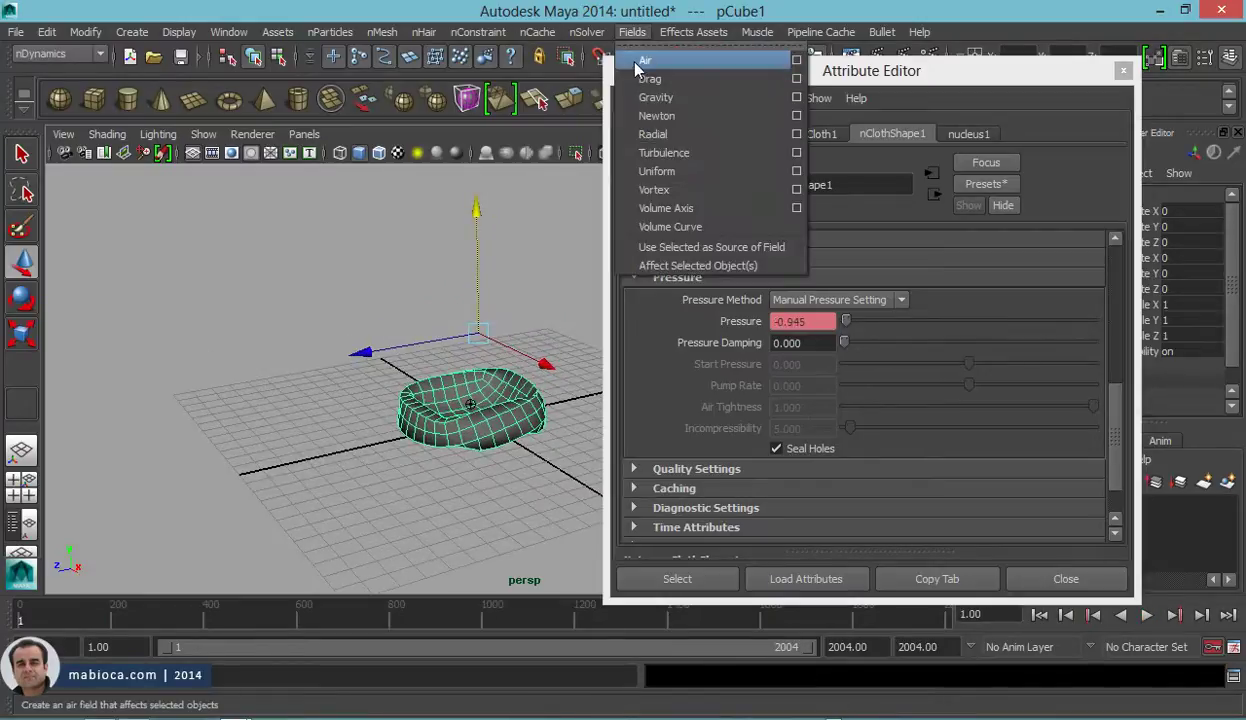
{"action": "left_click", "coordinate": [644, 61]}
{"action": "mouse_move", "coordinate": [398, 339]}
{"action": "left_mouse_down", "text": "alt"}
{"action": "mouse_move", "coordinate": [472, 347]}
{"action": "mouse_move", "coordinate": [403, 320]}
{"action": "left_mouse_up", "text": "alt"}
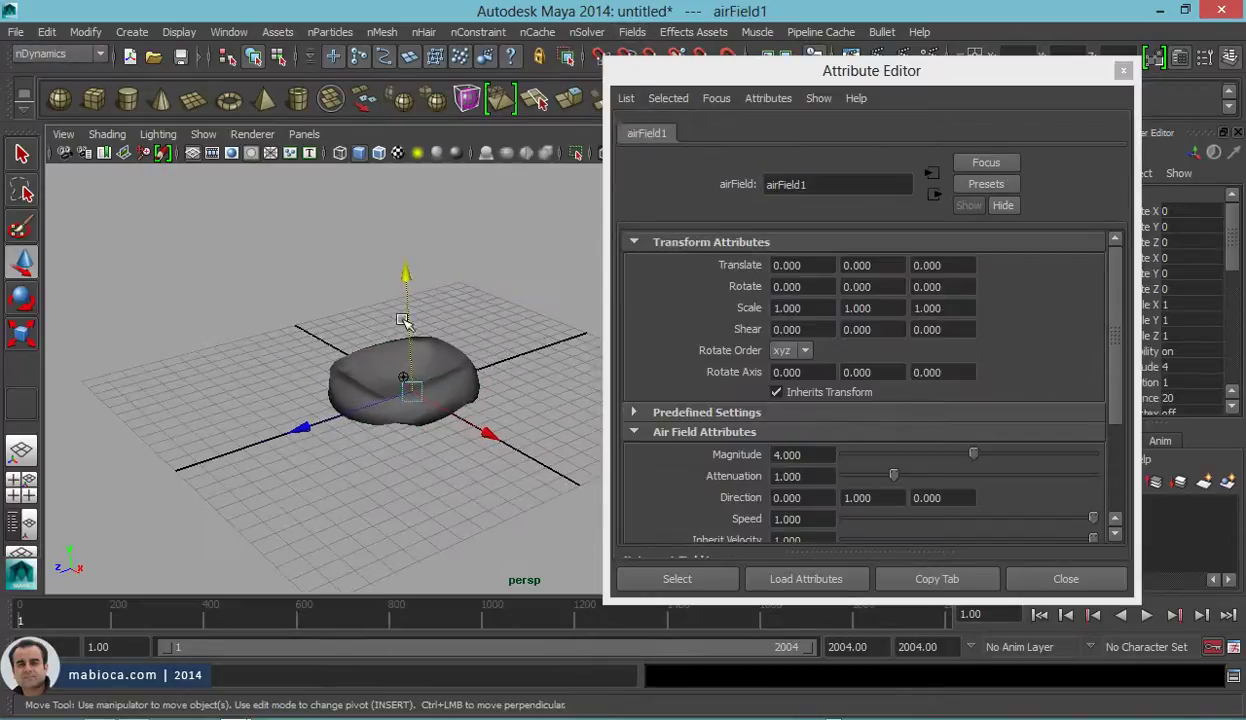
{"action": "left_click_drag", "start_coordinate": [303, 427], "coordinate": [425, 386]}
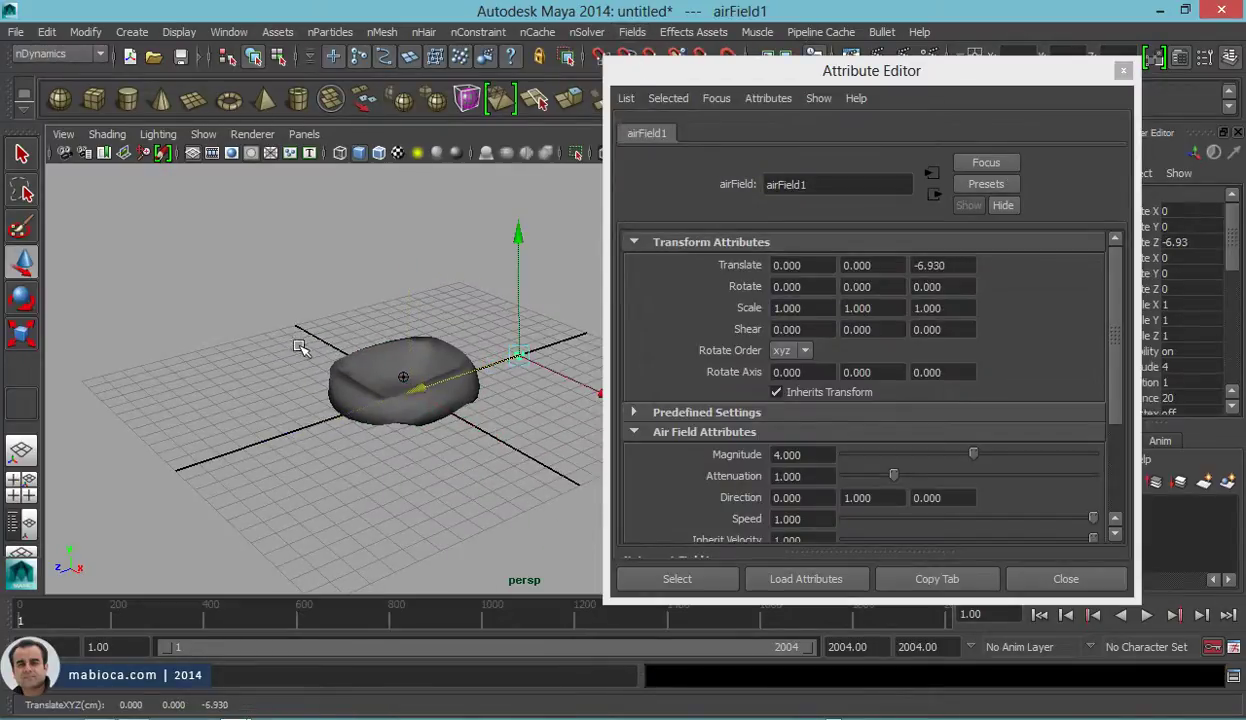
Step: Set airField1's Max Distance to 0 in the Channel Box
{"action": "left_click_drag", "start_coordinate": [298, 347], "coordinate": [340, 330], "text": "alt"}
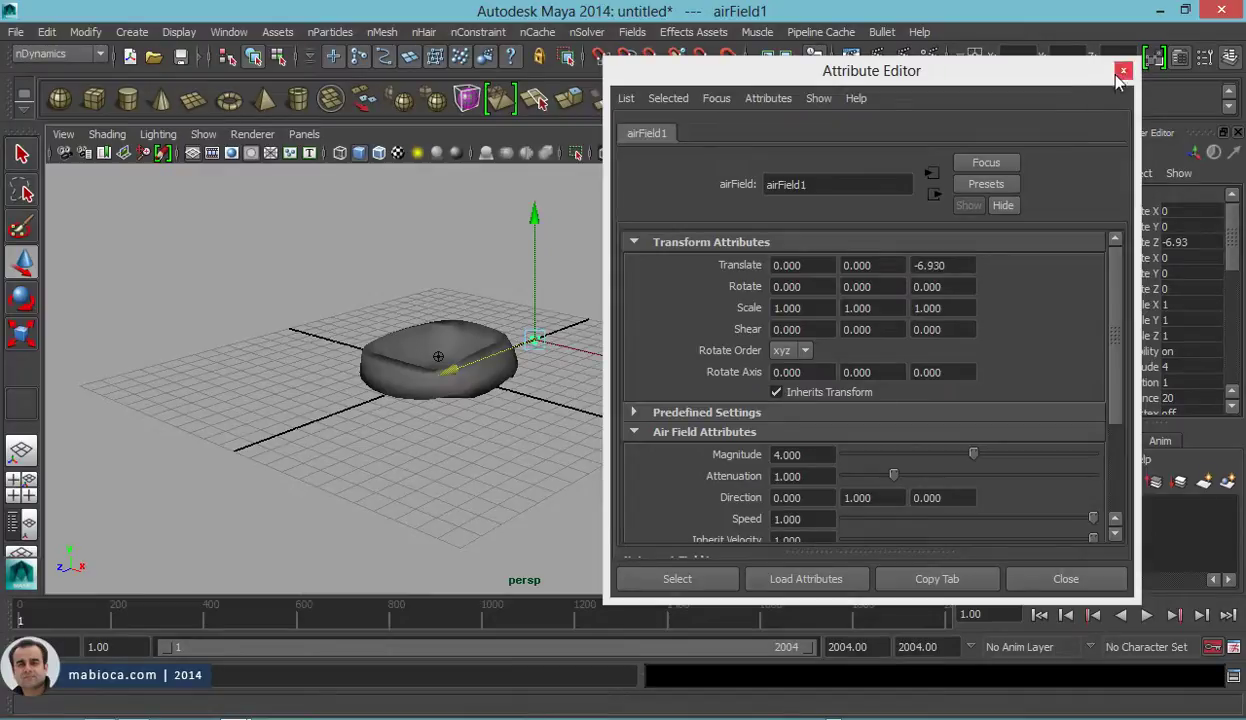
{"action": "left_click", "coordinate": [1122, 71]}
{"action": "scroll", "coordinate": [1237, 265], "scroll_direction": "down", "scroll_amount": 2}
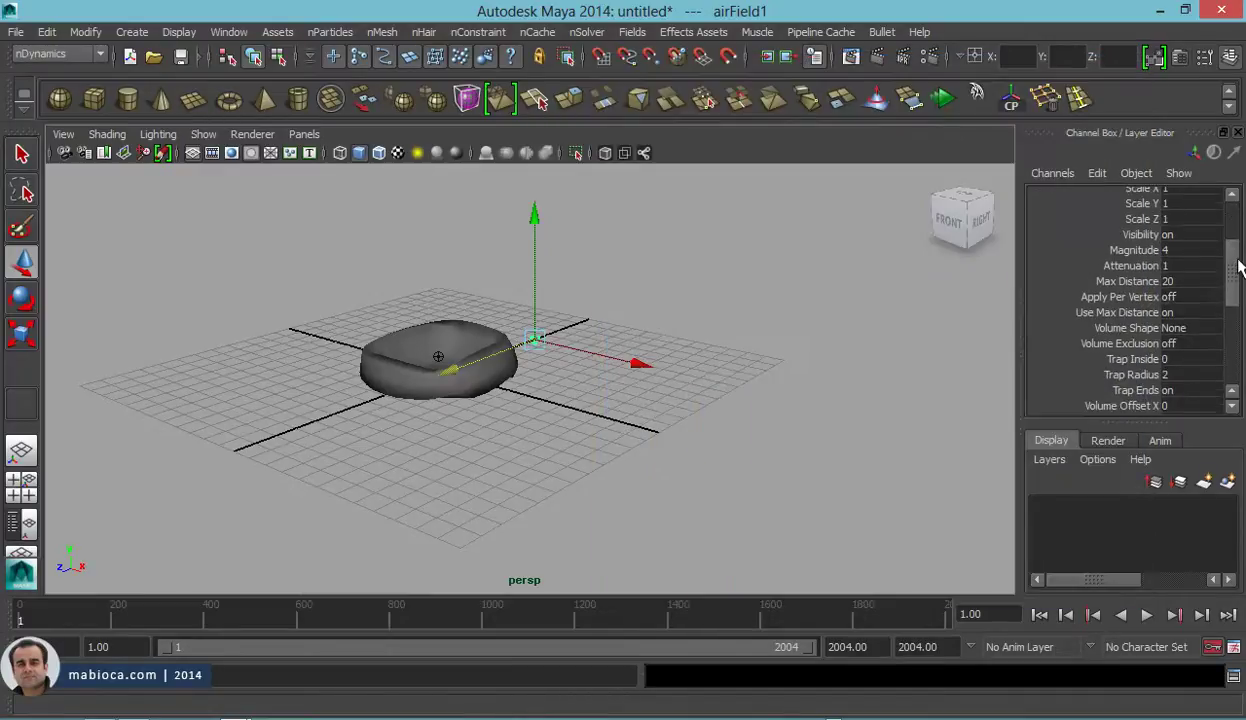
{"action": "left_click", "coordinate": [1185, 282]}
{"action": "type", "text": "0"}
{"action": "key", "text": "Tab"}
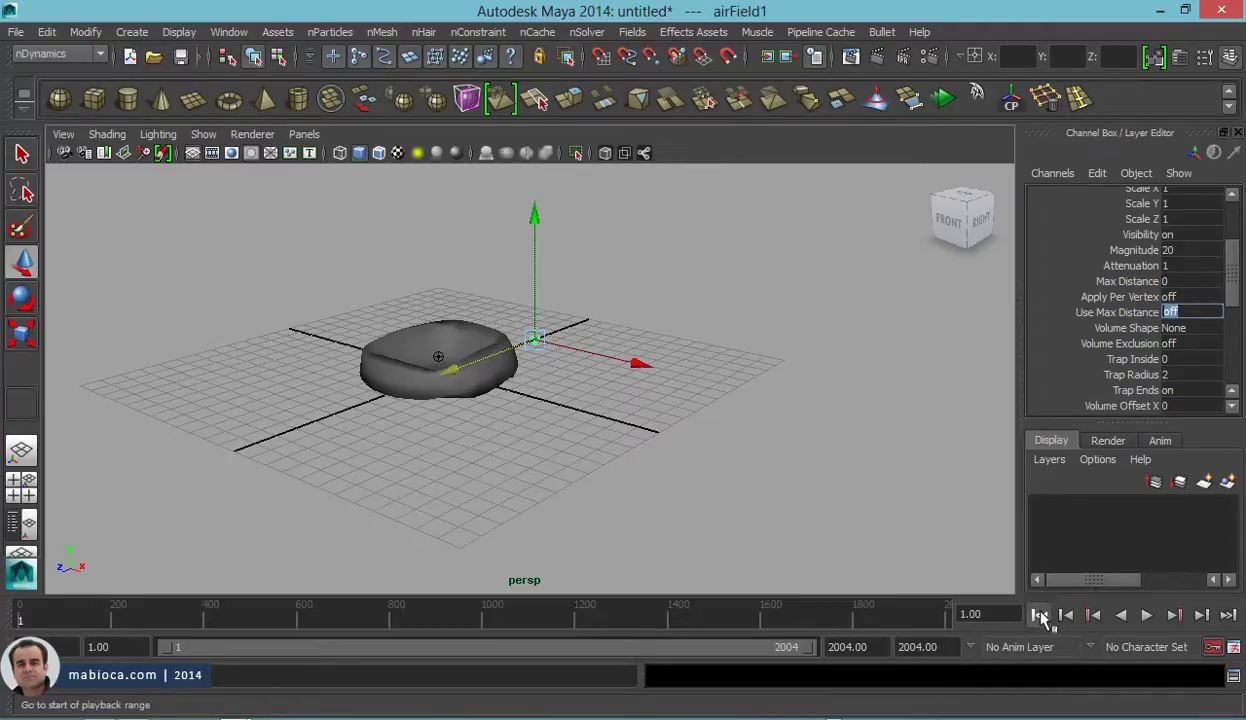
Step: Replay to see the air field lift the cloth, stopping back at frame 53
{"action": "left_click", "coordinate": [1147, 615]}
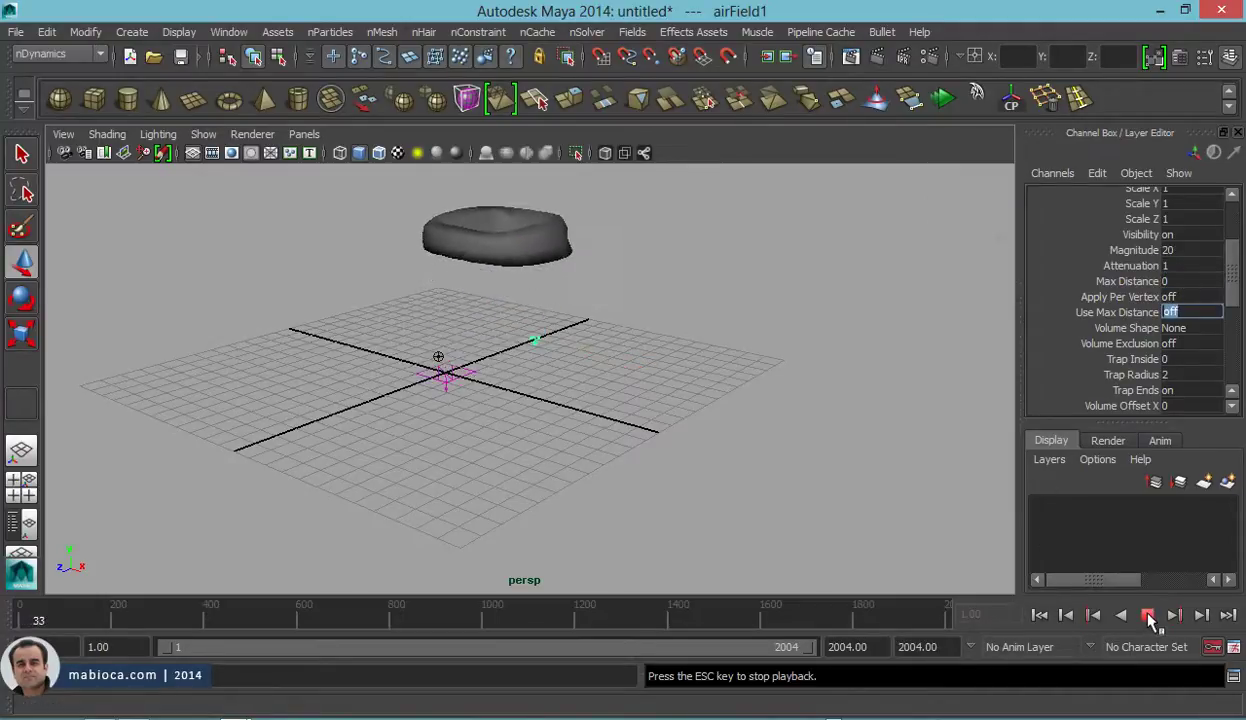
{"action": "left_click", "coordinate": [1147, 615]}
{"action": "middle_click_drag", "start_coordinate": [580, 246], "coordinate": [645, 314], "text": "alt"}
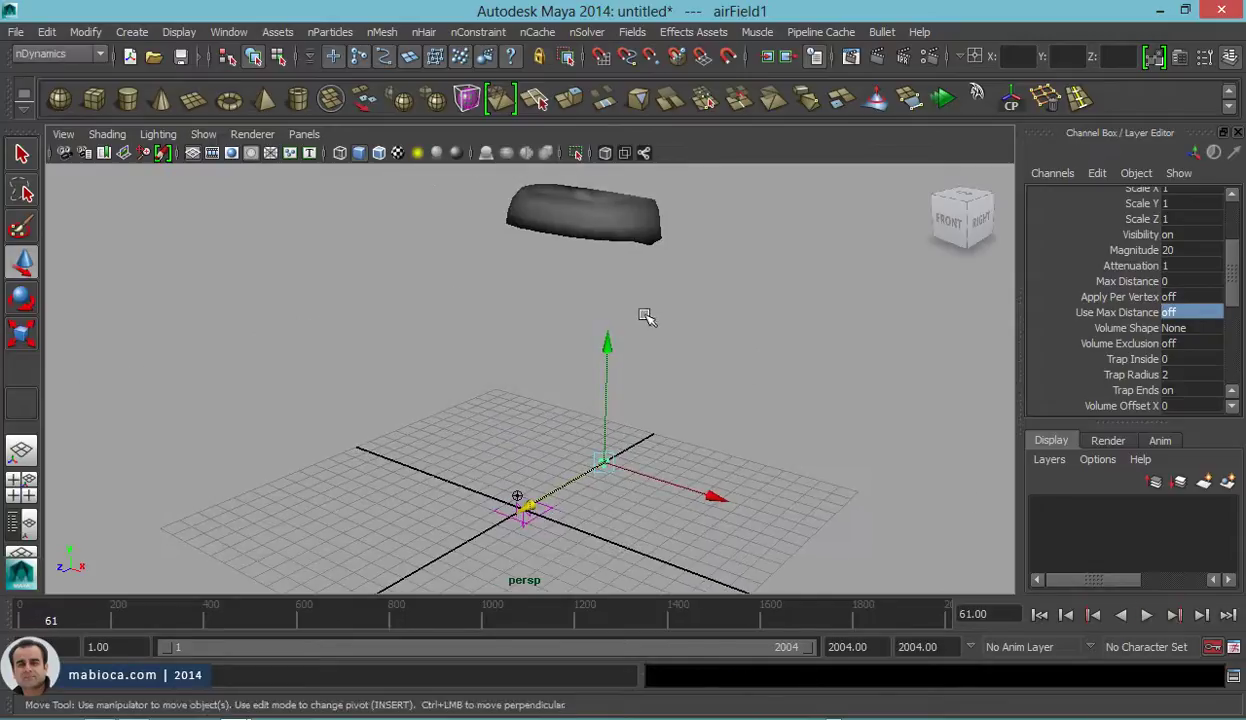
{"action": "left_click", "coordinate": [1040, 615]}
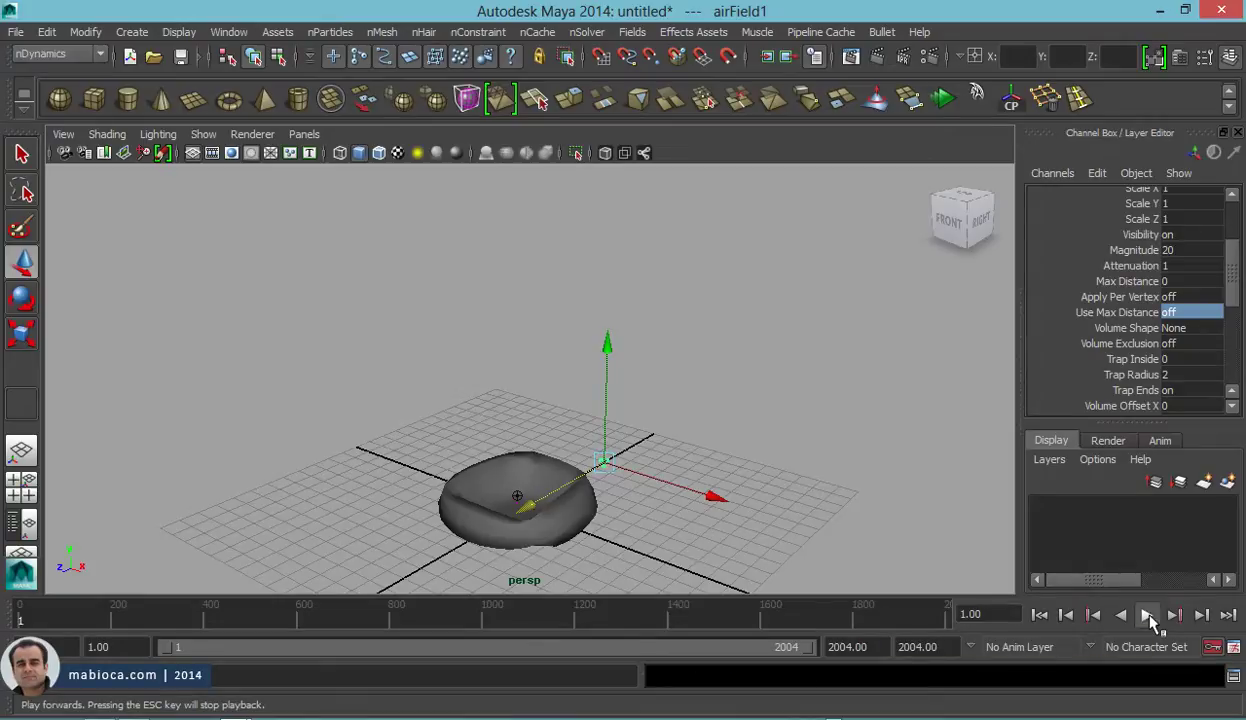
{"action": "left_click", "coordinate": [1148, 616]}
{"action": "left_click", "coordinate": [1148, 616]}
{"action": "left_click", "coordinate": [1148, 616]}
{"action": "left_click", "coordinate": [1148, 616]}
{"action": "left_click", "coordinate": [1066, 616]}
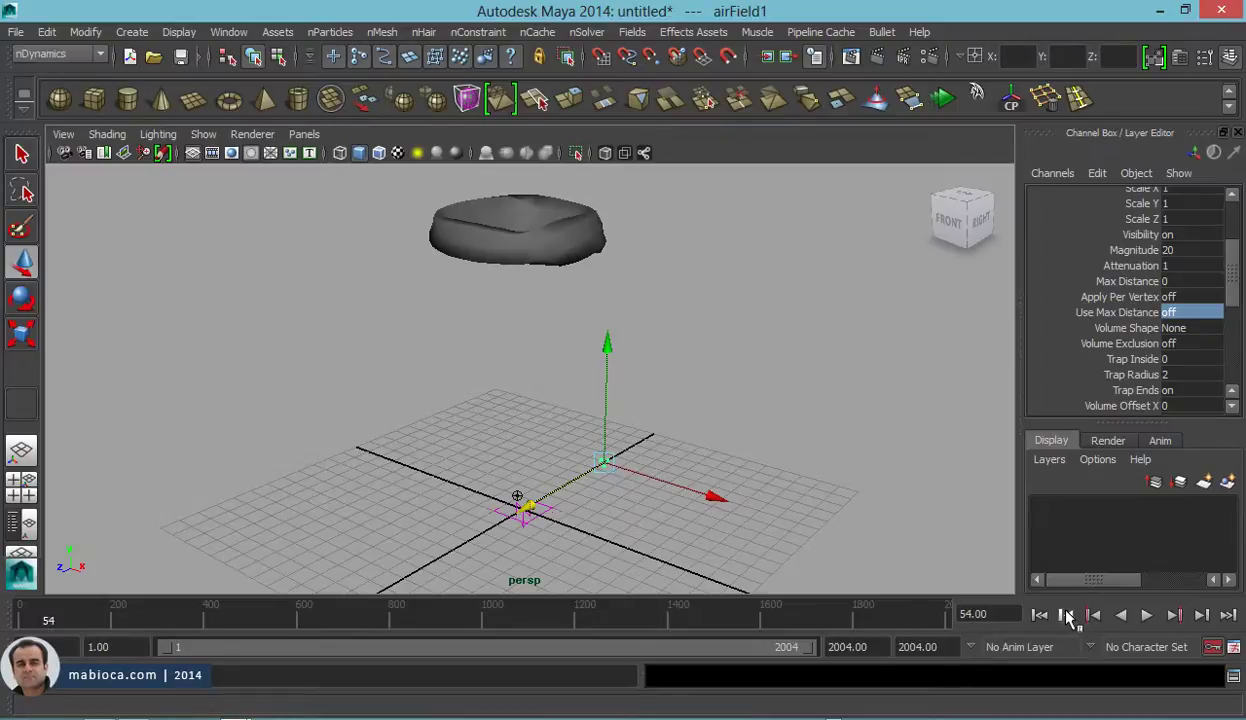
{"action": "left_click", "coordinate": [1066, 616]}
Step: Set airField1 Magnitude to 0 and key it at frame 53
{"action": "left_click", "coordinate": [1150, 250]}
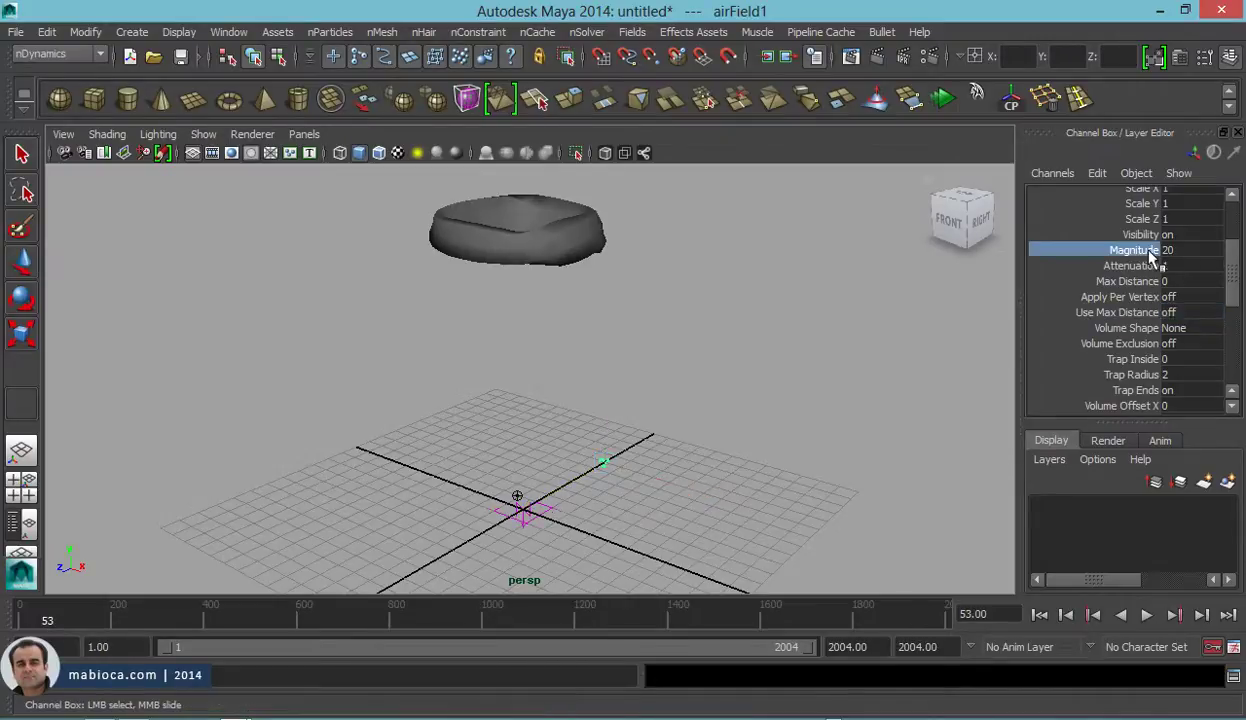
{"action": "right_click", "coordinate": [1154, 250]}
{"action": "left_click", "coordinate": [1140, 44]}
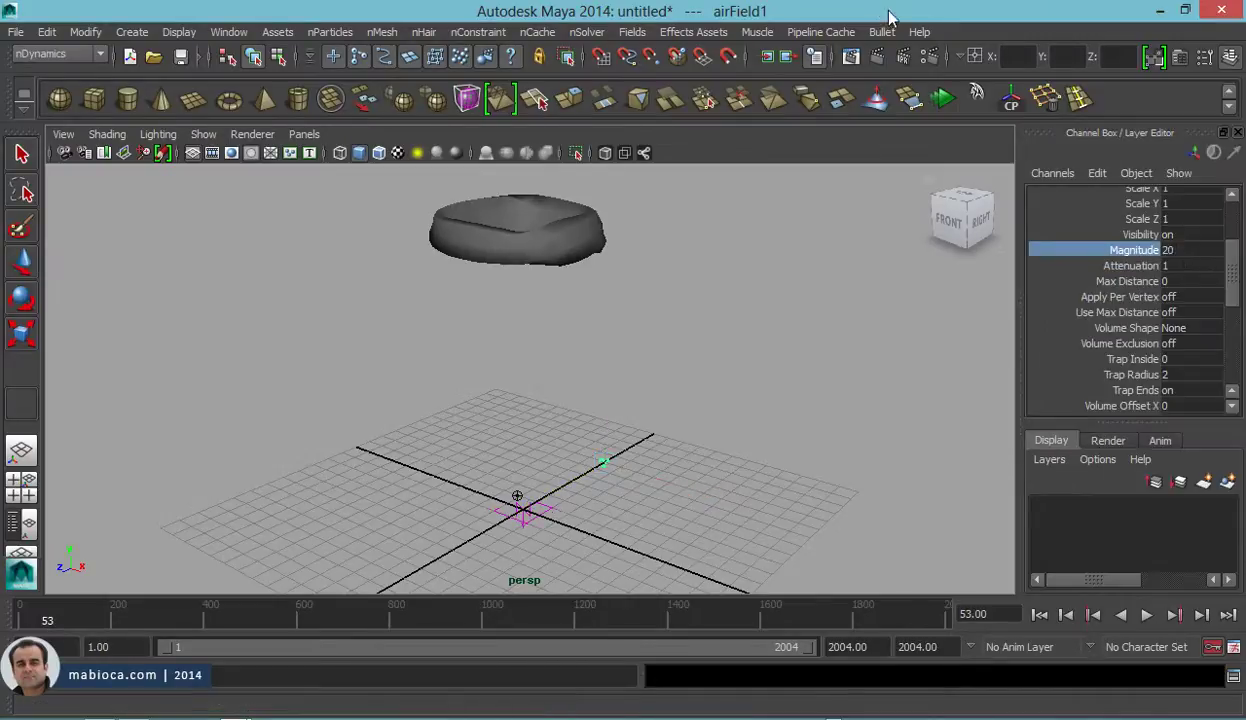
{"action": "double_click", "coordinate": [1172, 250]}
{"action": "type", "text": "0"}
{"action": "key", "text": "Return"}
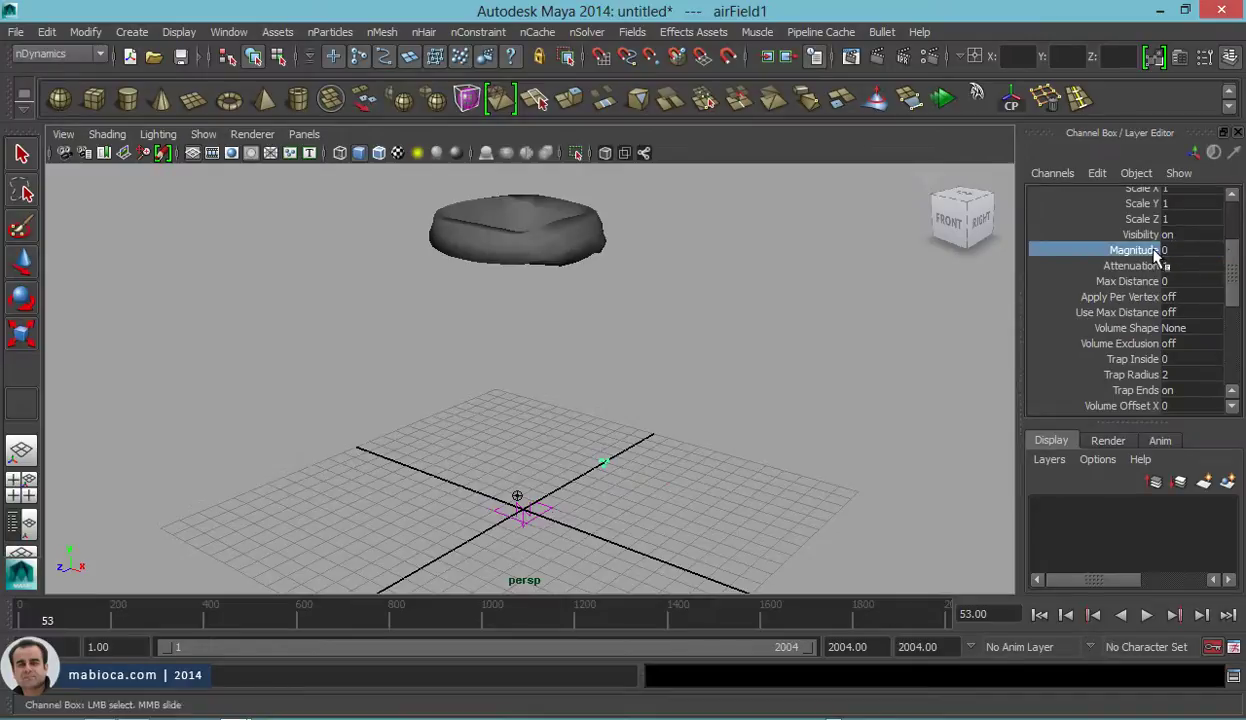
{"action": "right_click", "coordinate": [1160, 248]}
{"action": "left_click", "coordinate": [1100, 33]}
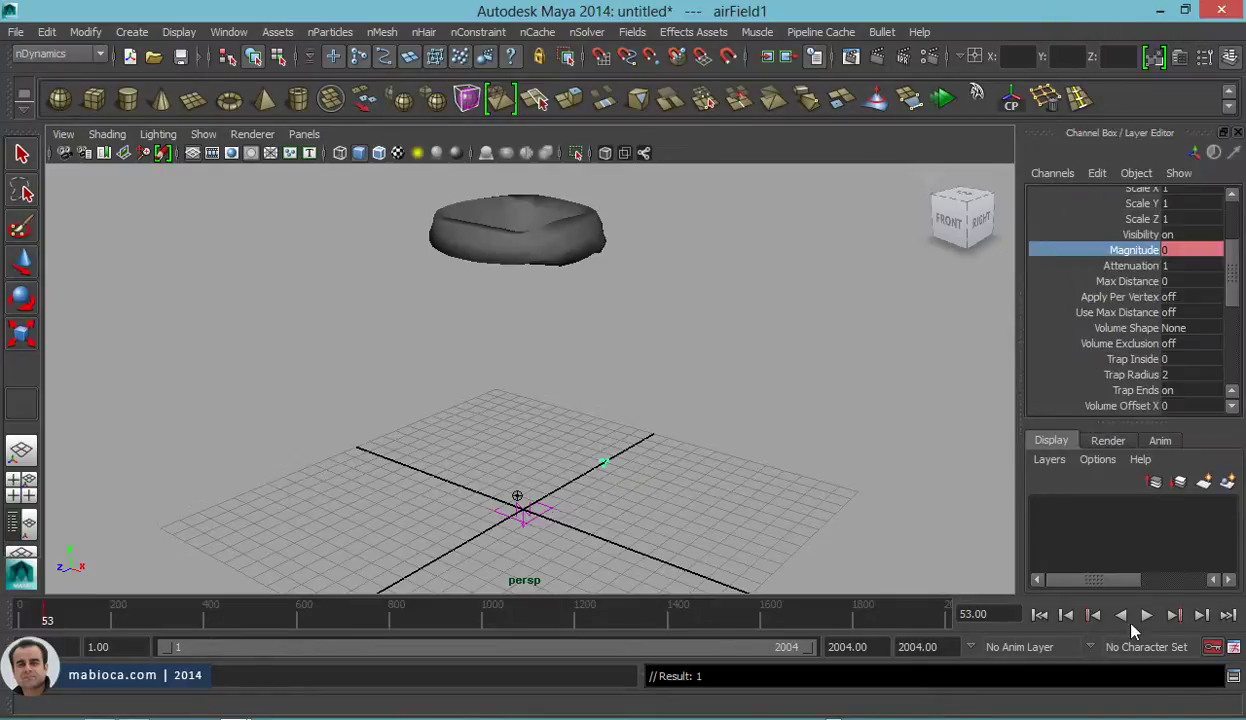
Step: Replay the simulation with Magnitude edited back to 20, then rewind to frame 1
{"action": "left_click", "coordinate": [1148, 617]}
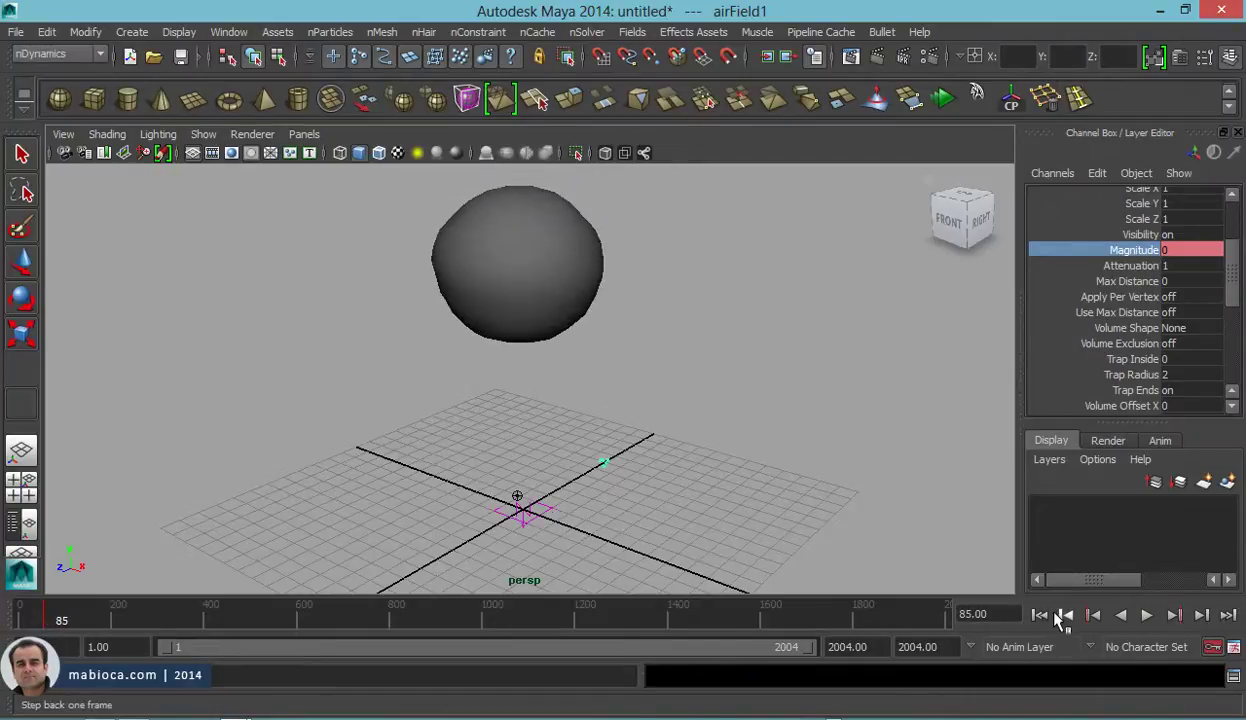
{"action": "double_click", "coordinate": [1189, 251]}
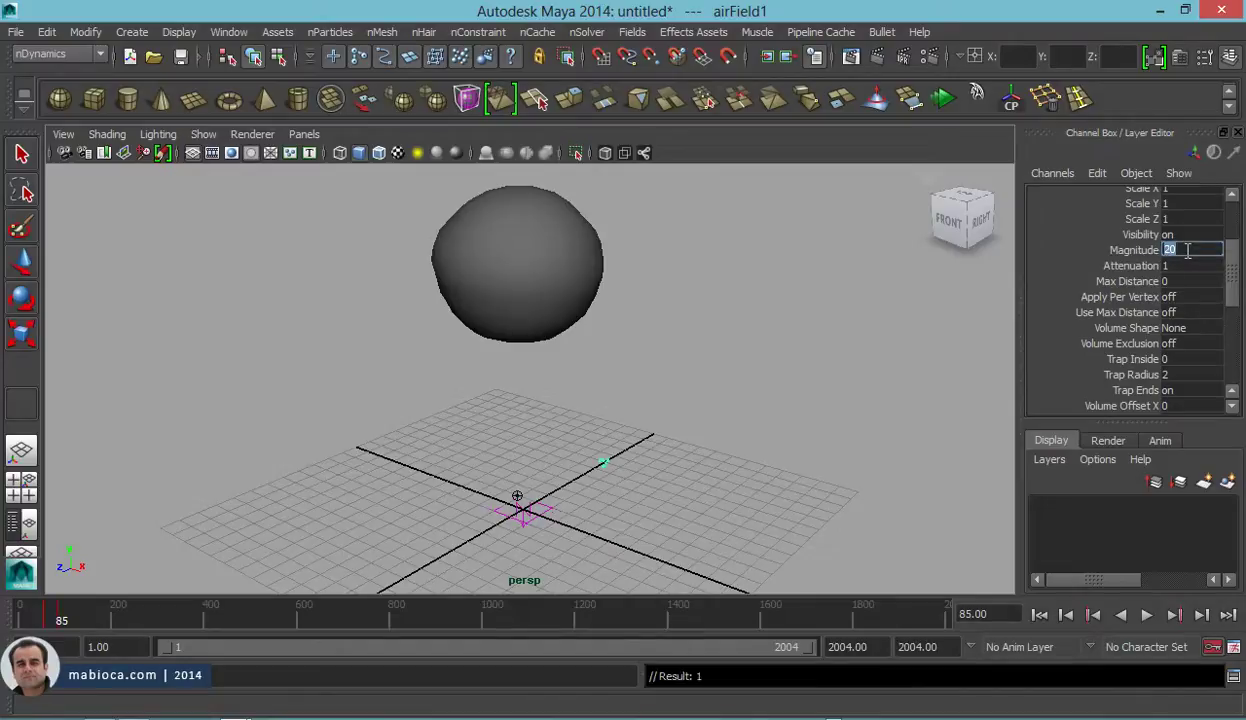
{"action": "left_click", "coordinate": [1145, 251]}
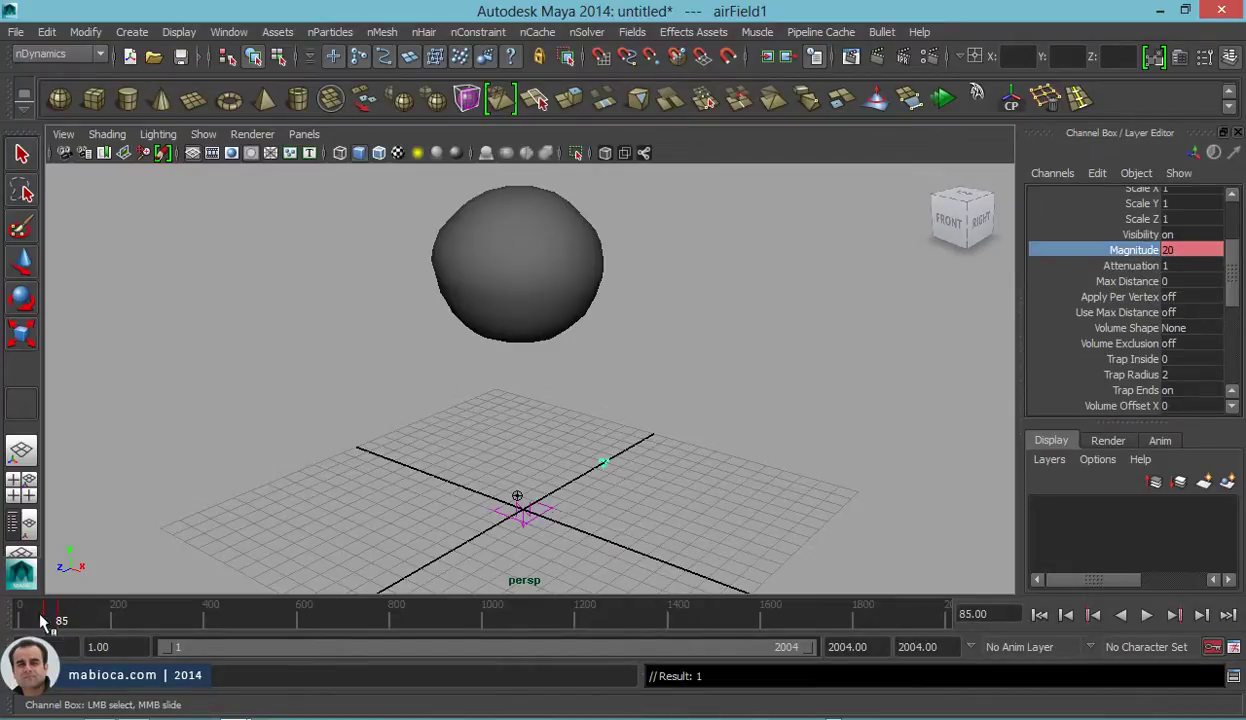
{"action": "left_click_drag", "start_coordinate": [43, 621], "coordinate": [20, 621]}
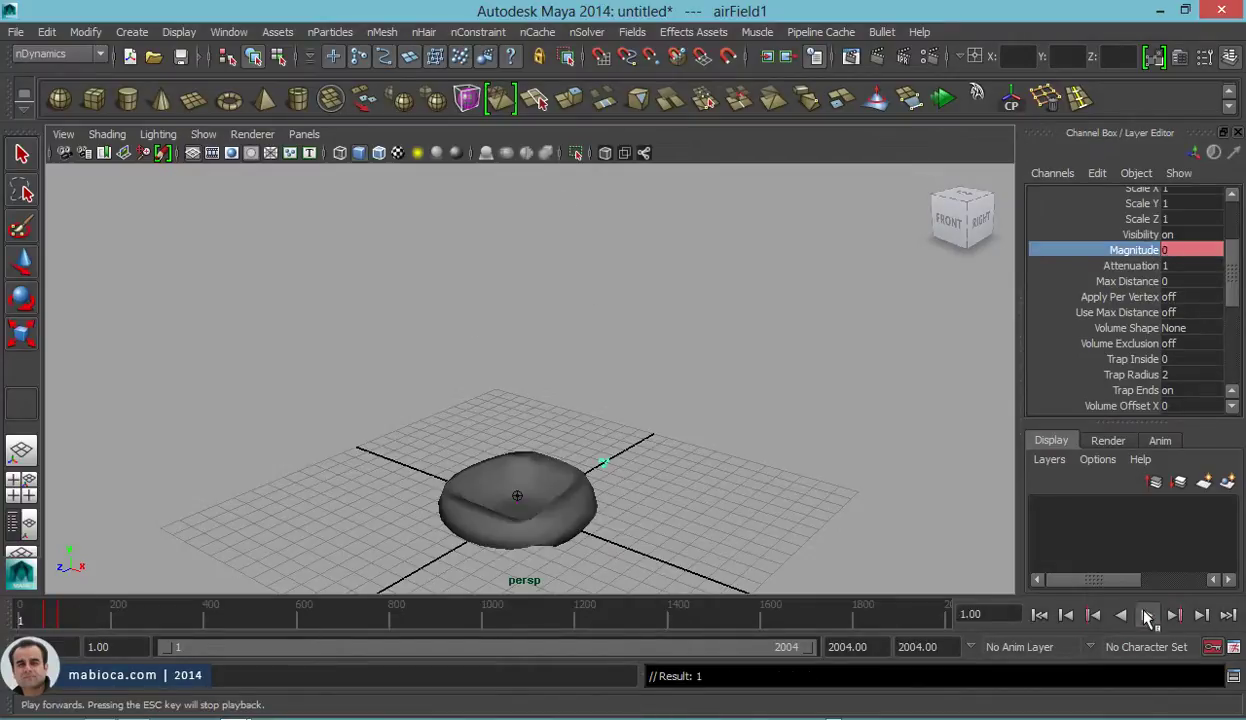
{"action": "left_click", "coordinate": [1147, 616]}
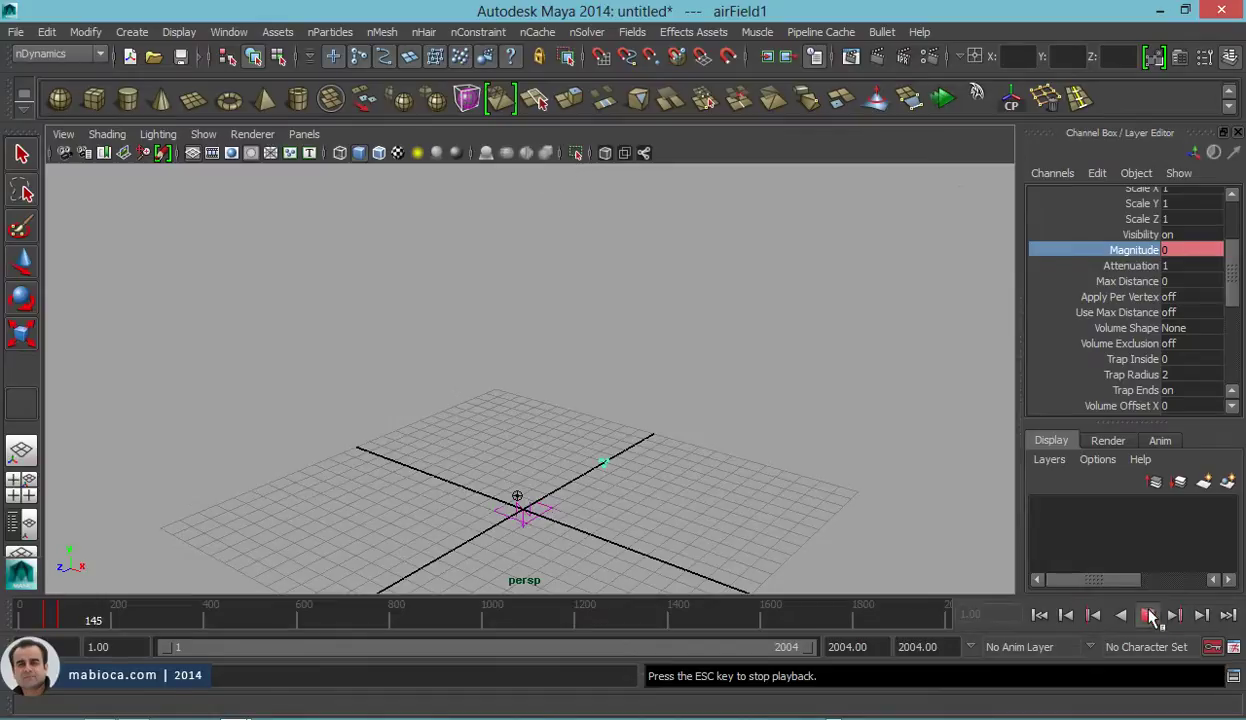
{"action": "left_click", "coordinate": [1148, 616]}
{"action": "left_click", "coordinate": [1040, 615]}
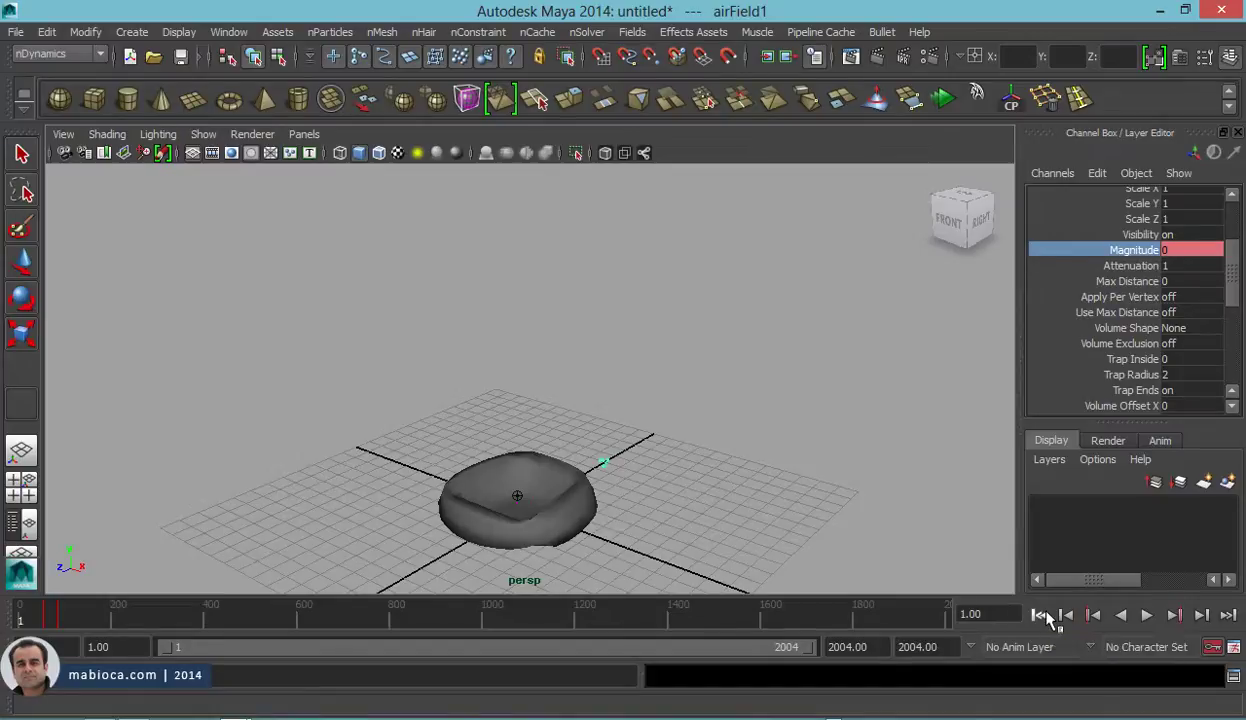
Step: Create a polygon plane and move and stretch it into a long strip beside the sphere
{"action": "left_click", "coordinate": [193, 98]}
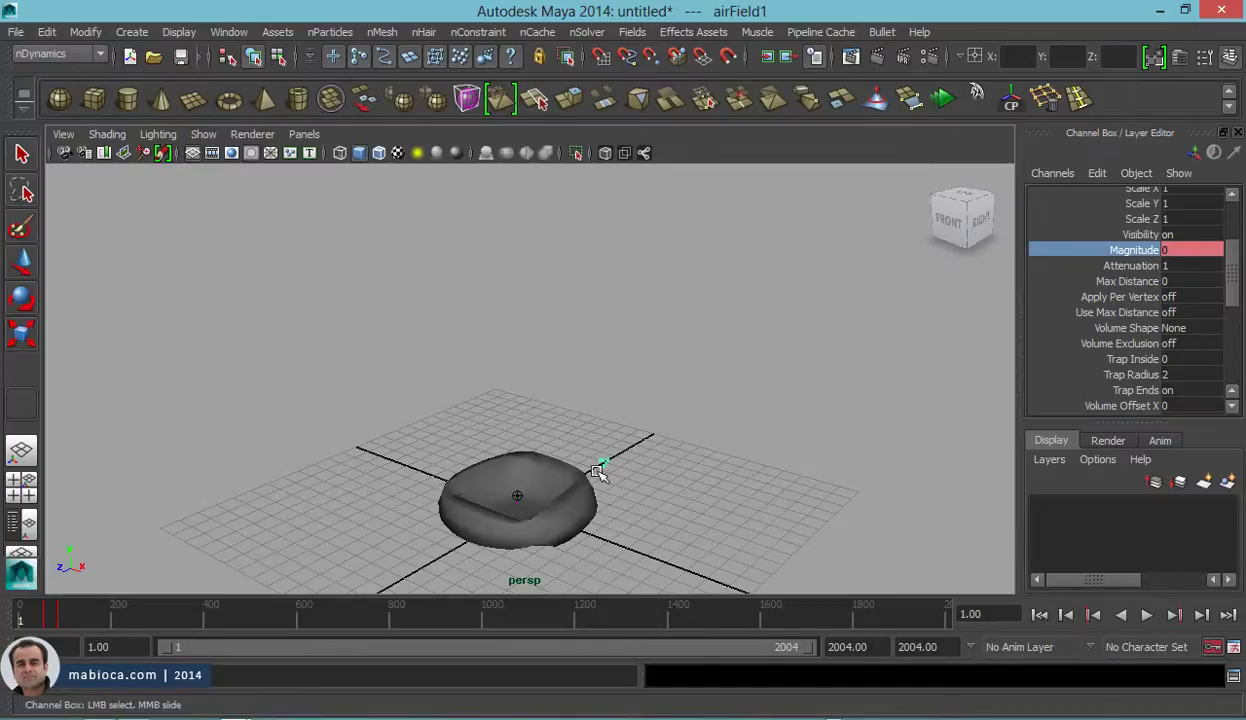
{"action": "middle_click_drag", "start_coordinate": [593, 473], "coordinate": [606, 389], "text": "alt"}
{"action": "key", "text": "r"}
{"action": "key", "text": "w"}
{"action": "mouse_move", "coordinate": [467, 423]}
{"action": "left_mouse_down"}
{"action": "mouse_move", "coordinate": [606, 381]}
{"action": "mouse_move", "coordinate": [381, 459]}
{"action": "left_mouse_up"}
{"action": "right_click_drag", "start_coordinate": [381, 459], "coordinate": [305, 369], "text": "alt"}
{"action": "key", "text": "r"}
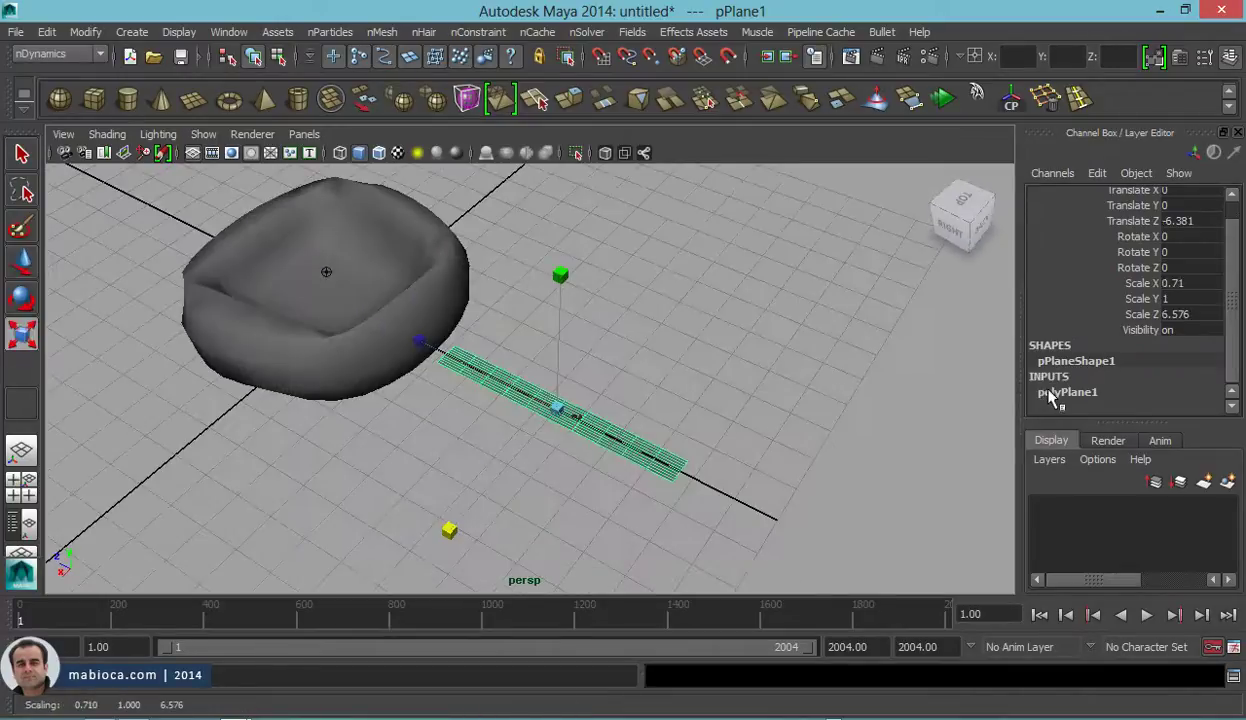
{"action": "left_click_drag", "start_coordinate": [441, 341], "coordinate": [183, 185]}
{"action": "scroll", "coordinate": [450, 333], "scroll_direction": "down", "scroll_amount": 5}
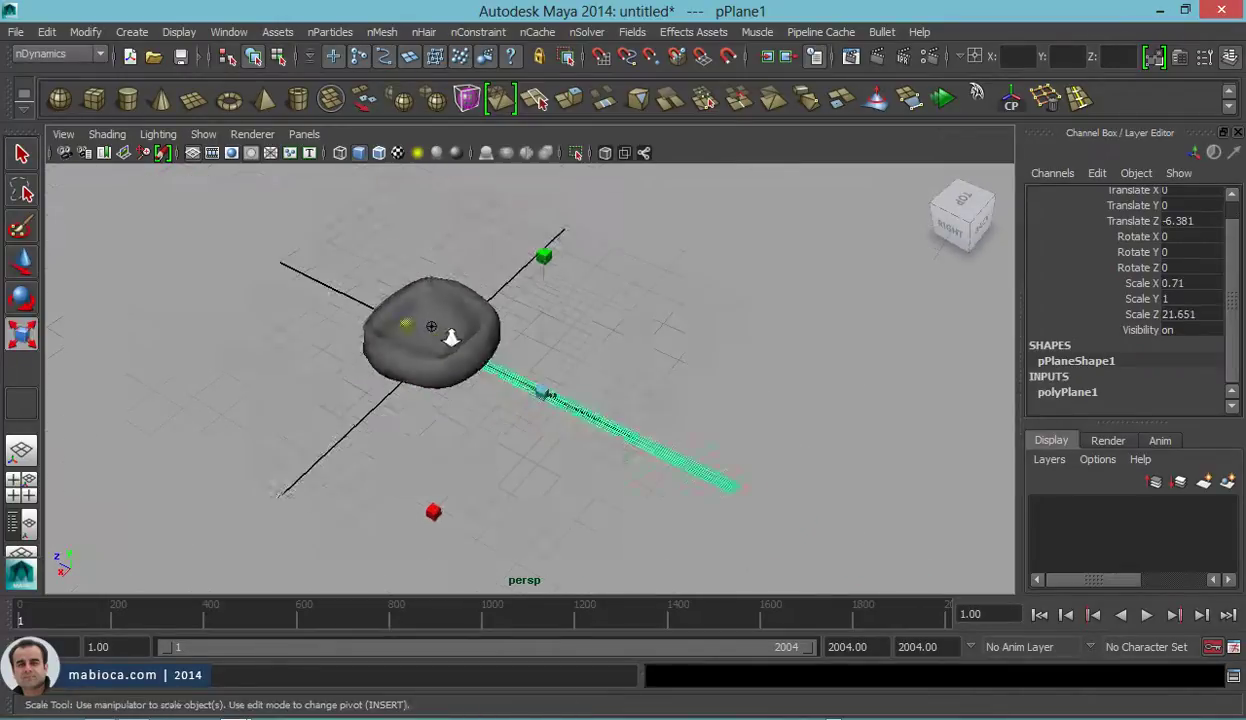
{"action": "key", "text": "w"}
{"action": "left_click_drag", "start_coordinate": [477, 356], "coordinate": [546, 388]}
{"action": "mouse_move", "coordinate": [546, 388]}
{"action": "right_mouse_down", "text": "alt"}
{"action": "mouse_move", "coordinate": [870, 437]}
{"action": "mouse_move", "coordinate": [1244, 345]}
{"action": "right_mouse_up", "text": "alt"}
Step: Give the plane 1 width and 100 length subdivisions and narrow its Scale X
{"action": "left_click", "coordinate": [1110, 395]}
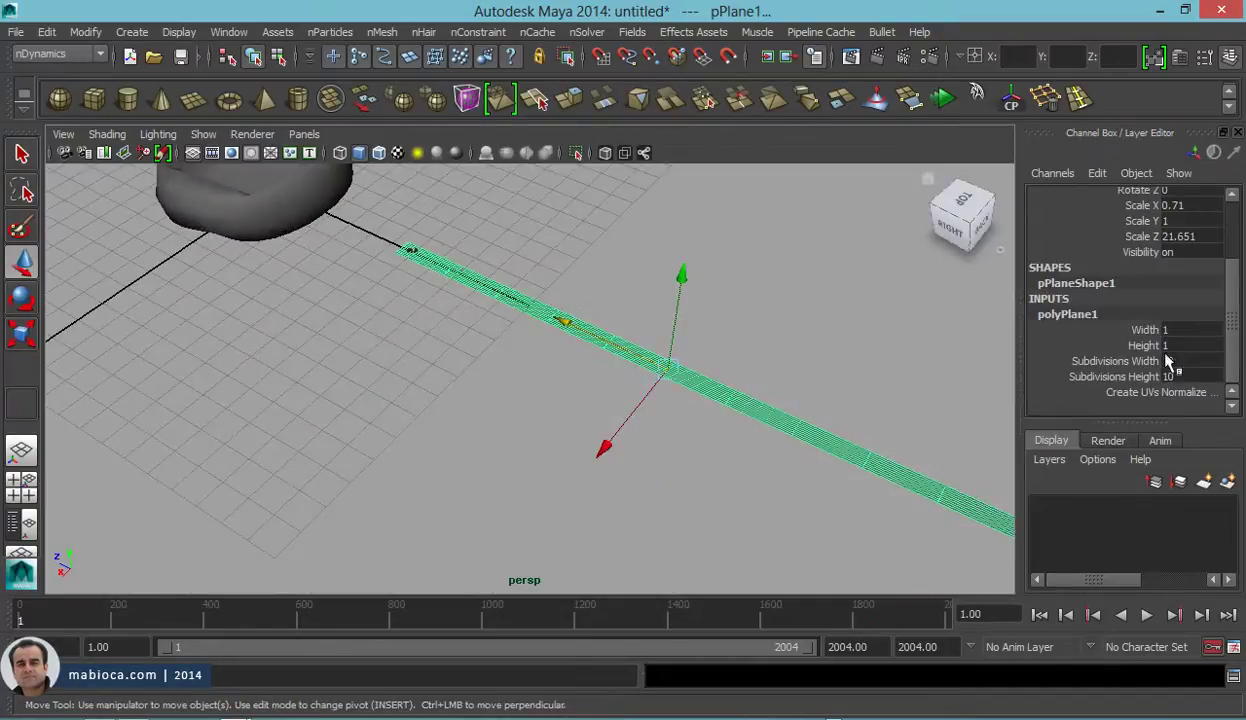
{"action": "left_click_drag", "start_coordinate": [1143, 361], "coordinate": [1143, 377]}
{"action": "middle_click_drag", "start_coordinate": [1143, 377], "coordinate": [208, 310]}
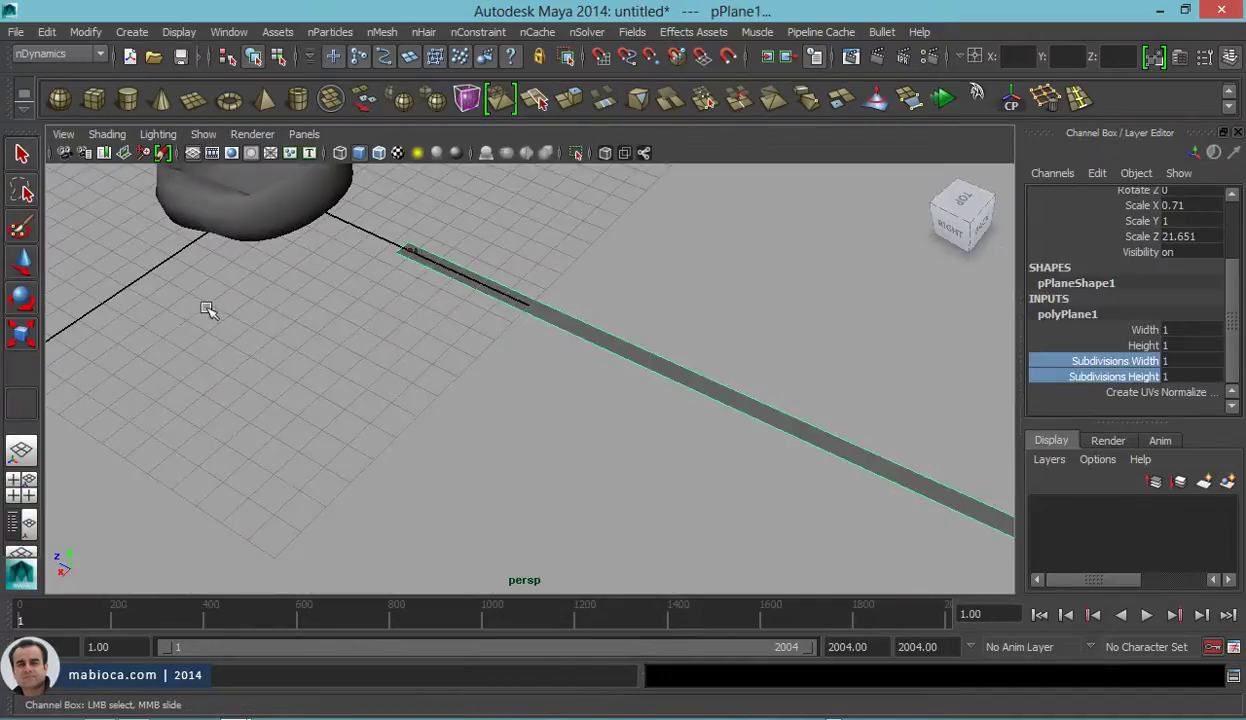
{"action": "left_click", "coordinate": [1098, 361]}
{"action": "left_click", "coordinate": [1113, 377]}
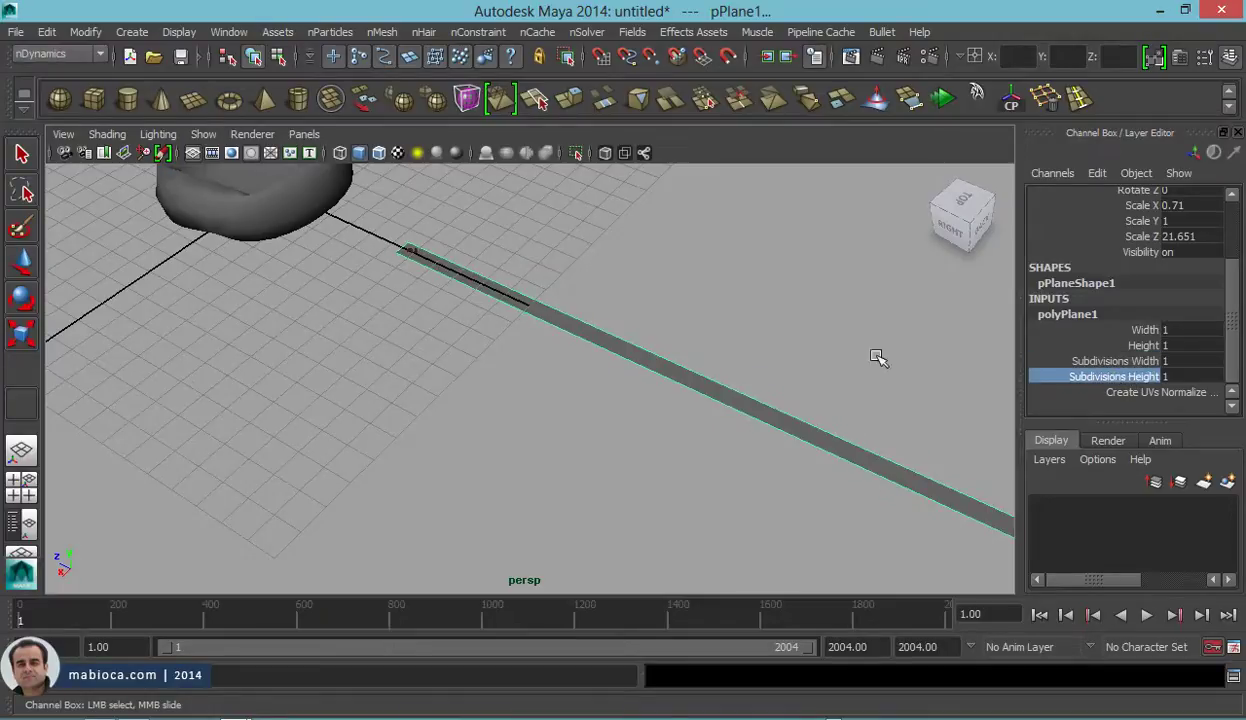
{"action": "double_click", "coordinate": [1192, 363]}
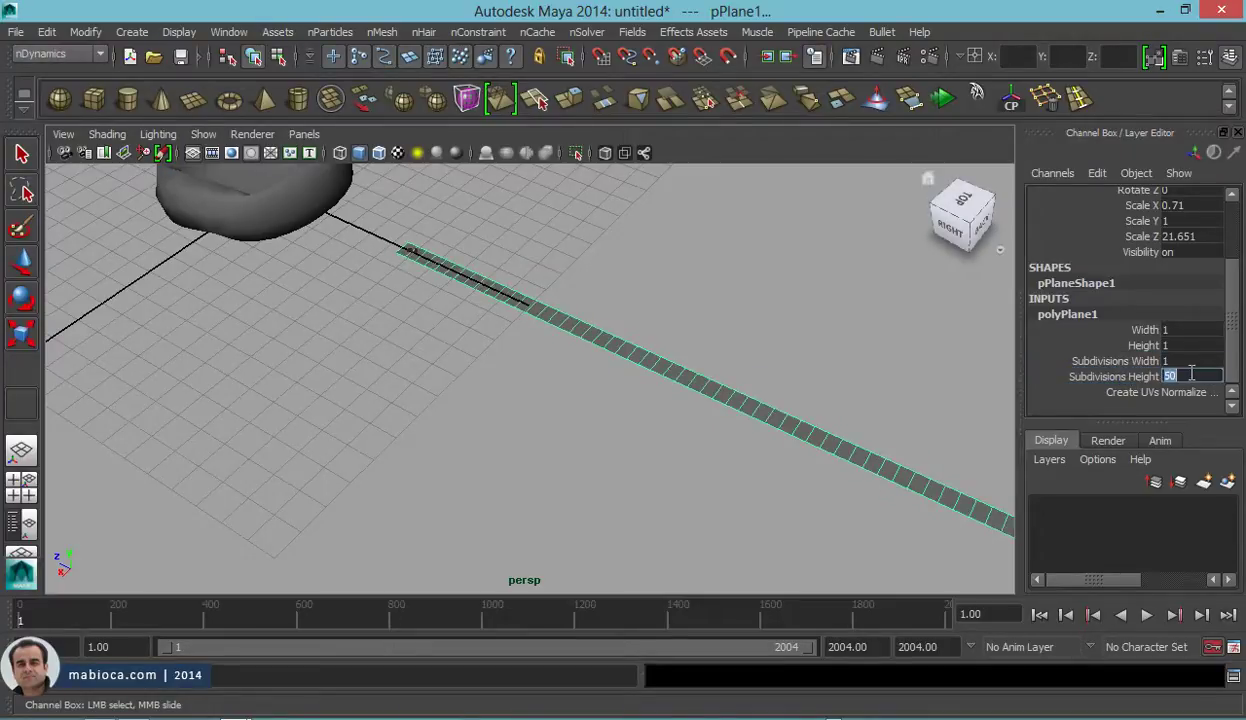
{"action": "type", "text": "100"}
{"action": "left_click_drag", "start_coordinate": [730, 316], "coordinate": [754, 337], "text": "alt"}
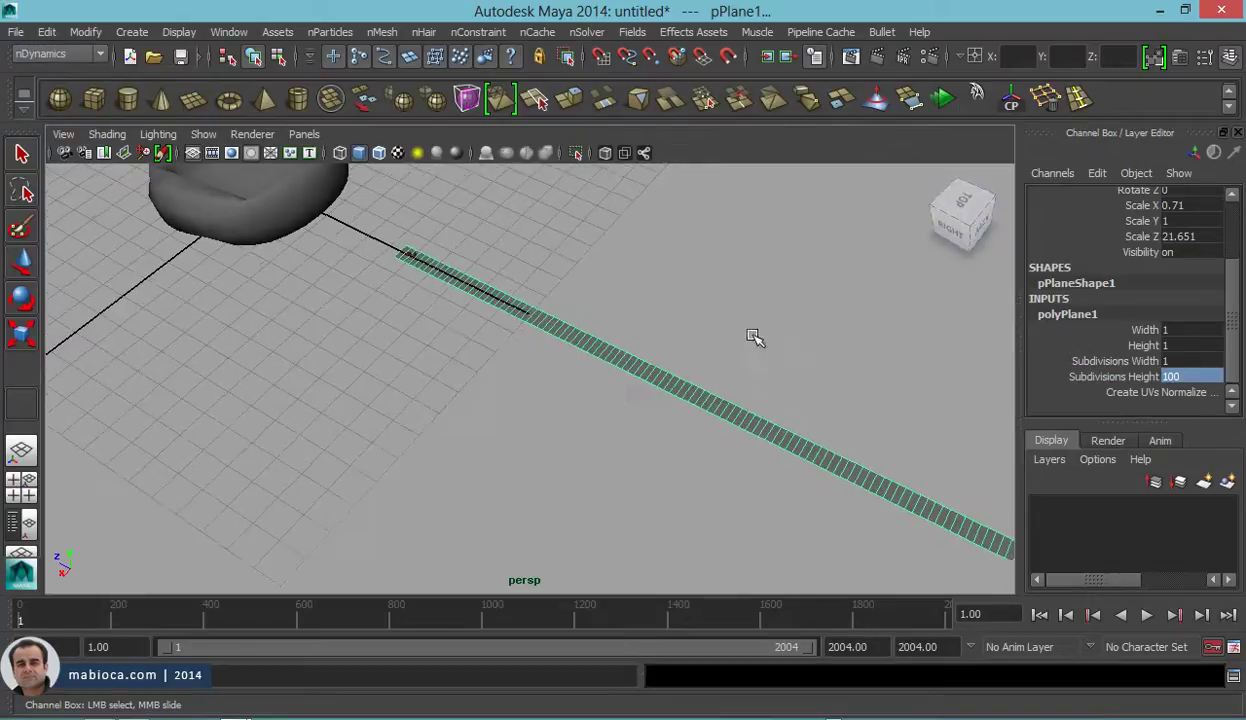
{"action": "key", "text": "r"}
{"action": "mouse_move", "coordinate": [572, 503]}
{"action": "left_mouse_down"}
{"action": "mouse_move", "coordinate": [624, 470]}
{"action": "mouse_move", "coordinate": [700, 364]}
{"action": "left_mouse_up"}
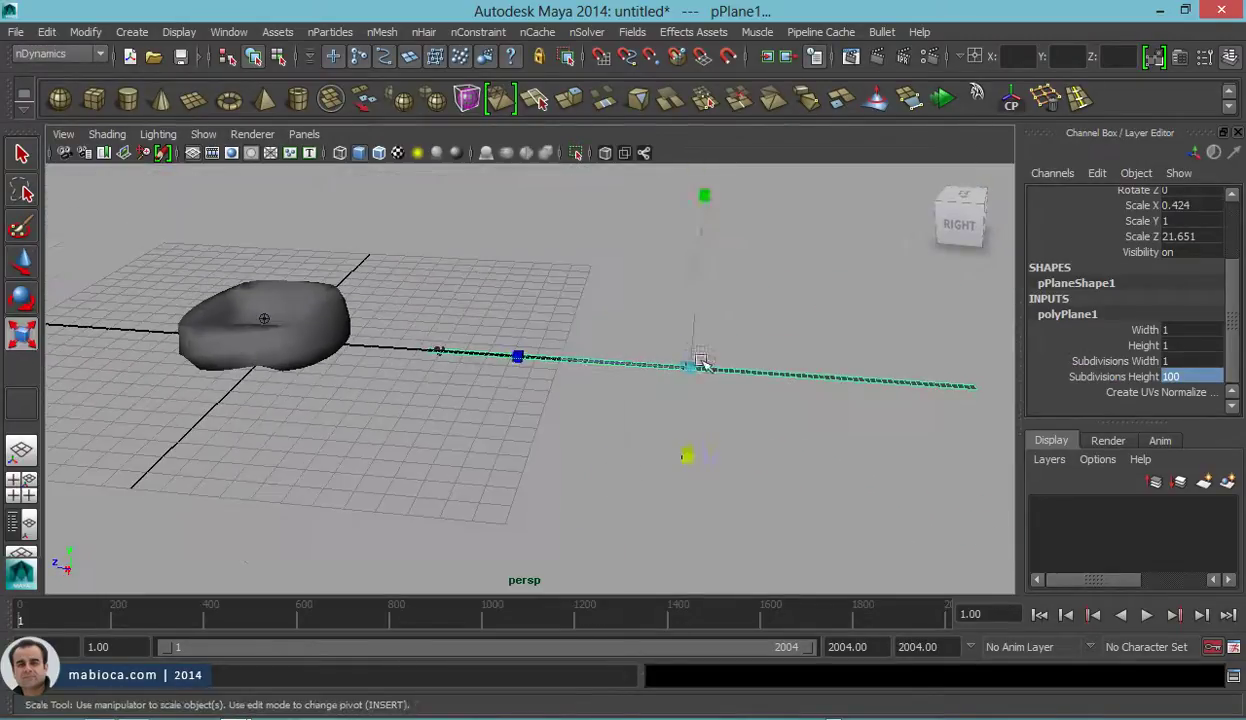
Step: Lower pPlane1 to ground level under the cushion and delete its construction history
{"action": "key", "text": "w"}
{"action": "mouse_move", "coordinate": [696, 259]}
{"action": "left_mouse_down"}
{"action": "mouse_move", "coordinate": [598, 320]}
{"action": "mouse_move", "coordinate": [383, 305]}
{"action": "mouse_move", "coordinate": [520, 270]}
{"action": "mouse_move", "coordinate": [503, 336]}
{"action": "mouse_move", "coordinate": [443, 273]}
{"action": "mouse_move", "coordinate": [501, 259]}
{"action": "left_mouse_up"}
{"action": "left_click_drag", "start_coordinate": [544, 191], "coordinate": [546, 224]}
{"action": "left_click_drag", "start_coordinate": [600, 340], "coordinate": [787, 342], "text": "alt"}
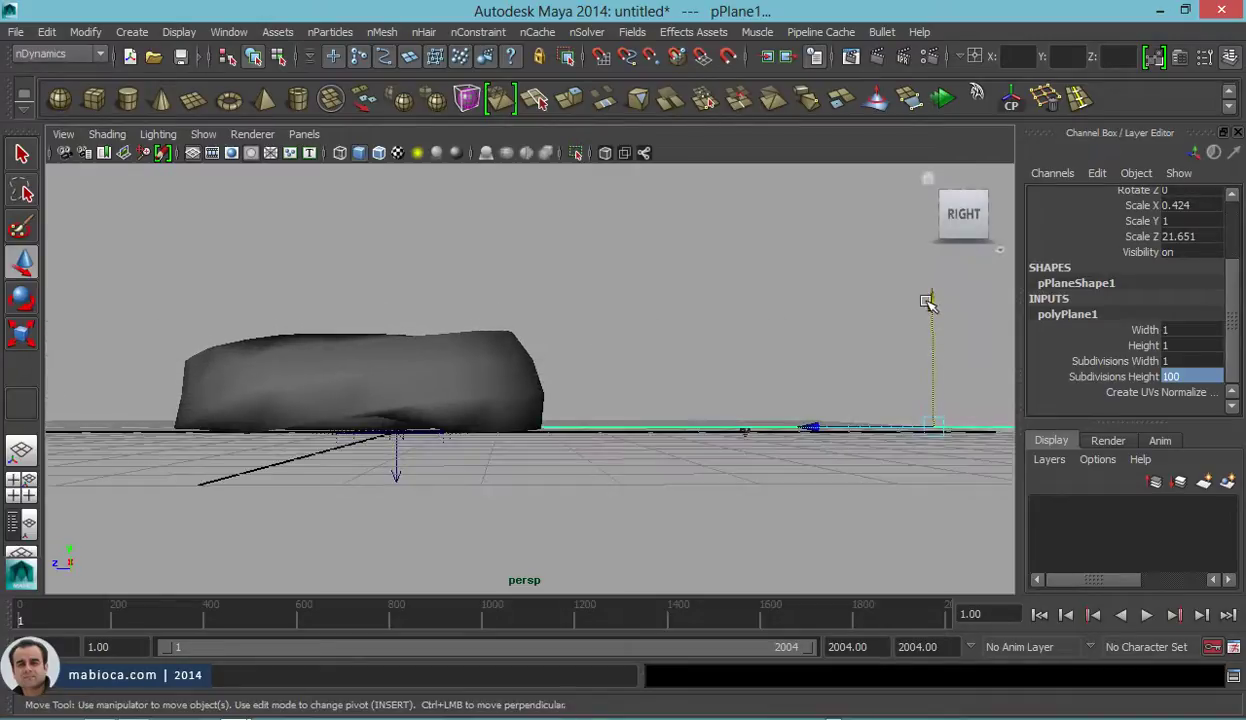
{"action": "left_click_drag", "start_coordinate": [928, 302], "coordinate": [935, 310]}
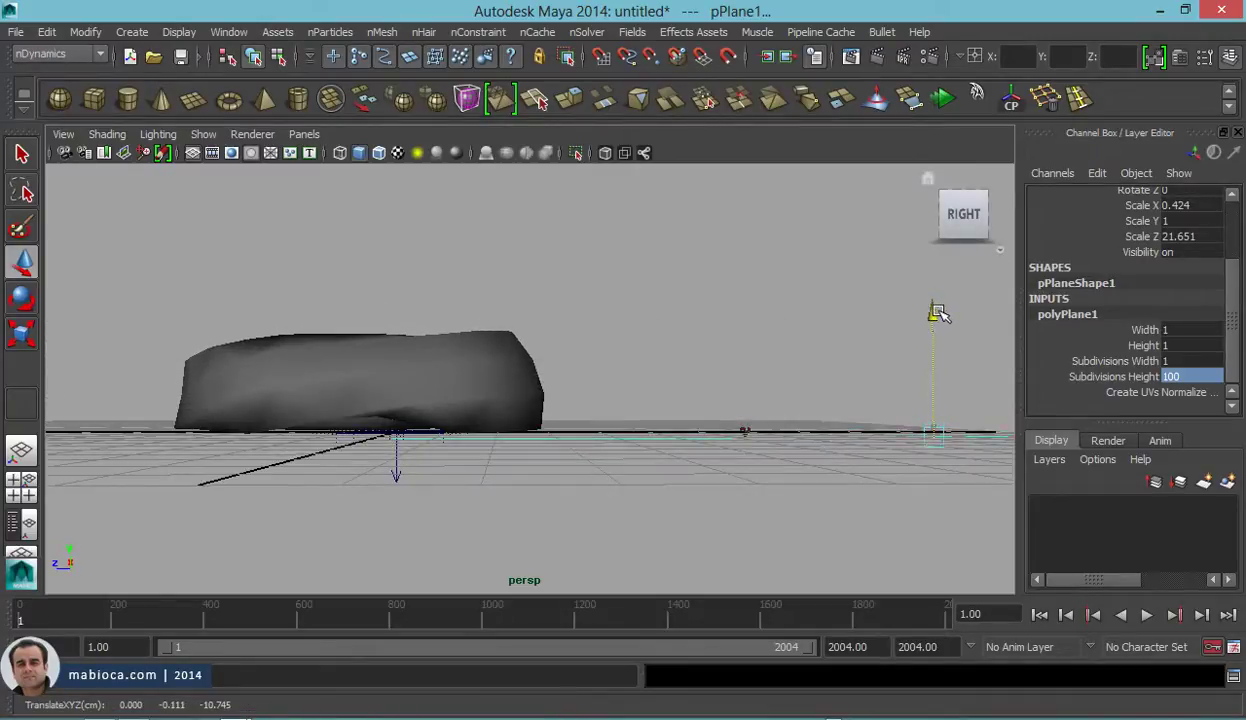
{"action": "left_click_drag", "start_coordinate": [740, 320], "coordinate": [781, 297], "text": "alt"}
{"action": "right_click_drag", "start_coordinate": [781, 297], "coordinate": [930, 418], "text": "alt"}
{"action": "left_click_drag", "start_coordinate": [930, 418], "coordinate": [534, 370], "text": "alt"}
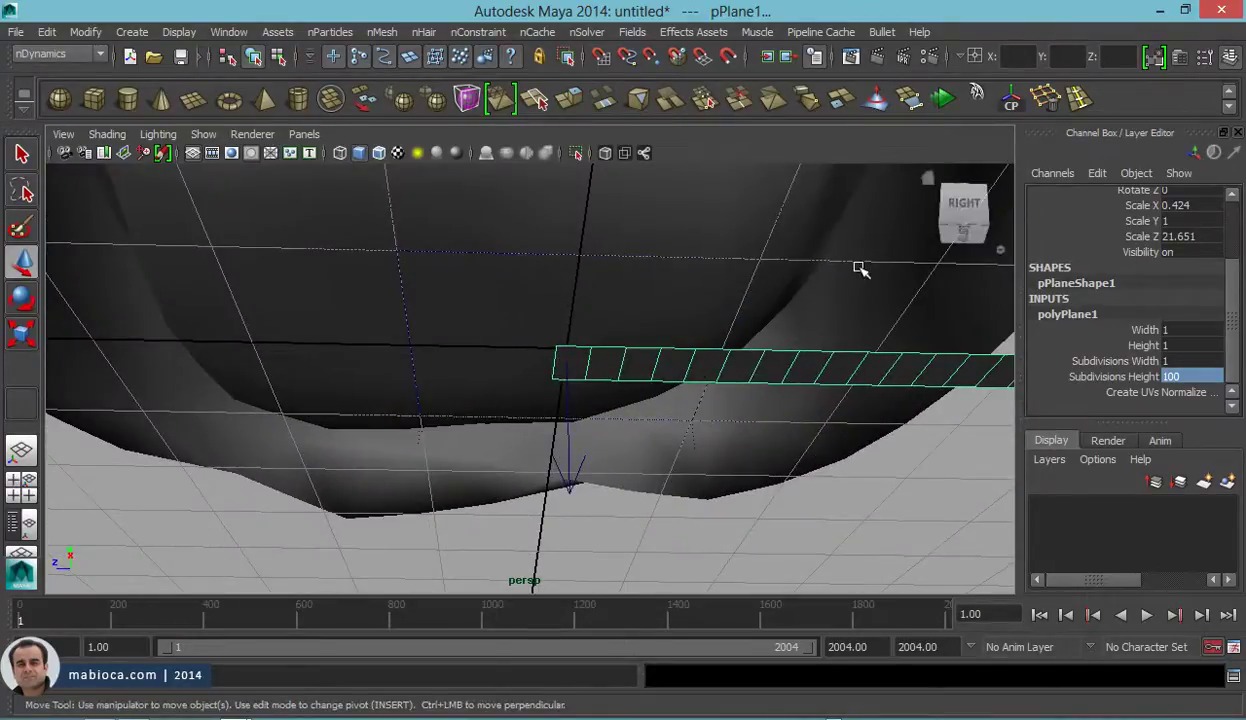
{"action": "key", "text": "alt+shift+d"}
Step: Freeze the strip's transformations and convert it into an nCloth object
{"action": "left_click", "coordinate": [88, 33]}
{"action": "left_click", "coordinate": [109, 92]}
{"action": "left_click", "coordinate": [345, 38]}
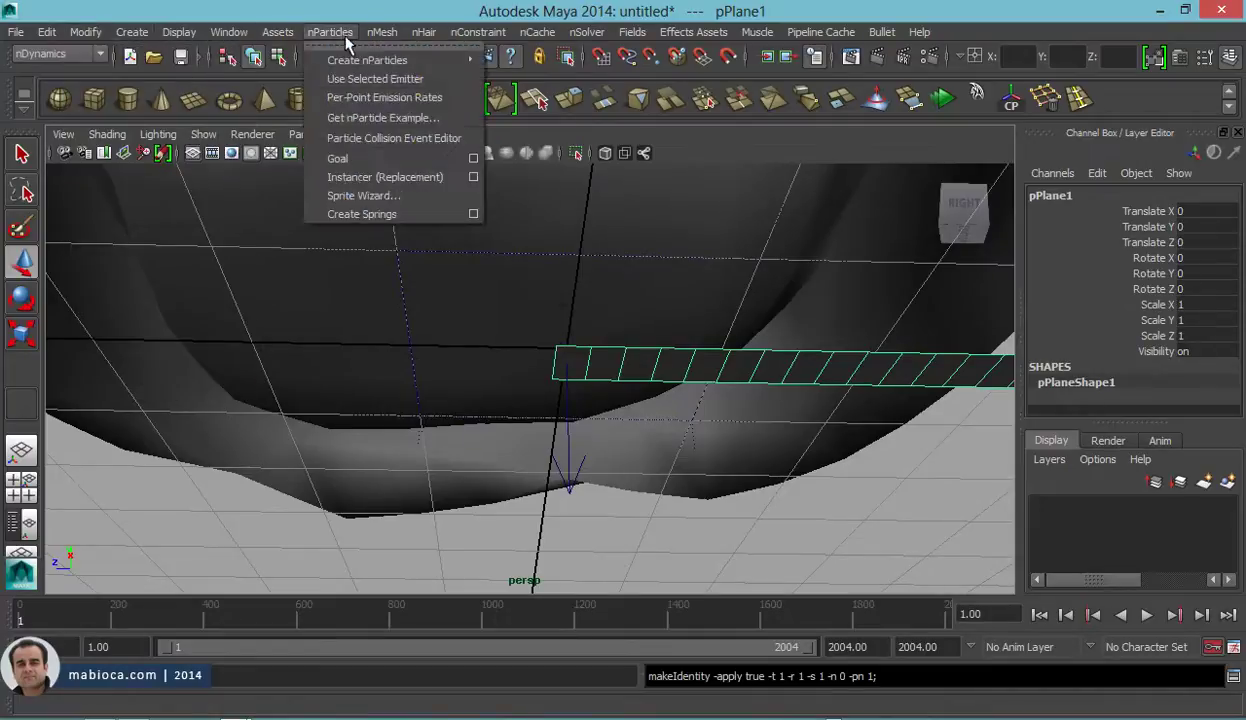
{"action": "left_click", "coordinate": [388, 63]}
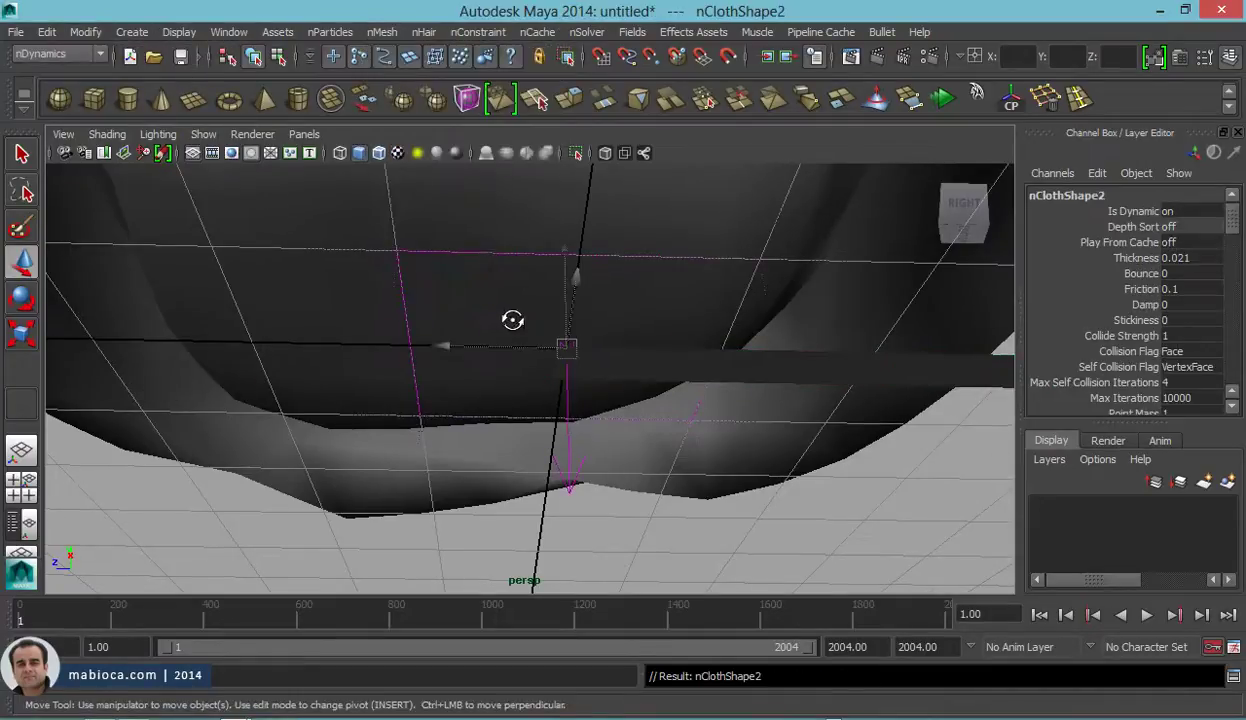
Step: Select the strip's two end vertices and add the soft sphere pCube1 to the selection
{"action": "left_click_drag", "start_coordinate": [512, 320], "coordinate": [542, 342], "text": "alt"}
{"action": "right_click_drag", "start_coordinate": [542, 342], "coordinate": [462, 300]}
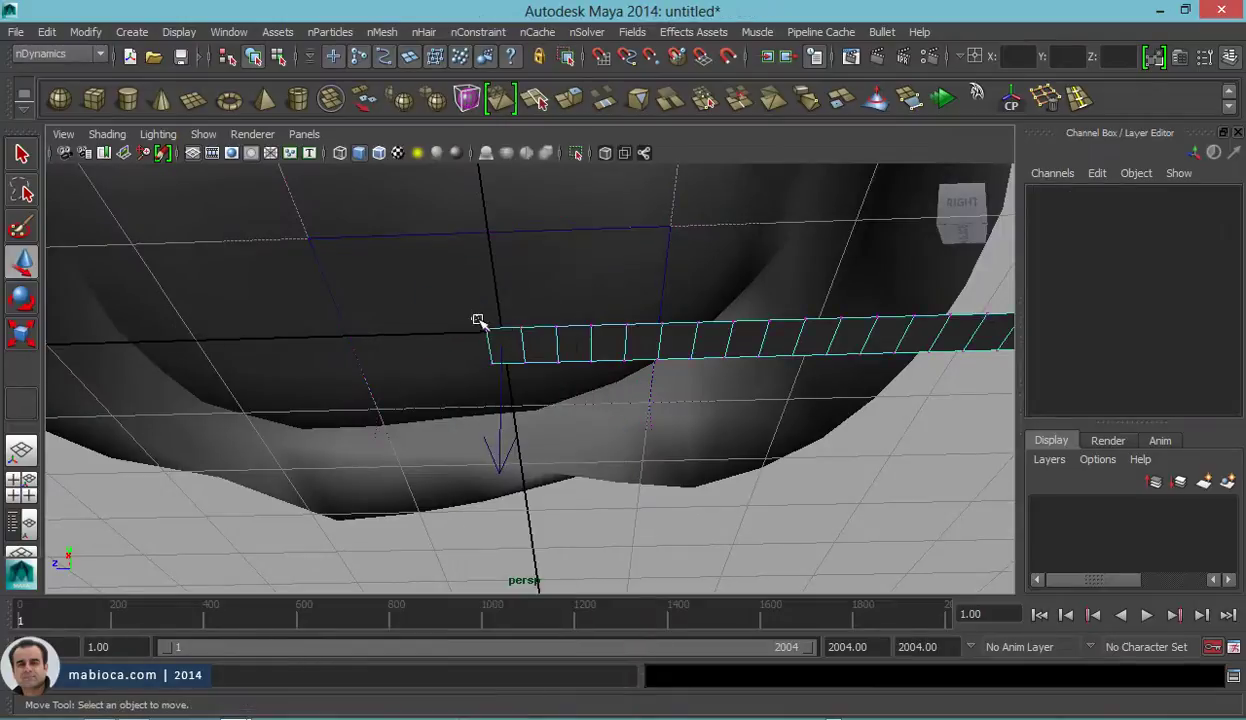
{"action": "left_click_drag", "start_coordinate": [471, 316], "coordinate": [494, 378]}
{"action": "mouse_move", "coordinate": [459, 275]}
{"action": "left_mouse_down", "text": "alt"}
{"action": "mouse_move", "coordinate": [444, 389]}
{"action": "mouse_move", "coordinate": [450, 375]}
{"action": "left_mouse_up", "text": "alt"}
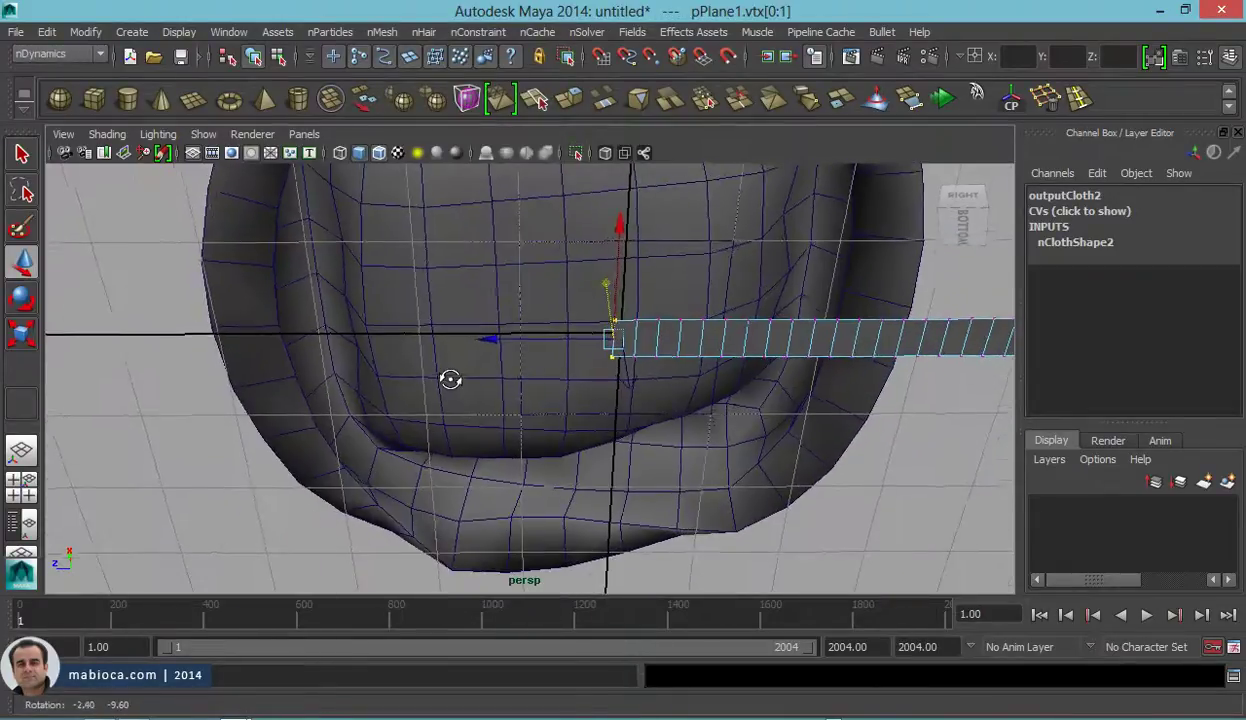
{"action": "scroll", "coordinate": [400, 365], "scroll_direction": "down", "scroll_amount": 3}
{"action": "left_click_drag", "start_coordinate": [347, 353], "coordinate": [338, 355], "text": "alt"}
{"action": "scroll", "coordinate": [626, 361], "scroll_direction": "up", "scroll_amount": 5}
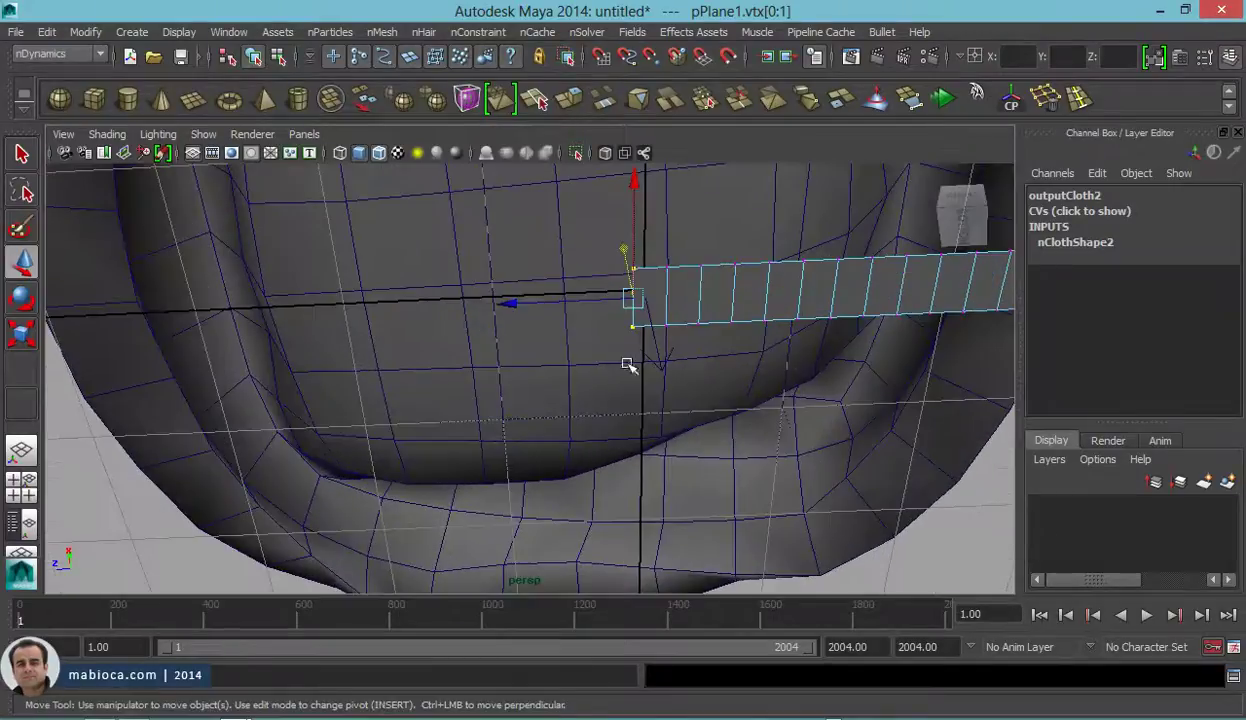
{"action": "left_click", "coordinate": [583, 257]}
{"action": "left_click_drag", "start_coordinate": [581, 259], "coordinate": [525, 300], "text": "alt"}
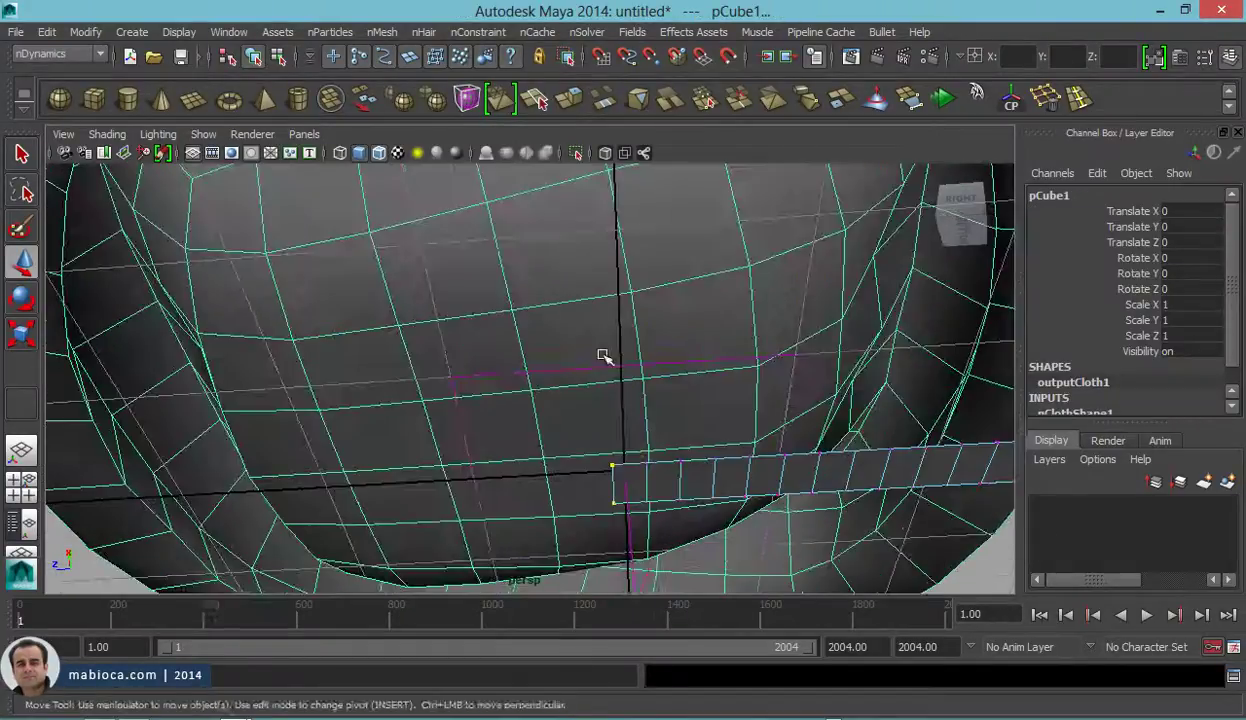
{"action": "left_click", "coordinate": [478, 32]}
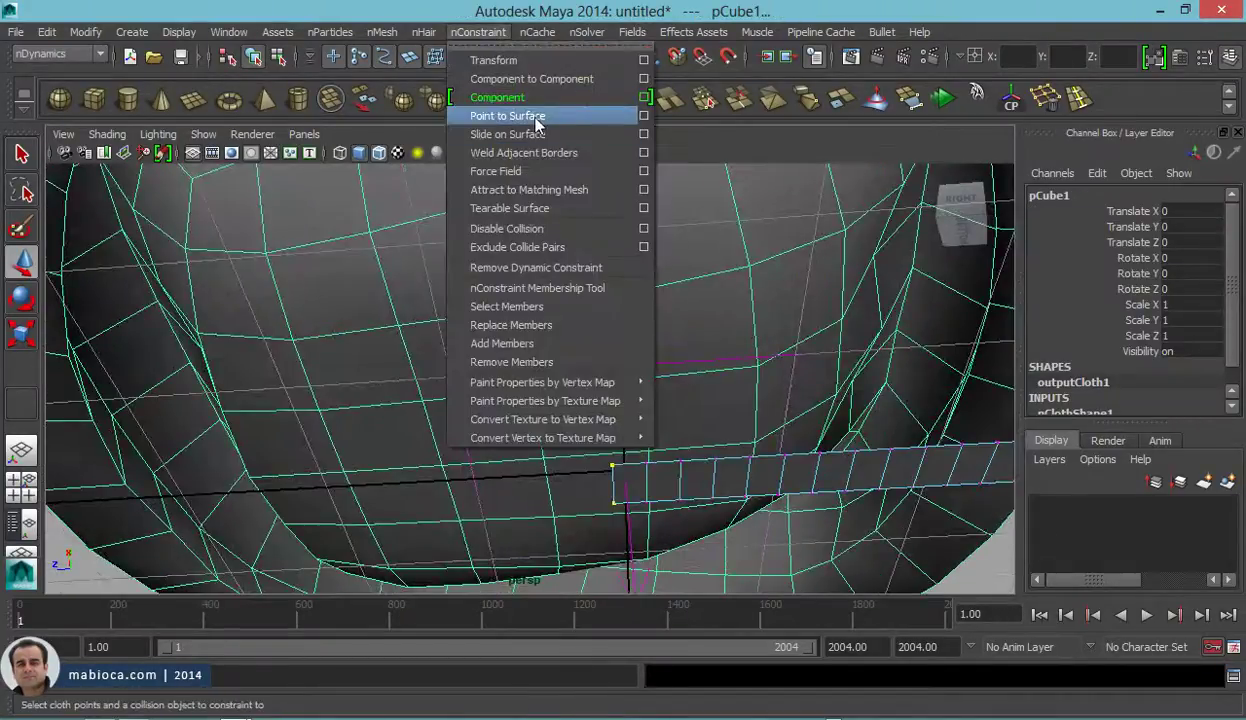
Step: Constrain the strip's end vertices to the sphere with a Spring method and Constant rest length
{"action": "left_click", "coordinate": [528, 116]}
{"action": "mouse_move", "coordinate": [687, 279]}
{"action": "left_mouse_down", "text": "alt"}
{"action": "mouse_move", "coordinate": [617, 297]}
{"action": "mouse_move", "coordinate": [564, 172]}
{"action": "mouse_move", "coordinate": [628, 220]}
{"action": "mouse_move", "coordinate": [587, 290]}
{"action": "left_mouse_up", "text": "alt"}
{"action": "key", "text": "ctrl+a"}
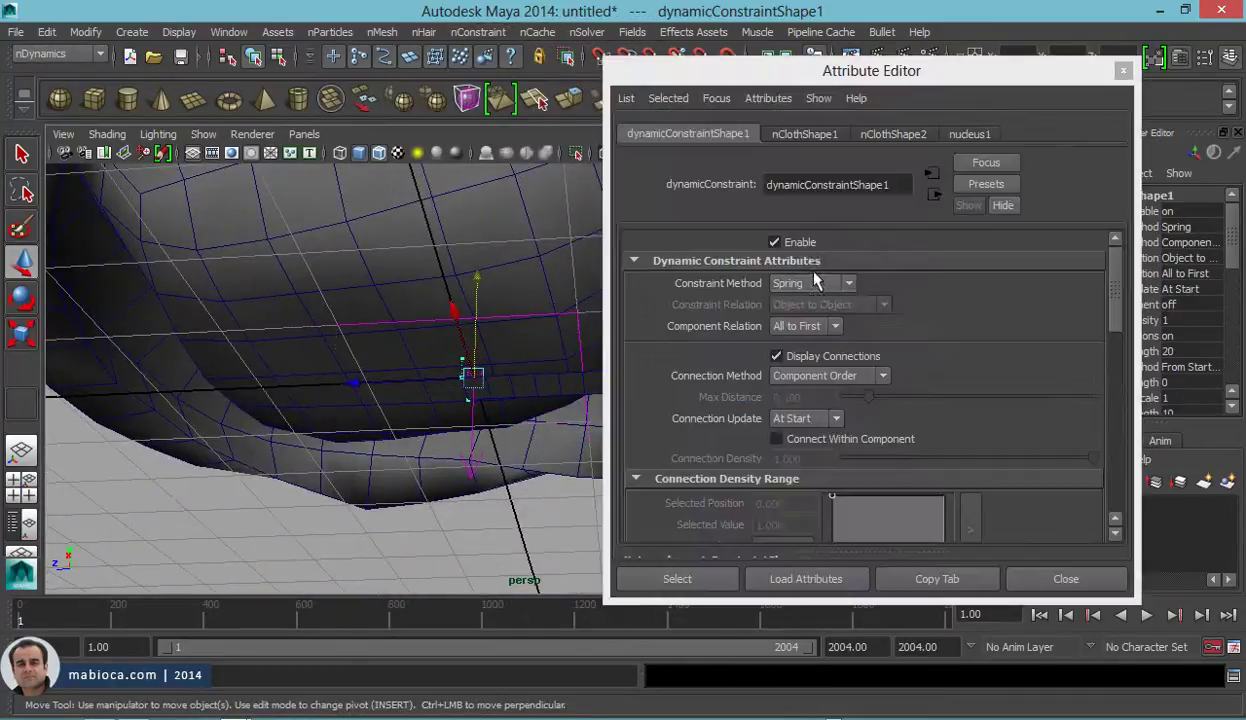
{"action": "left_click", "coordinate": [827, 287]}
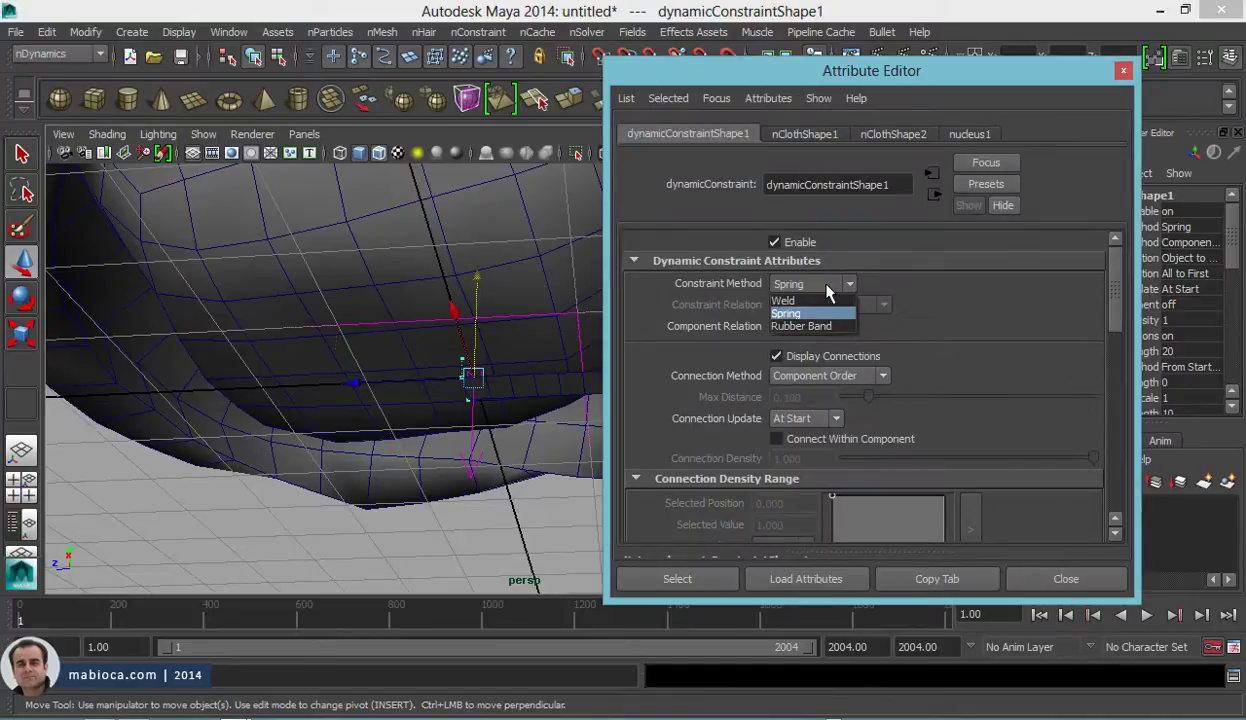
{"action": "left_click", "coordinate": [827, 288]}
{"action": "scroll", "coordinate": [842, 420], "scroll_direction": "down", "scroll_amount": 5}
{"action": "scroll", "coordinate": [842, 420], "scroll_direction": "down", "scroll_amount": 2}
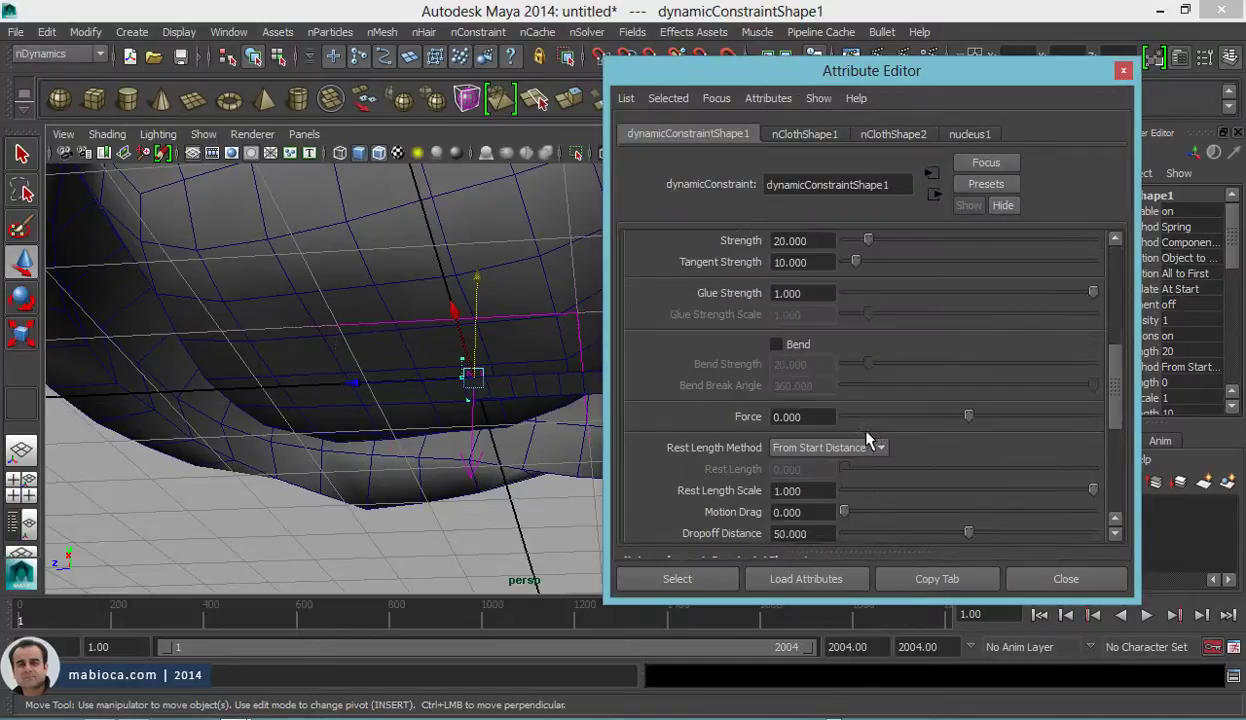
{"action": "scroll", "coordinate": [840, 397], "scroll_direction": "down", "scroll_amount": 1}
{"action": "left_click", "coordinate": [842, 390]}
{"action": "left_click", "coordinate": [805, 416]}
{"action": "scroll", "coordinate": [840, 425], "scroll_direction": "up", "scroll_amount": 5}
{"action": "scroll", "coordinate": [857, 430], "scroll_direction": "up", "scroll_amount": 3}
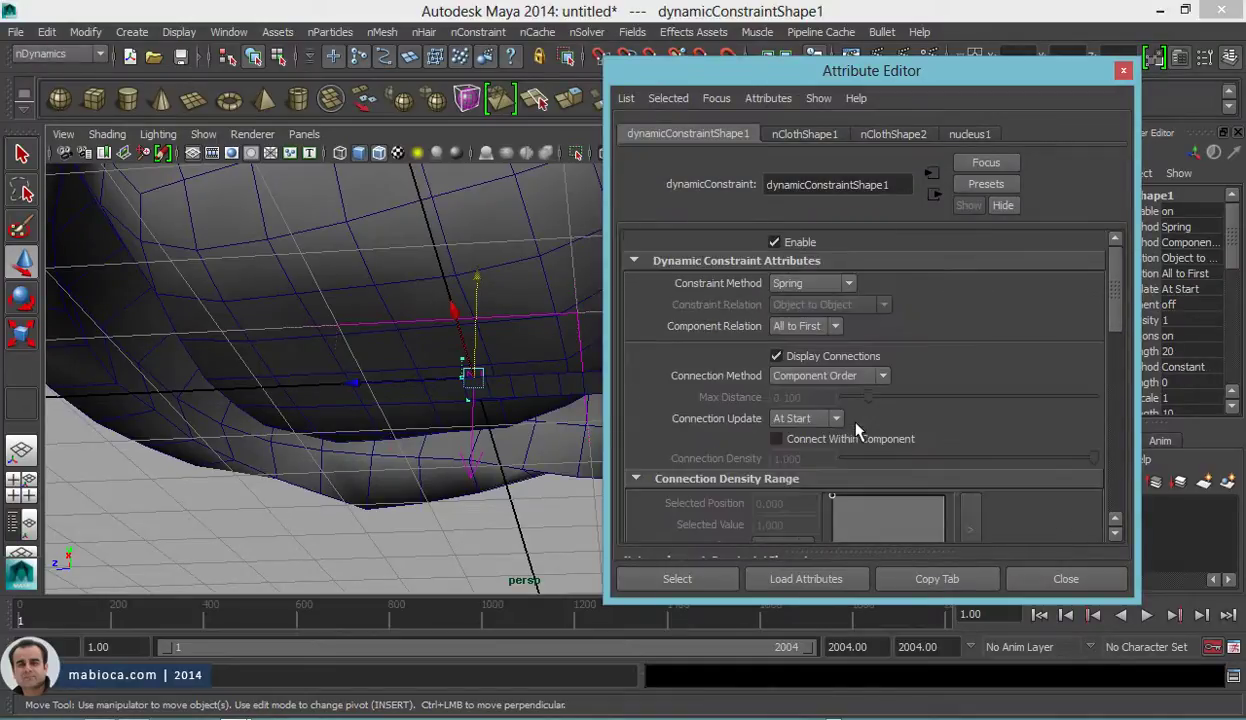
Step: Bring up the nucleus1 solver settings with the ground plane on, viewing the cloth from the front
{"action": "left_click", "coordinate": [1121, 76]}
{"action": "left_click_drag", "start_coordinate": [809, 267], "coordinate": [848, 133], "text": "alt"}
{"action": "key", "text": "ctrl+a"}
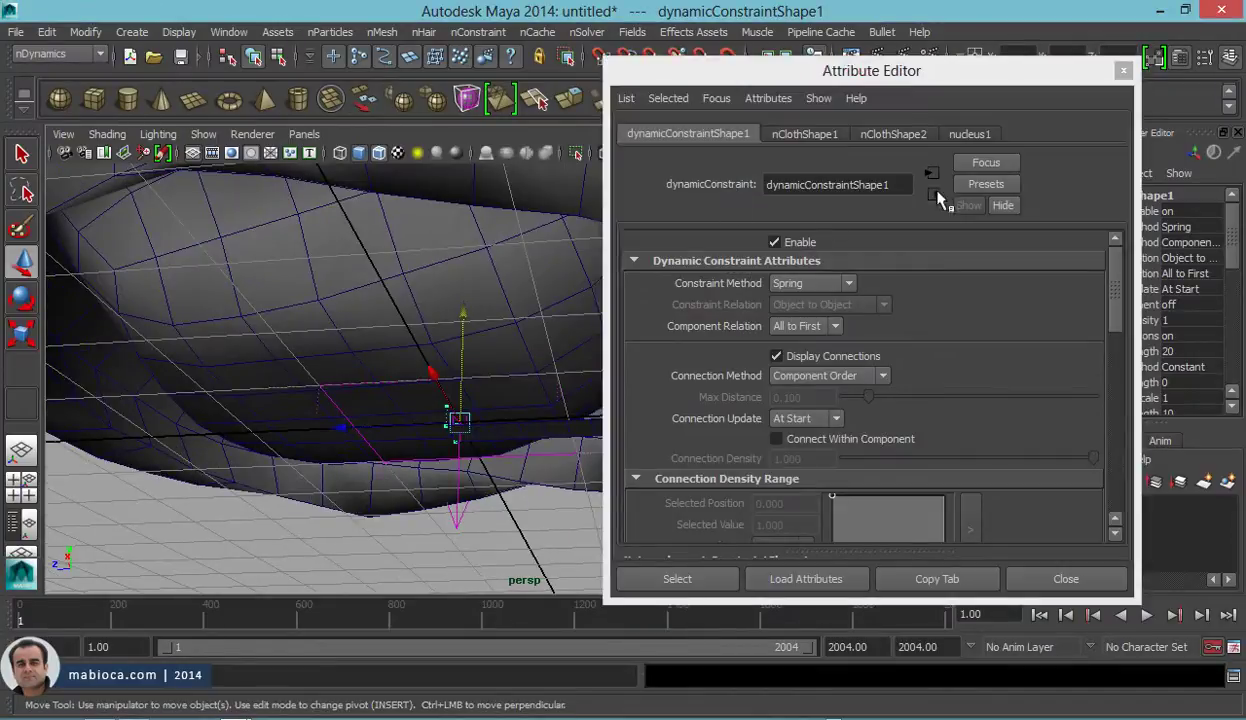
{"action": "left_click", "coordinate": [936, 197]}
{"action": "scroll", "coordinate": [878, 391], "scroll_direction": "down", "scroll_amount": 3}
{"action": "scroll", "coordinate": [880, 392], "scroll_direction": "up", "scroll_amount": 1}
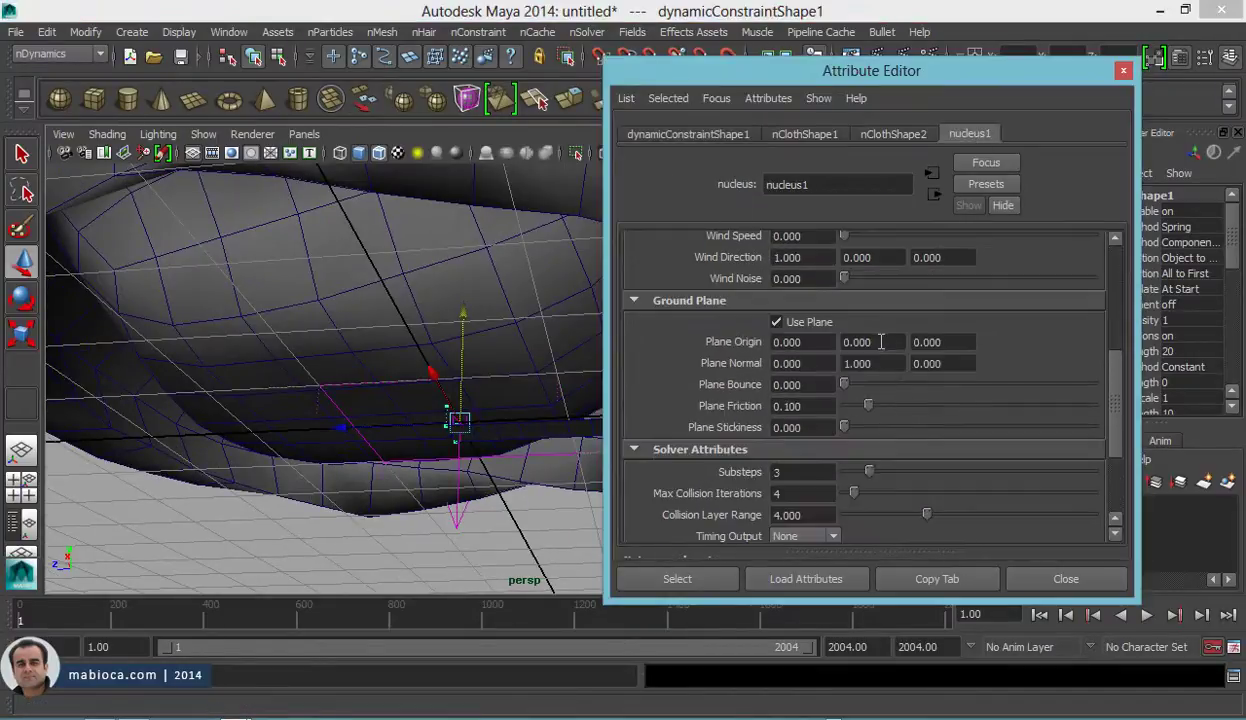
{"action": "left_click_drag", "start_coordinate": [437, 411], "coordinate": [445, 208]}
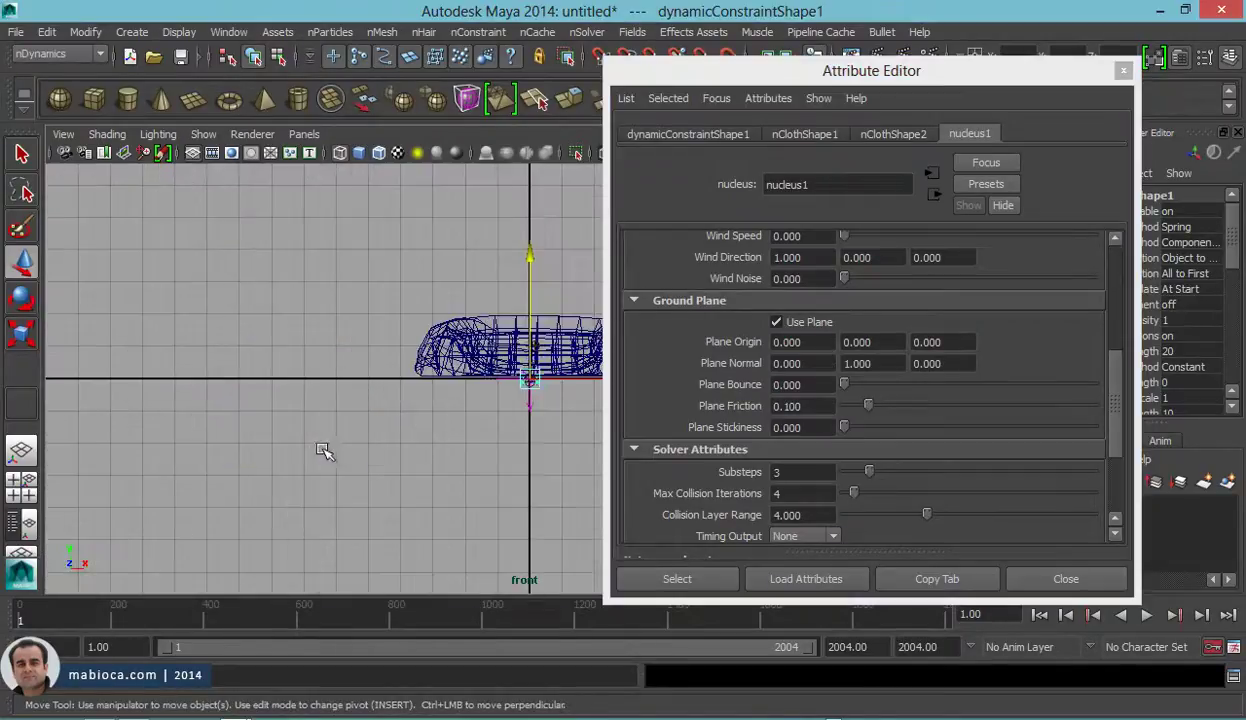
{"action": "scroll", "coordinate": [490, 311], "scroll_direction": "up", "scroll_amount": 4}
{"action": "scroll", "coordinate": [459, 417], "scroll_direction": "down", "scroll_amount": 1}
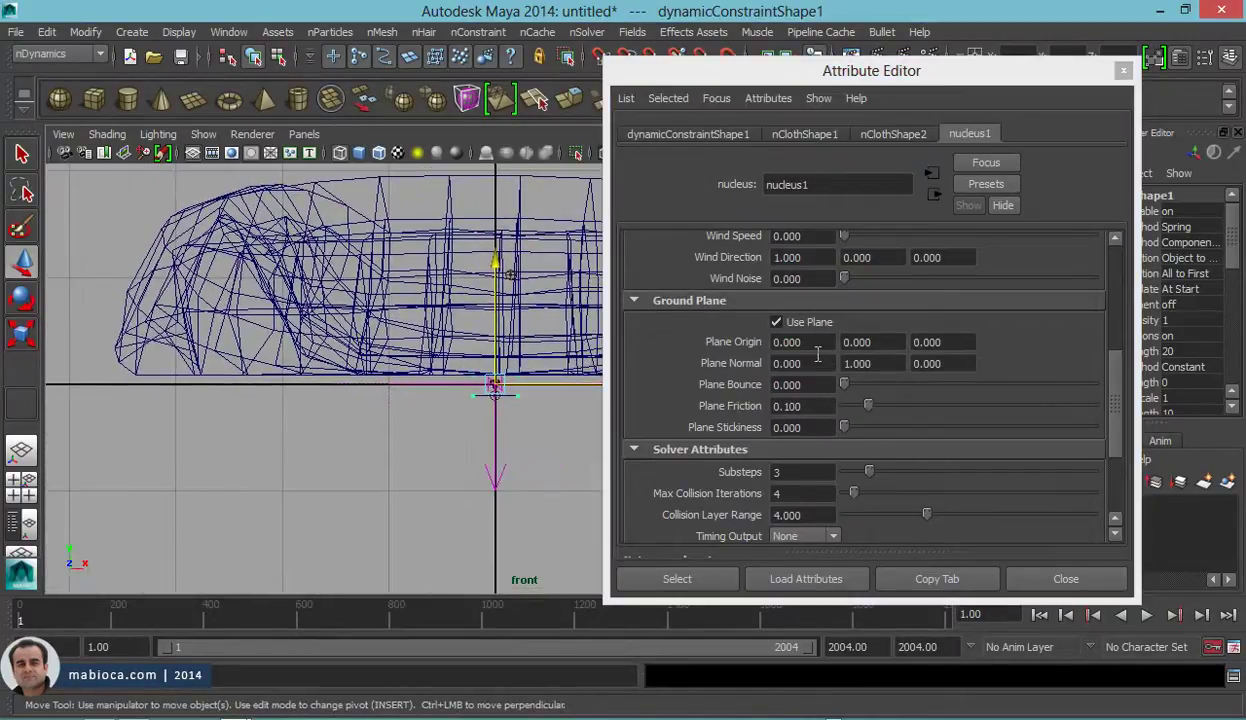
Step: Set the nucleus ground plane's origin Y to -0.2 and close the solver settings
{"action": "double_click", "coordinate": [868, 342]}
{"action": "type", "text": "-0."}
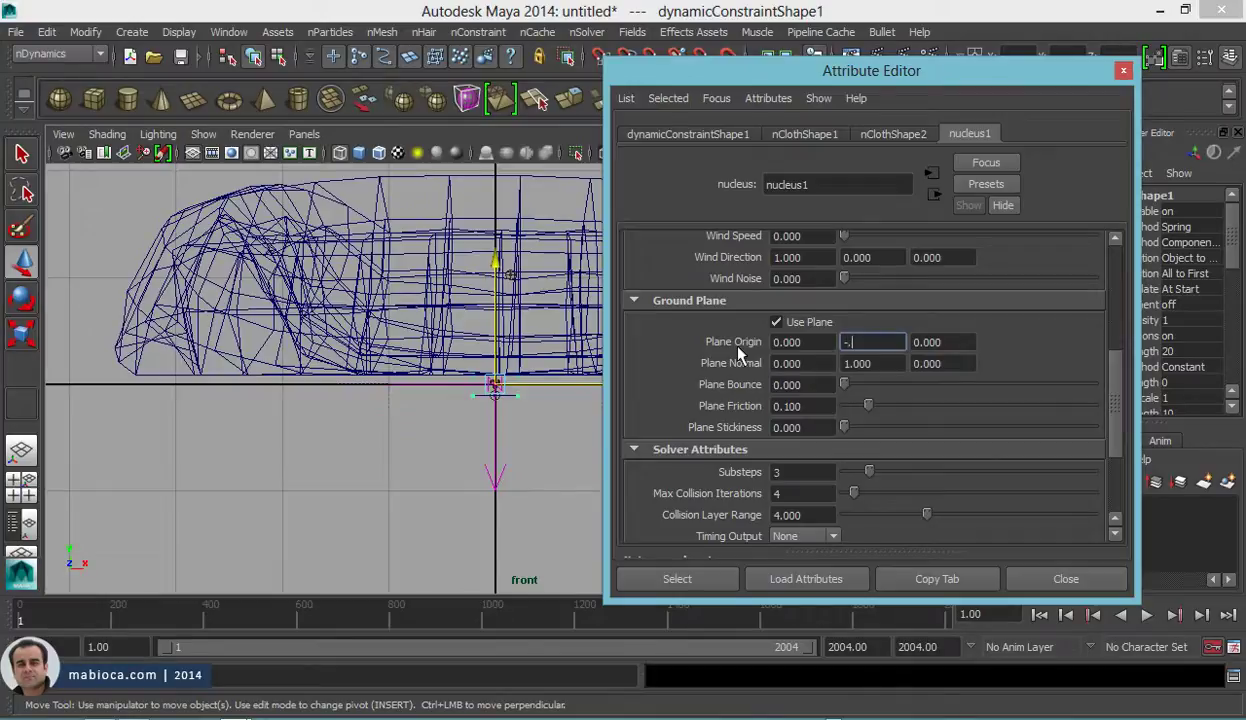
{"action": "type", "text": "3"}
{"action": "key", "text": "Return"}
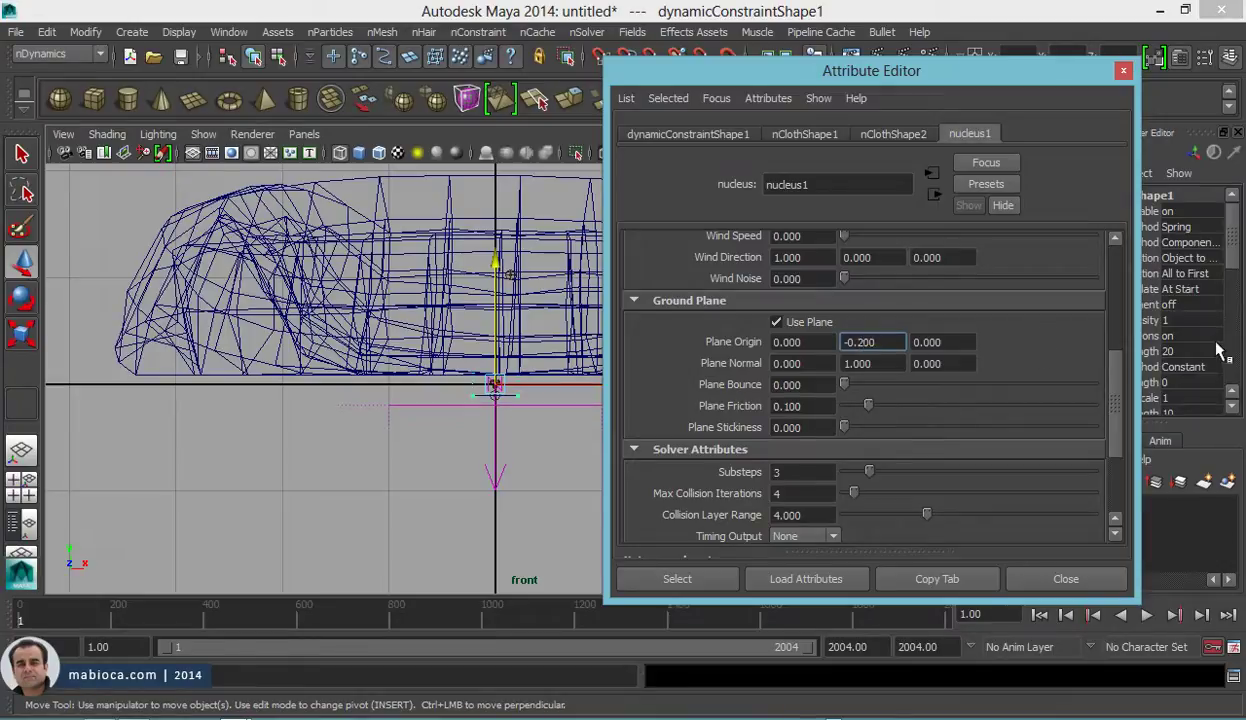
{"action": "left_click", "coordinate": [1123, 70]}
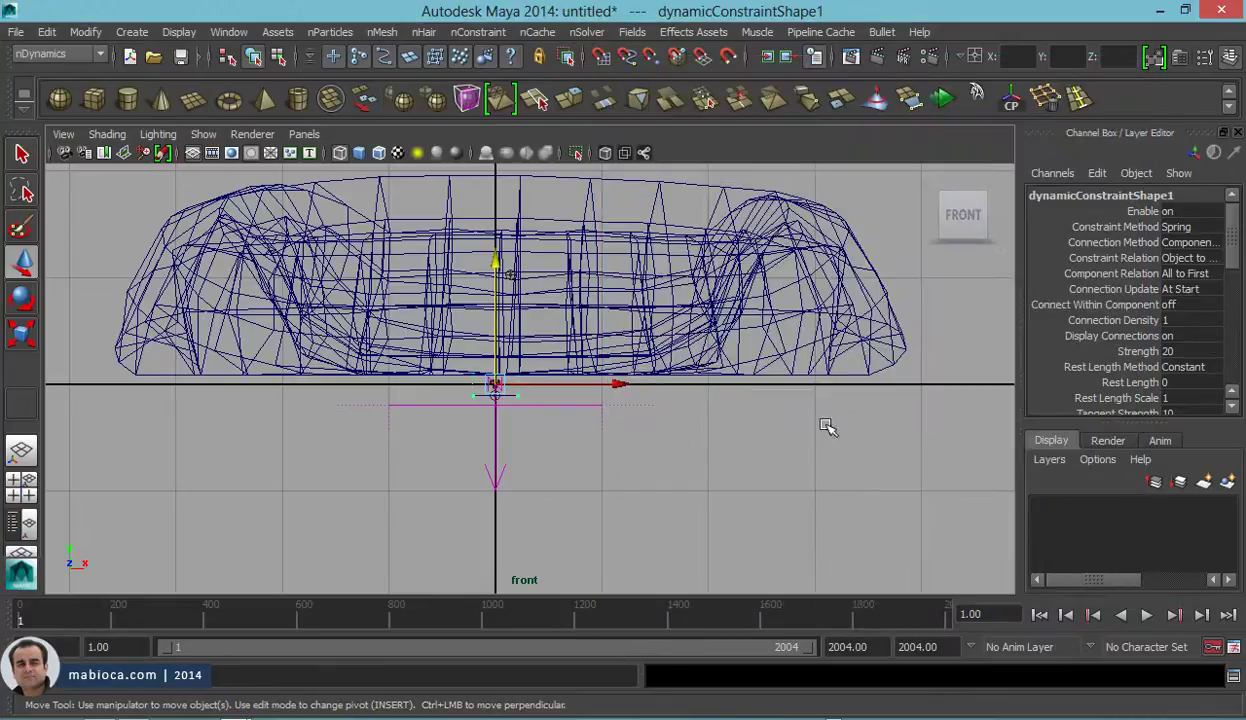
Step: Deselect everything and play the simulation in the perspective view, stopping at frame 161
{"action": "middle_click_drag", "start_coordinate": [787, 390], "coordinate": [622, 380], "text": "alt"}
{"action": "left_click", "coordinate": [818, 440]}
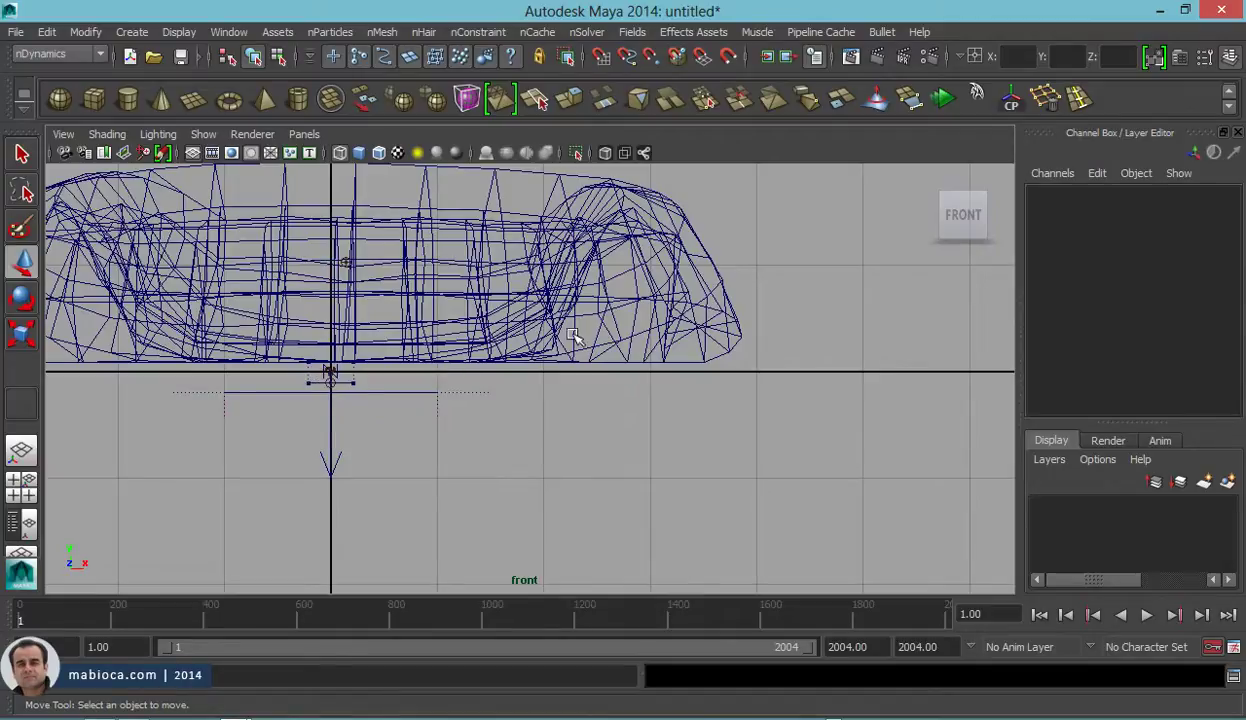
{"action": "key", "text": "space"}
{"action": "key", "text": "space"}
{"action": "mouse_move", "coordinate": [637, 328]}
{"action": "left_mouse_down", "text": "alt"}
{"action": "mouse_move", "coordinate": [492, 331]}
{"action": "mouse_move", "coordinate": [485, 372]}
{"action": "mouse_move", "coordinate": [409, 389]}
{"action": "mouse_move", "coordinate": [544, 459]}
{"action": "left_mouse_up", "text": "alt"}
{"action": "scroll", "coordinate": [480, 366], "scroll_direction": "down", "scroll_amount": 3}
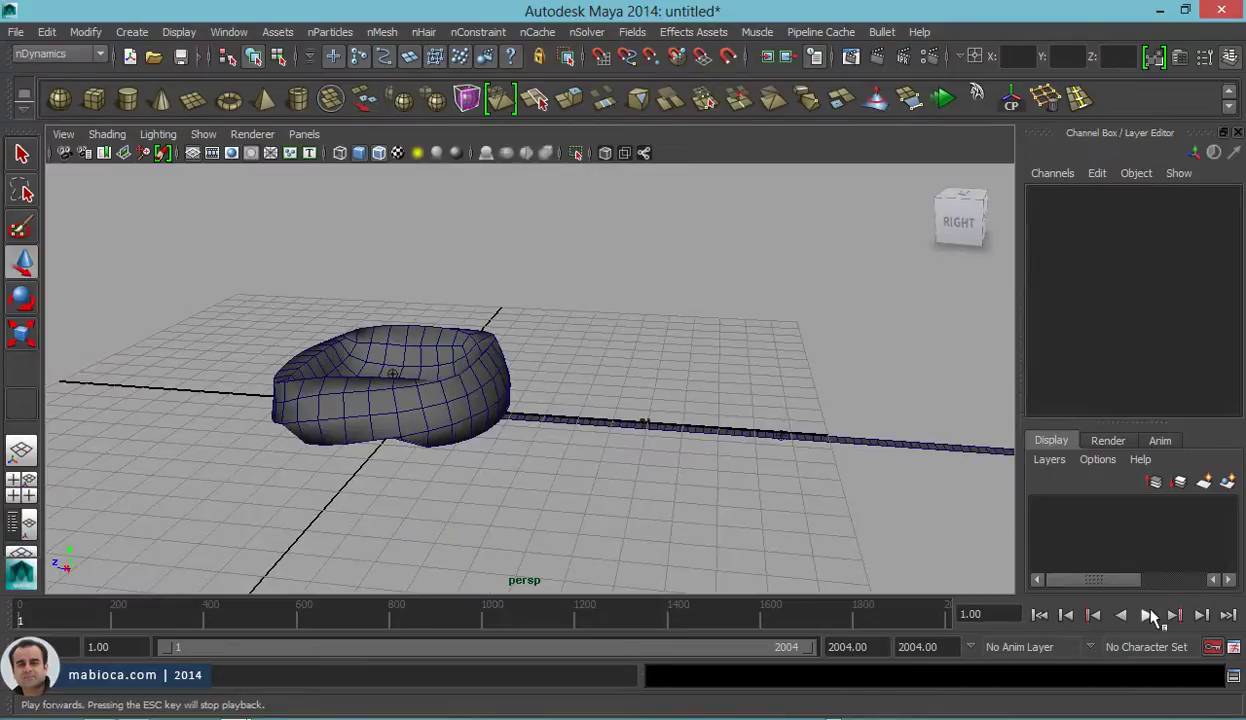
{"action": "left_click", "coordinate": [1146, 616]}
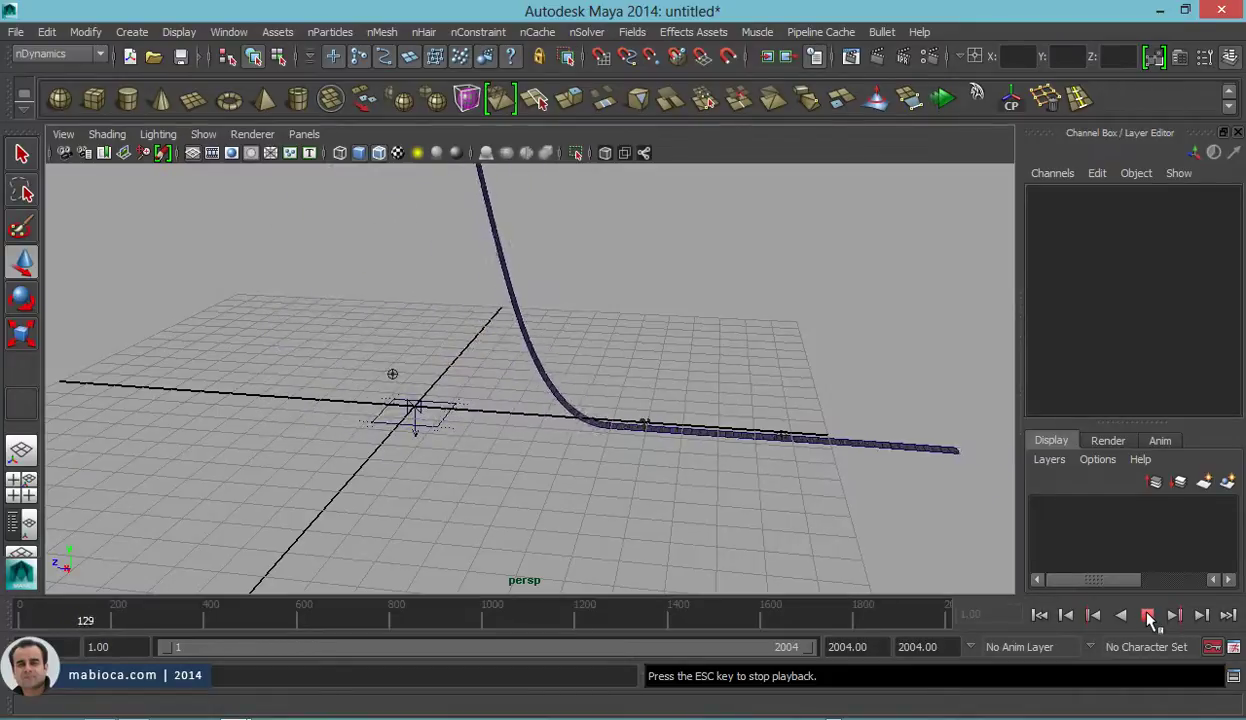
{"action": "left_click", "coordinate": [1148, 616]}
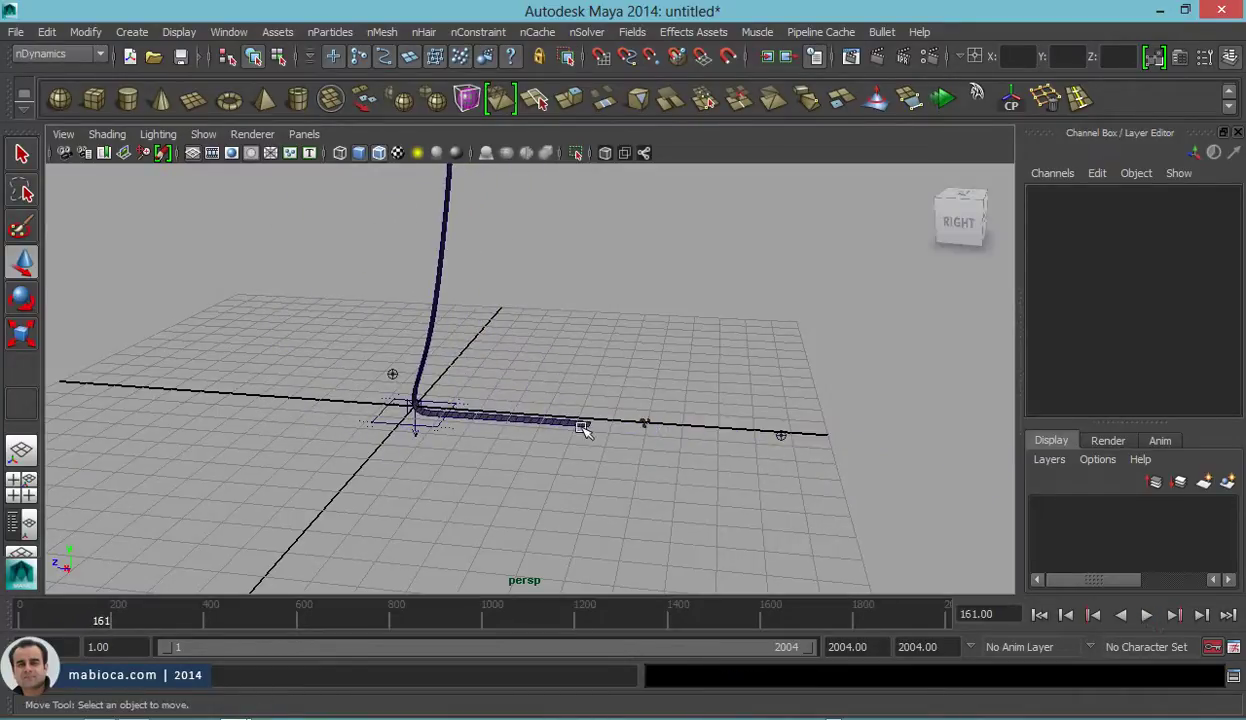
Step: Select the two vertices at the free end of the string
{"action": "left_click_drag", "start_coordinate": [582, 428], "coordinate": [459, 514], "text": "alt"}
{"action": "mouse_move", "coordinate": [459, 514]}
{"action": "right_mouse_down", "text": "alt"}
{"action": "mouse_move", "coordinate": [508, 366]}
{"action": "mouse_move", "coordinate": [634, 527]}
{"action": "right_mouse_up", "text": "alt"}
{"action": "left_click", "coordinate": [648, 528]}
{"action": "right_click_drag", "start_coordinate": [662, 305], "coordinate": [738, 533]}
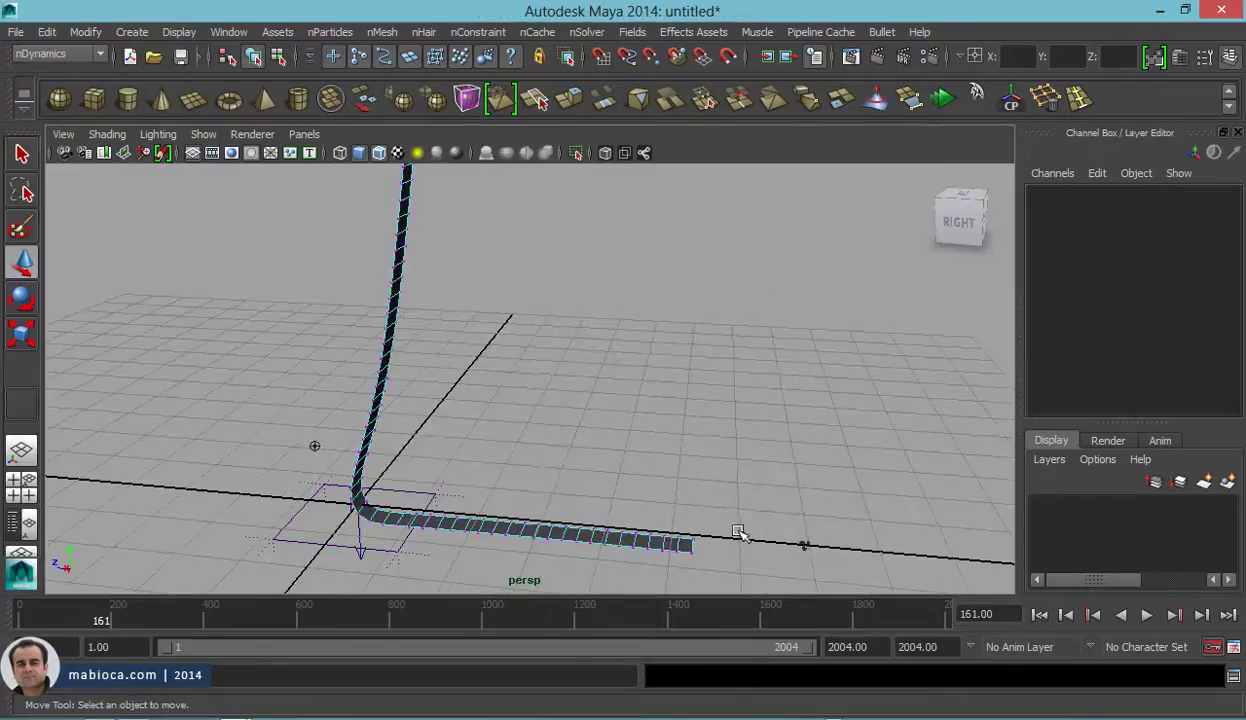
{"action": "left_click_drag", "start_coordinate": [731, 531], "coordinate": [687, 578]}
Step: Anchor the selected end vertices in place with an nConstraint Transform constraint
{"action": "left_click", "coordinate": [478, 31]}
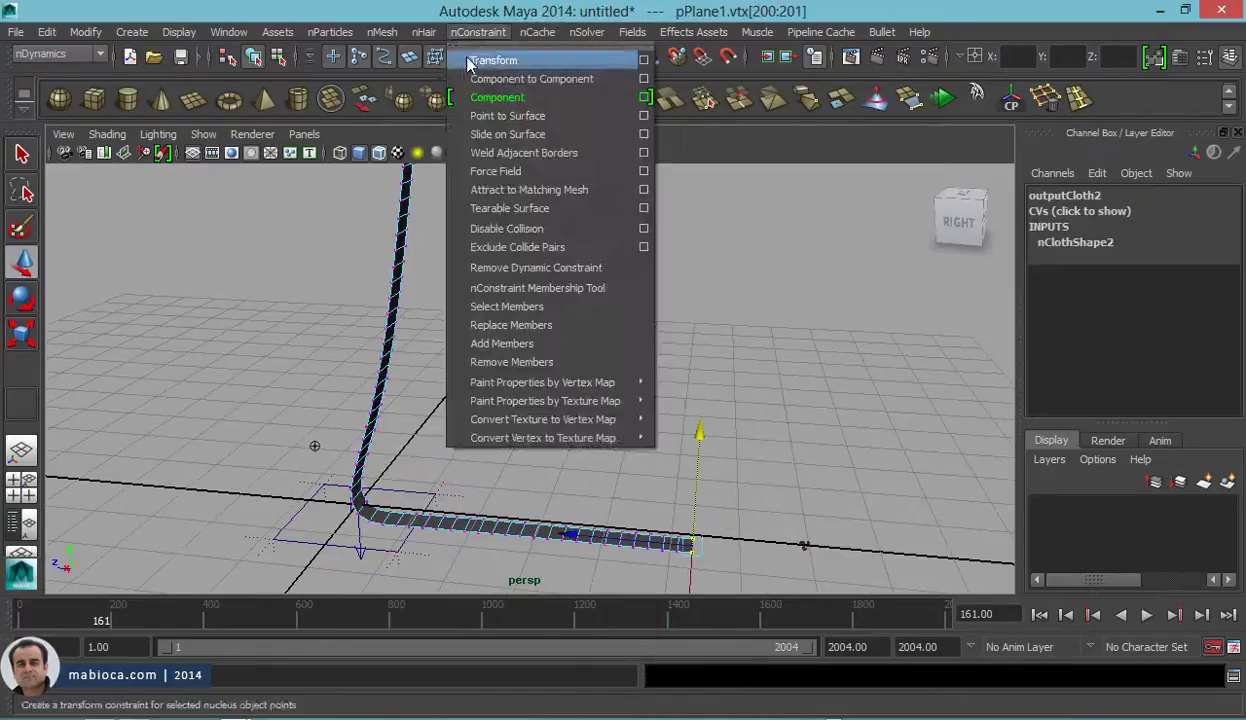
{"action": "left_click", "coordinate": [575, 58]}
{"action": "right_click_drag", "start_coordinate": [792, 328], "coordinate": [740, 386], "text": "alt"}
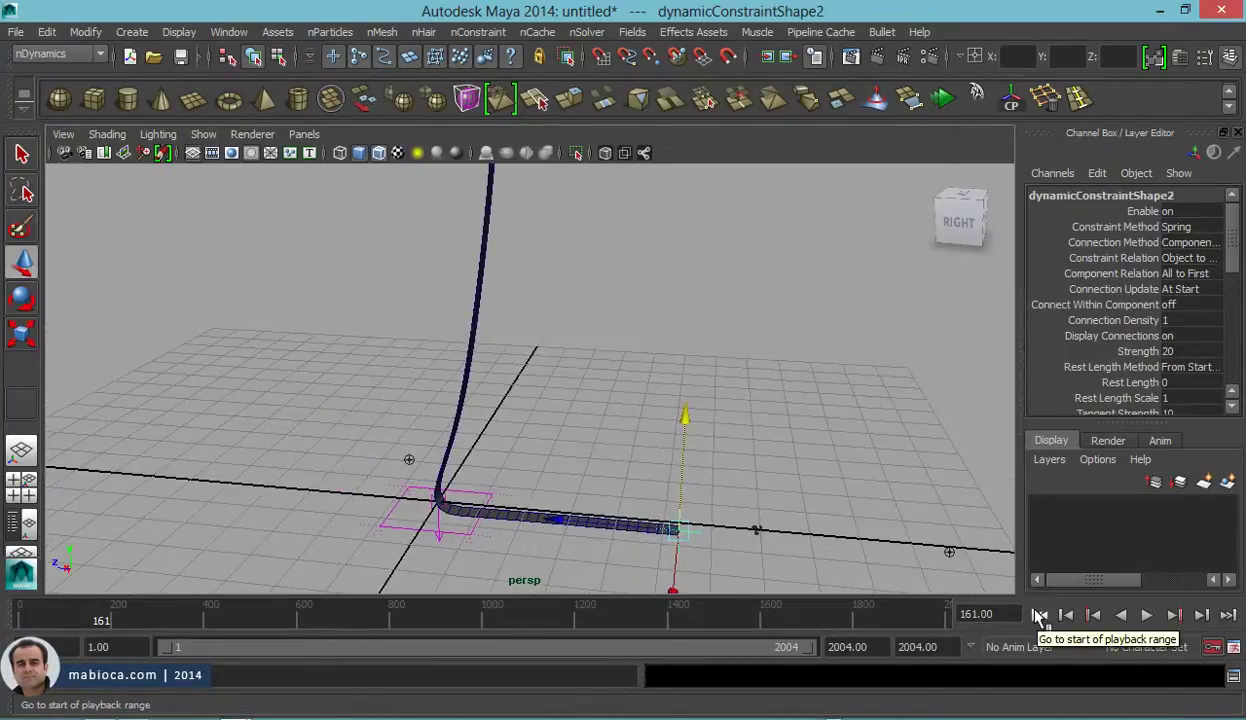
Step: Replay the simulation from the start frame and zoom in on the tethered balloon
{"action": "left_click", "coordinate": [1040, 617]}
{"action": "left_click", "coordinate": [1147, 615]}
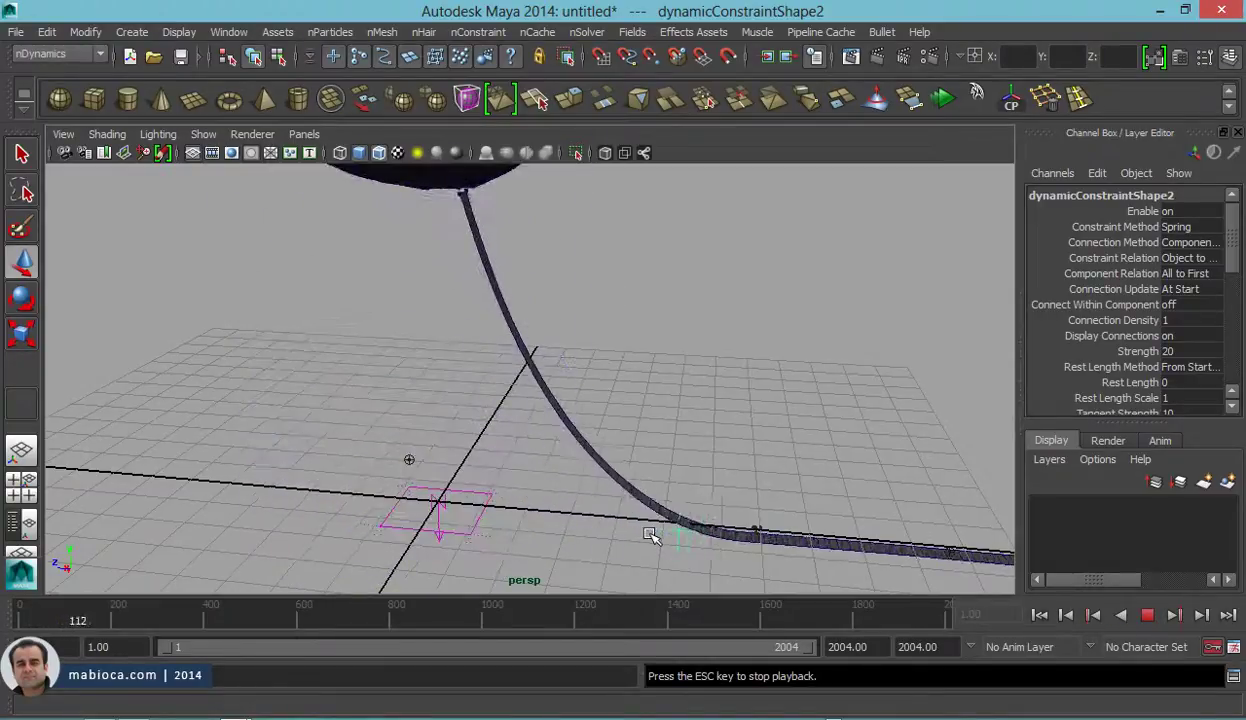
{"action": "scroll", "coordinate": [700, 495], "scroll_direction": "down", "scroll_amount": 5}
{"action": "right_click_drag", "start_coordinate": [722, 483], "coordinate": [361, 403], "text": "alt"}
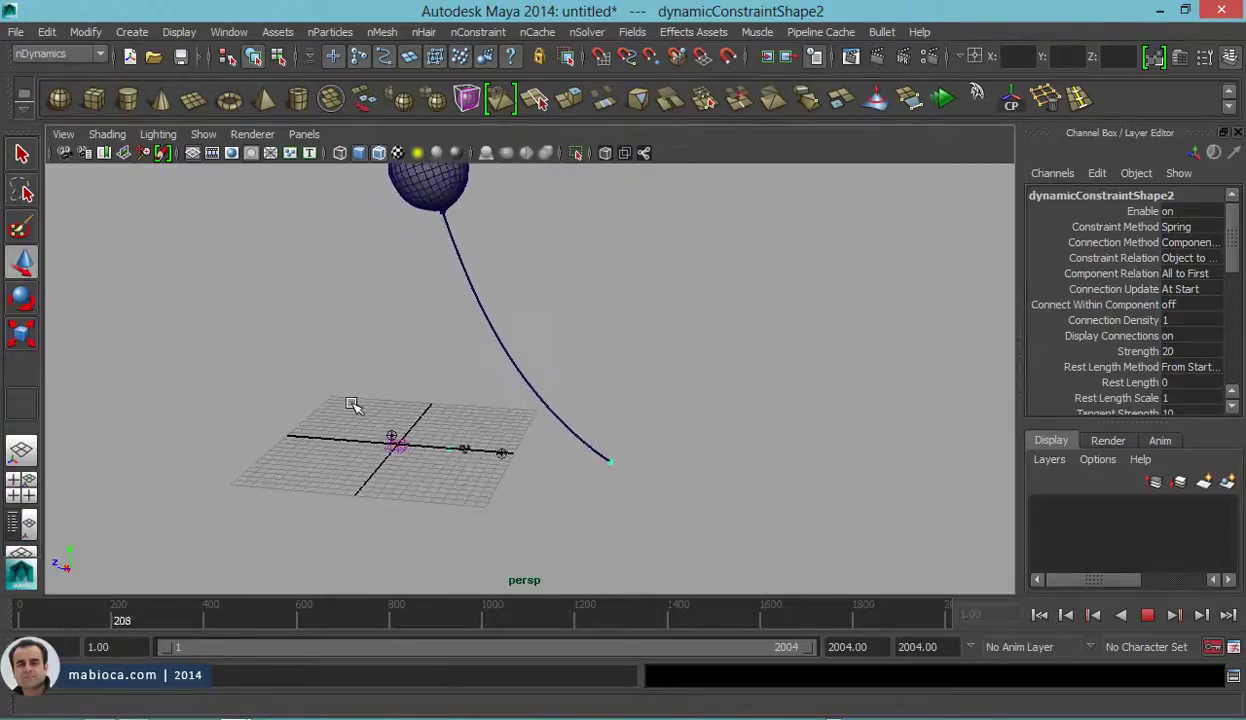
{"action": "right_click_drag", "start_coordinate": [478, 361], "coordinate": [397, 347], "text": "alt"}
{"action": "right_click_drag", "start_coordinate": [507, 271], "coordinate": [493, 366], "text": "alt"}
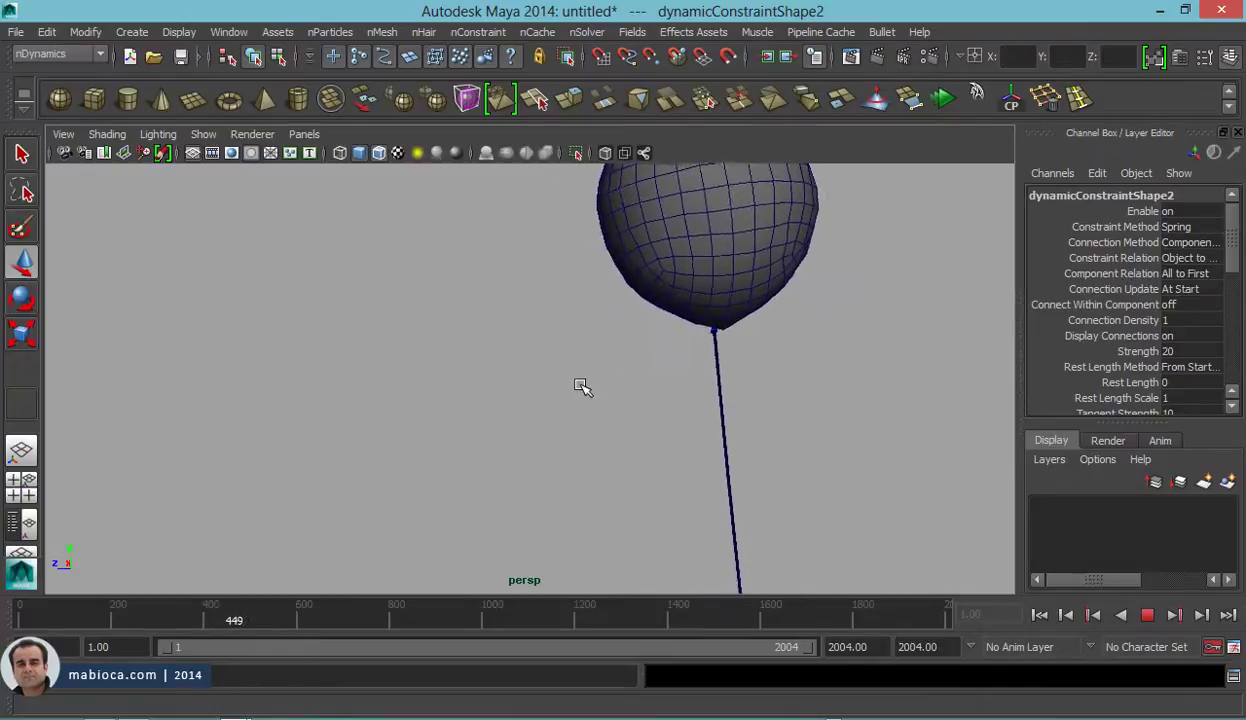
{"action": "scroll", "coordinate": [870, 478], "scroll_direction": "down", "scroll_amount": 3}
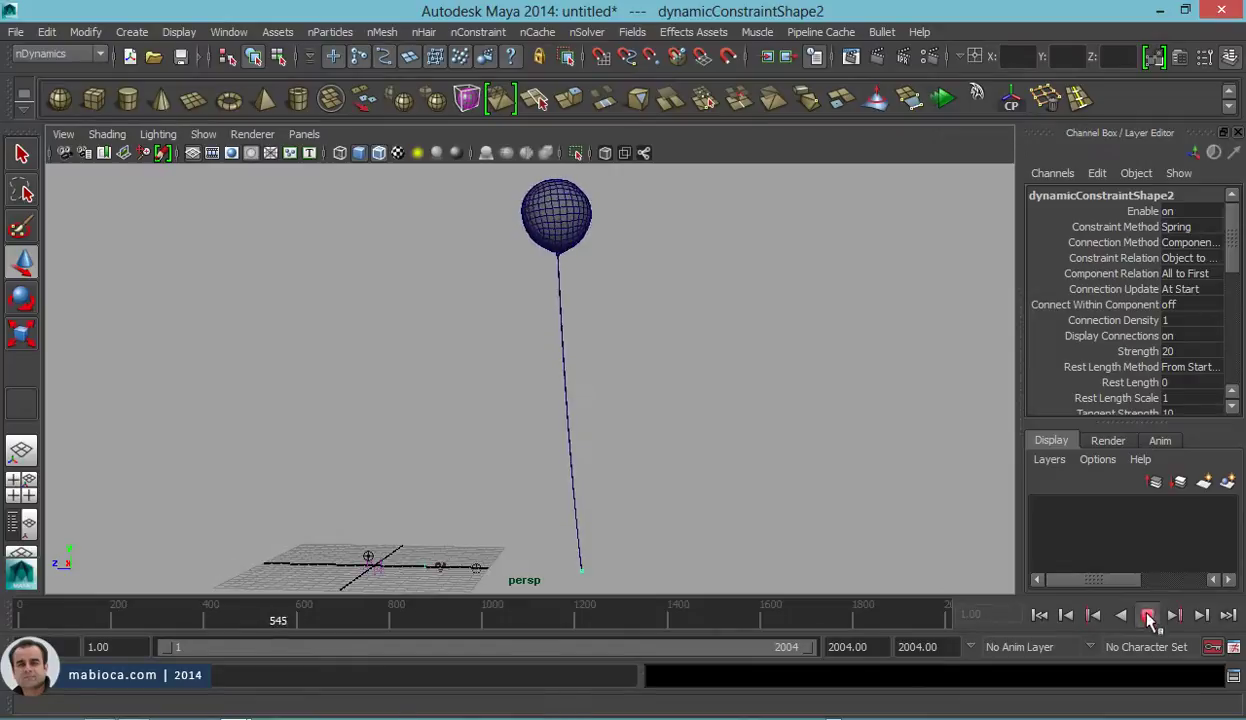
Step: Give nucleus1 wind speed about 15 with noise about 0.45, then replay the simulation
{"action": "left_click", "coordinate": [1147, 614]}
{"action": "key", "text": "w"}
{"action": "key", "text": "ctrl+a"}
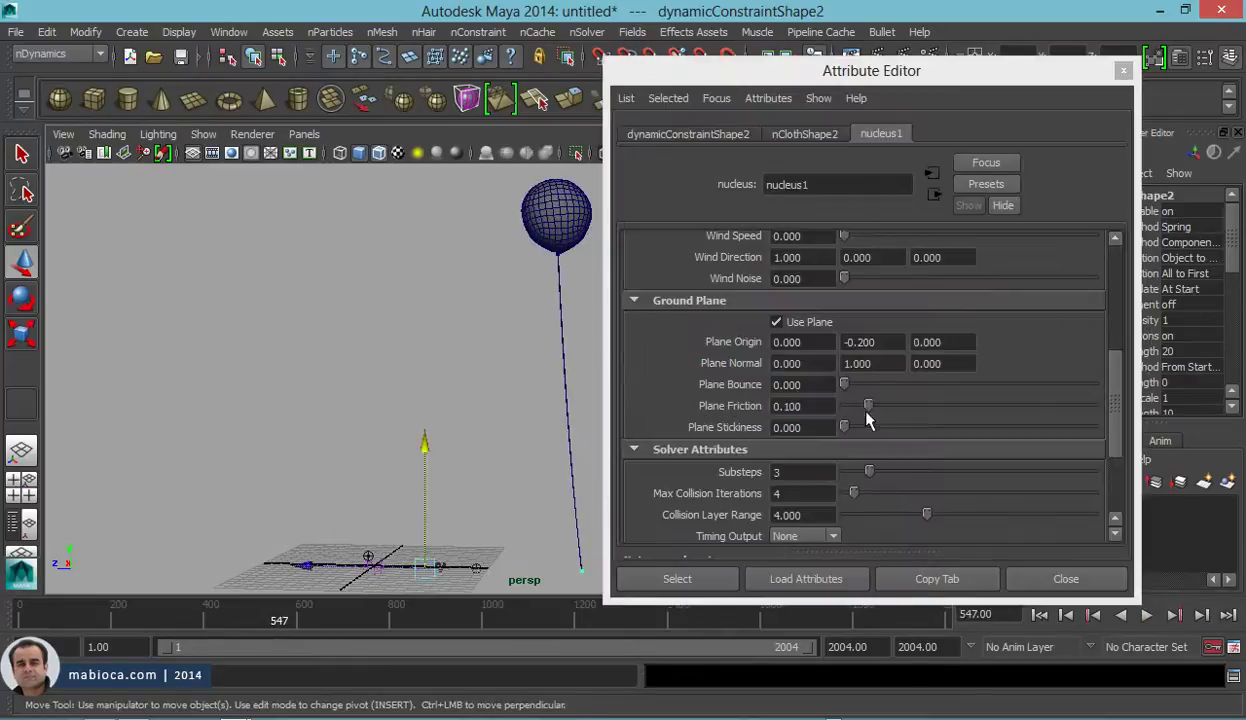
{"action": "scroll", "coordinate": [856, 459], "scroll_direction": "down", "scroll_amount": 2}
{"action": "scroll", "coordinate": [857, 430], "scroll_direction": "up", "scroll_amount": 3}
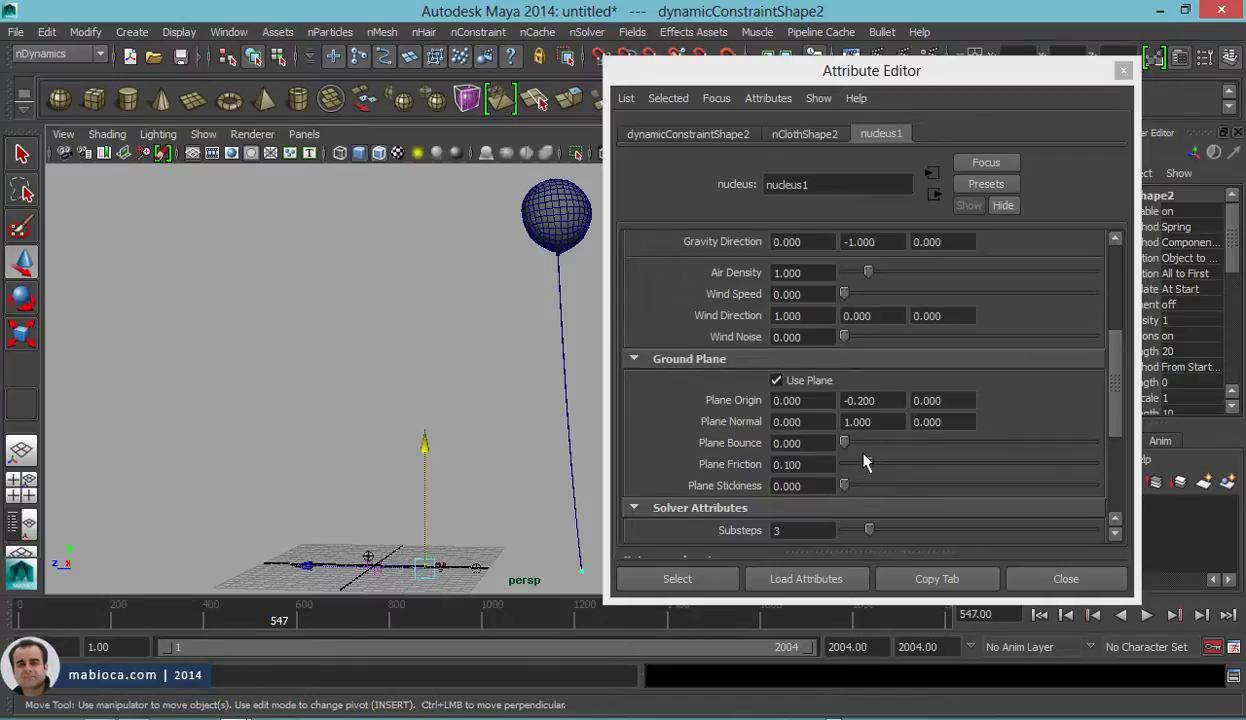
{"action": "scroll", "coordinate": [910, 472], "scroll_direction": "down", "scroll_amount": 2}
{"action": "scroll", "coordinate": [890, 470], "scroll_direction": "up", "scroll_amount": 1}
{"action": "scroll", "coordinate": [886, 460], "scroll_direction": "up", "scroll_amount": 4}
{"action": "left_click_drag", "start_coordinate": [880, 468], "coordinate": [948, 468]}
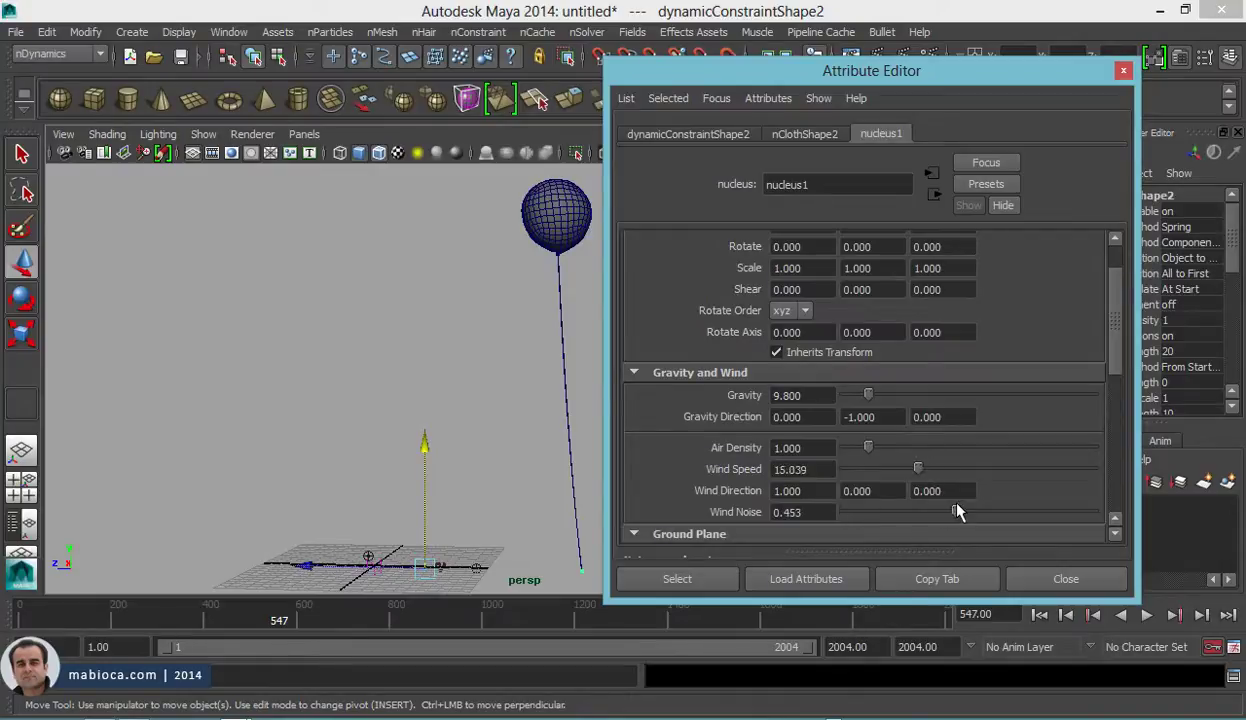
{"action": "left_click", "coordinate": [1066, 578]}
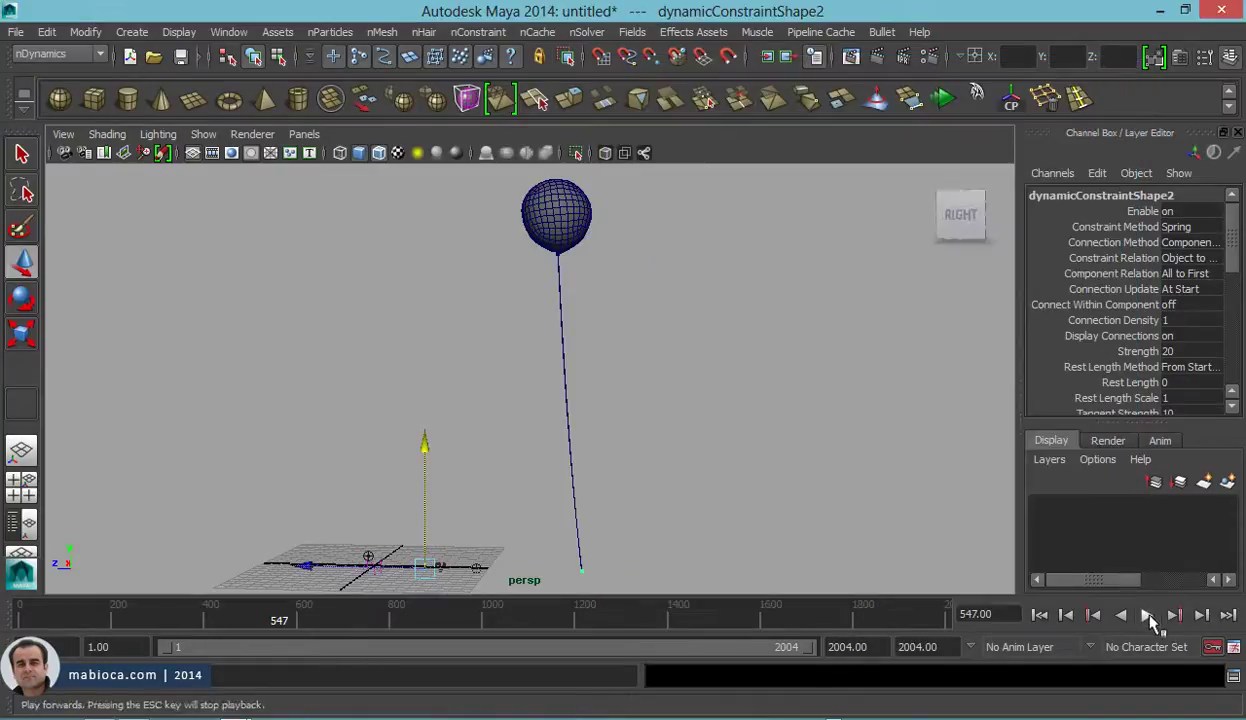
{"action": "left_click", "coordinate": [1147, 615]}
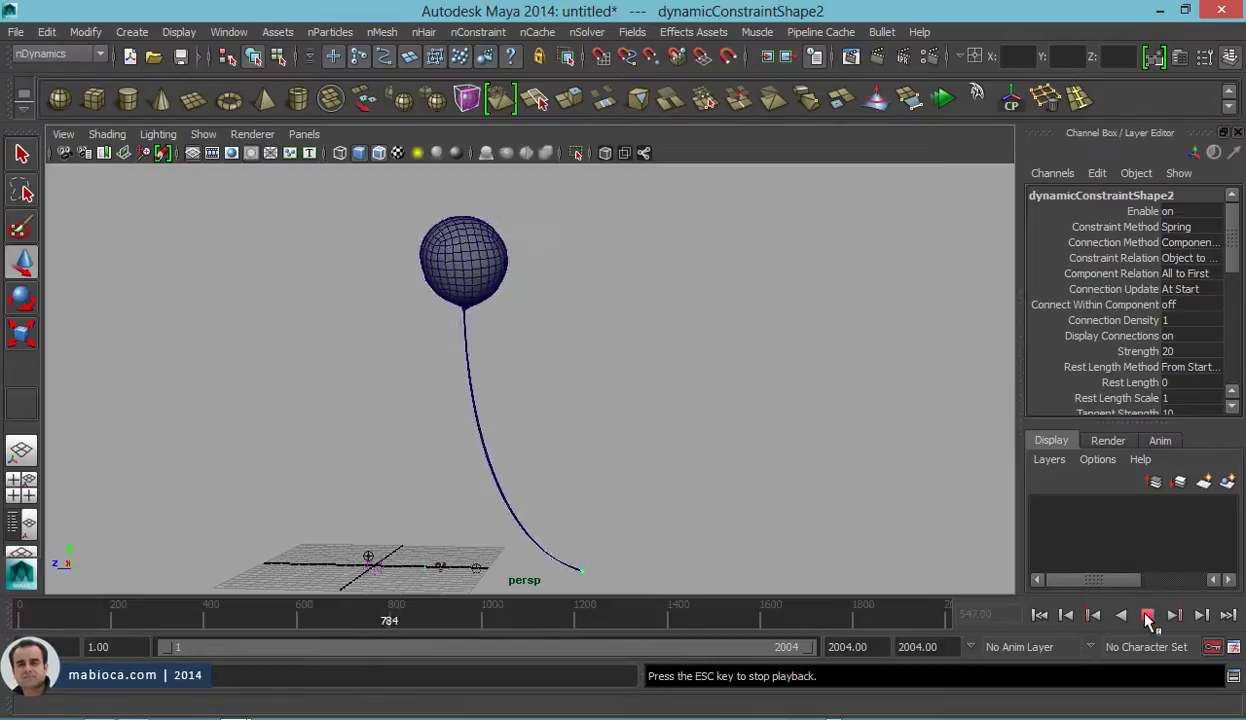
Step: Stop playback, select the balloon and set its nCloth Pressure to 2
{"action": "left_click", "coordinate": [1147, 613]}
{"action": "left_click", "coordinate": [435, 255]}
{"action": "key", "text": "ctrl+a"}
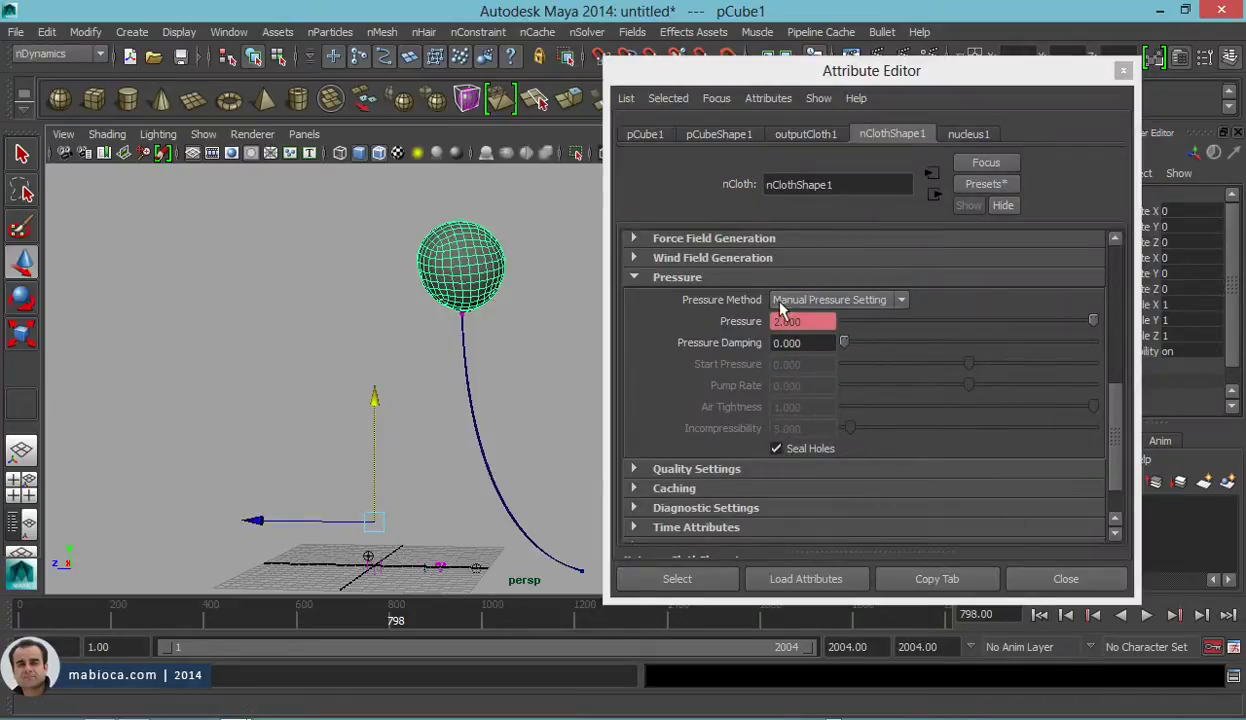
{"action": "key", "text": "Return"}
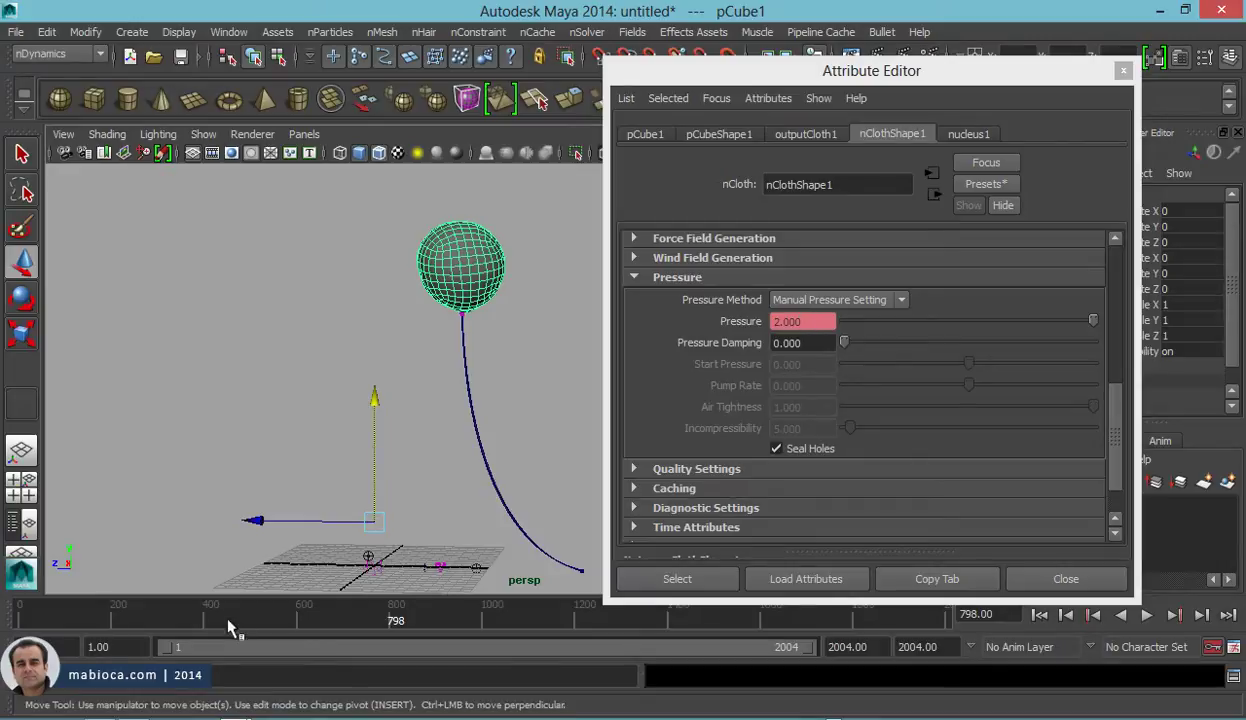
Step: Change the pressure curve's second key at frame 86 to 10
{"action": "right_click", "coordinate": [805, 321]}
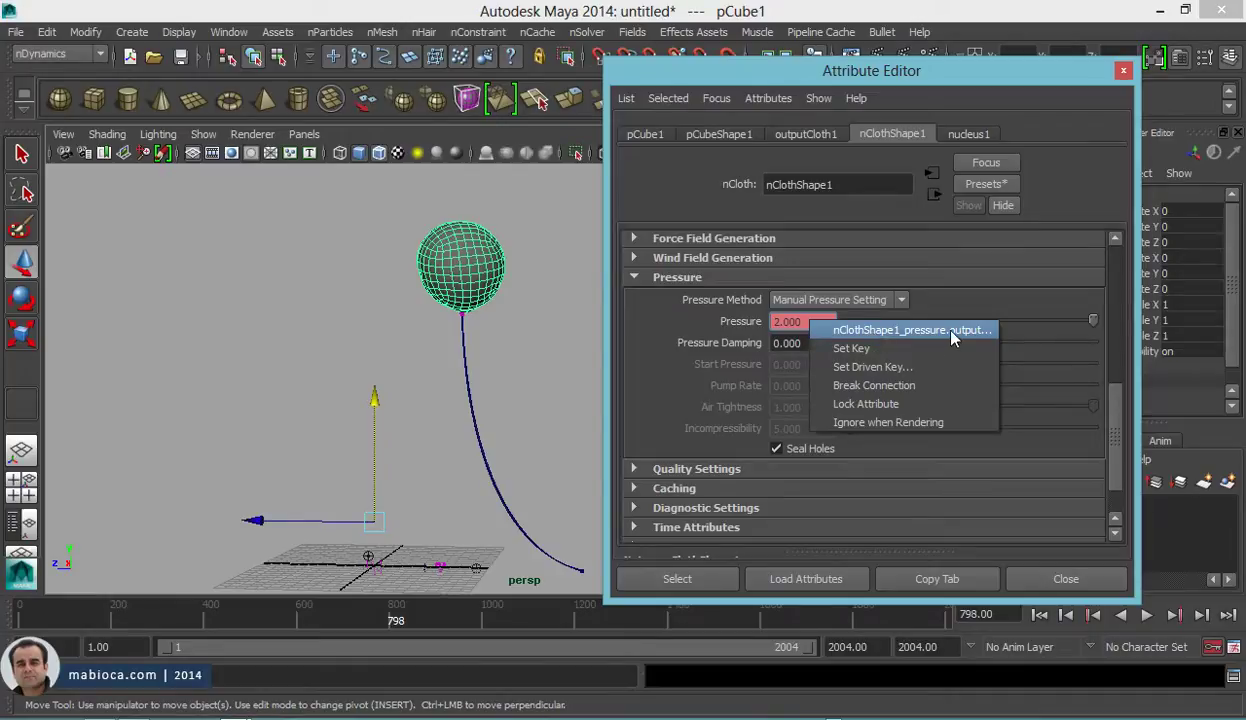
{"action": "left_click", "coordinate": [925, 321]}
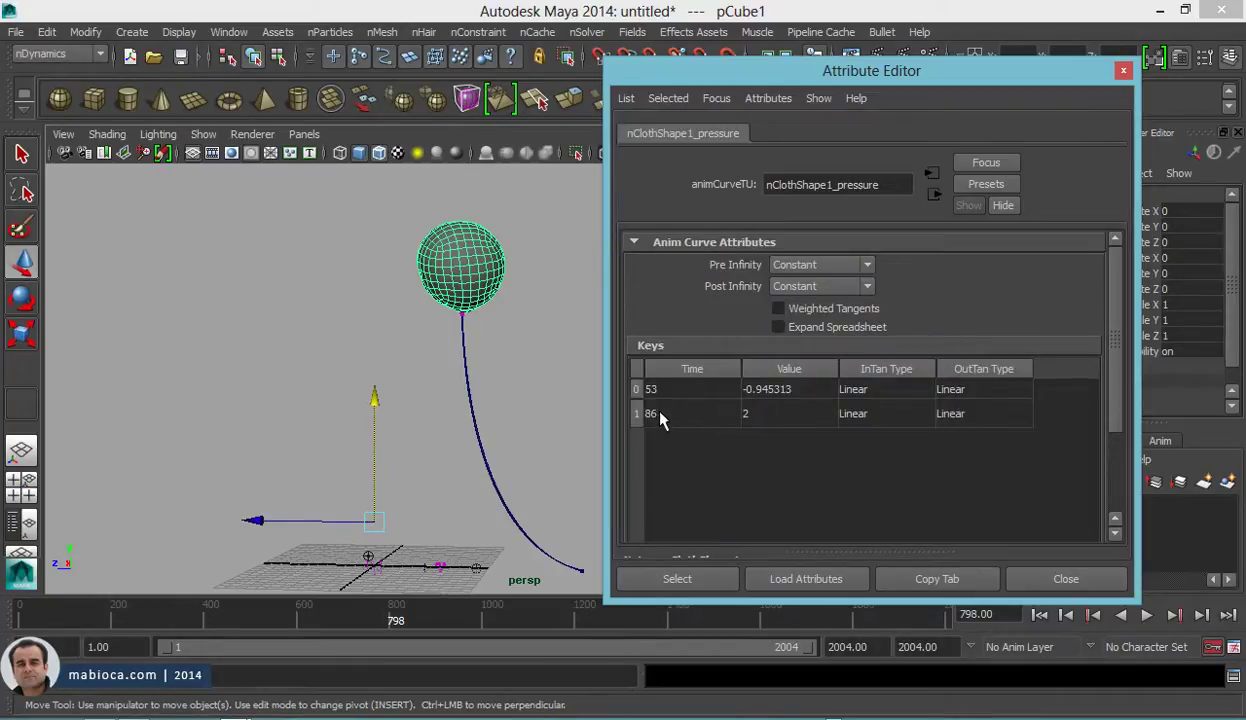
{"action": "double_click", "coordinate": [755, 414]}
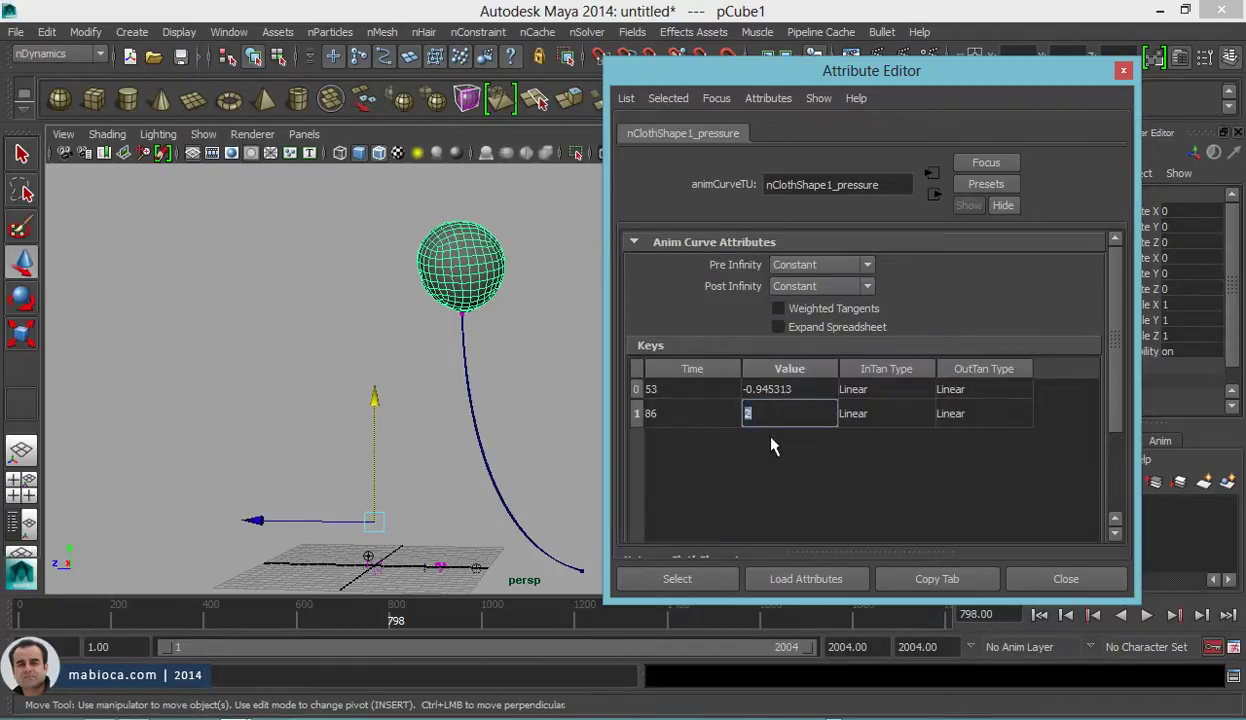
{"action": "type", "text": "10"}
{"action": "key", "text": "Return"}
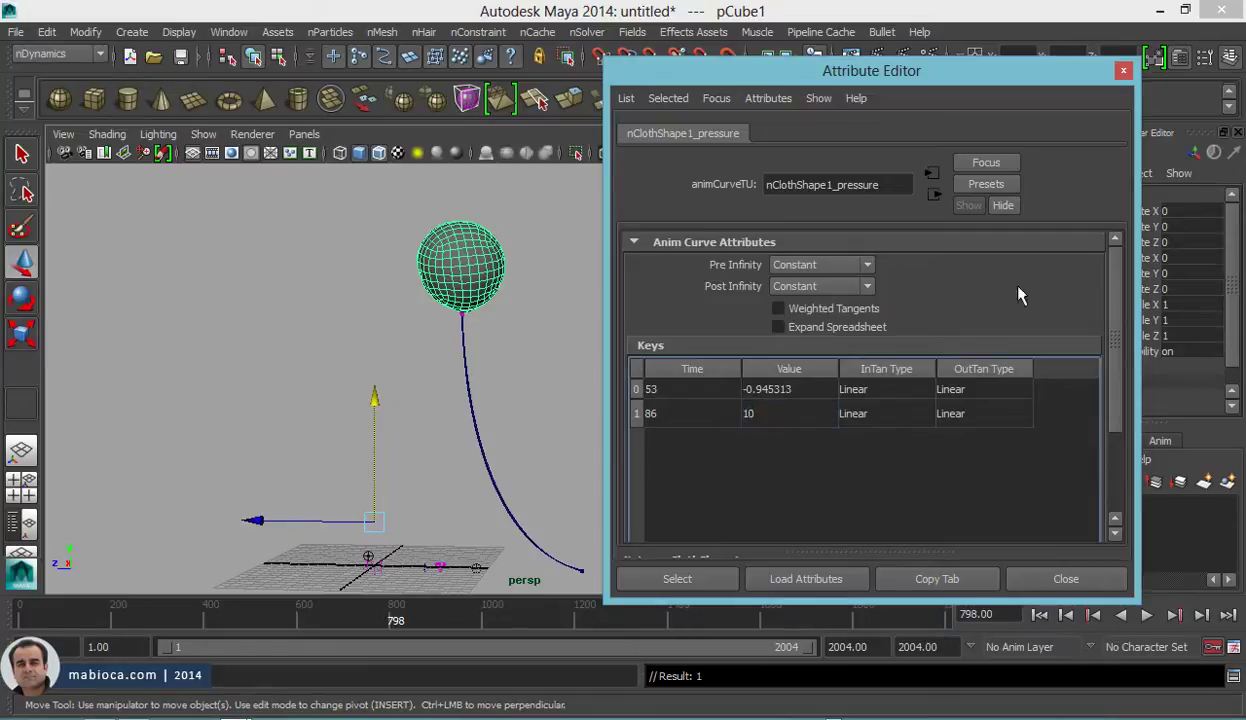
Step: Replay the simulation from the start with the new pressure, stopping at frame 342
{"action": "left_click_drag", "start_coordinate": [983, 80], "coordinate": [1013, 60]}
{"action": "left_click", "coordinate": [1040, 615]}
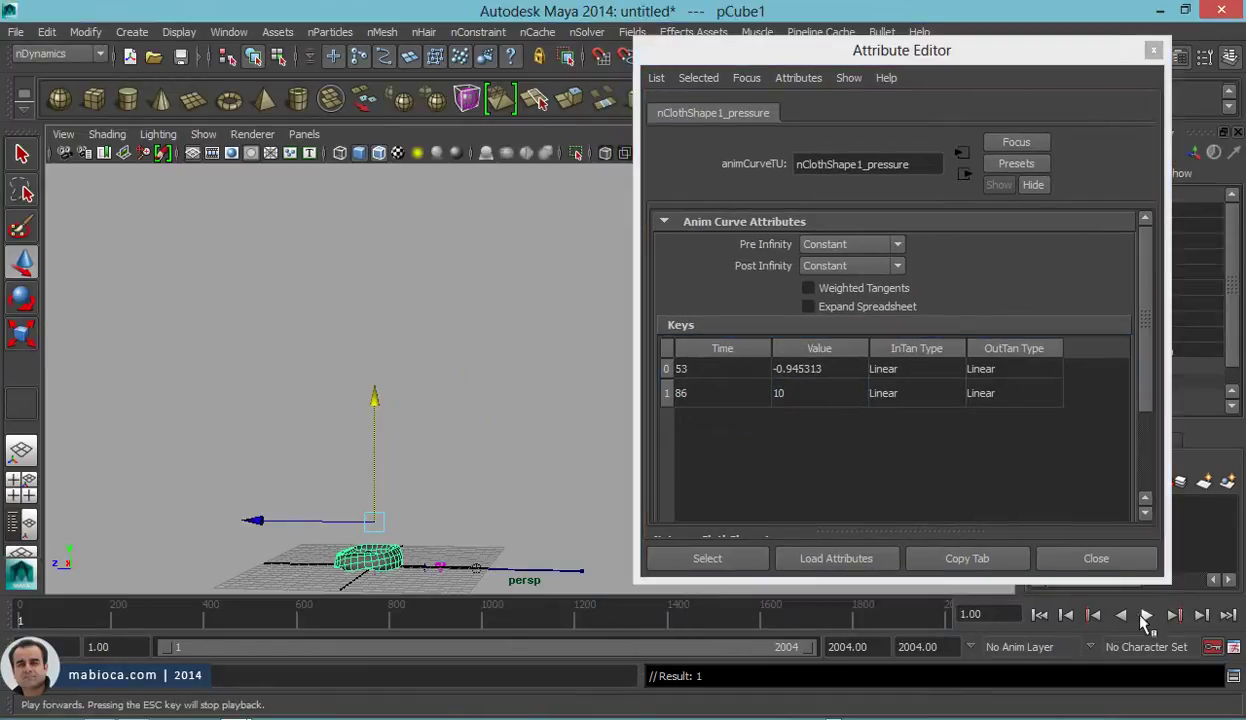
{"action": "left_click", "coordinate": [1147, 615]}
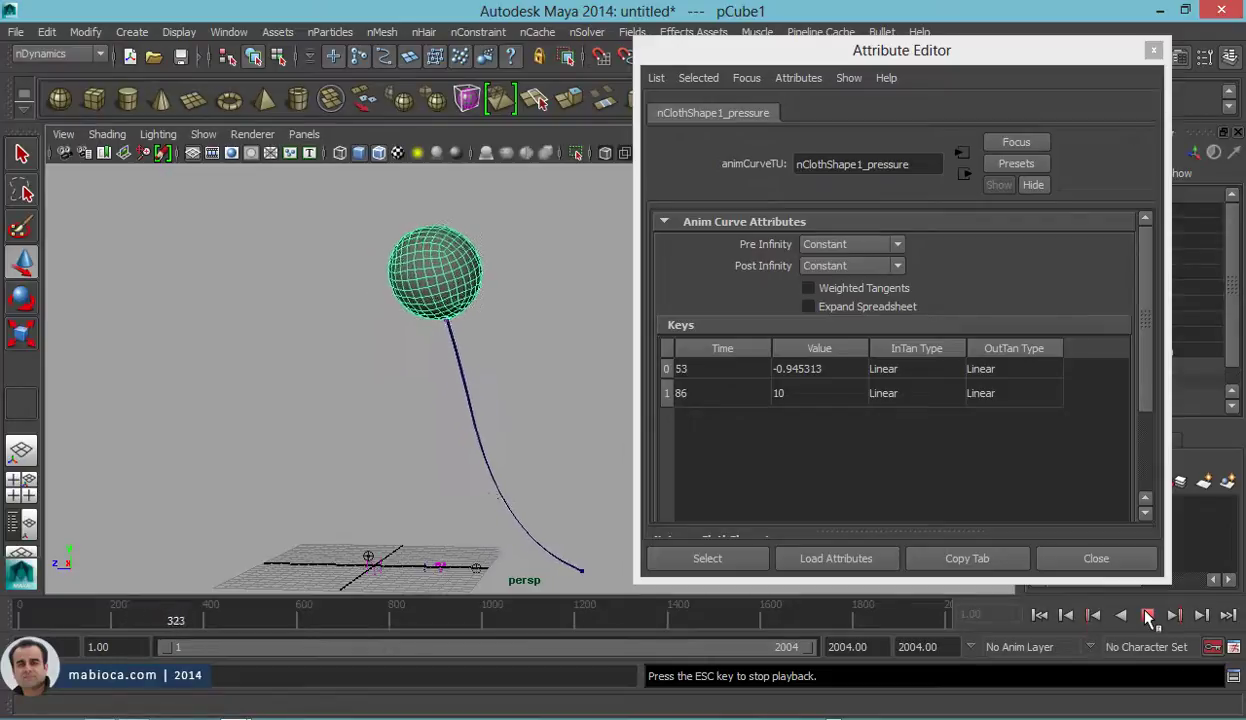
{"action": "left_click", "coordinate": [1148, 615]}
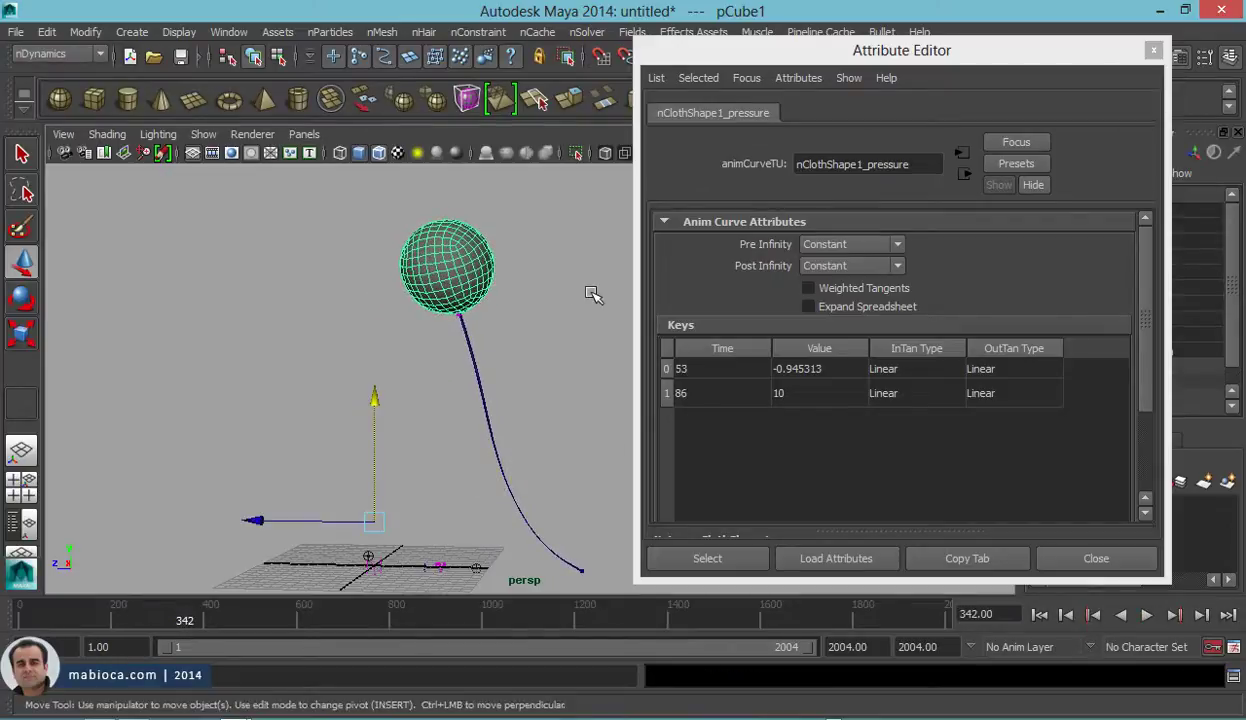
Step: Set nClothShape1's Compression Resistance to 2 under Dynamic Properties and play the simulation
{"action": "left_click", "coordinate": [964, 173]}
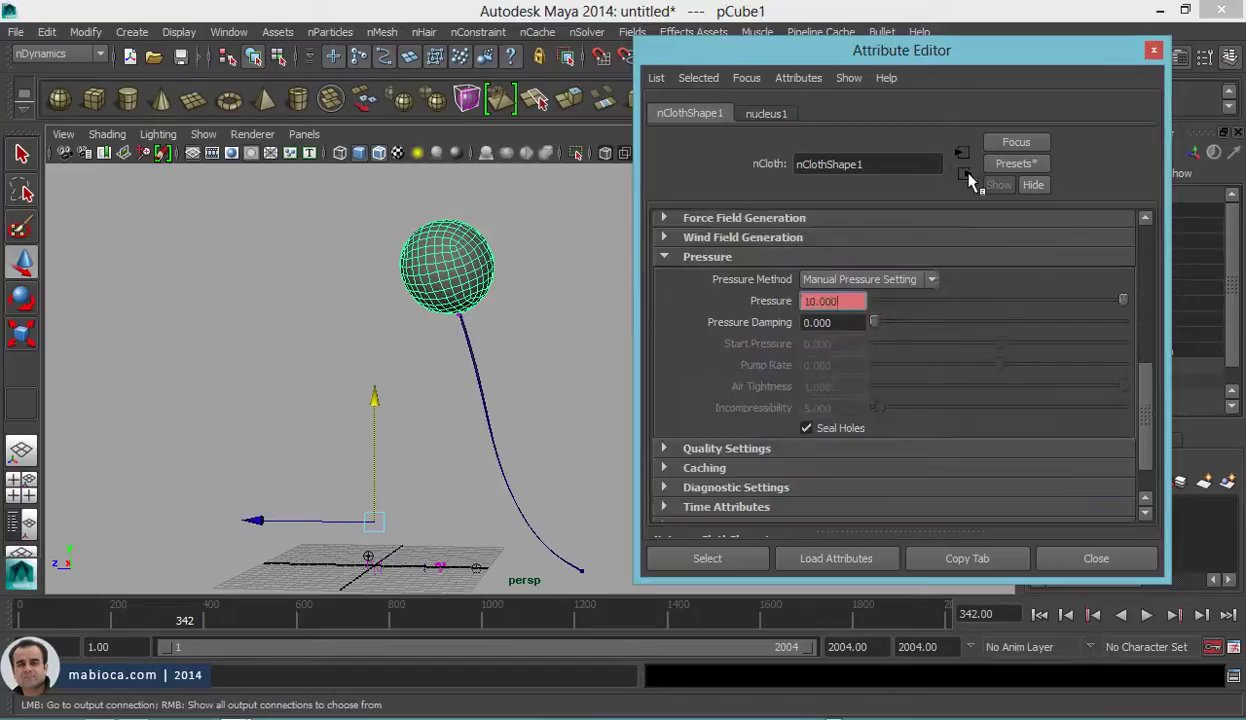
{"action": "scroll", "coordinate": [800, 310], "scroll_direction": "up", "scroll_amount": 5}
{"action": "scroll", "coordinate": [790, 305], "scroll_direction": "up", "scroll_amount": 5}
{"action": "scroll", "coordinate": [786, 310], "scroll_direction": "down", "scroll_amount": 8}
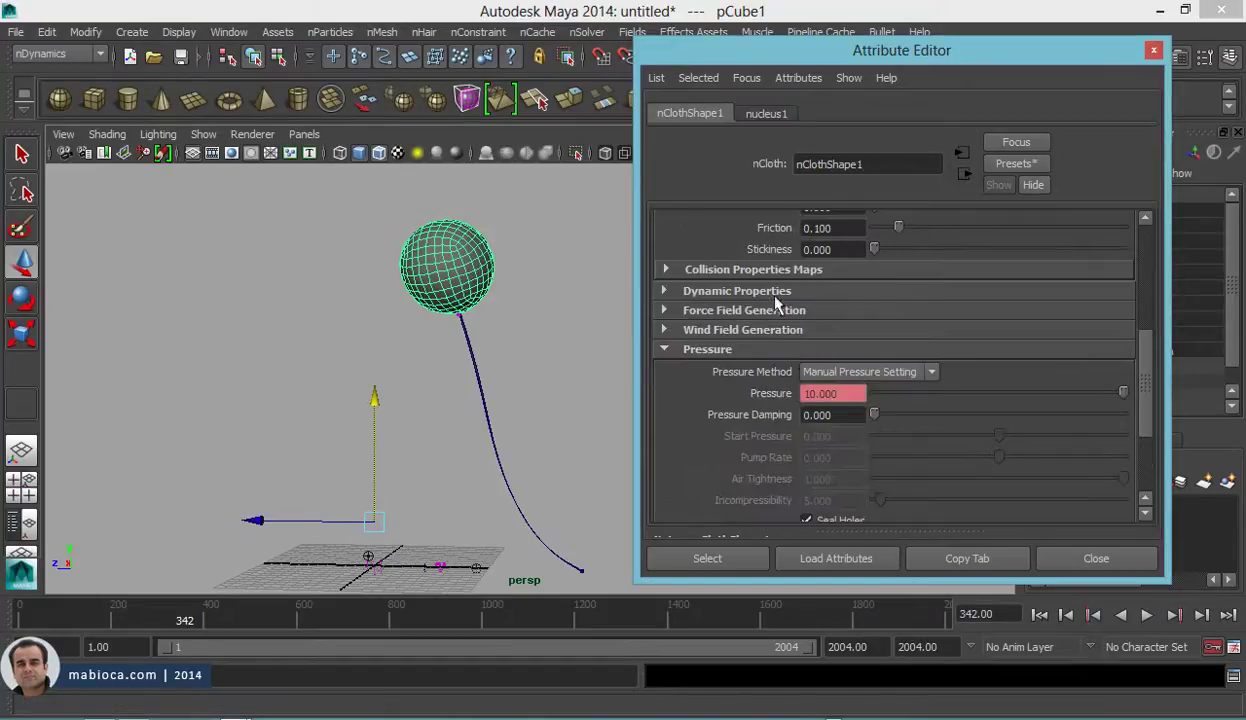
{"action": "left_click", "coordinate": [768, 291]}
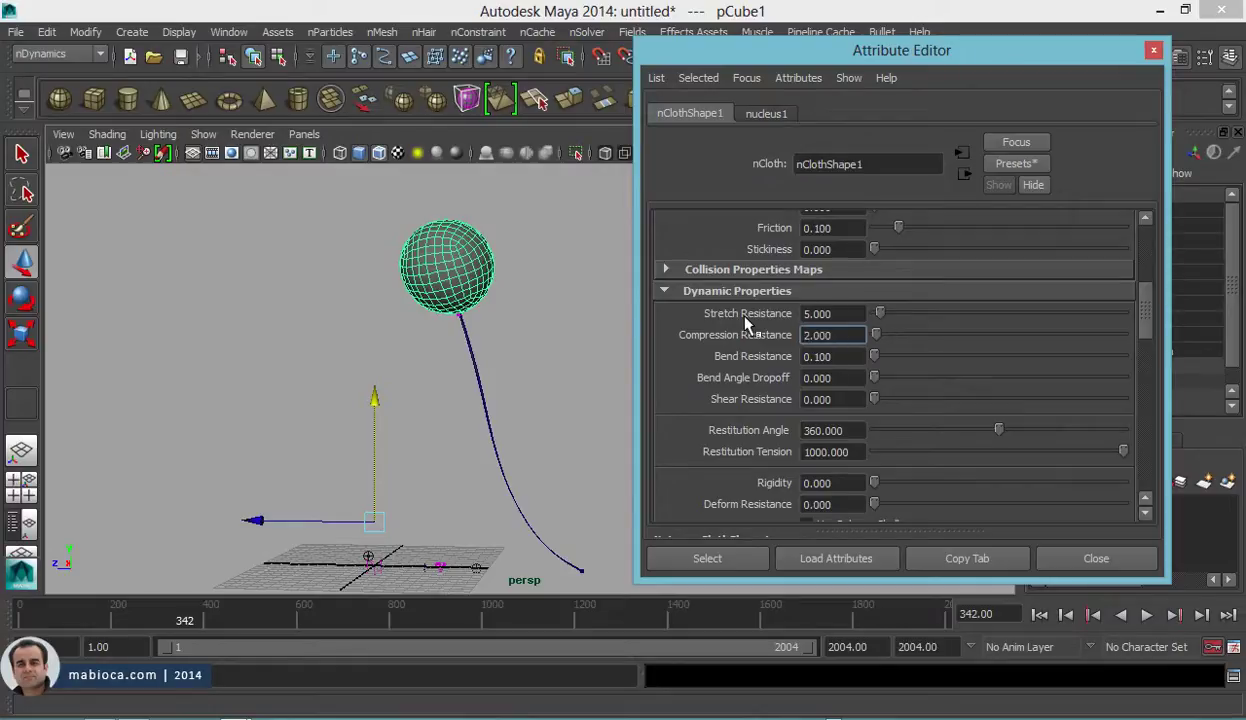
{"action": "left_click", "coordinate": [1147, 615]}
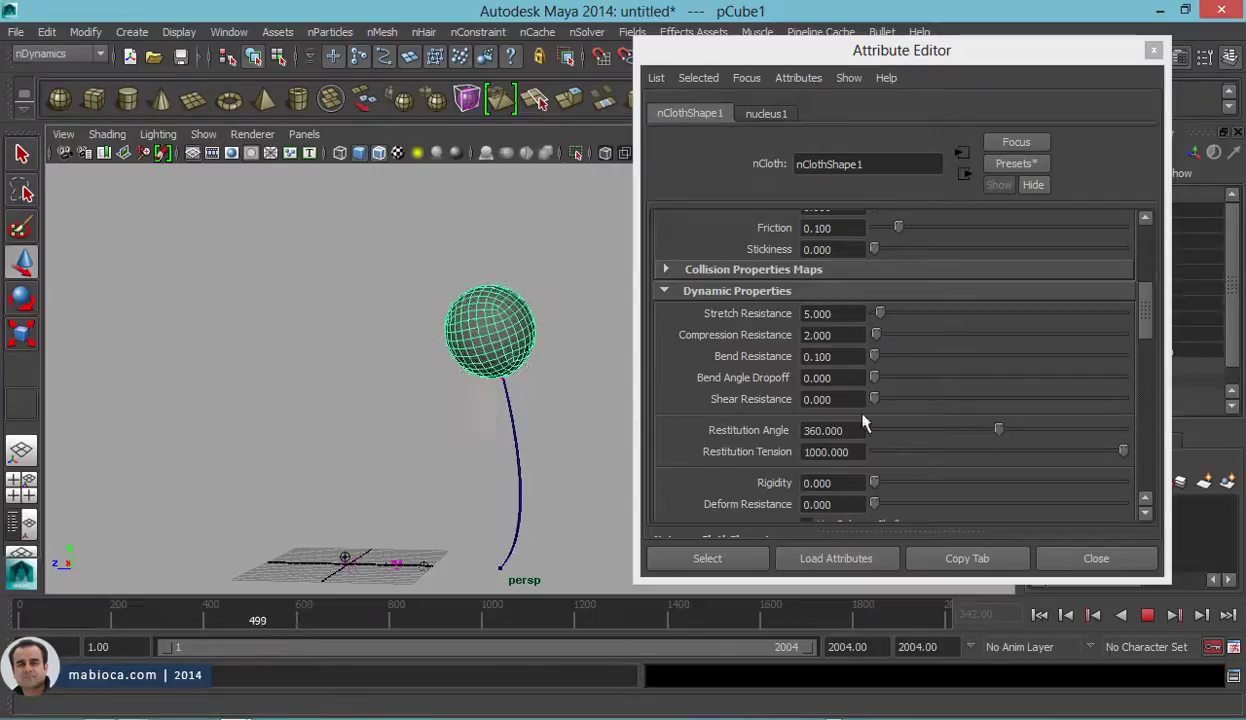
Step: Lower the balloon's Mass to 0.2 and watch the simulation until frame 1102
{"action": "scroll", "coordinate": [884, 348], "scroll_direction": "up", "scroll_amount": 3}
{"action": "scroll", "coordinate": [883, 350], "scroll_direction": "up", "scroll_amount": 5}
{"action": "scroll", "coordinate": [882, 352], "scroll_direction": "down", "scroll_amount": 5}
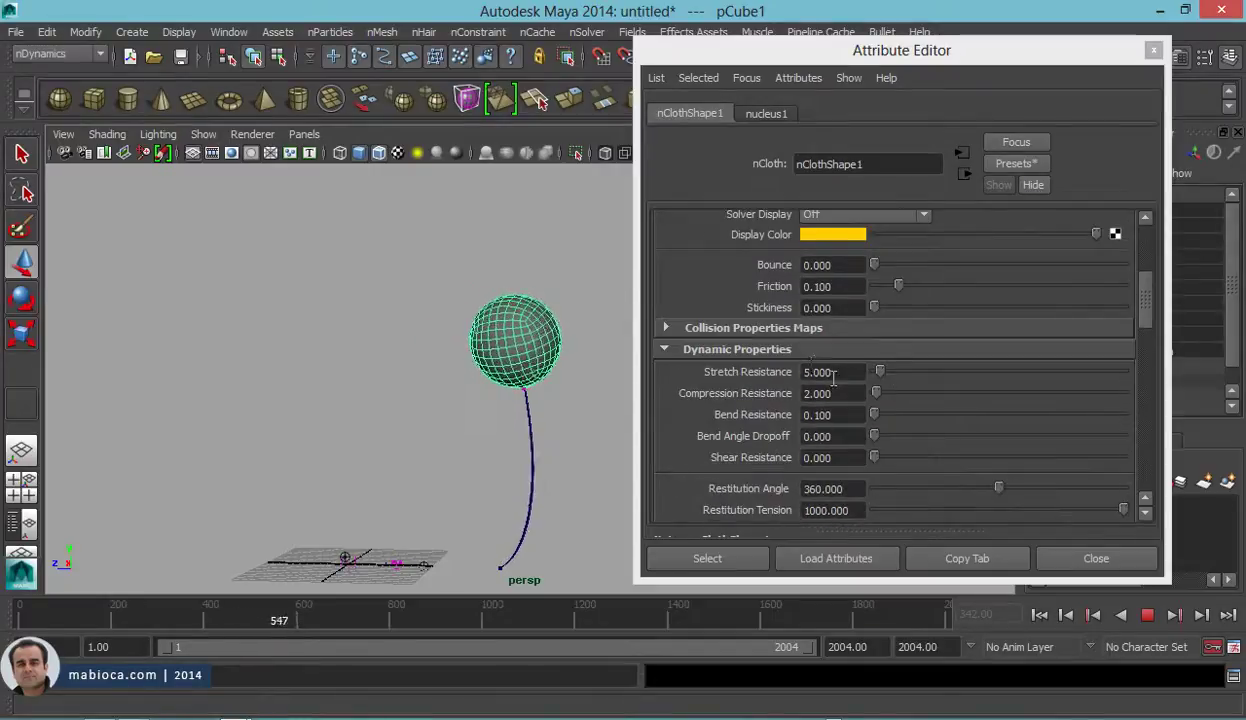
{"action": "scroll", "coordinate": [850, 385], "scroll_direction": "down", "scroll_amount": 5}
{"action": "scroll", "coordinate": [845, 375], "scroll_direction": "down", "scroll_amount": 2}
{"action": "left_click", "coordinate": [832, 400]}
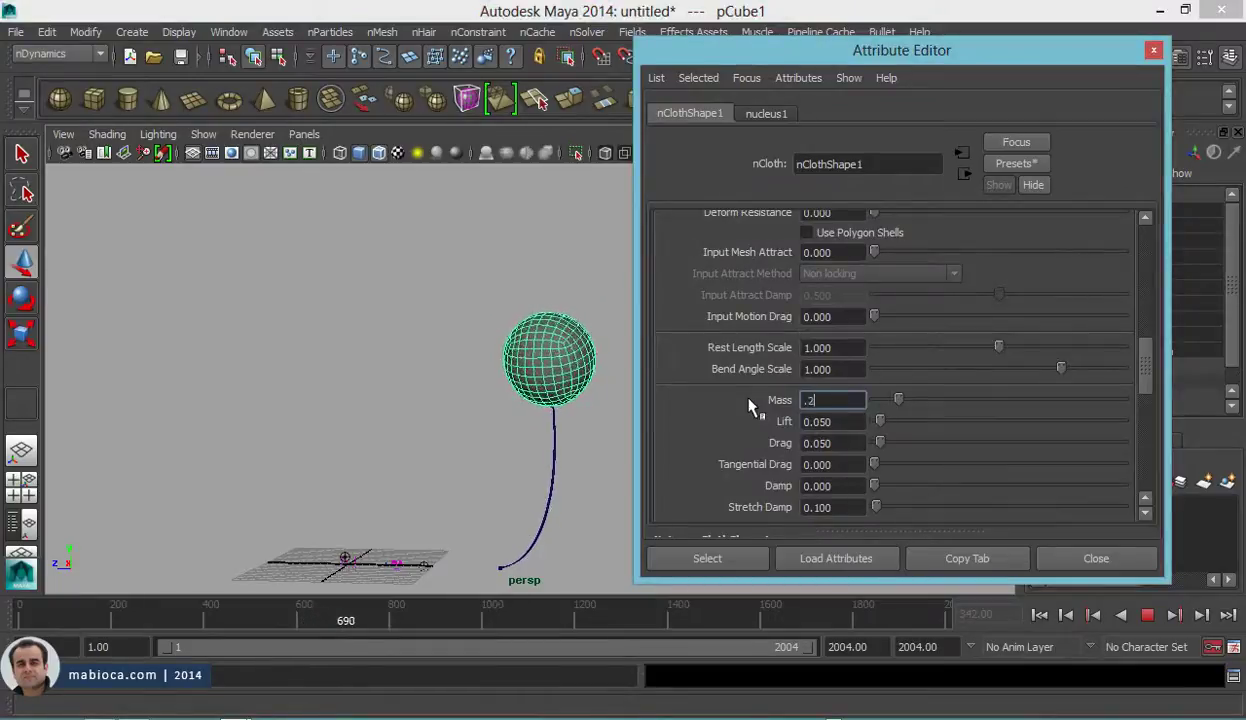
{"action": "key", "text": "Return"}
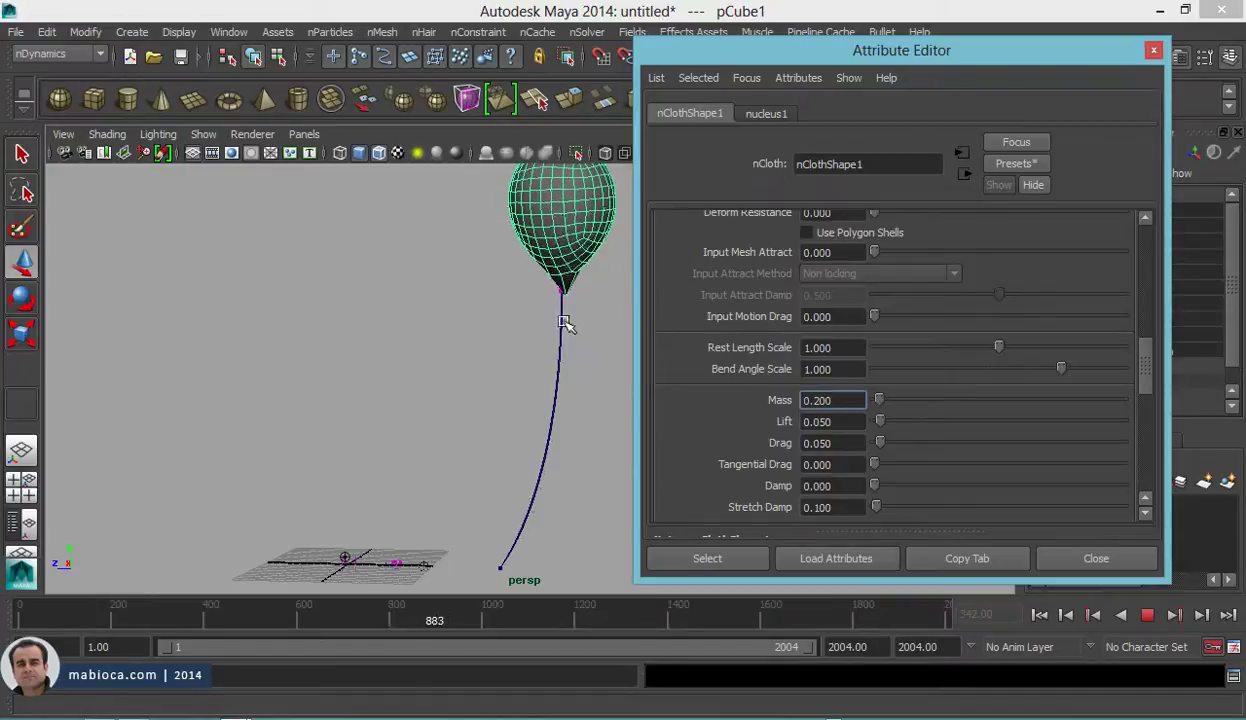
{"action": "left_click", "coordinate": [486, 351]}
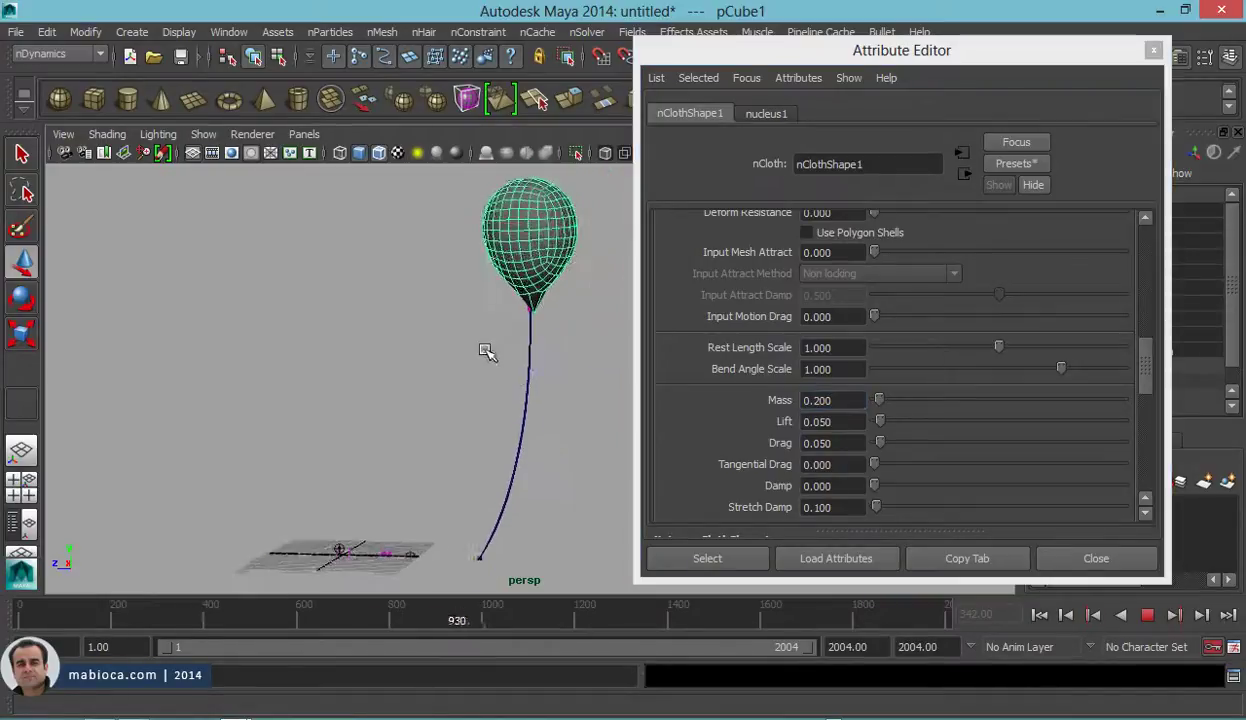
{"action": "middle_click_drag", "start_coordinate": [486, 351], "coordinate": [474, 360], "text": "alt"}
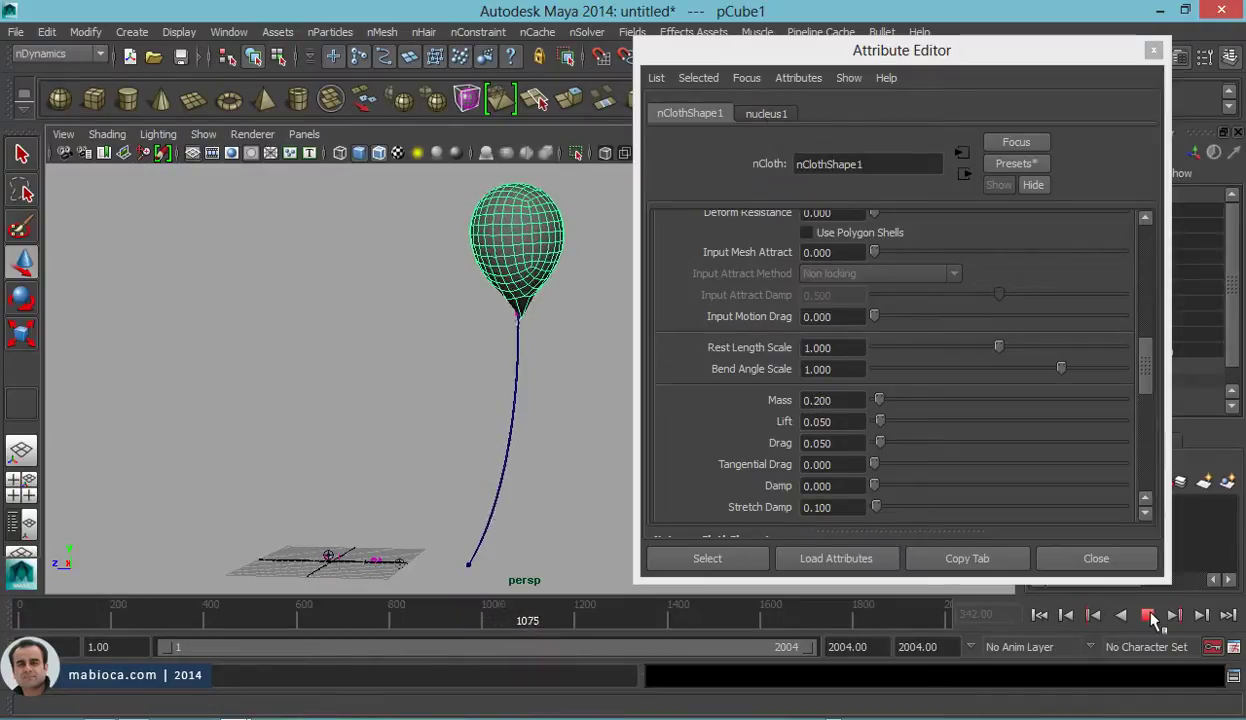
{"action": "left_click", "coordinate": [1150, 615]}
Step: Set Stretch Resistance to 15 and Compression Resistance to 5, playing to frame 225
{"action": "scroll", "coordinate": [898, 440], "scroll_direction": "up", "scroll_amount": 3}
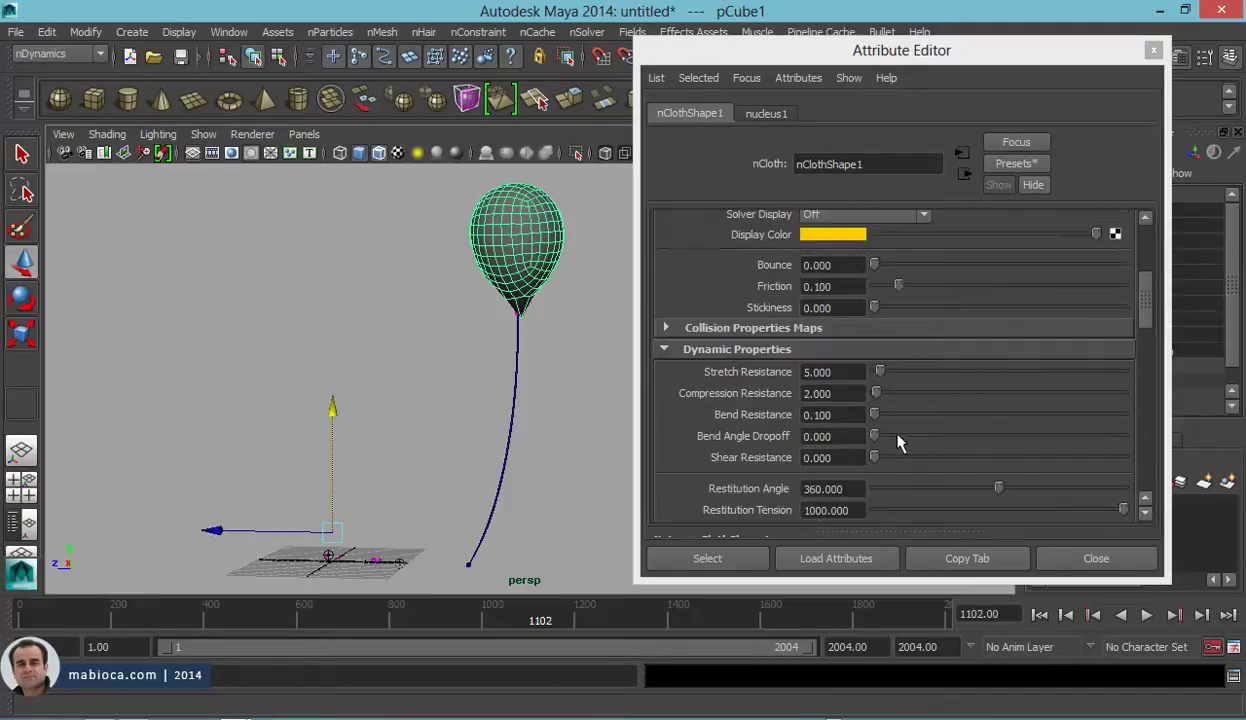
{"action": "left_click_drag", "start_coordinate": [842, 378], "coordinate": [725, 375]}
{"action": "type", "text": "5.000"}
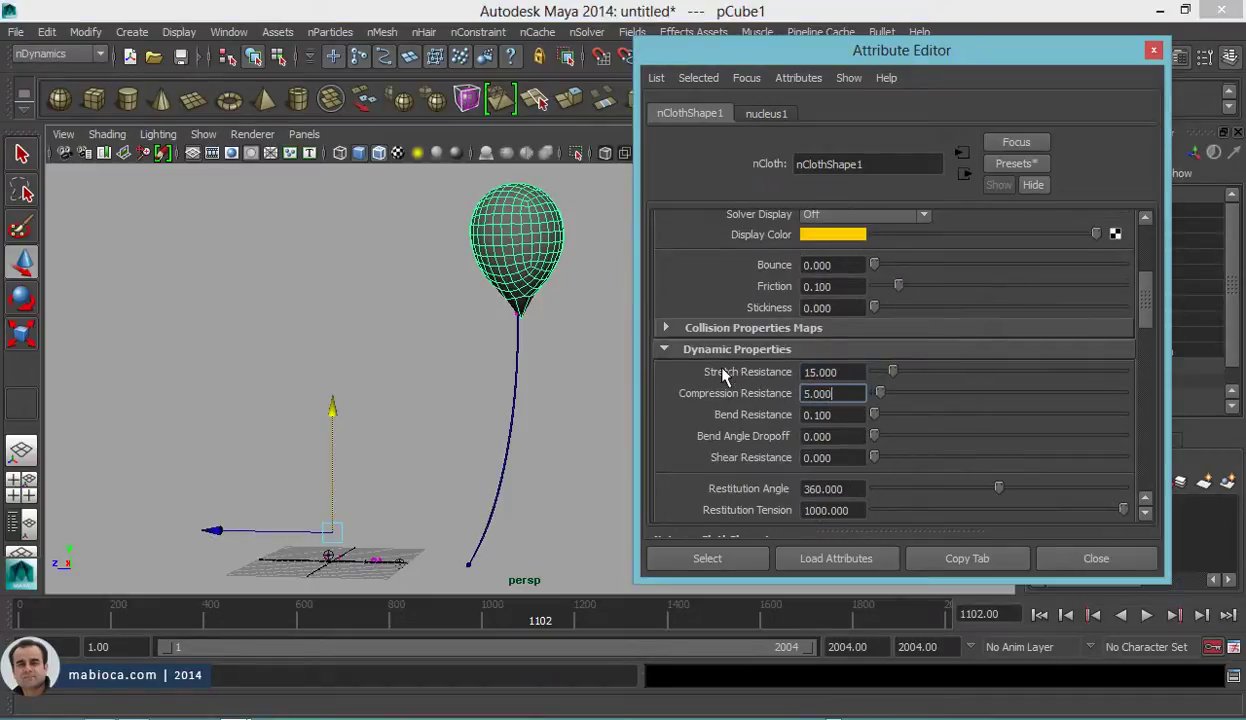
{"action": "left_click", "coordinate": [1147, 616]}
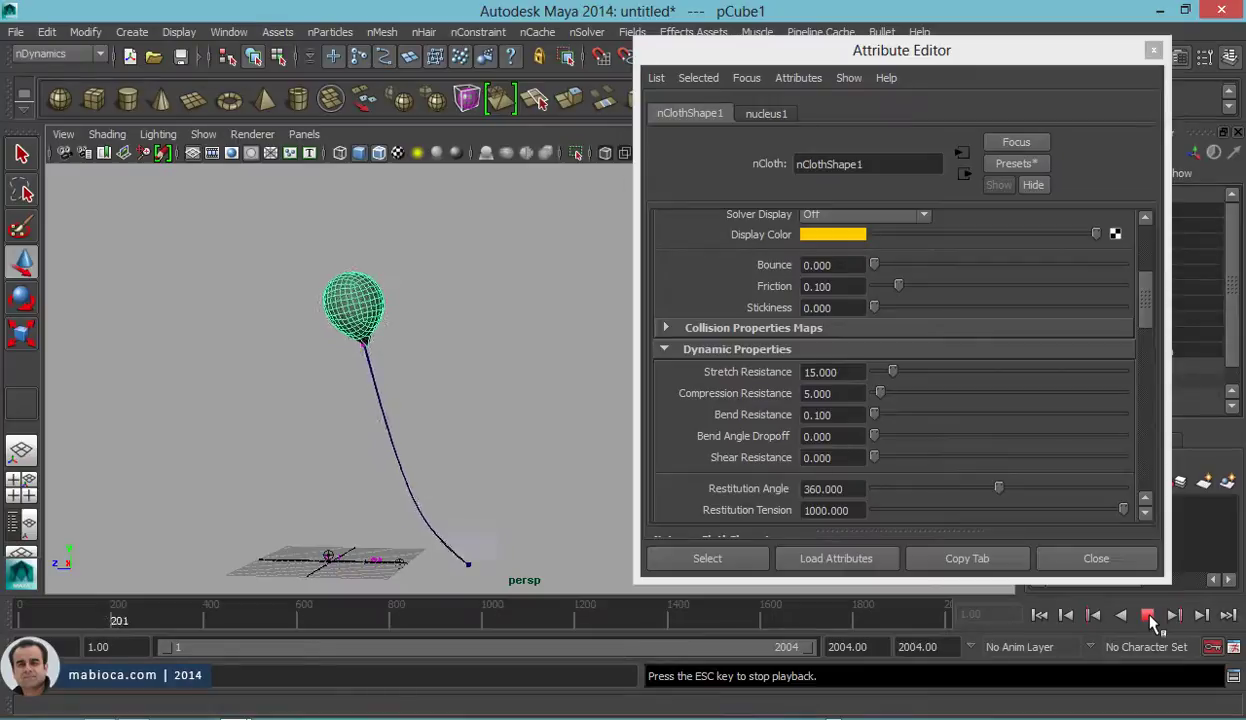
{"action": "left_click", "coordinate": [1148, 616]}
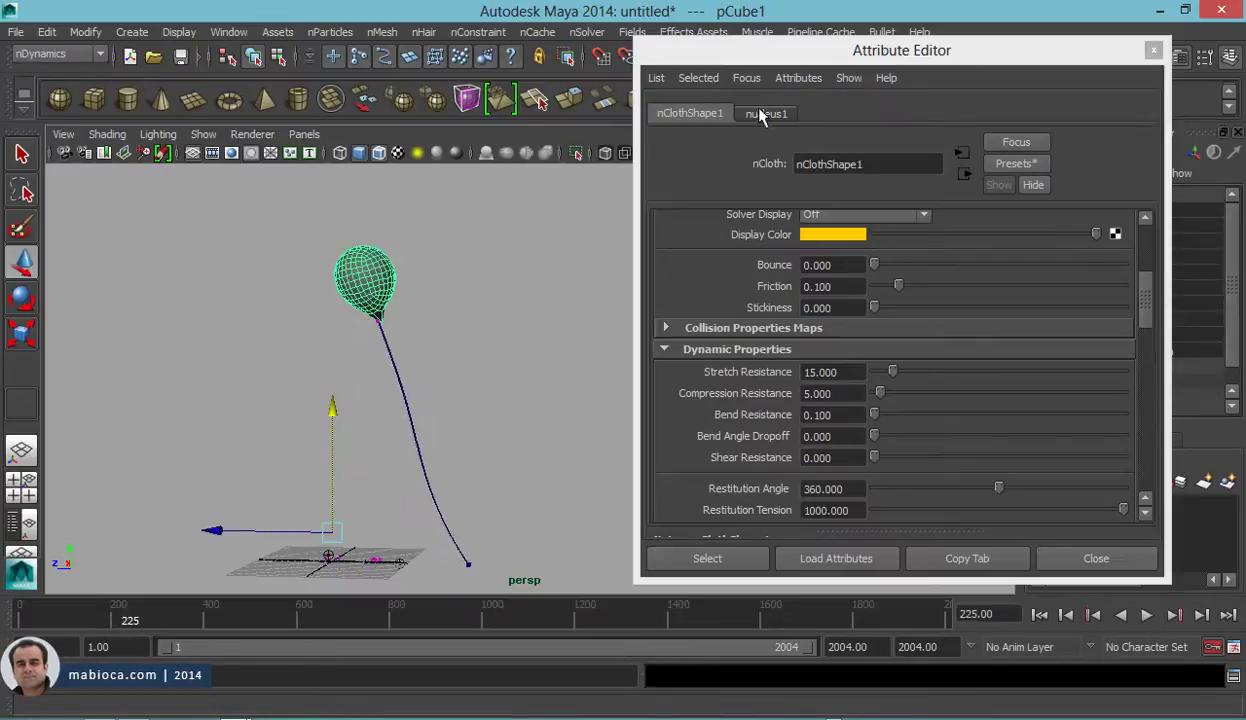
Step: Switch the Pressure Method to Volume Tracking Model and replay from the first frame
{"action": "scroll", "coordinate": [790, 400], "scroll_direction": "down", "scroll_amount": 3}
{"action": "scroll", "coordinate": [793, 410], "scroll_direction": "down", "scroll_amount": 3}
{"action": "scroll", "coordinate": [810, 360], "scroll_direction": "down", "scroll_amount": 3}
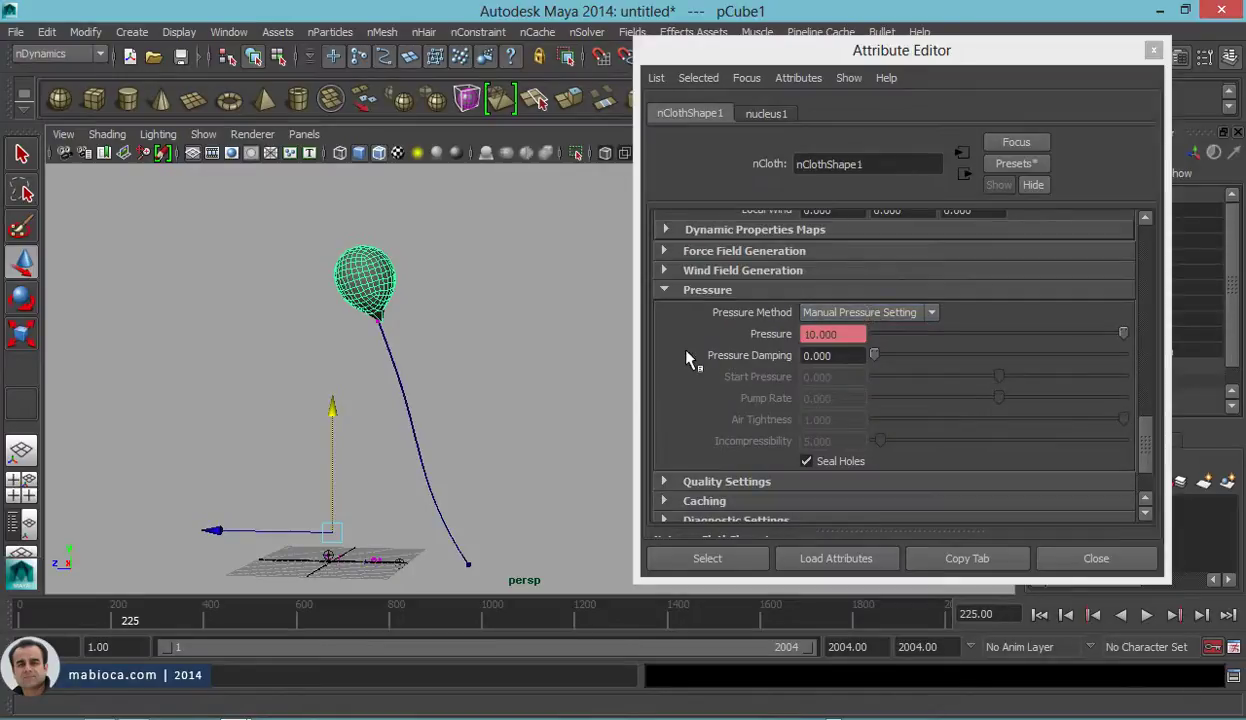
{"action": "left_click", "coordinate": [855, 316]}
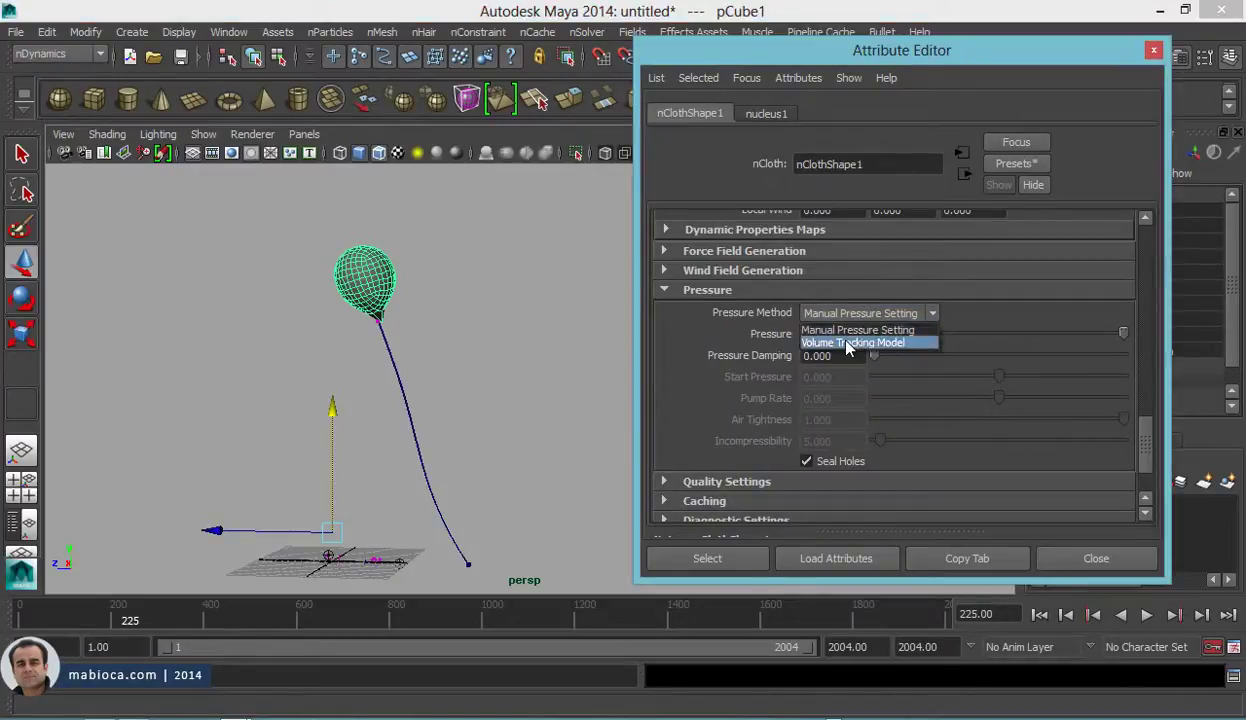
{"action": "left_click", "coordinate": [847, 343]}
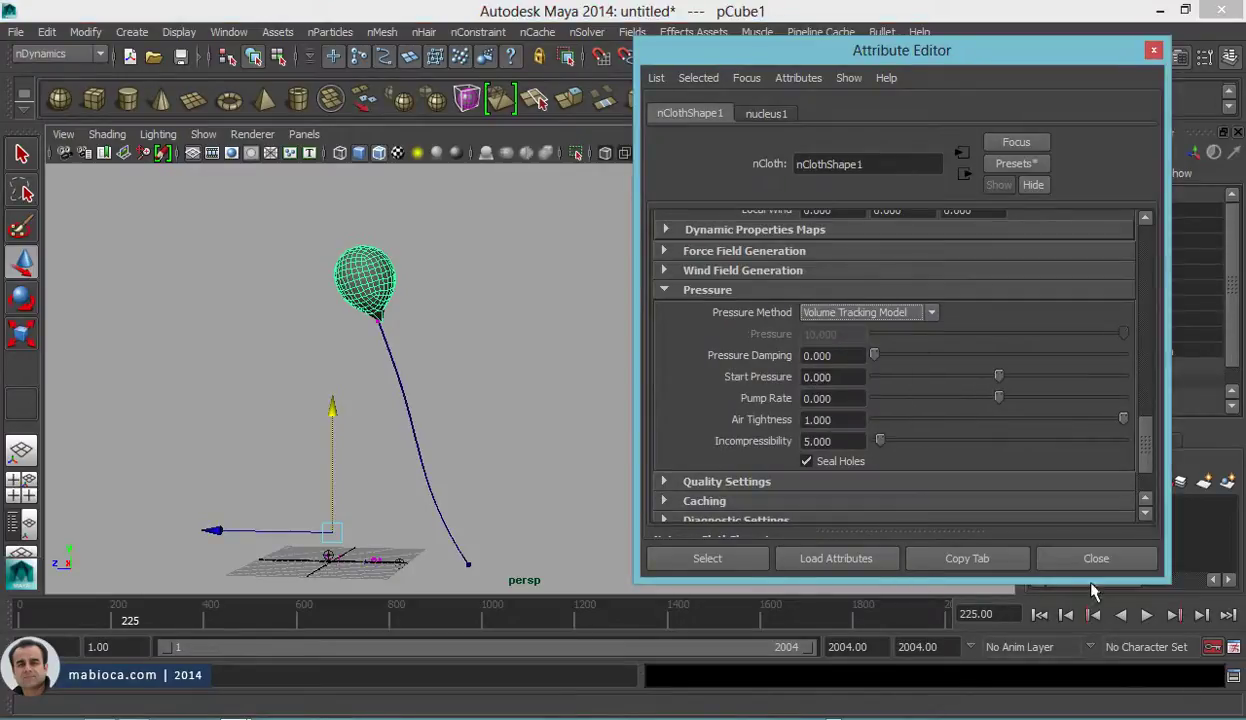
{"action": "left_click", "coordinate": [1040, 616]}
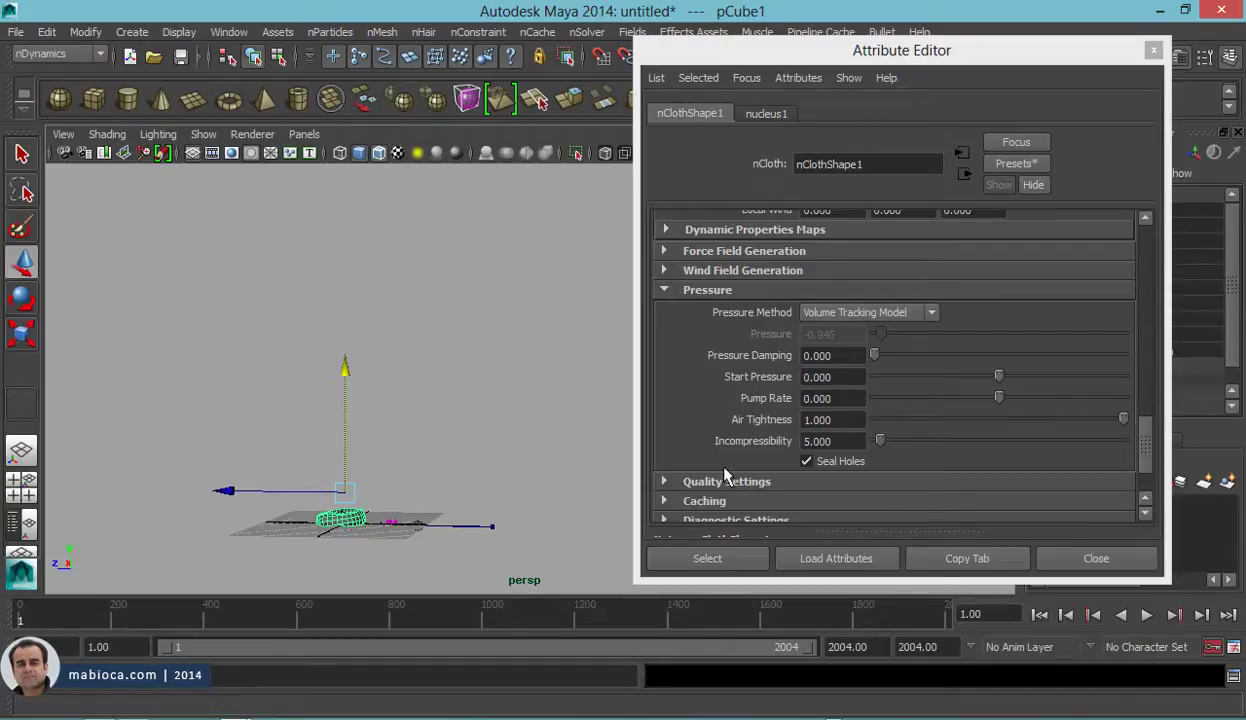
{"action": "left_click", "coordinate": [852, 313]}
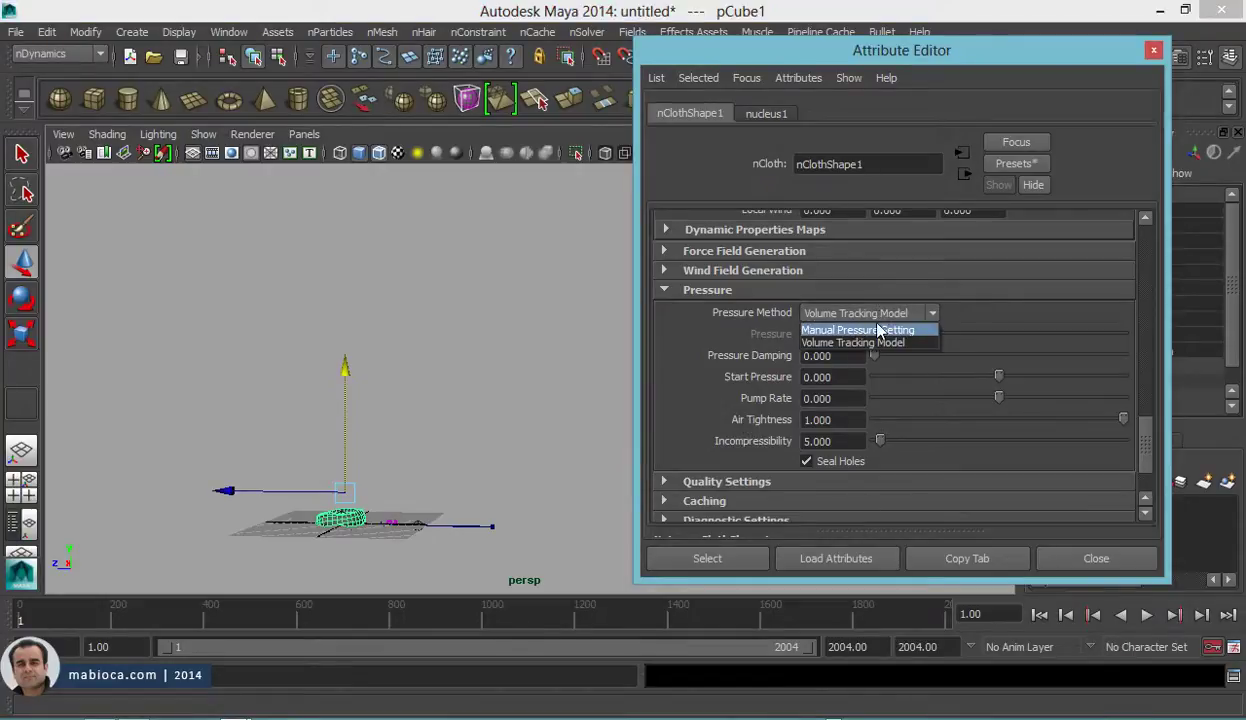
{"action": "left_click", "coordinate": [877, 342]}
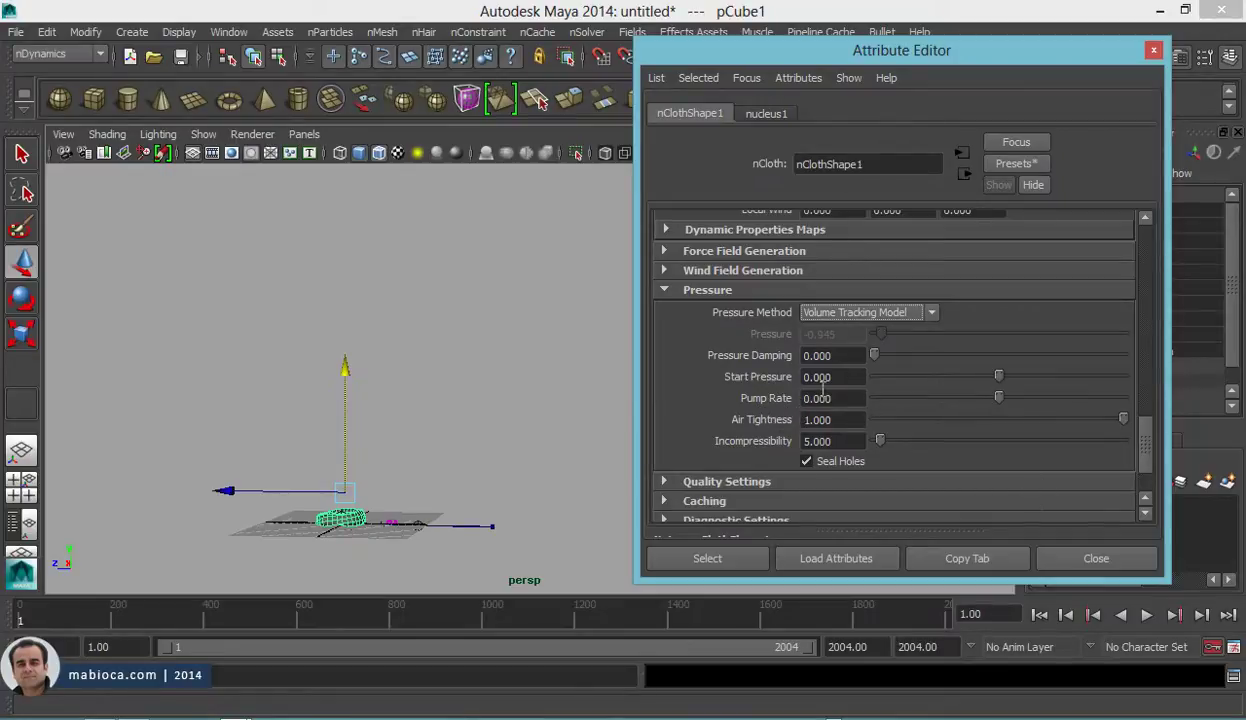
{"action": "left_click", "coordinate": [1147, 616]}
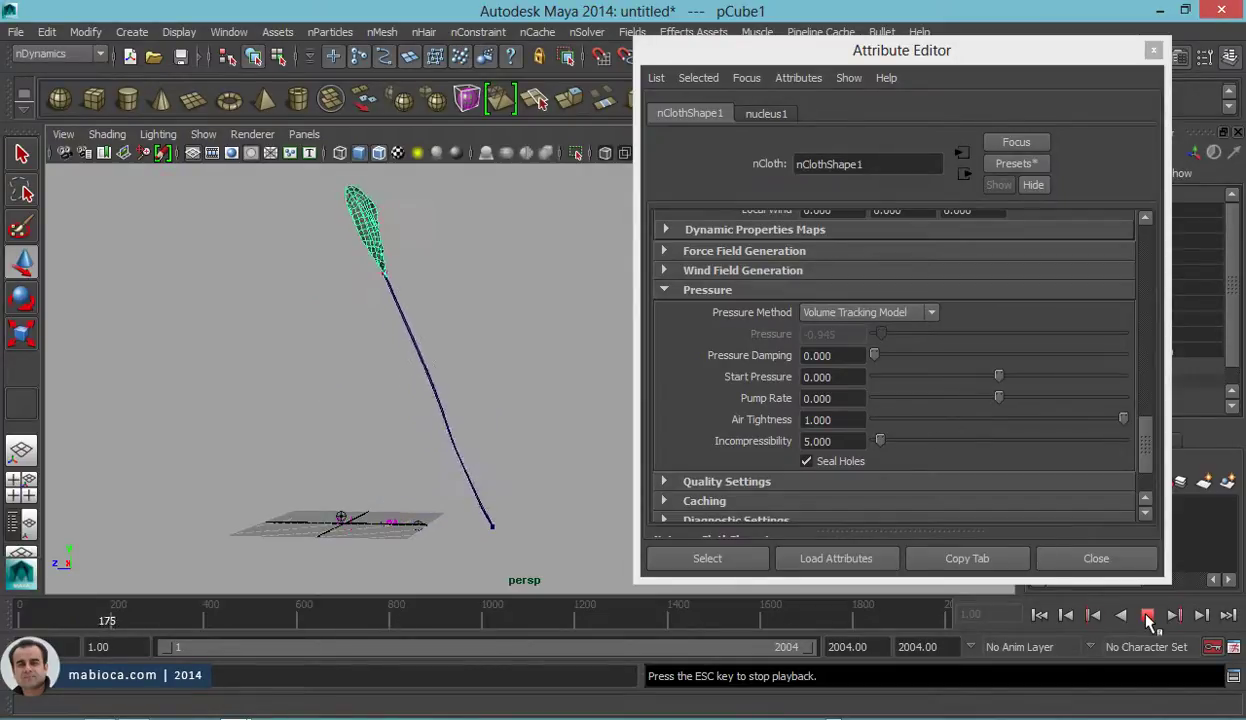
Step: Raise the Pump Rate to 1.0 and resume playback, following the inflating balloon with the camera
{"action": "left_click", "coordinate": [1147, 616]}
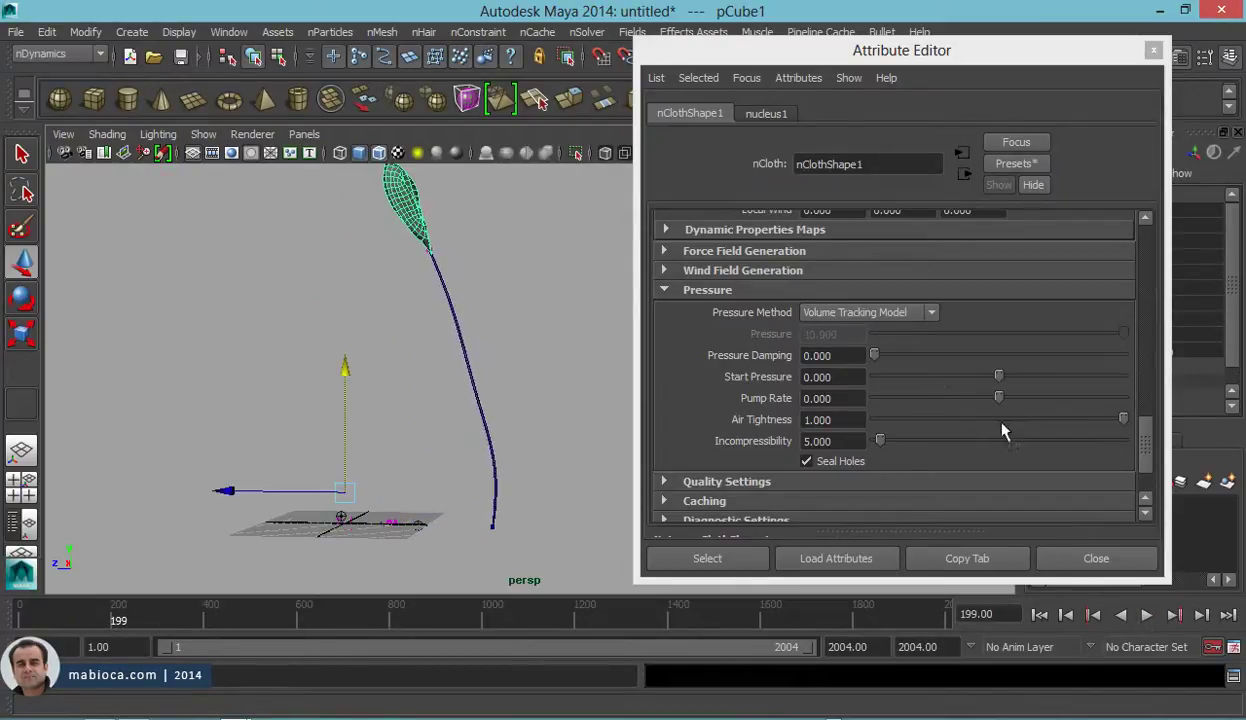
{"action": "left_click_drag", "start_coordinate": [1000, 398], "coordinate": [1070, 400]}
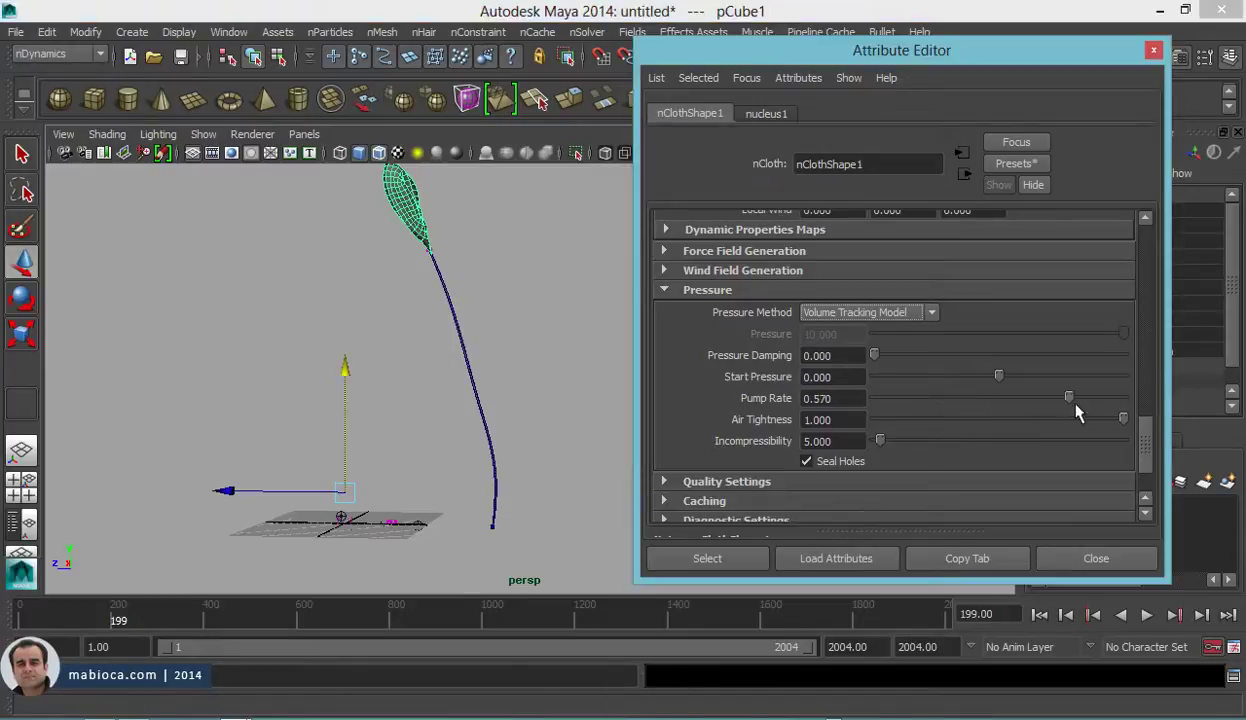
{"action": "left_click", "coordinate": [1147, 616]}
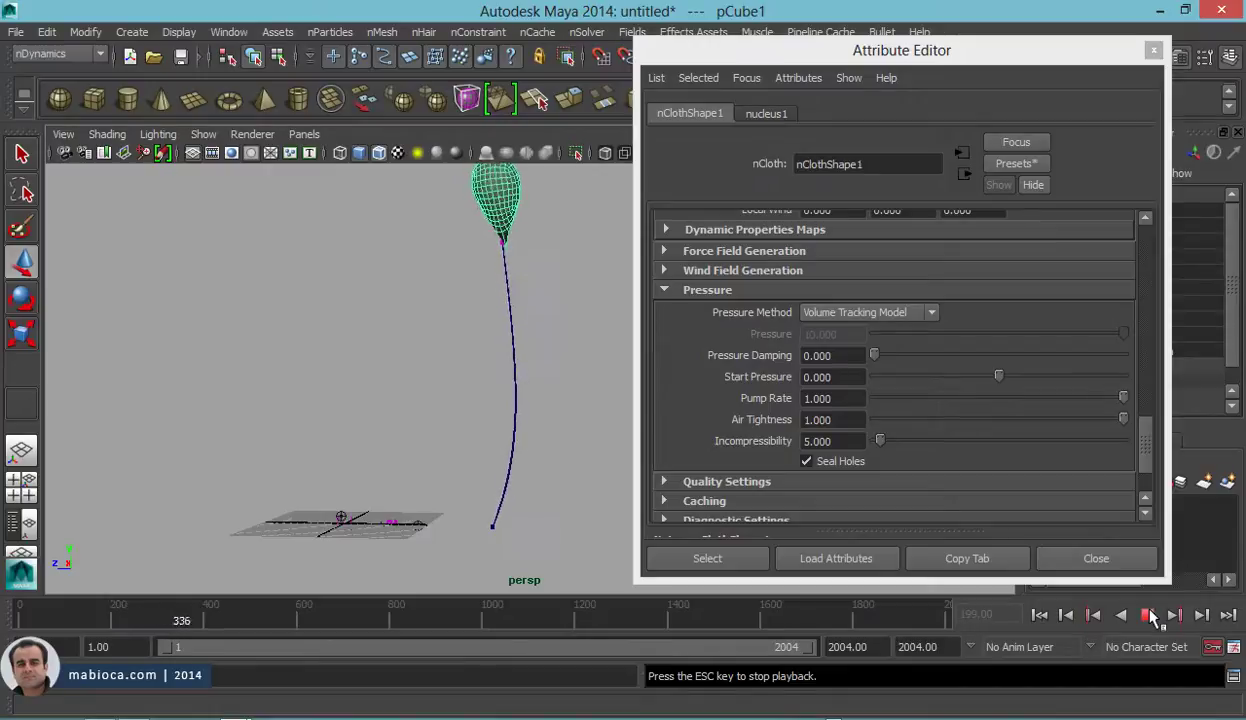
{"action": "middle_click_drag", "start_coordinate": [540, 247], "coordinate": [538, 310], "text": "alt"}
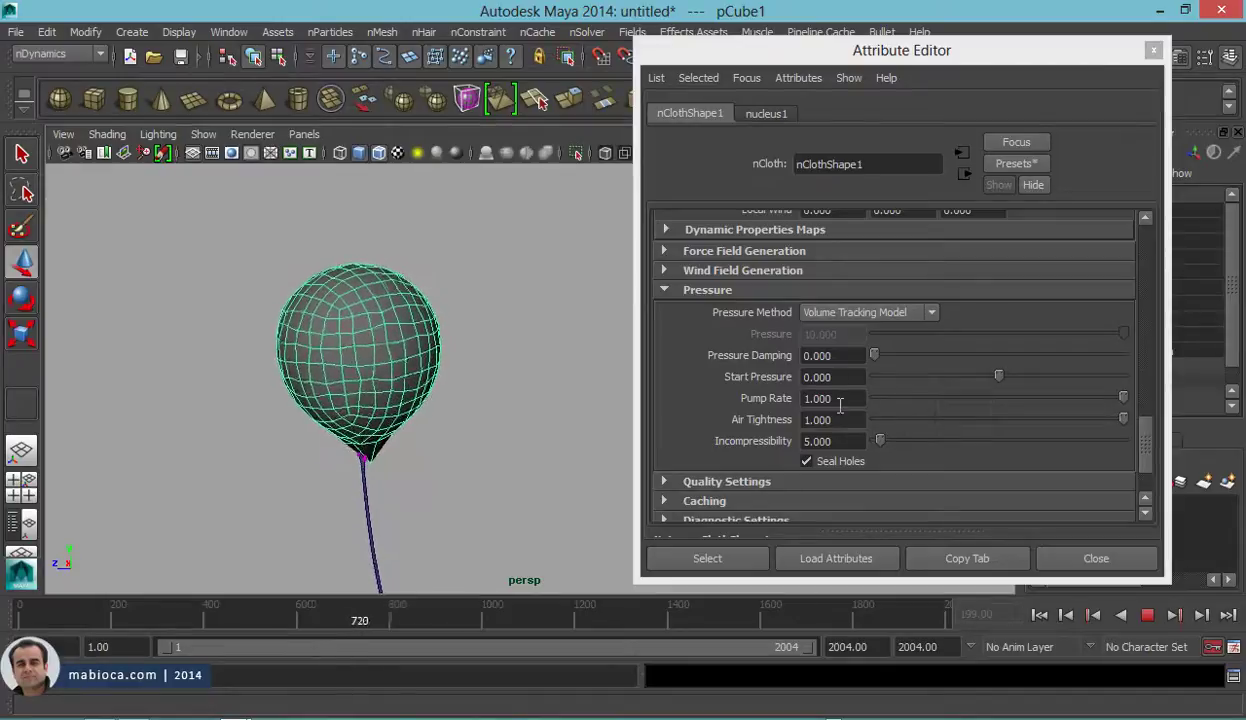
{"action": "right_click_drag", "start_coordinate": [460, 445], "coordinate": [668, 441], "text": "alt"}
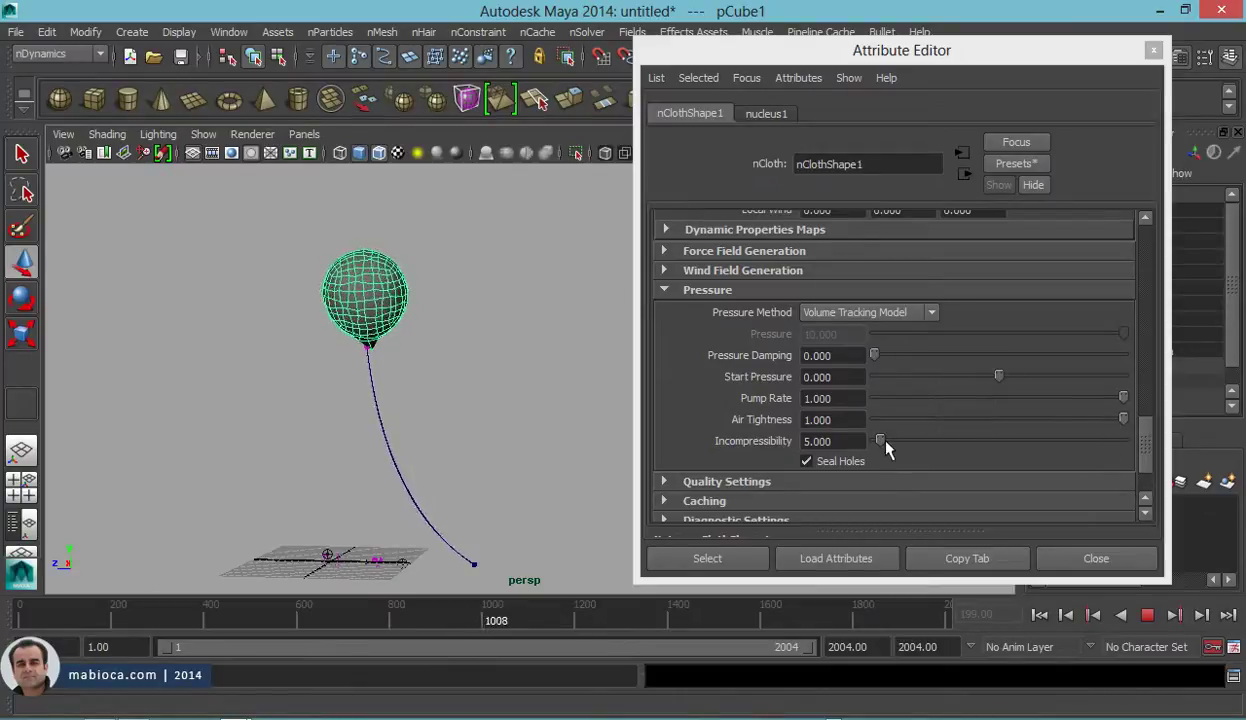
Step: Set the balloon's Incompressibility to 2.344 and Pressure Damping to 0
{"action": "left_click_drag", "start_coordinate": [886, 443], "coordinate": [906, 443]}
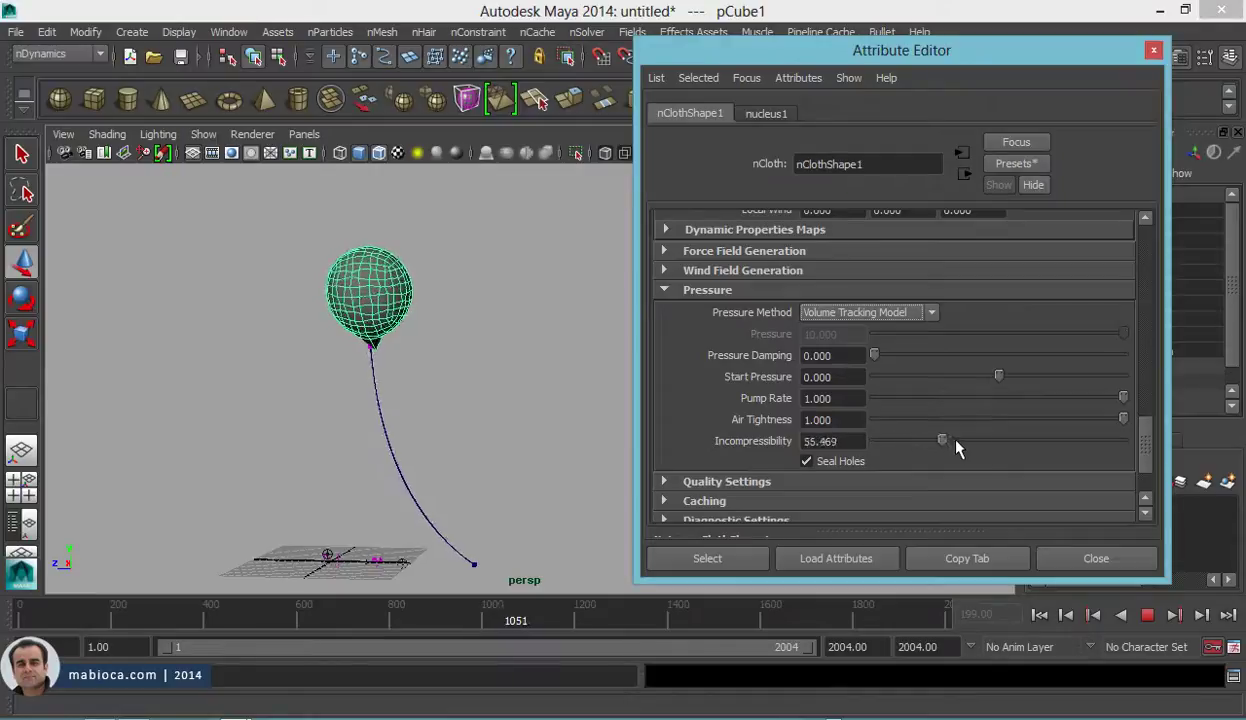
{"action": "left_click_drag", "start_coordinate": [1044, 447], "coordinate": [877, 441]}
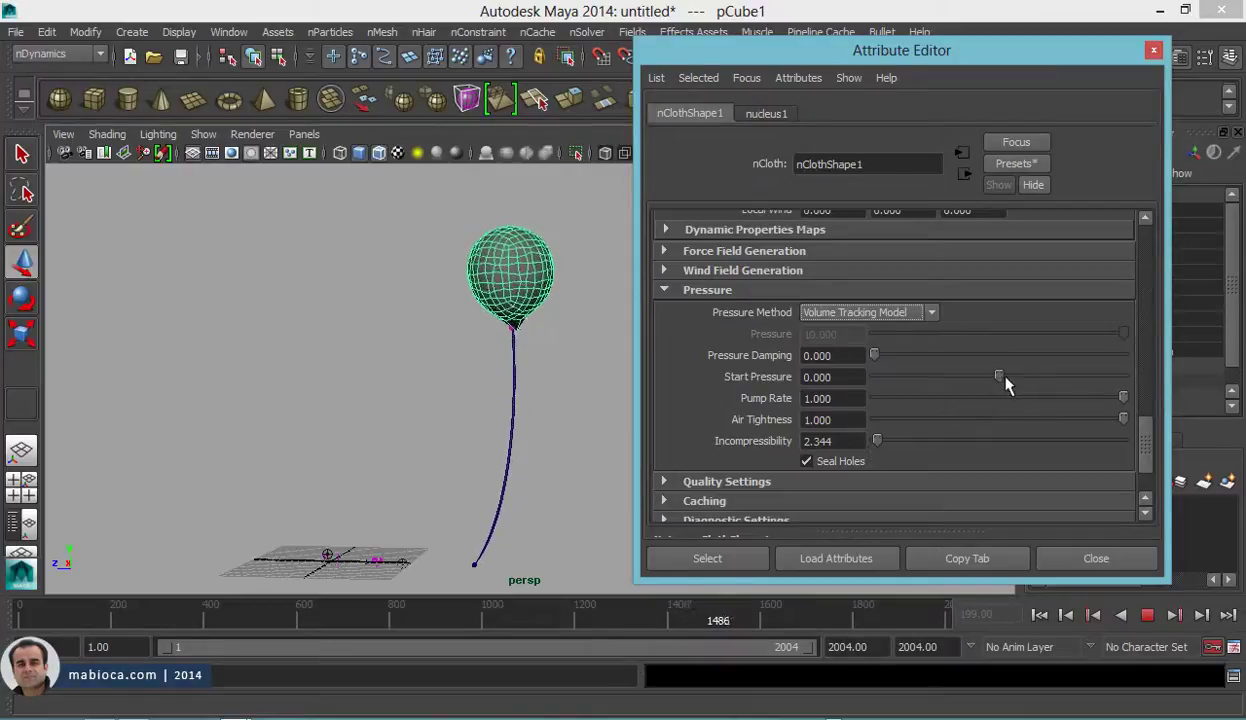
{"action": "left_click_drag", "start_coordinate": [911, 350], "coordinate": [880, 387]}
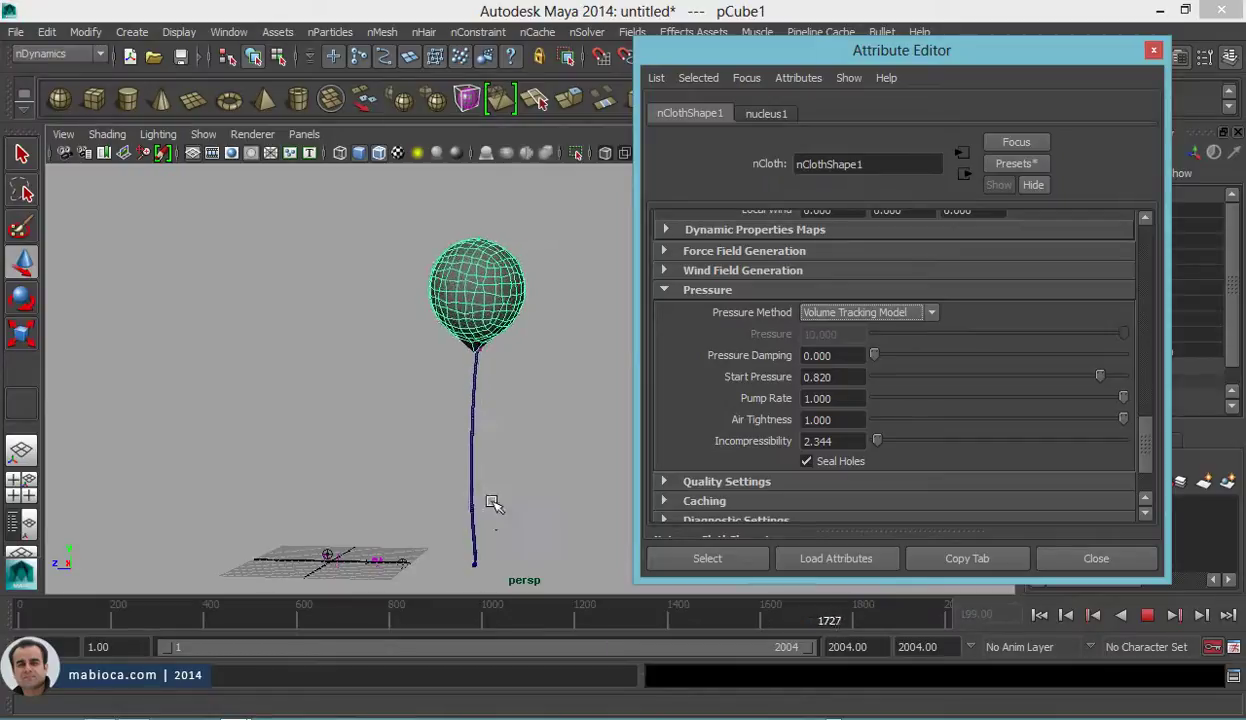
Step: Select the balloon's string and follow the inflating balloon in the perspective view
{"action": "left_click", "coordinate": [466, 408]}
{"action": "mouse_move", "coordinate": [466, 408]}
{"action": "left_mouse_down", "text": "alt"}
{"action": "mouse_move", "coordinate": [637, 361]}
{"action": "mouse_move", "coordinate": [306, 459]}
{"action": "mouse_move", "coordinate": [375, 487]}
{"action": "mouse_move", "coordinate": [387, 450]}
{"action": "left_mouse_up", "text": "alt"}
{"action": "left_click", "coordinate": [292, 334]}
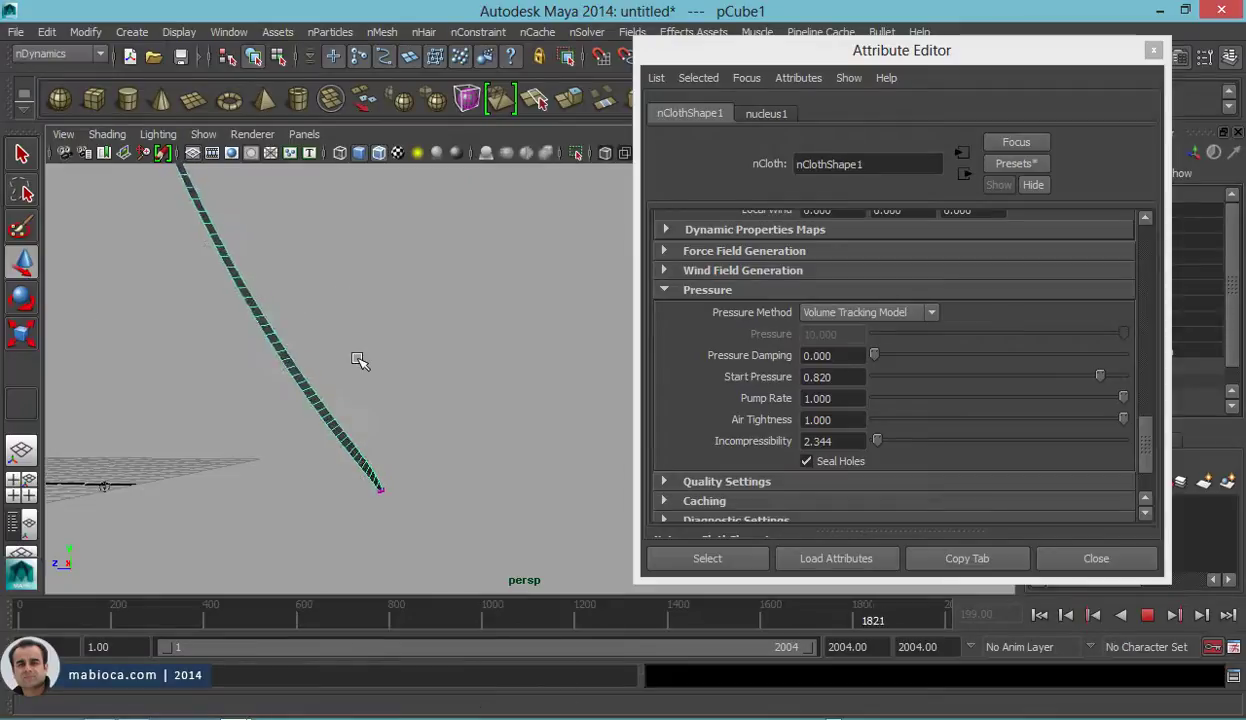
{"action": "mouse_move", "coordinate": [362, 361]}
{"action": "middle_mouse_down", "text": "alt"}
{"action": "mouse_move", "coordinate": [389, 339]}
{"action": "mouse_move", "coordinate": [418, 508]}
{"action": "mouse_move", "coordinate": [331, 495]}
{"action": "middle_mouse_up", "text": "alt"}
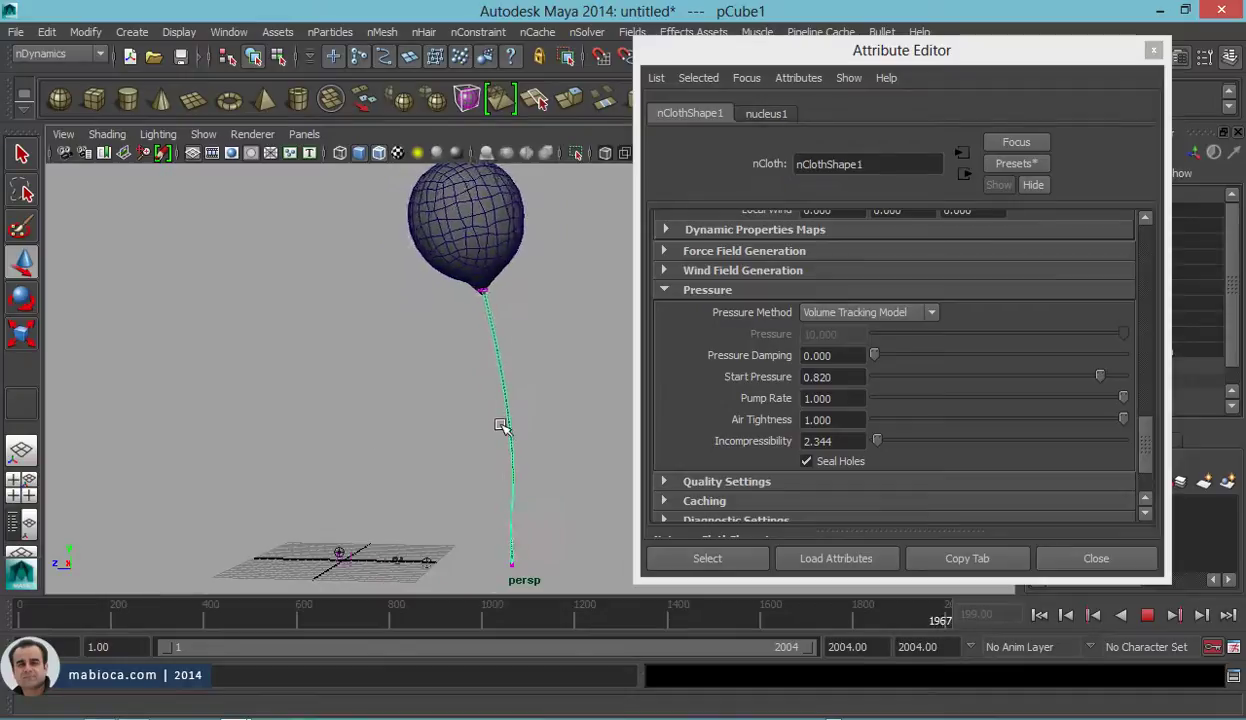
{"action": "middle_click_drag", "start_coordinate": [501, 427], "coordinate": [467, 319], "text": "alt"}
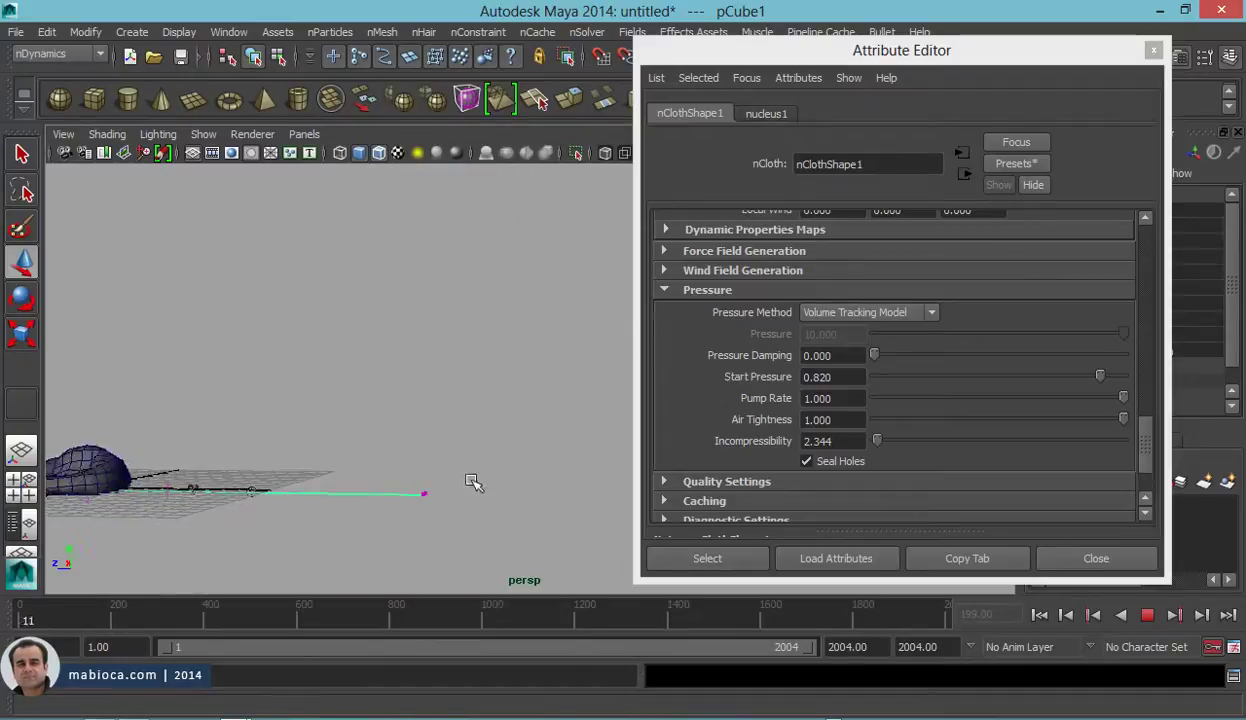
{"action": "left_click_drag", "start_coordinate": [452, 410], "coordinate": [403, 431], "text": "alt"}
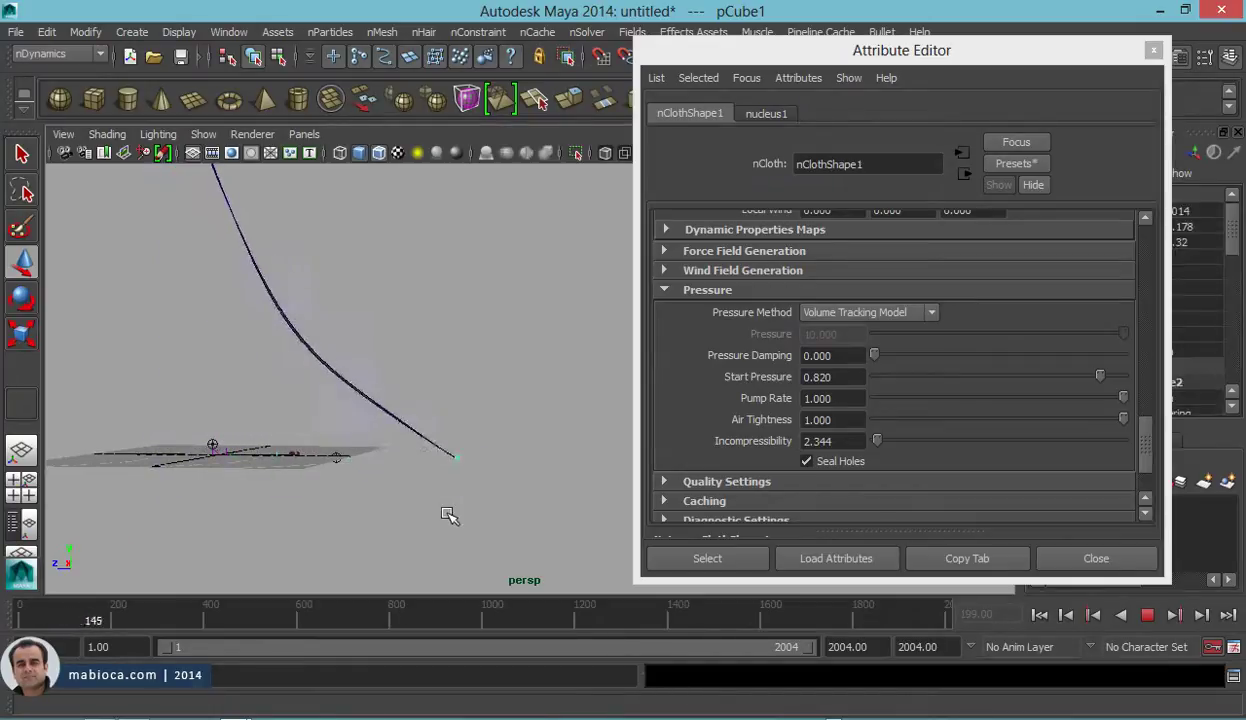
Step: Rewind to frame 1 and move pCube2 far out along Z beyond the string
{"action": "left_click", "coordinate": [1148, 620]}
{"action": "left_click", "coordinate": [1039, 614]}
{"action": "mouse_move", "coordinate": [570, 500]}
{"action": "middle_mouse_down", "text": "alt"}
{"action": "mouse_move", "coordinate": [480, 243]}
{"action": "mouse_move", "coordinate": [459, 289]}
{"action": "middle_mouse_up", "text": "alt"}
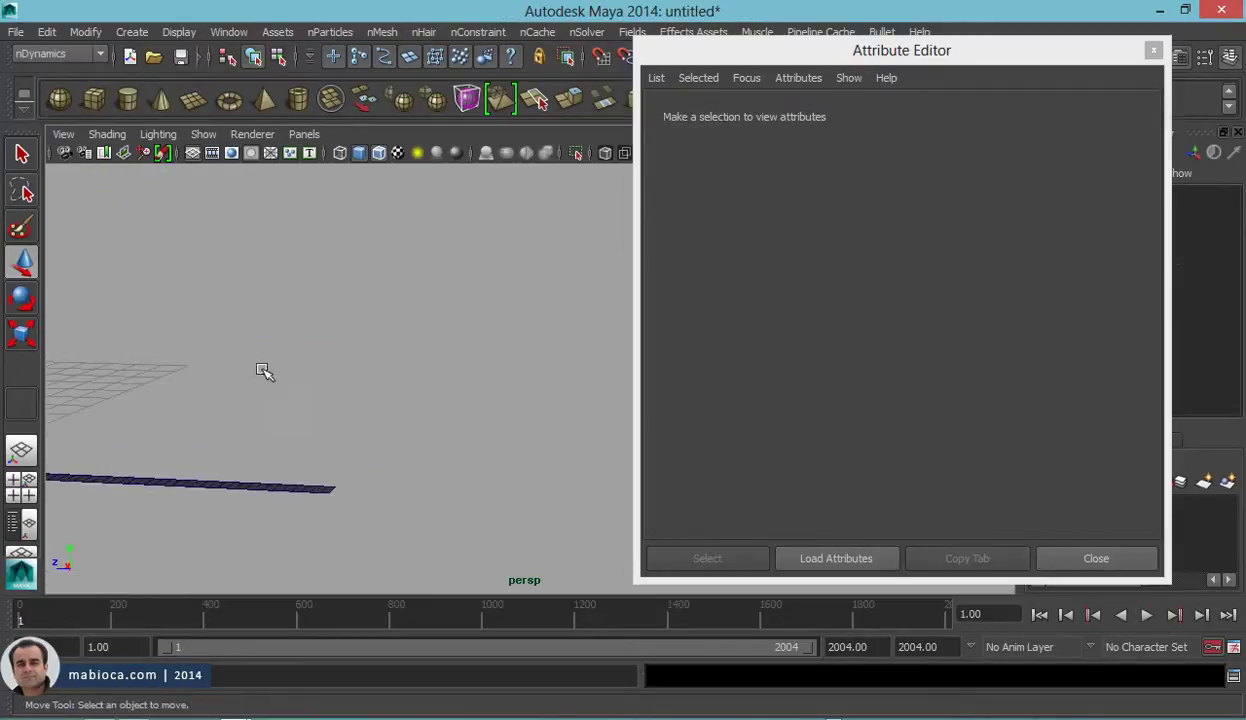
{"action": "left_click", "coordinate": [263, 371]}
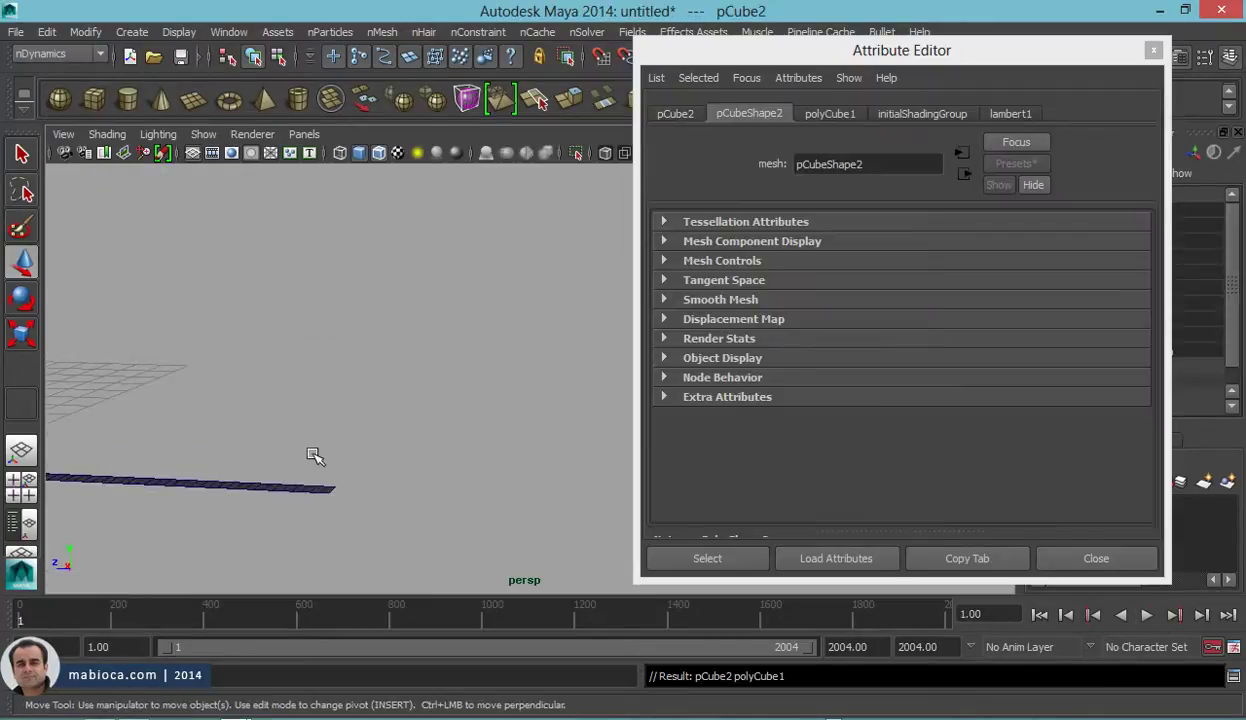
{"action": "left_click_drag", "start_coordinate": [317, 417], "coordinate": [197, 420], "text": "alt"}
{"action": "mouse_move", "coordinate": [88, 400]}
{"action": "left_mouse_down"}
{"action": "mouse_move", "coordinate": [423, 437]}
{"action": "mouse_move", "coordinate": [252, 405]}
{"action": "mouse_move", "coordinate": [262, 455]}
{"action": "left_mouse_up"}
Step: Raise the cube's subdivisions to 7 in every direction
{"action": "left_click", "coordinate": [1096, 560]}
{"action": "scroll", "coordinate": [1100, 340], "scroll_direction": "down", "scroll_amount": 1}
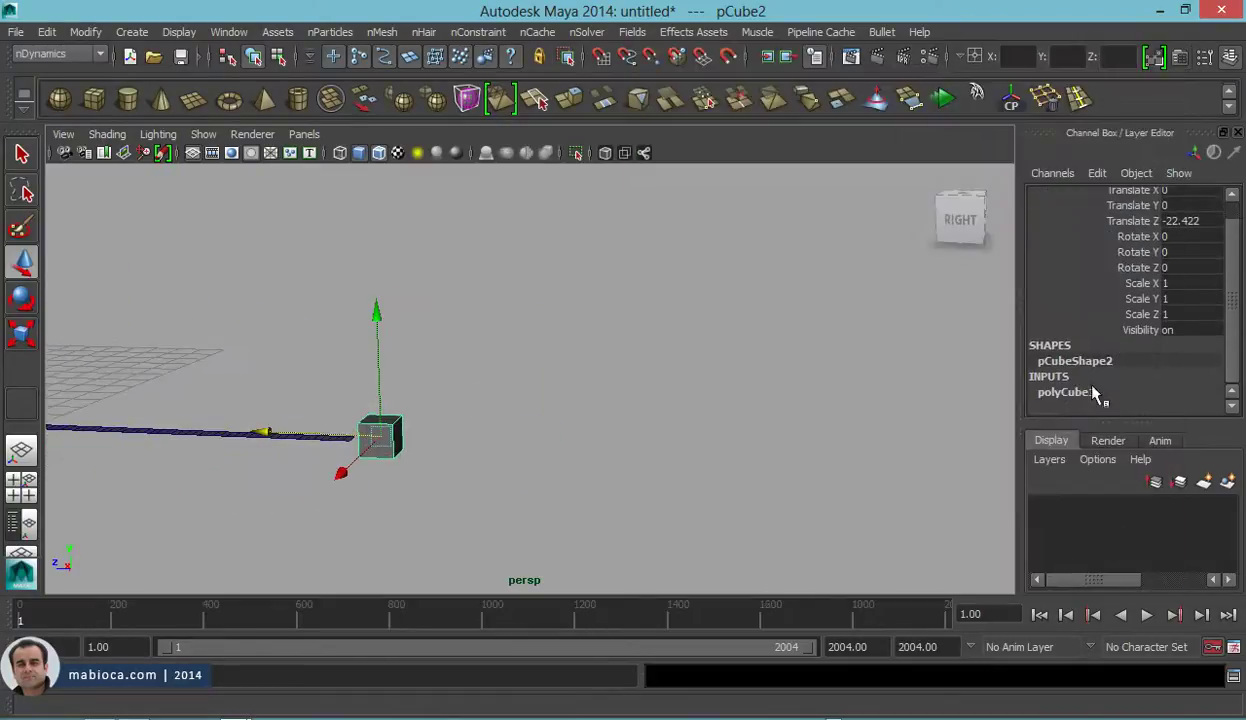
{"action": "scroll", "coordinate": [1110, 390], "scroll_direction": "down", "scroll_amount": 3}
{"action": "left_click_drag", "start_coordinate": [1150, 367], "coordinate": [1110, 398]}
{"action": "middle_click_drag", "start_coordinate": [823, 375], "coordinate": [781, 386]}
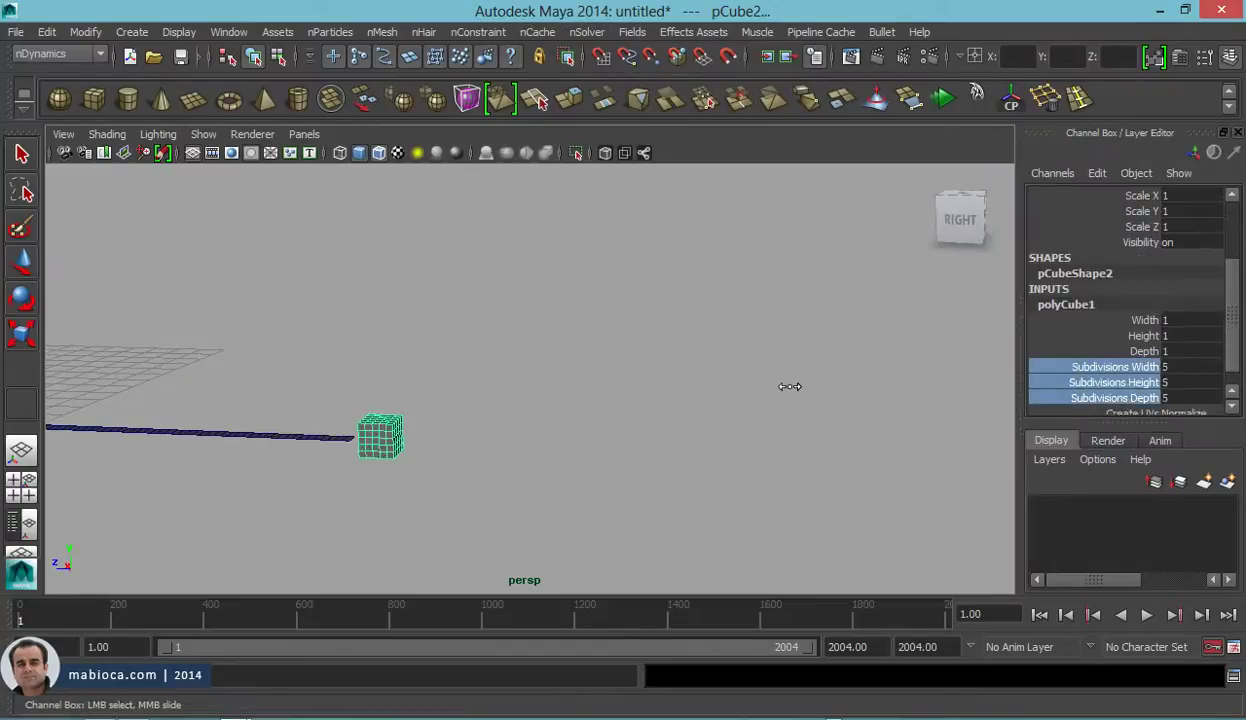
{"action": "left_click_drag", "start_coordinate": [781, 386], "coordinate": [516, 378], "text": "alt"}
{"action": "mouse_move", "coordinate": [516, 378]}
{"action": "right_mouse_down", "text": "alt"}
{"action": "mouse_move", "coordinate": [612, 450]}
{"action": "mouse_move", "coordinate": [350, 356]}
{"action": "mouse_move", "coordinate": [604, 467]}
{"action": "right_mouse_up", "text": "alt"}
Step: Freeze the cube's transformations and convert it to nCloth
{"action": "key", "text": "w"}
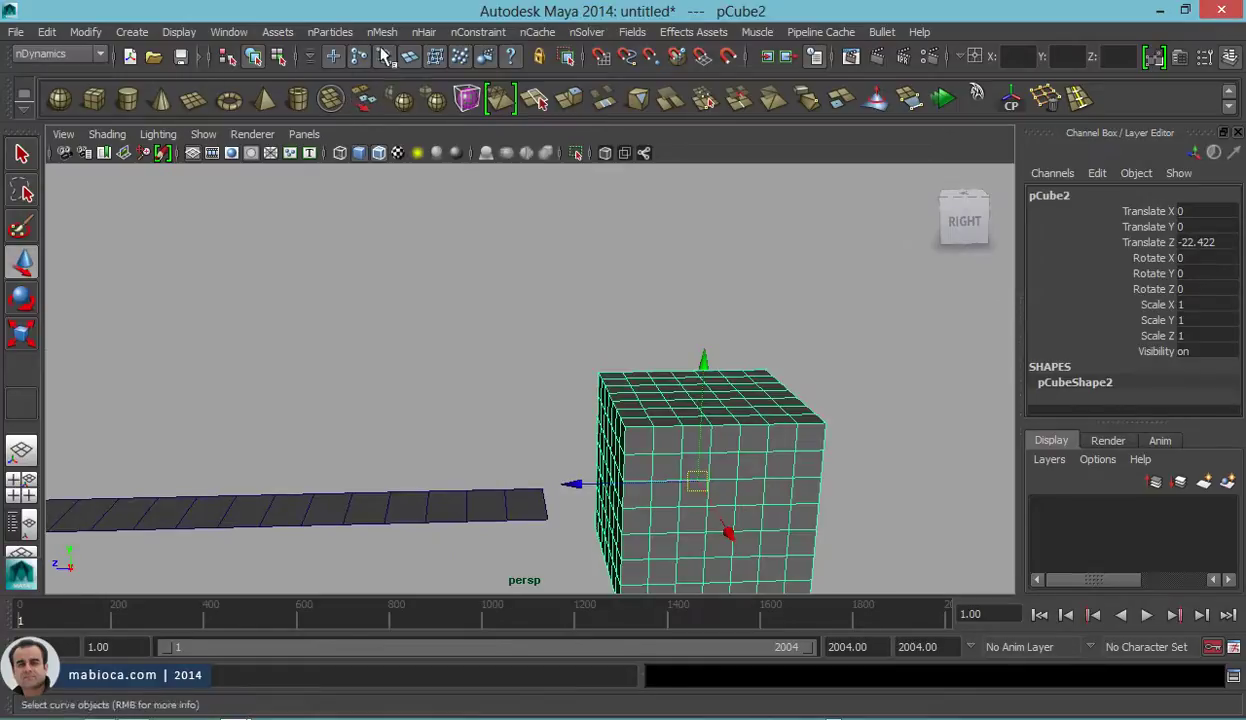
{"action": "left_click", "coordinate": [88, 33]}
{"action": "left_click", "coordinate": [142, 97]}
{"action": "left_click", "coordinate": [381, 32]}
{"action": "left_click", "coordinate": [400, 79]}
Step: Select the string's end vertex together with the cube
{"action": "right_click", "coordinate": [537, 303]}
{"action": "left_click", "coordinate": [459, 300]}
{"action": "left_click", "coordinate": [668, 410]}
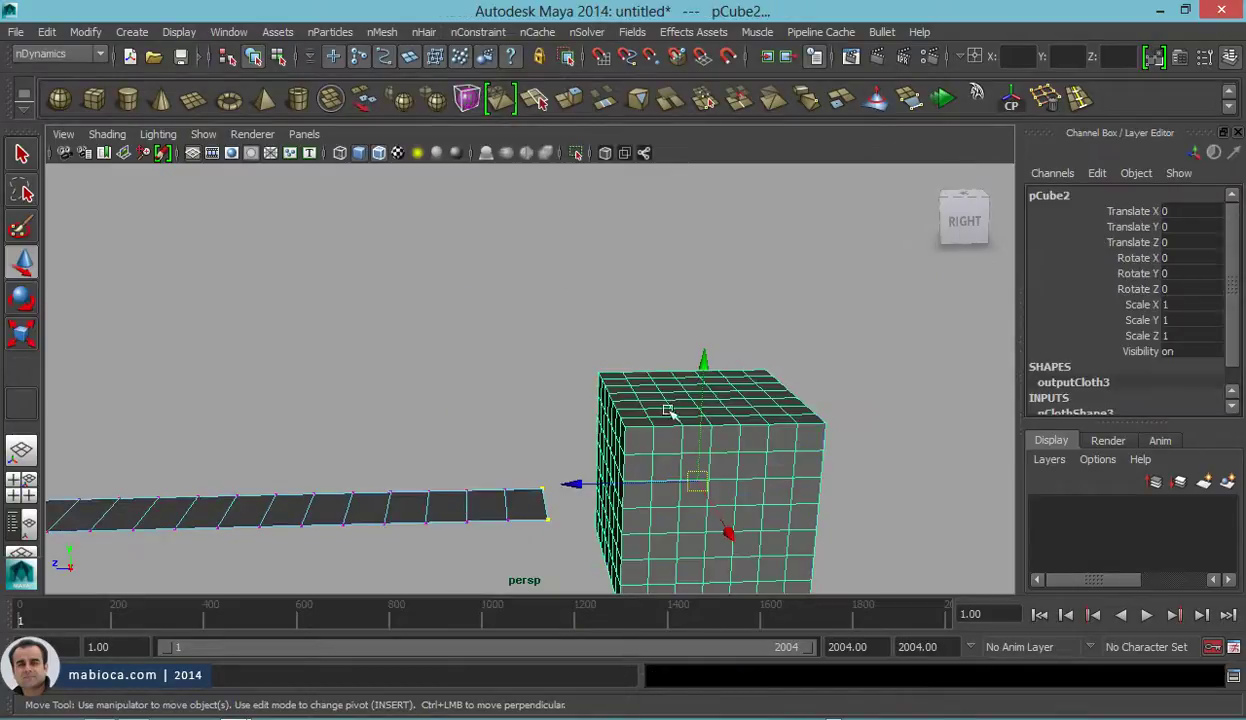
{"action": "left_click", "coordinate": [478, 32]}
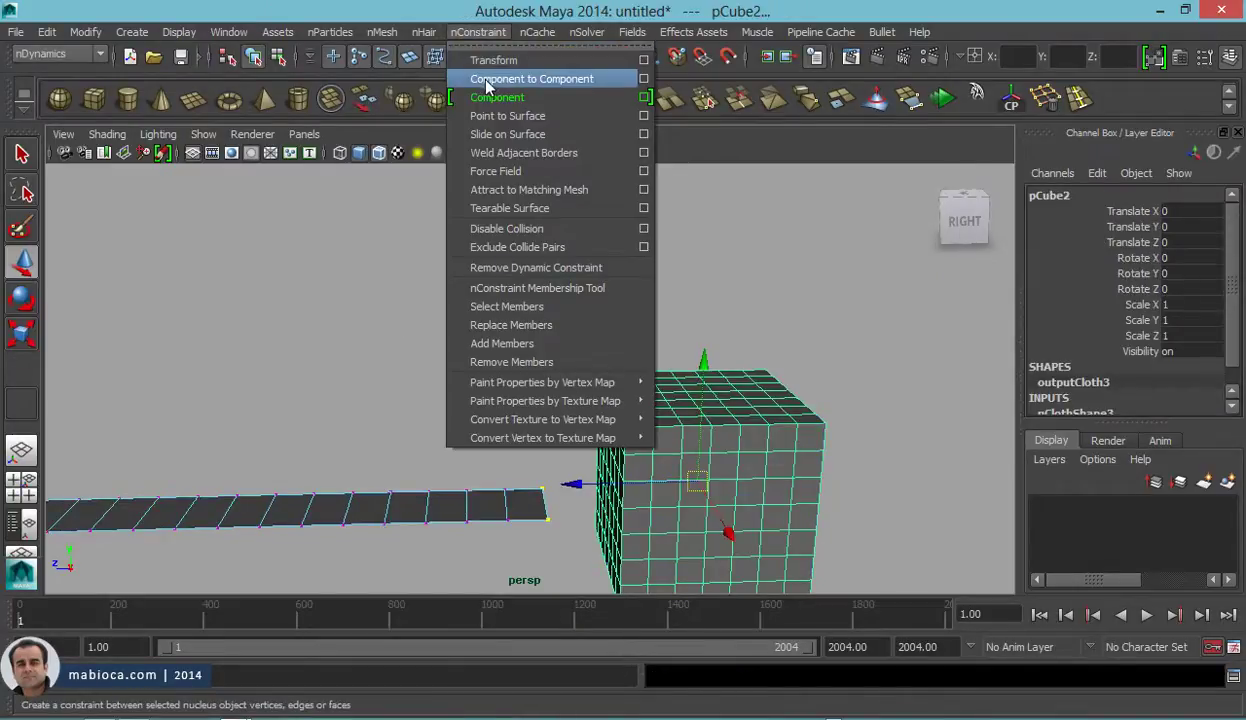
Step: Create a Component to Component constraint linking the string's end to the cube
{"action": "left_click", "coordinate": [497, 122]}
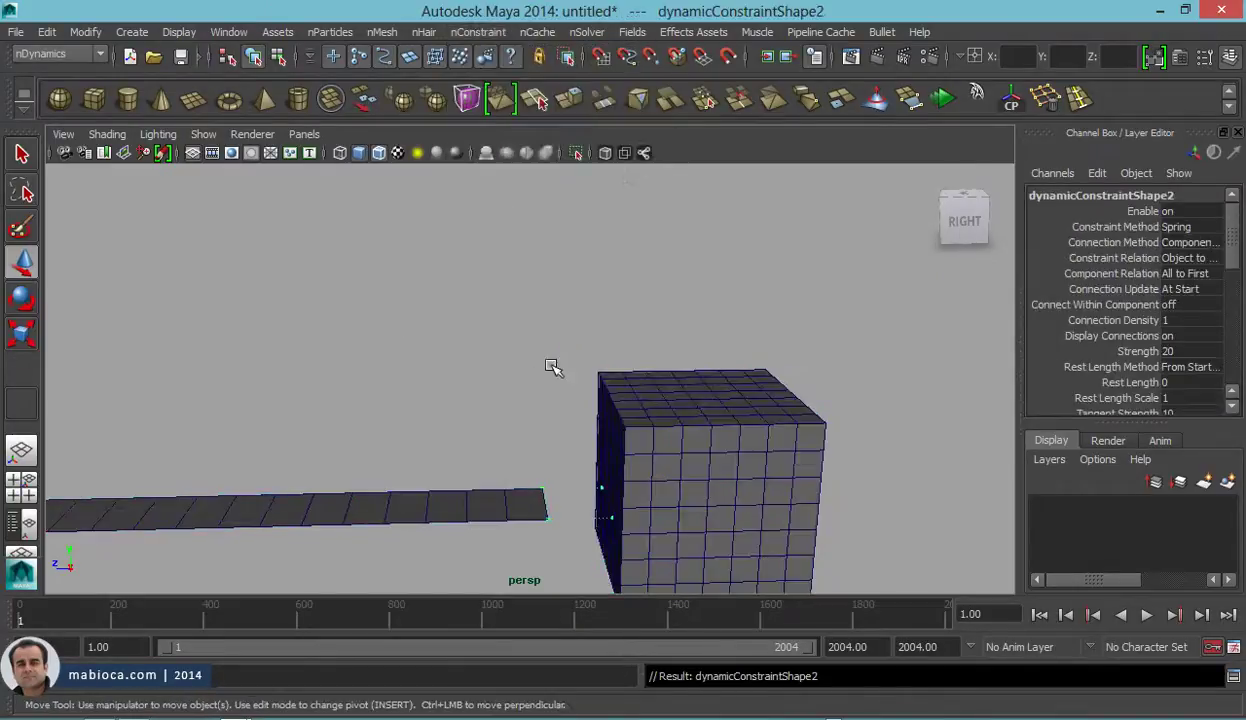
{"action": "scroll", "coordinate": [474, 328], "scroll_direction": "down", "scroll_amount": 3}
{"action": "key", "text": "ctrl+a"}
{"action": "scroll", "coordinate": [915, 400], "scroll_direction": "down", "scroll_amount": 4}
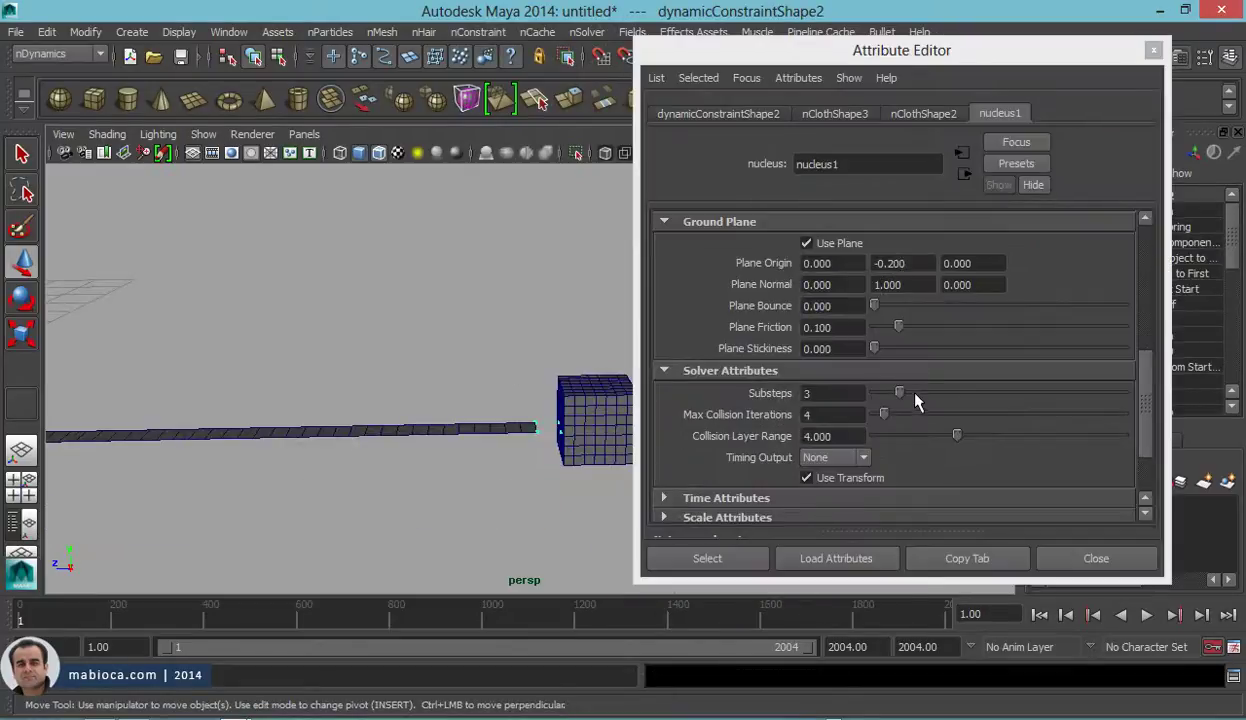
{"action": "left_click", "coordinate": [820, 116]}
{"action": "scroll", "coordinate": [822, 264], "scroll_direction": "up", "scroll_amount": 3}
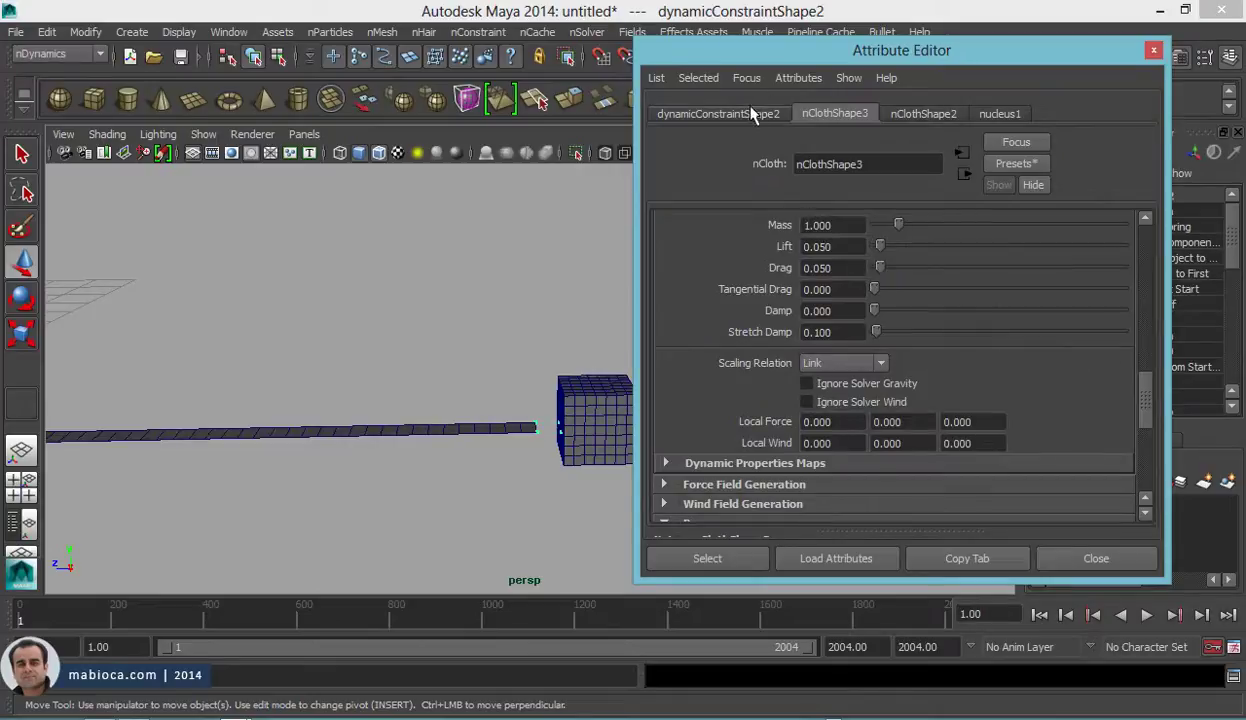
Step: Set dynamicConstraint2's Rest Length Method to From Start Distance
{"action": "left_click", "coordinate": [521, 393]}
{"action": "left_click", "coordinate": [545, 397]}
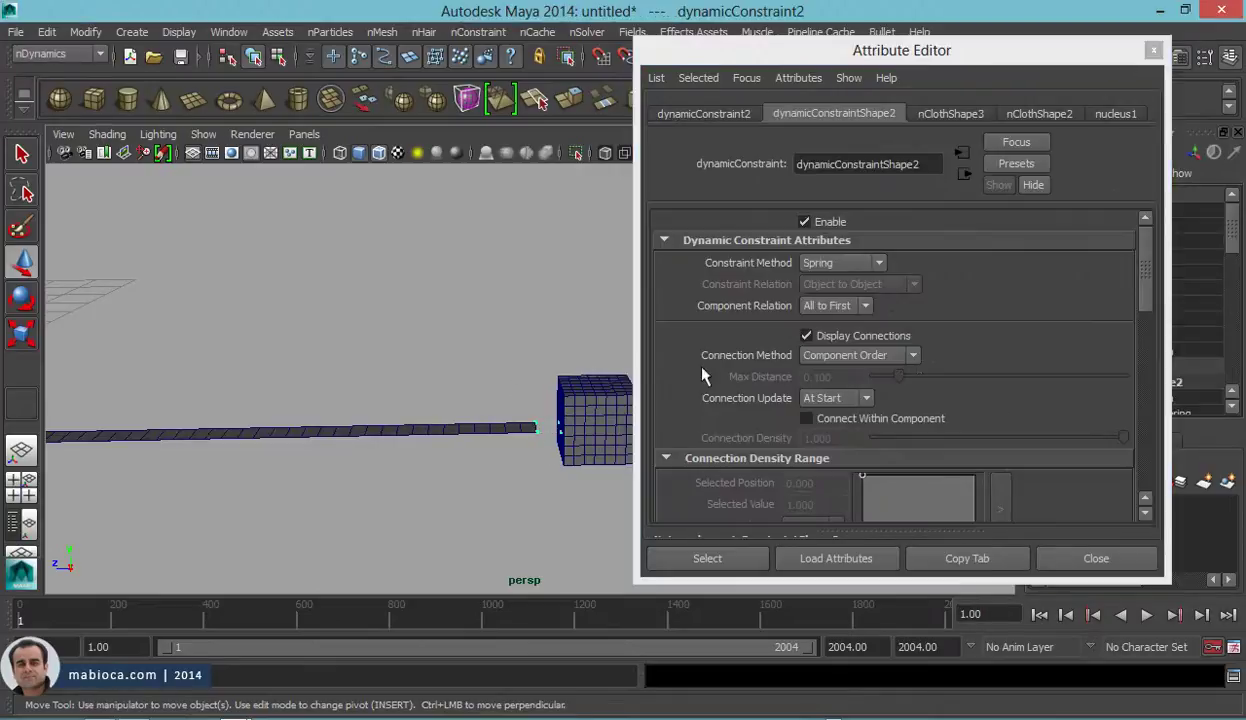
{"action": "scroll", "coordinate": [862, 408], "scroll_direction": "down", "scroll_amount": 3}
{"action": "scroll", "coordinate": [869, 400], "scroll_direction": "down", "scroll_amount": 3}
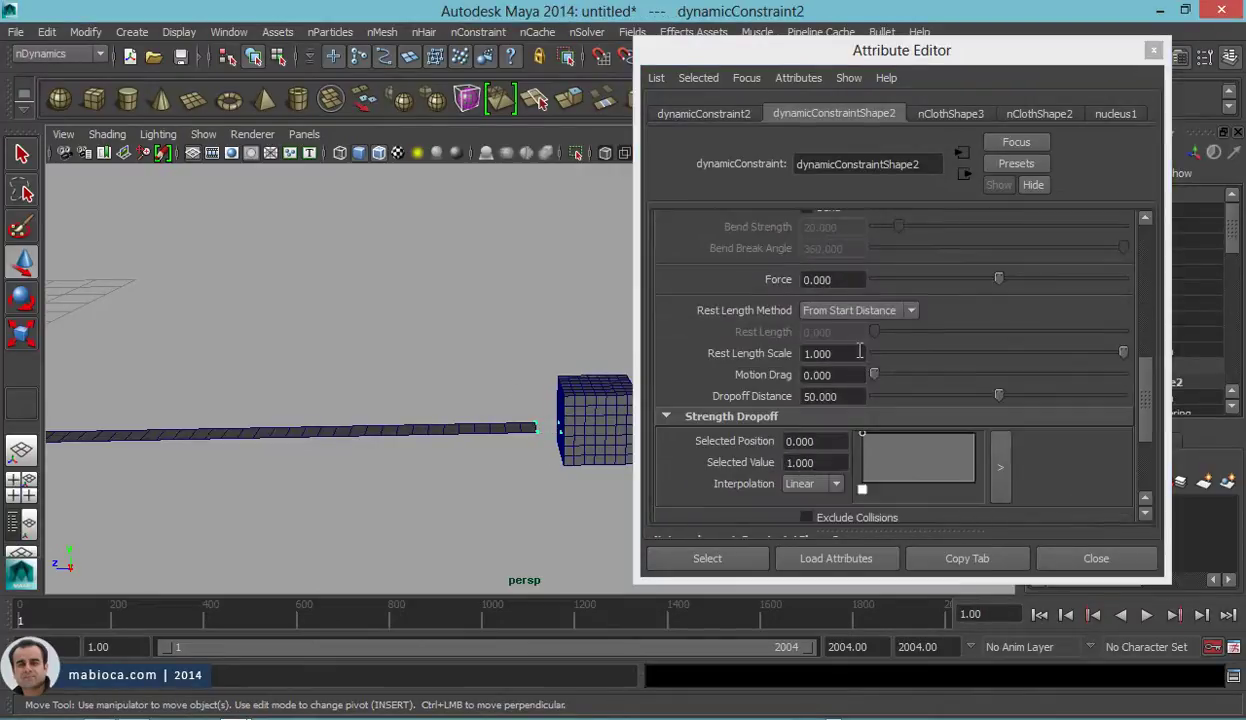
{"action": "left_click", "coordinate": [850, 310]}
{"action": "left_click", "coordinate": [868, 336]}
{"action": "left_click", "coordinate": [1096, 558]}
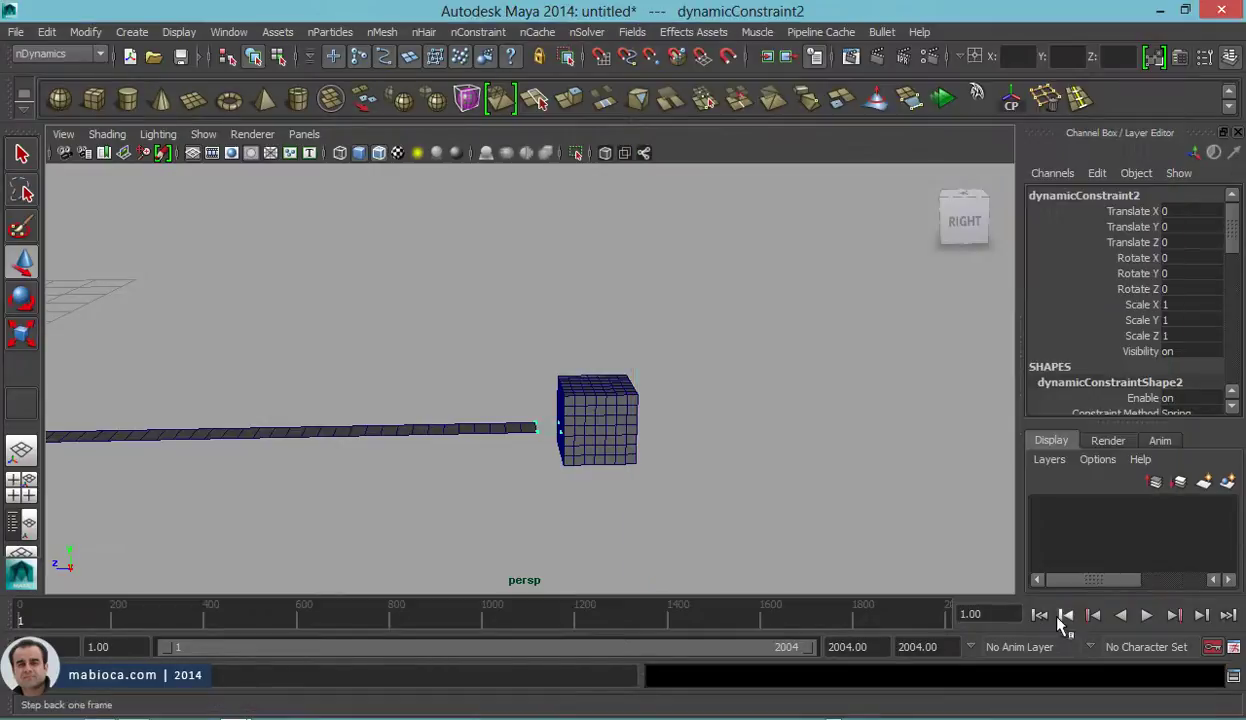
Step: Set the cube cloth nClothShape3's Rigidity to 5.469
{"action": "mouse_move", "coordinate": [570, 364]}
{"action": "left_mouse_down", "text": "alt"}
{"action": "mouse_move", "coordinate": [259, 272]}
{"action": "mouse_move", "coordinate": [626, 423]}
{"action": "left_mouse_up", "text": "alt"}
{"action": "left_click", "coordinate": [651, 428]}
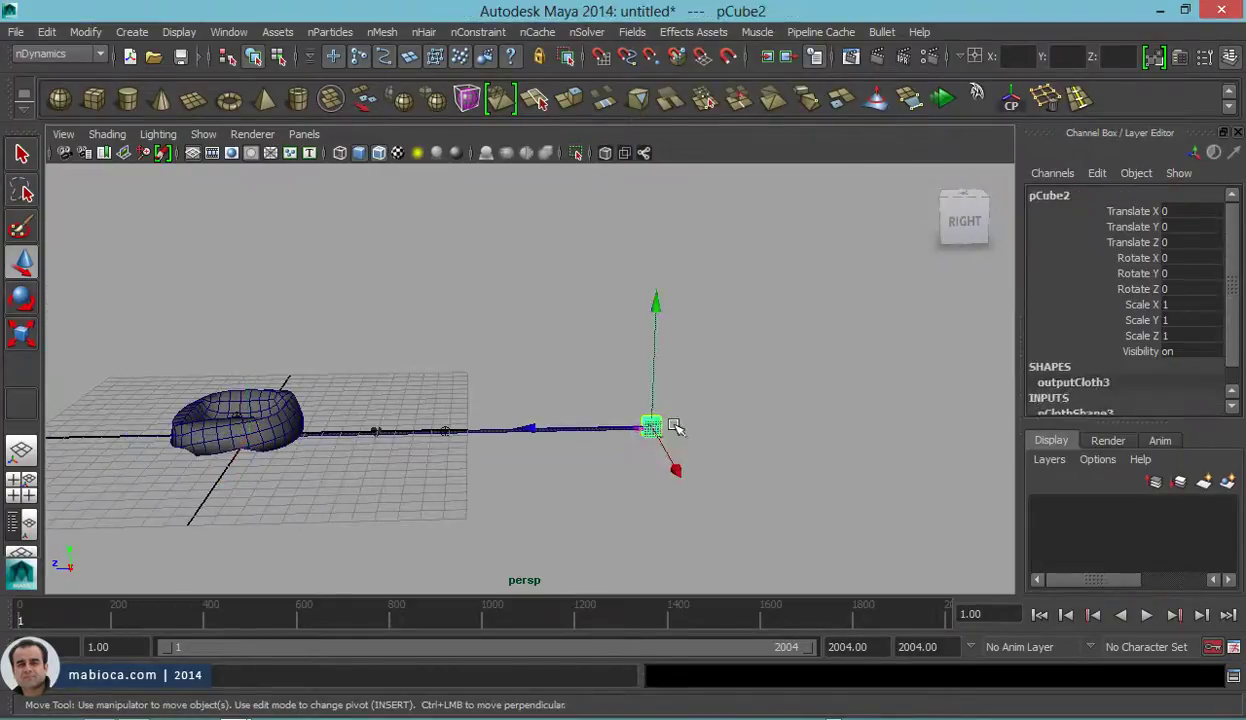
{"action": "key", "text": "ctrl+a"}
{"action": "scroll", "coordinate": [716, 337], "scroll_direction": "down", "scroll_amount": 5}
{"action": "scroll", "coordinate": [746, 348], "scroll_direction": "up", "scroll_amount": 10}
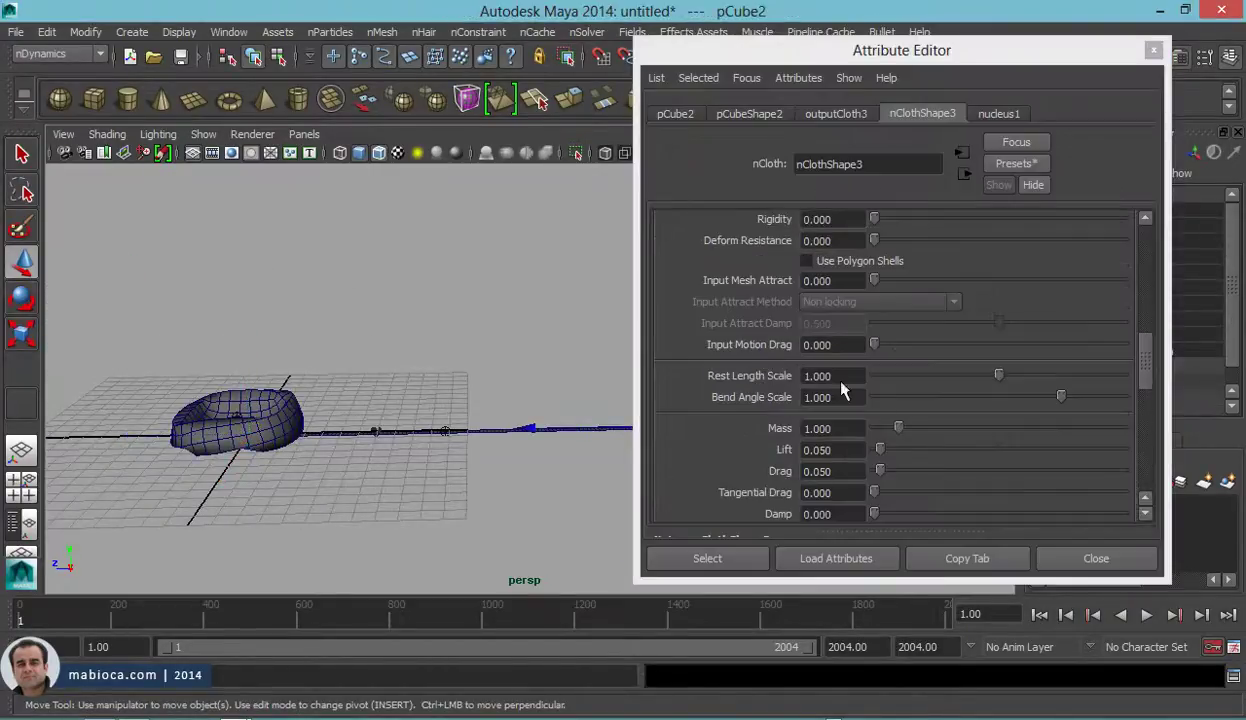
{"action": "scroll", "coordinate": [934, 394], "scroll_direction": "up", "scroll_amount": 2}
{"action": "scroll", "coordinate": [934, 380], "scroll_direction": "up", "scroll_amount": 2}
{"action": "left_click_drag", "start_coordinate": [908, 336], "coordinate": [1012, 338]}
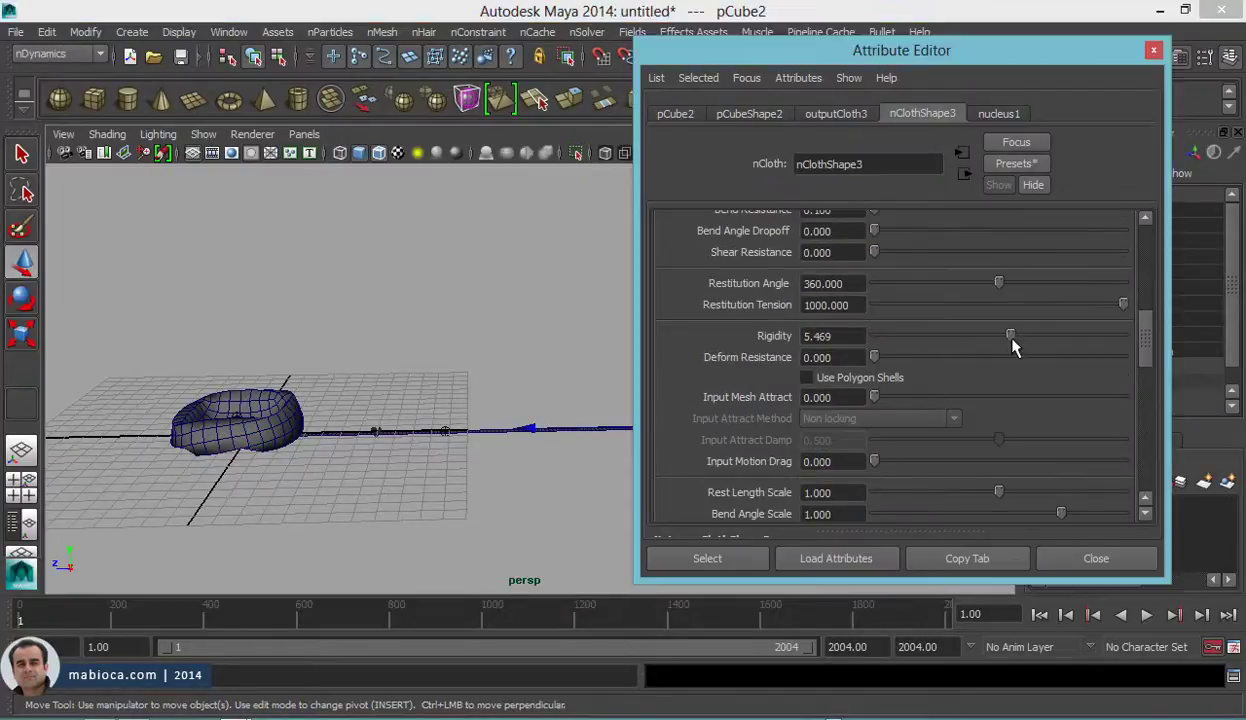
{"action": "left_click", "coordinate": [1092, 556]}
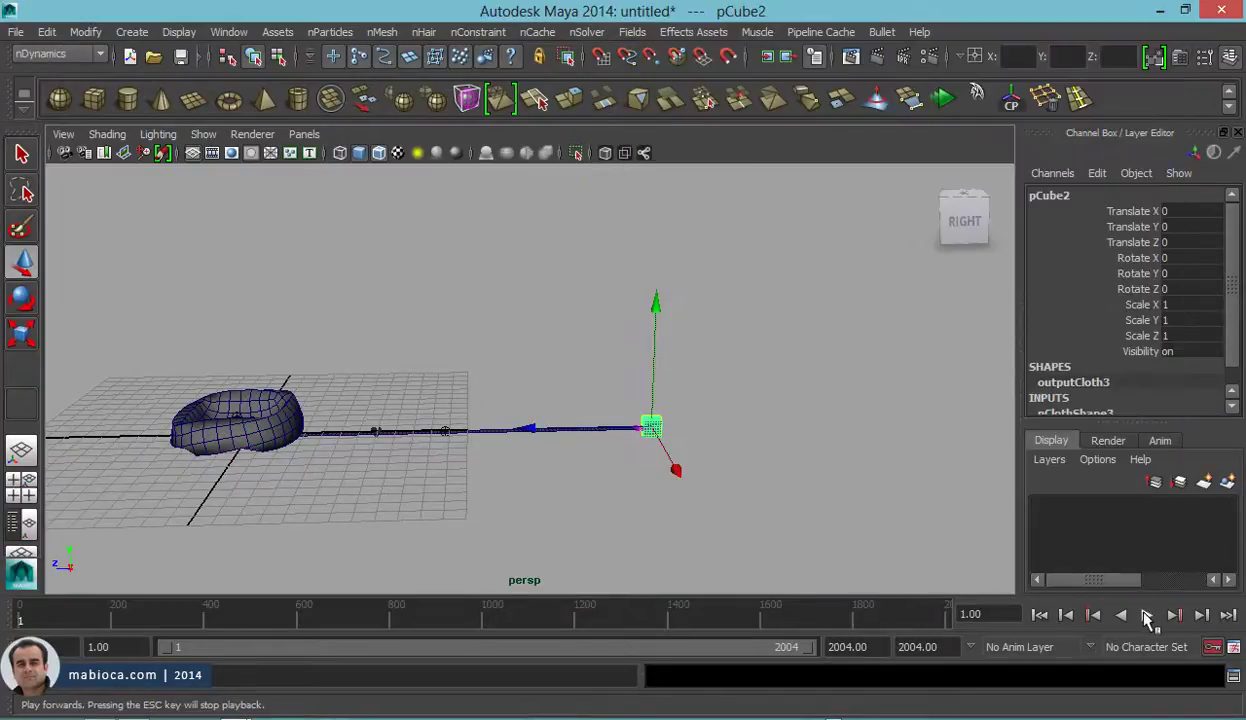
Step: Play the simulation, then stop and rewind to frame 1
{"action": "left_click", "coordinate": [1147, 616]}
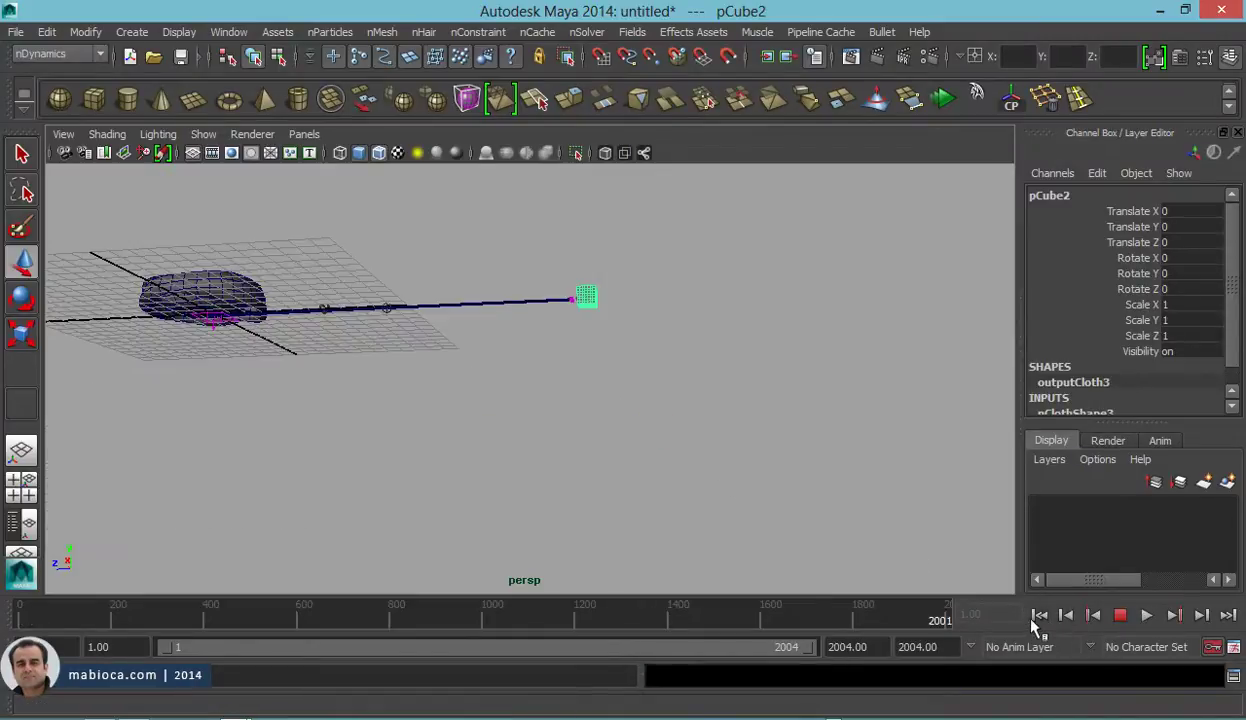
{"action": "key", "text": "alt+shift+v"}
{"action": "key", "text": "w"}
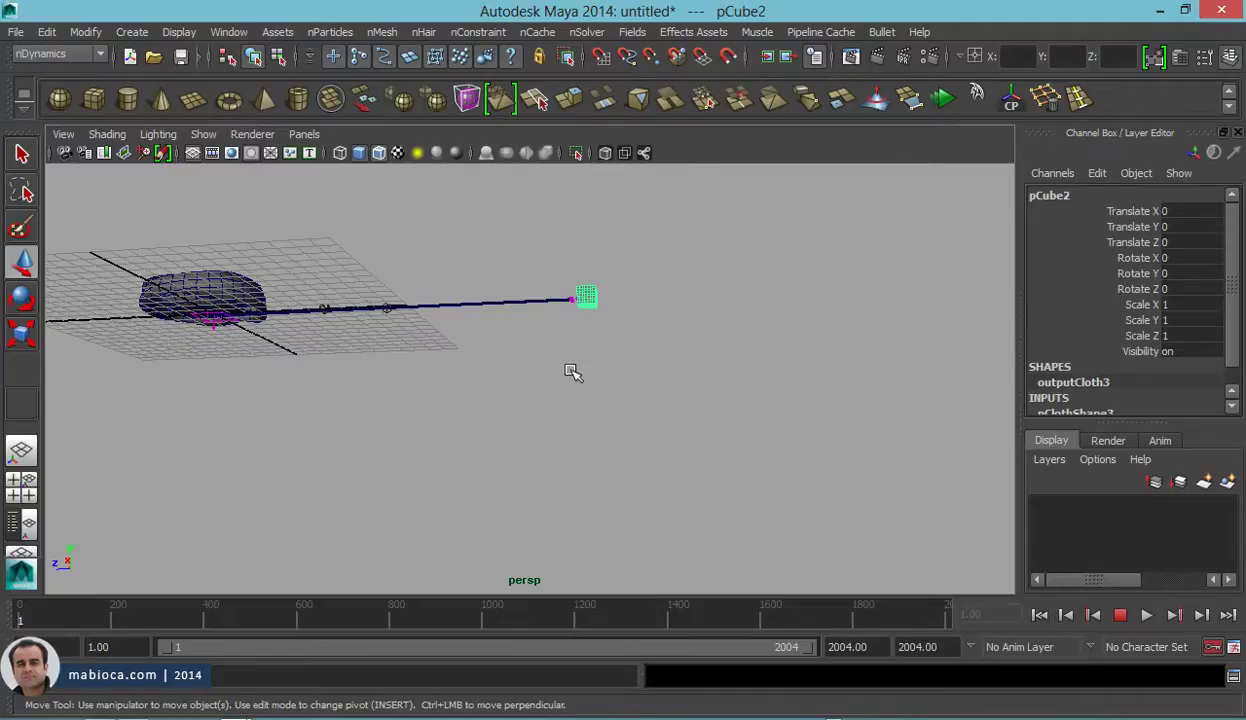
{"action": "key", "text": "ctrl+z"}
{"action": "left_click", "coordinate": [1118, 615]}
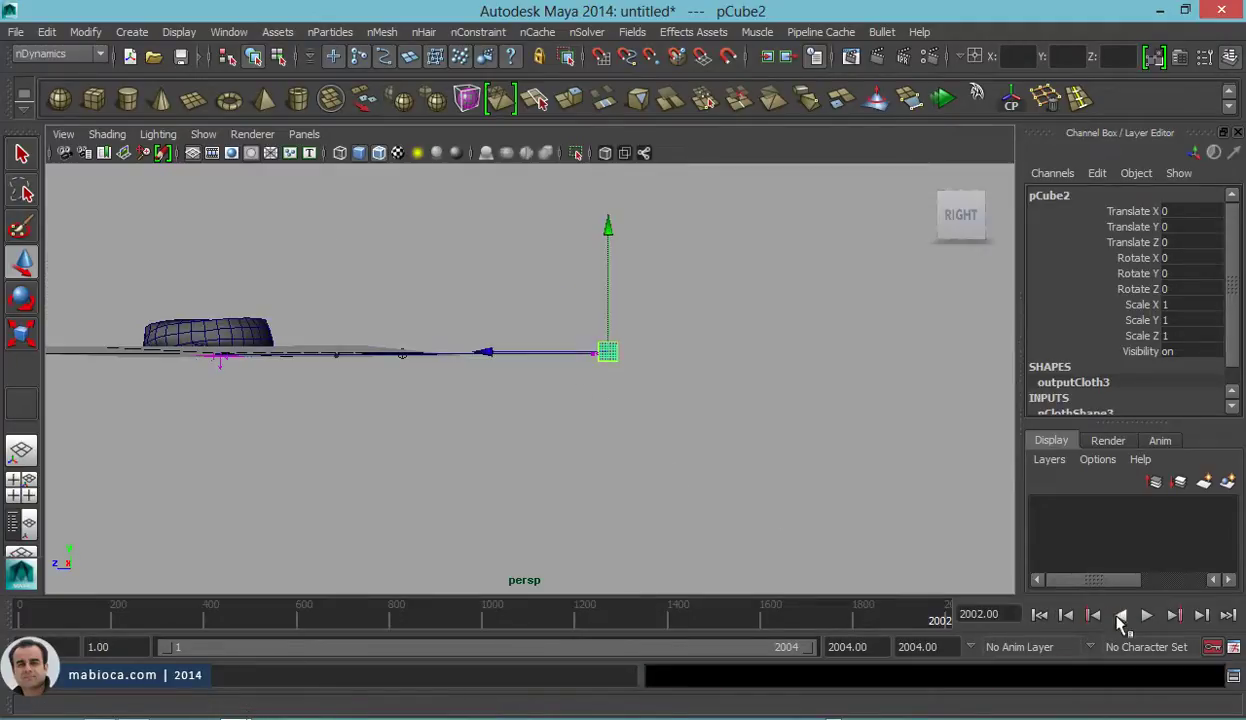
{"action": "left_click", "coordinate": [1039, 615]}
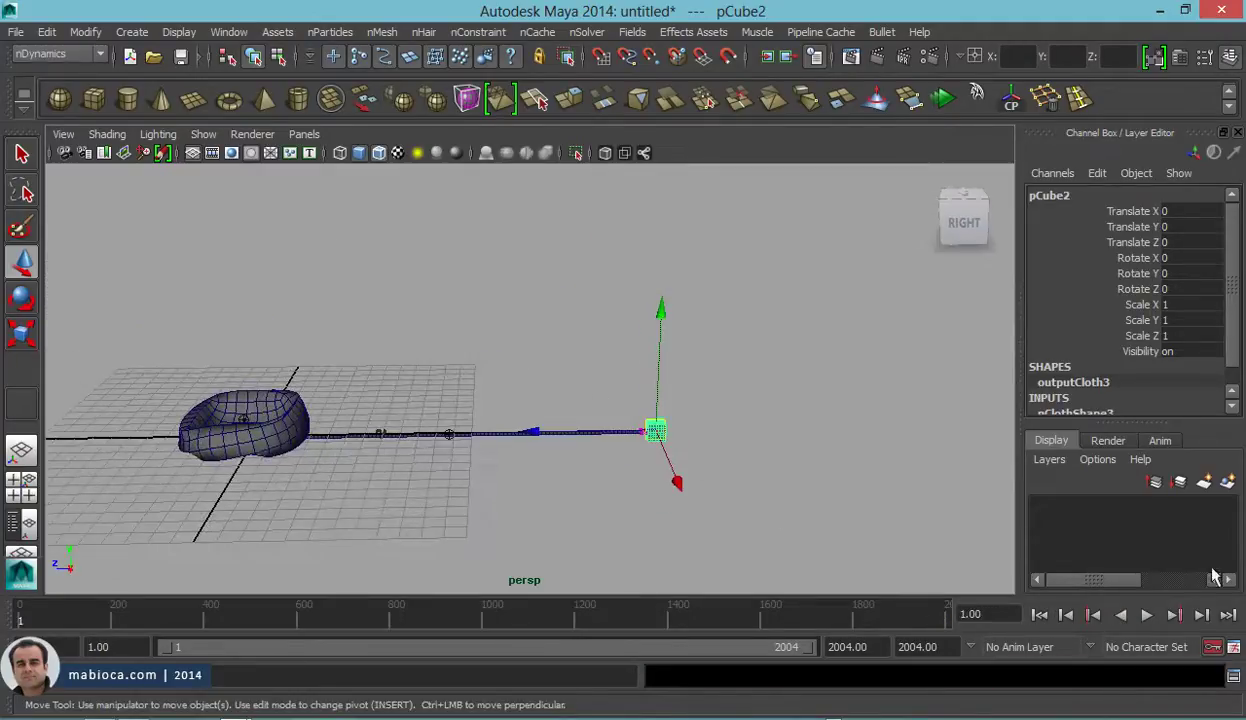
Step: Replay from the start and watch the cube dangle below the balloon until frame 265
{"action": "left_click", "coordinate": [1147, 615]}
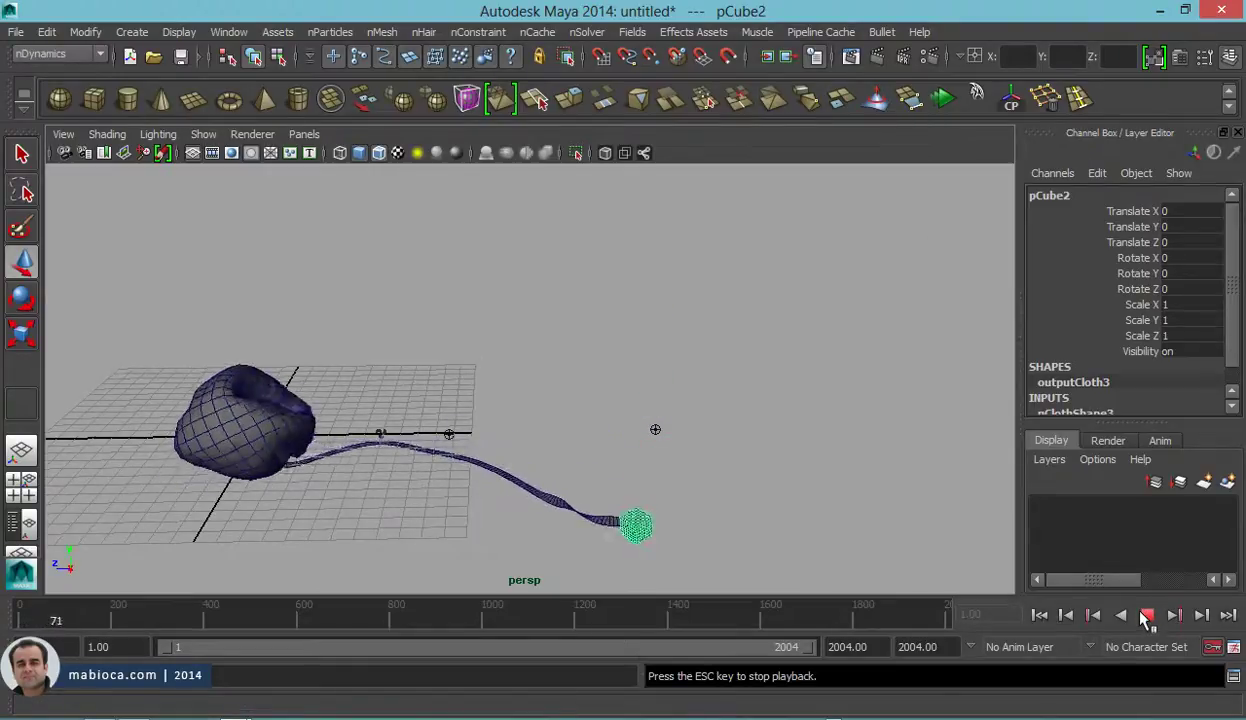
{"action": "scroll", "coordinate": [700, 488], "scroll_direction": "down", "scroll_amount": 3}
{"action": "scroll", "coordinate": [673, 480], "scroll_direction": "down", "scroll_amount": 3}
{"action": "scroll", "coordinate": [665, 479], "scroll_direction": "down", "scroll_amount": 2}
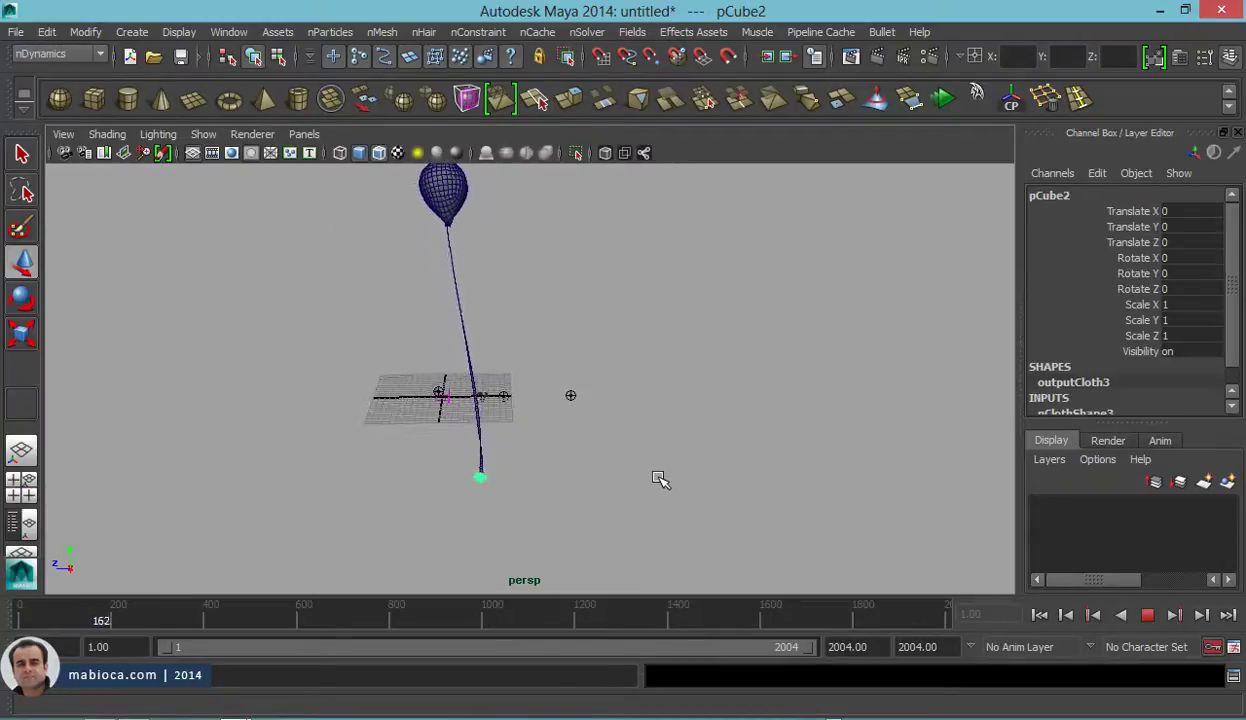
{"action": "left_click_drag", "start_coordinate": [642, 478], "coordinate": [584, 411], "text": "alt"}
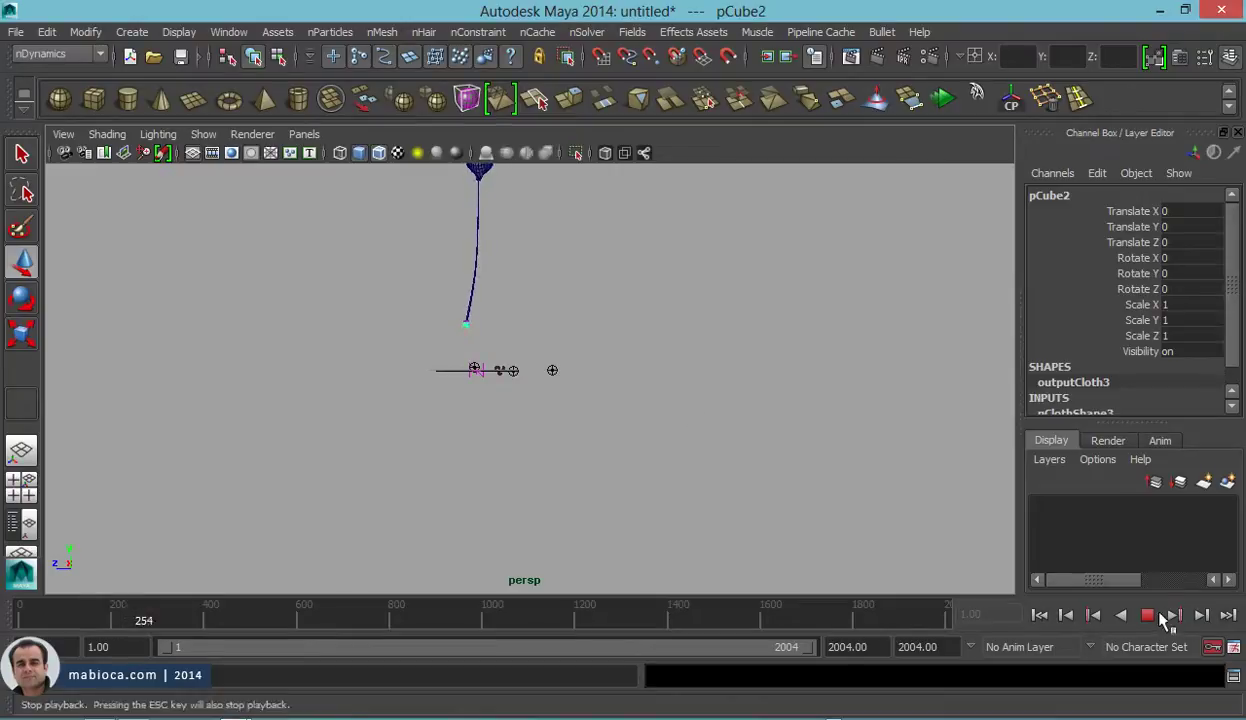
{"action": "left_click", "coordinate": [1147, 615]}
{"action": "key", "text": "ctrl+a"}
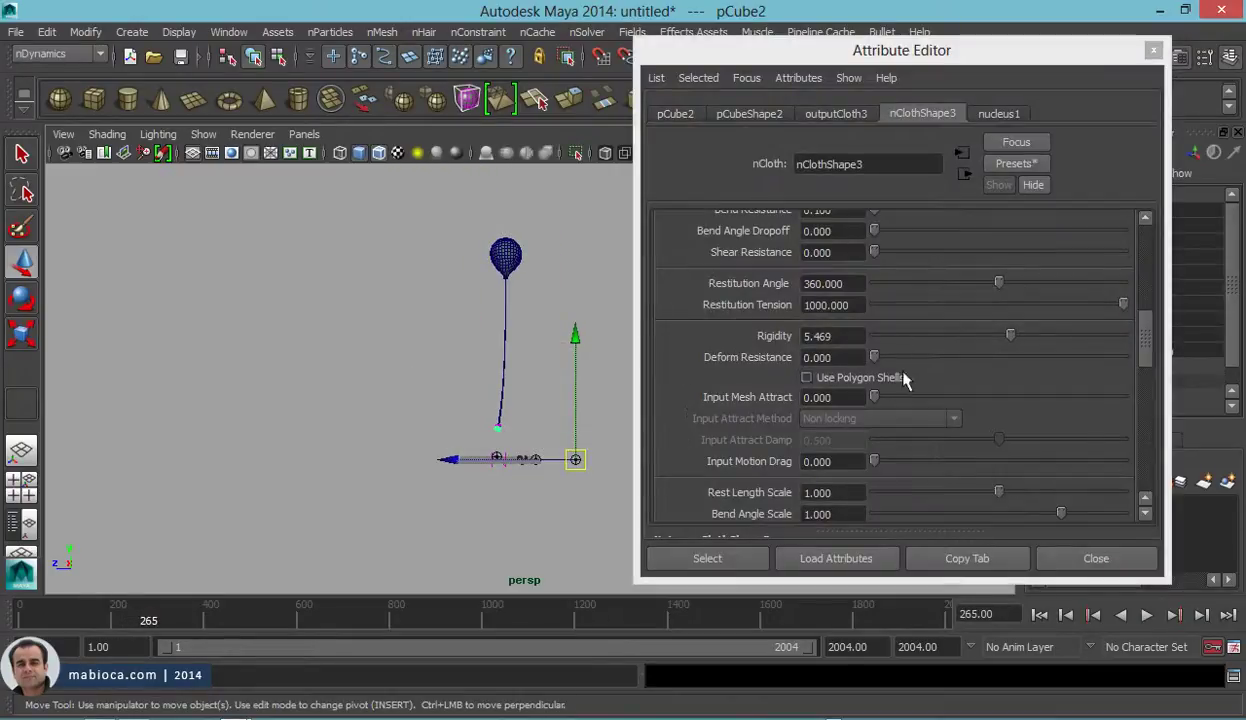
Step: Set the cube cloth's Mass to 5 and play to test the heavier weight
{"action": "scroll", "coordinate": [870, 377], "scroll_direction": "up", "scroll_amount": 3}
{"action": "scroll", "coordinate": [867, 370], "scroll_direction": "down", "scroll_amount": 4}
{"action": "scroll", "coordinate": [866, 367], "scroll_direction": "down", "scroll_amount": 3}
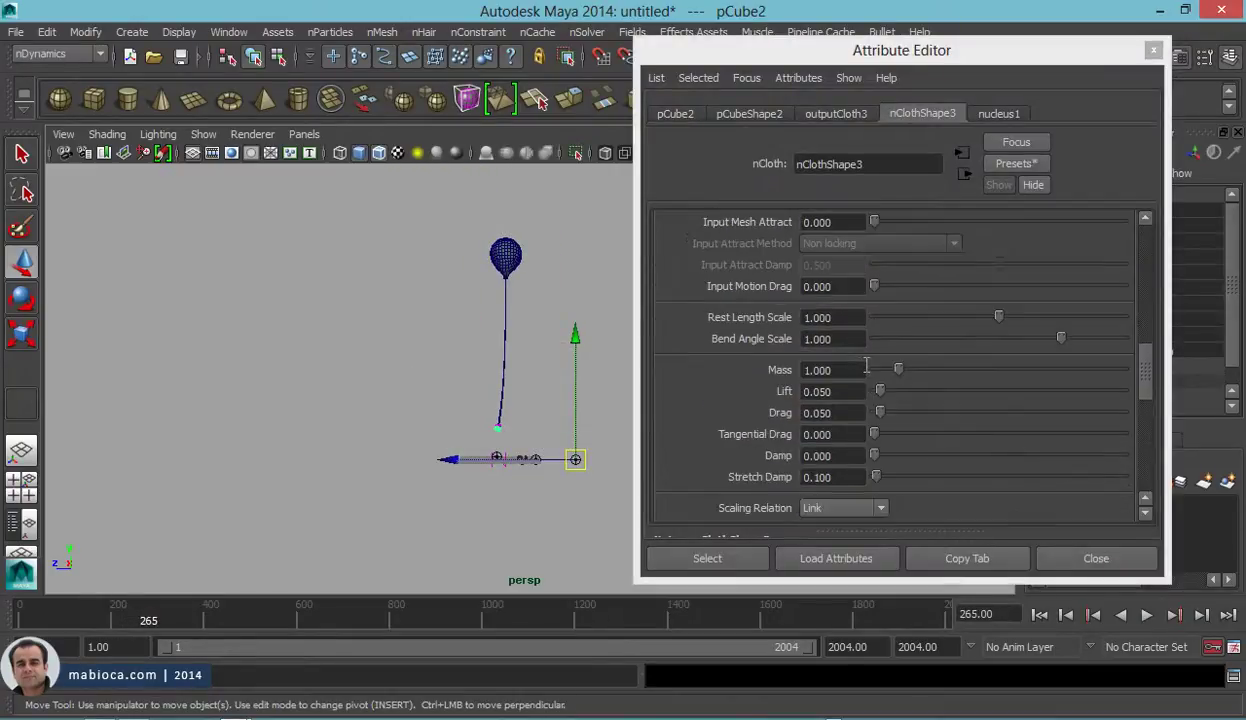
{"action": "left_click", "coordinate": [856, 370]}
{"action": "type", "text": "5"}
{"action": "key", "text": "Return"}
{"action": "left_click", "coordinate": [1150, 616]}
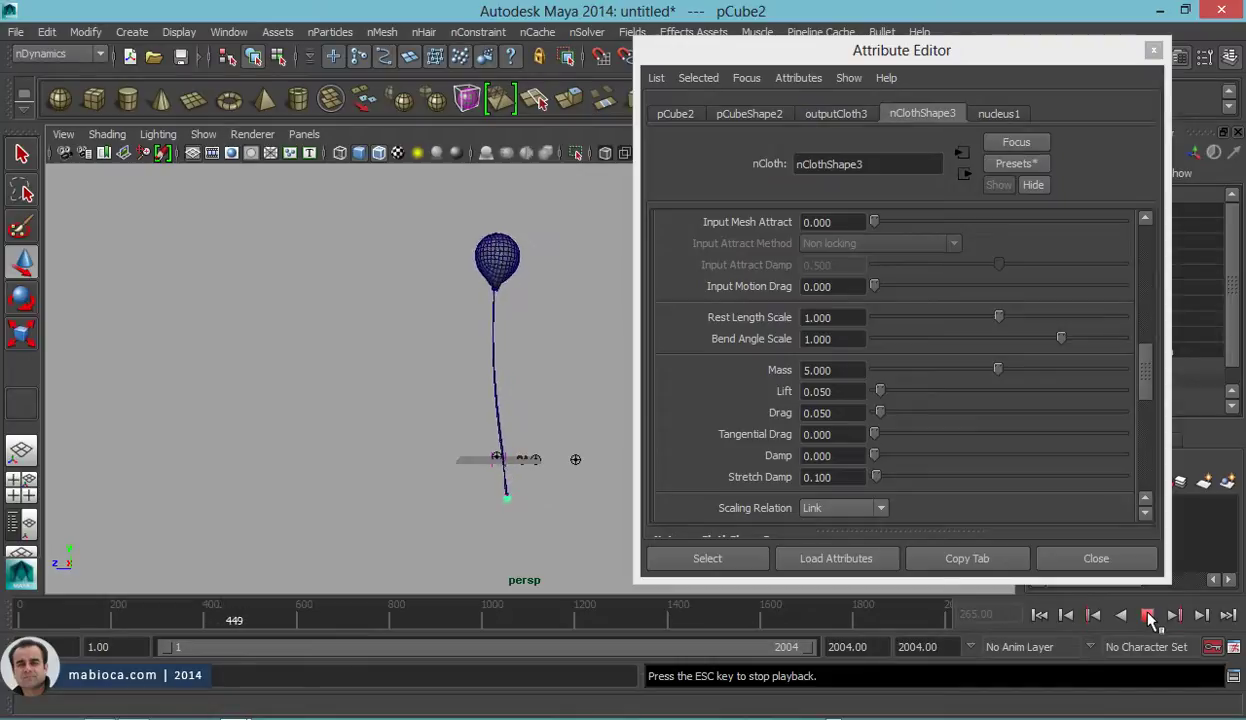
{"action": "left_click", "coordinate": [1148, 616]}
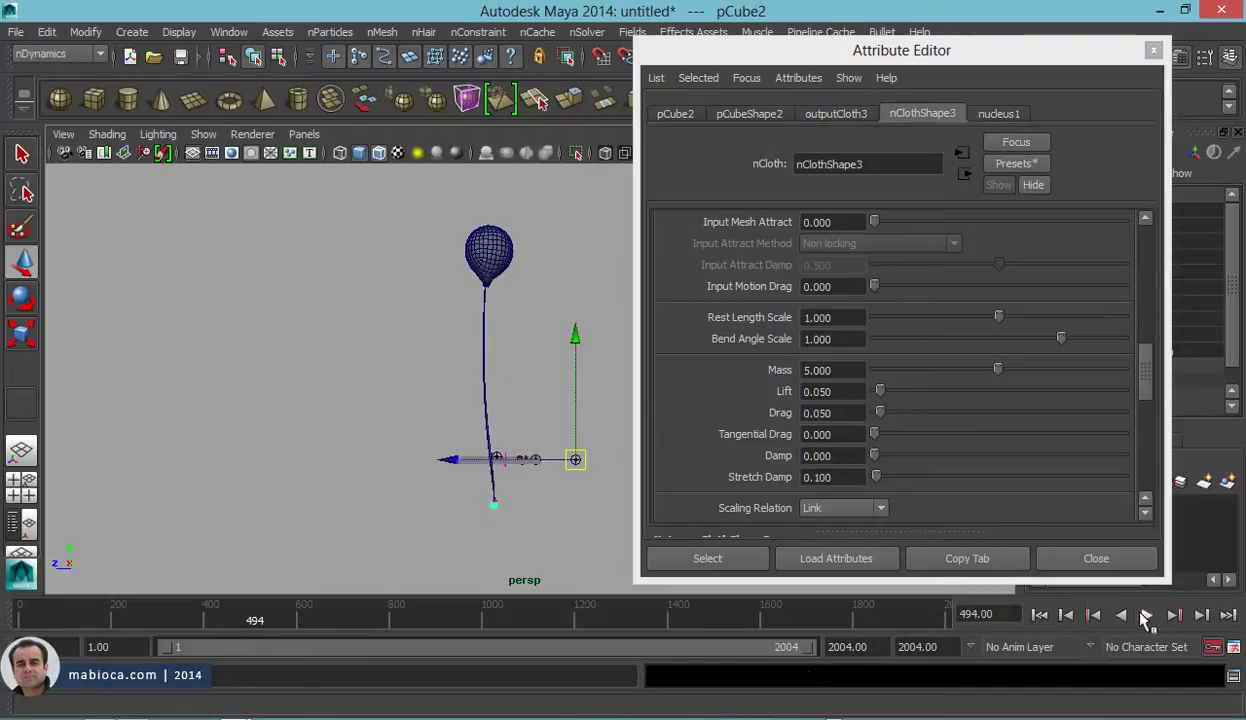
{"action": "mouse_move", "coordinate": [548, 389]}
{"action": "left_mouse_down", "text": "alt"}
{"action": "mouse_move", "coordinate": [473, 420]}
{"action": "mouse_move", "coordinate": [353, 399]}
{"action": "left_mouse_up", "text": "alt"}
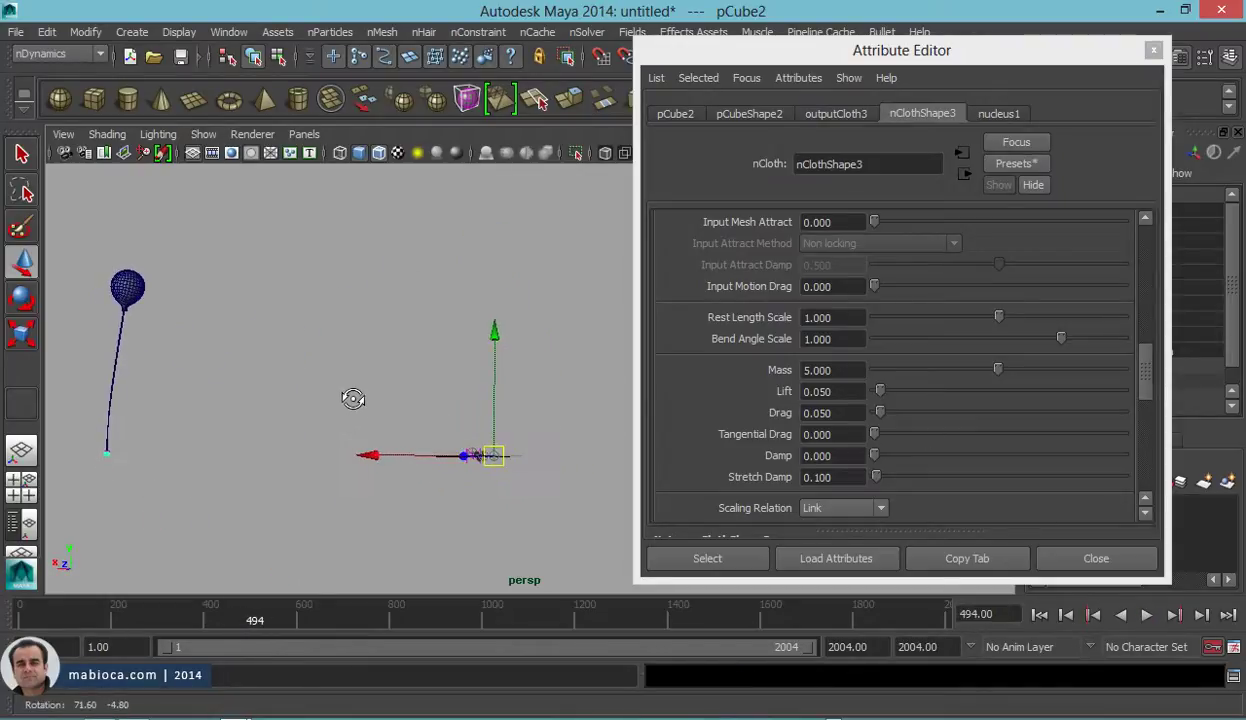
{"action": "mouse_move", "coordinate": [373, 392]}
{"action": "middle_mouse_down", "text": "alt"}
{"action": "mouse_move", "coordinate": [411, 364]}
{"action": "mouse_move", "coordinate": [470, 381]}
{"action": "mouse_move", "coordinate": [498, 409]}
{"action": "middle_mouse_up", "text": "alt"}
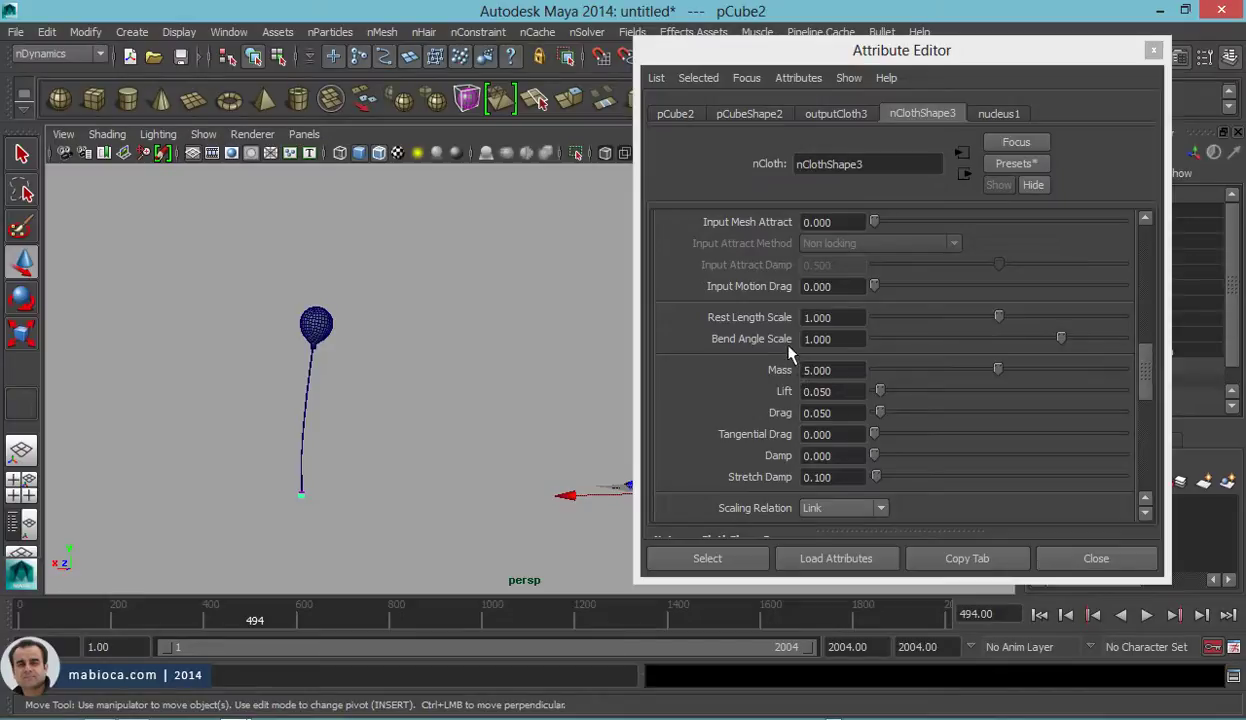
Step: Test Mass 0.5 in playback, then set Mass back to 1
{"action": "left_click", "coordinate": [834, 369]}
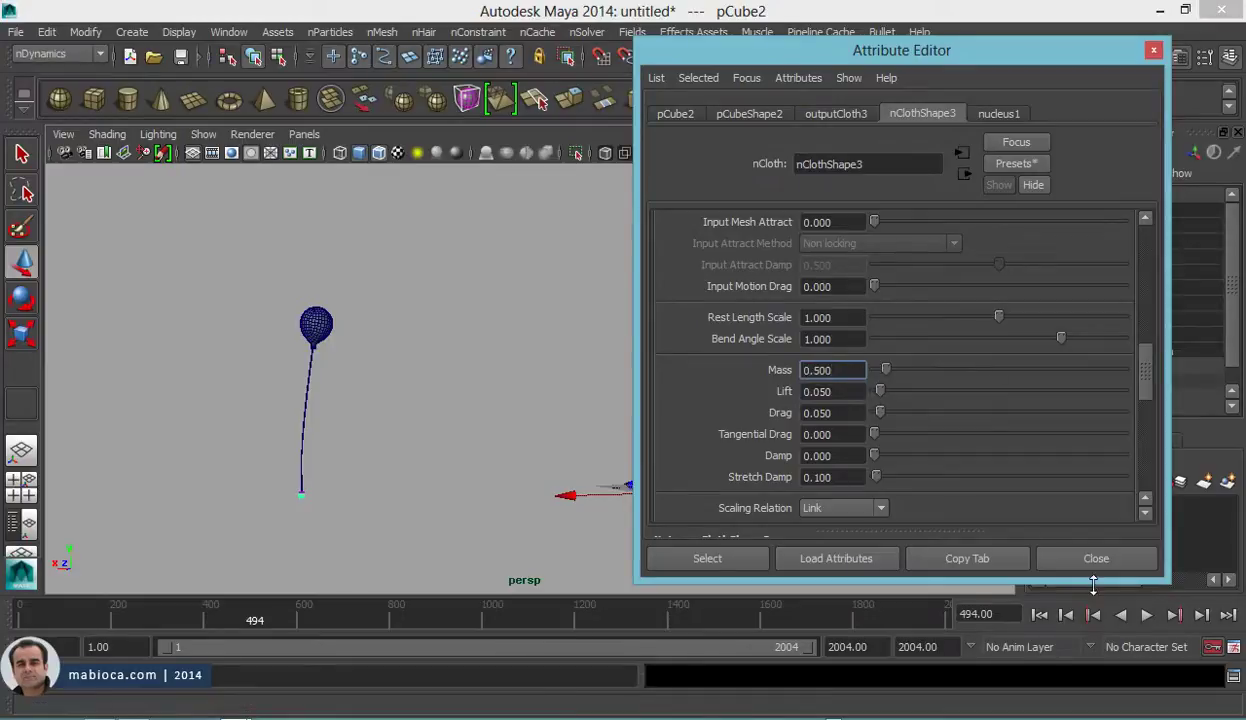
{"action": "left_click", "coordinate": [1147, 614]}
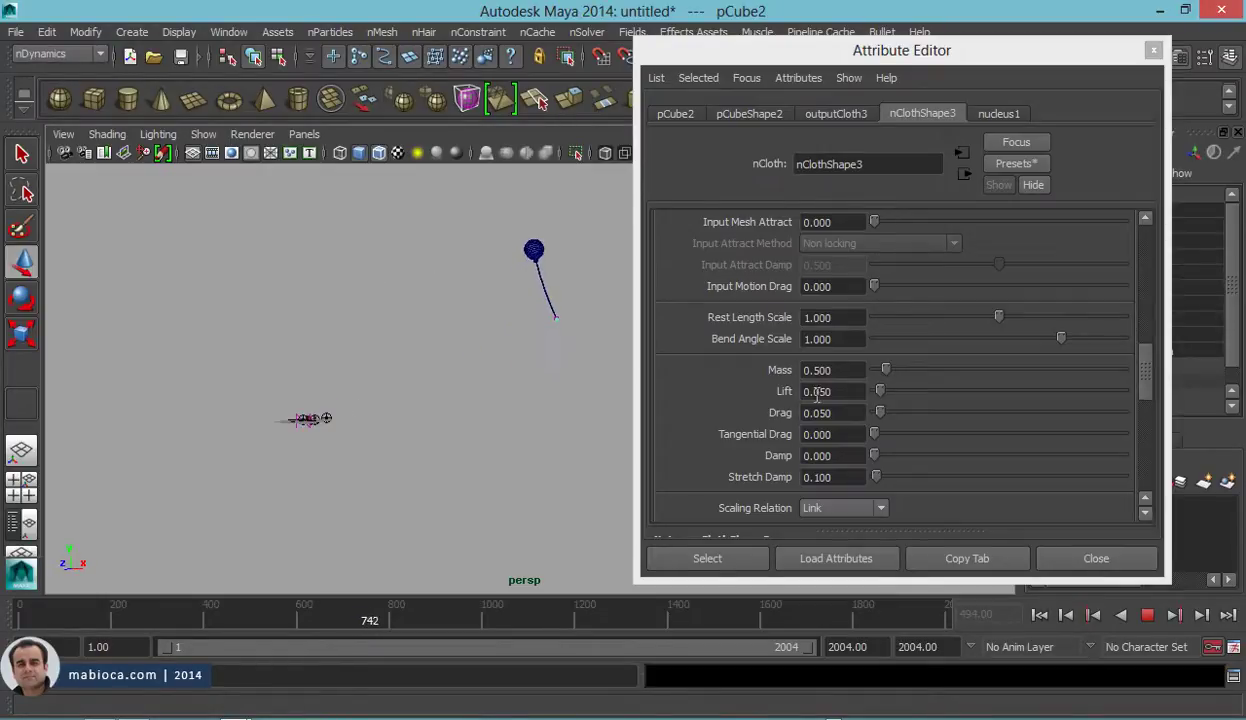
{"action": "double_click", "coordinate": [840, 372]}
{"action": "type", "text": "1"}
{"action": "key", "text": "Return"}
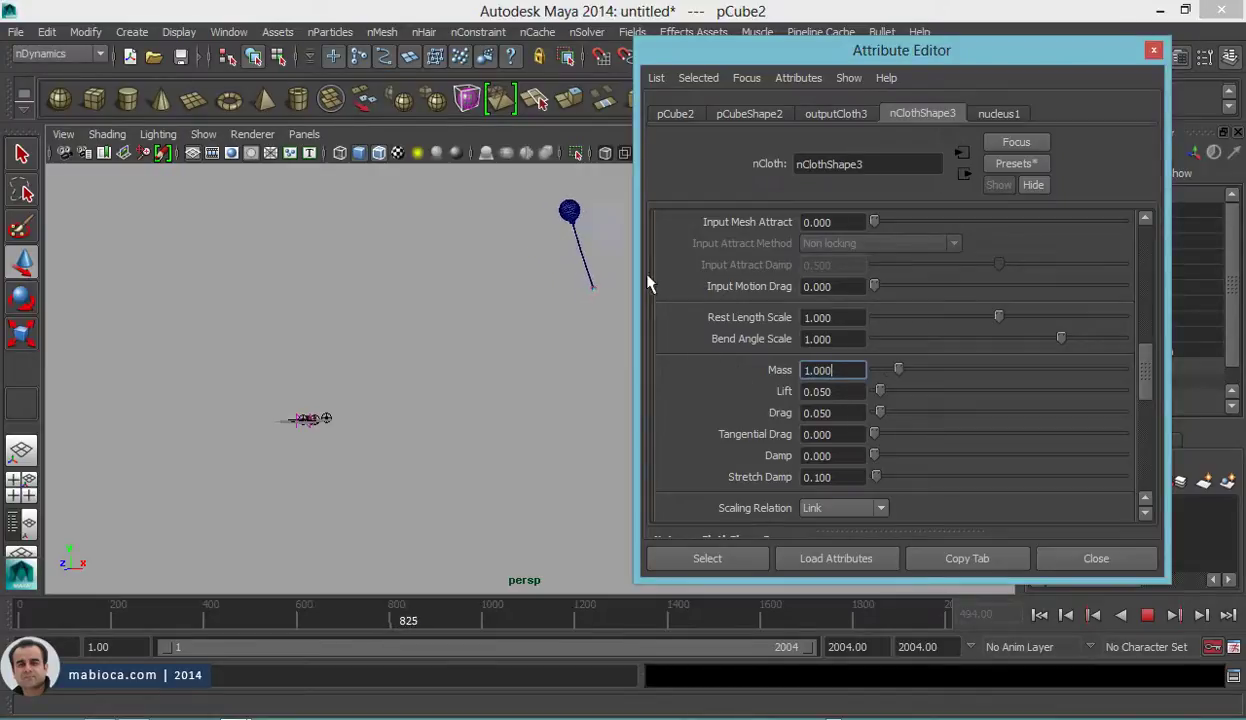
Step: Set nucleus1 Wind Speed to 34.961 and Wind Noise to 1, then stop playback
{"action": "left_click", "coordinate": [998, 113]}
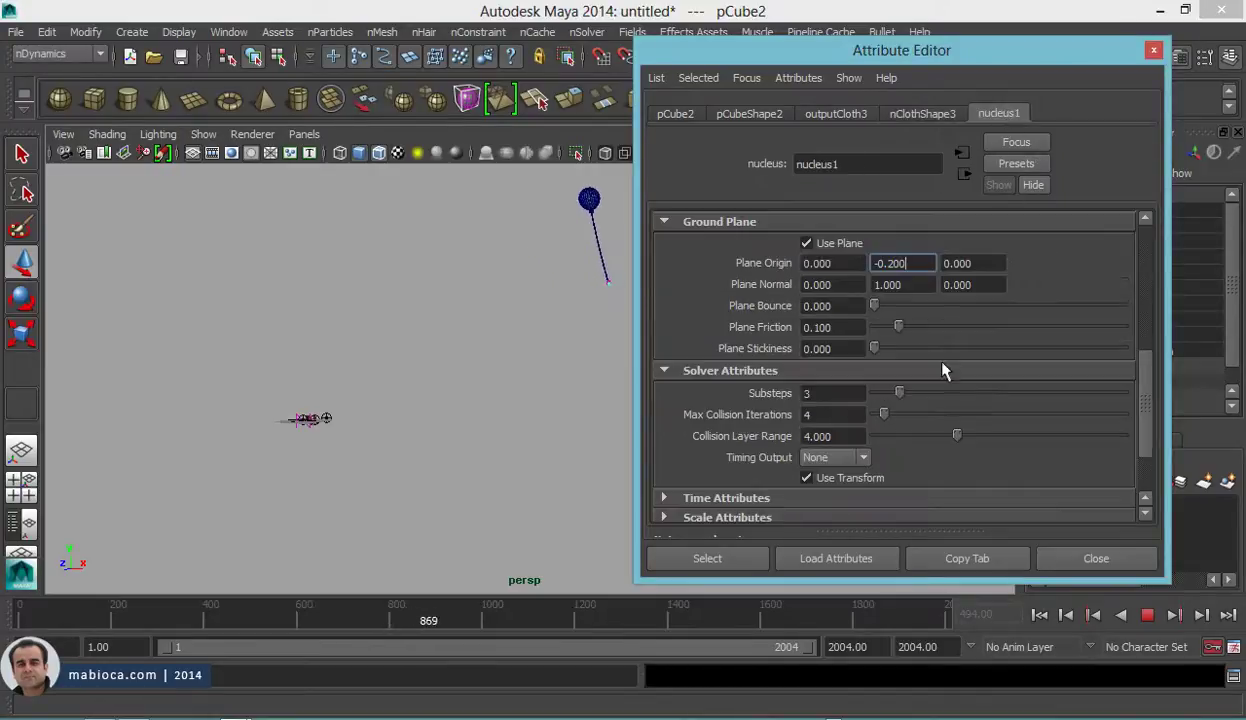
{"action": "scroll", "coordinate": [897, 420], "scroll_direction": "up", "scroll_amount": 1}
{"action": "scroll", "coordinate": [898, 416], "scroll_direction": "up", "scroll_amount": 3}
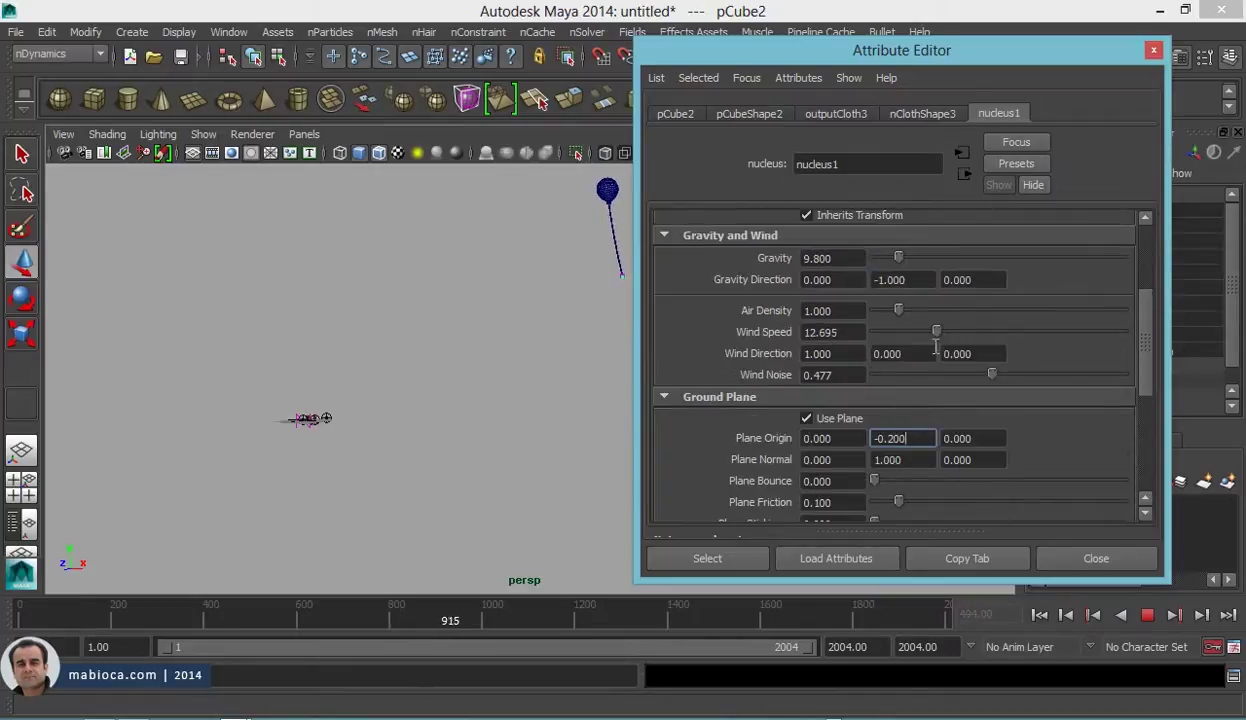
{"action": "left_click_drag", "start_coordinate": [936, 331], "coordinate": [1048, 331]}
{"action": "left_click_drag", "start_coordinate": [1023, 375], "coordinate": [1123, 374]}
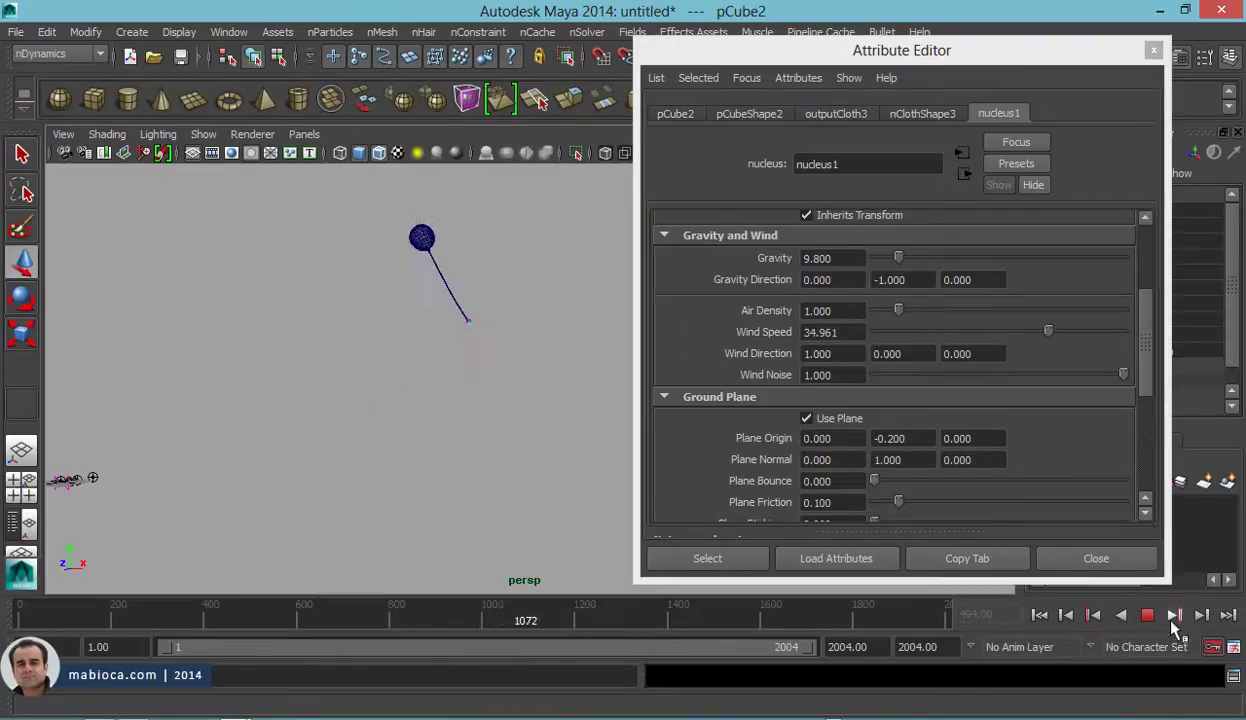
{"action": "left_click", "coordinate": [1147, 615]}
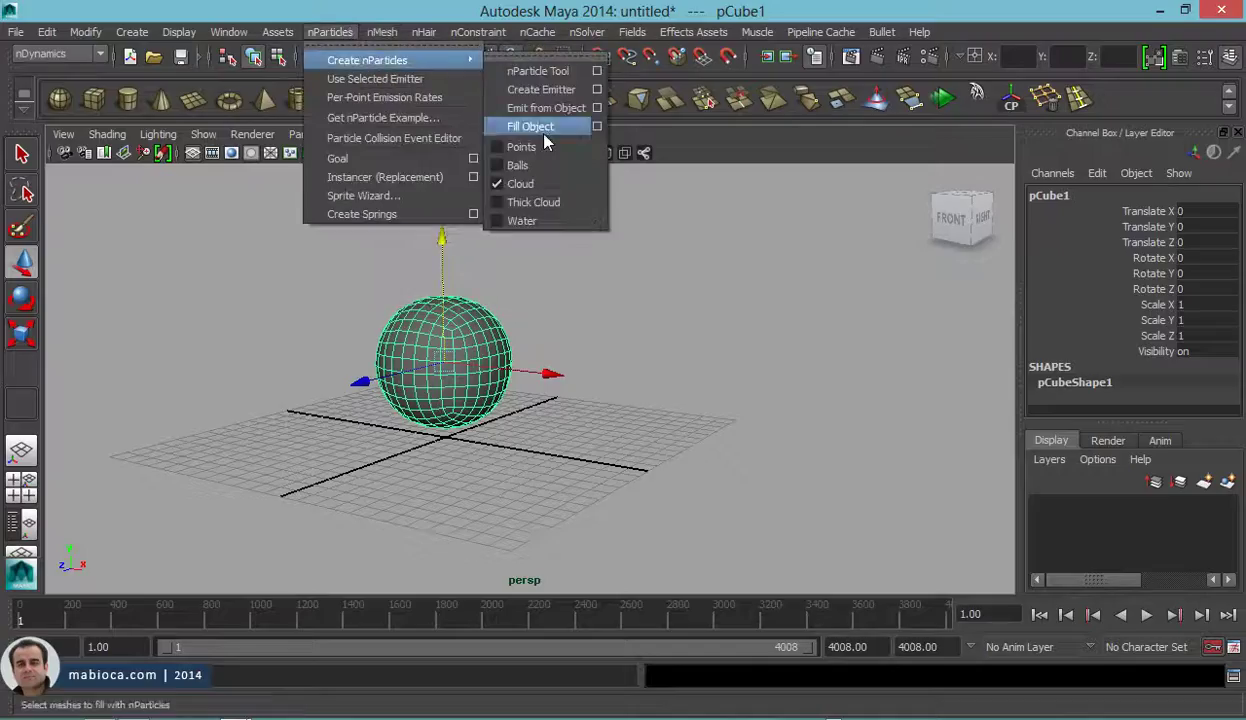
Step: Create a Balls-style nParticle emitter and move it right and up beside the sphere
{"action": "left_click", "coordinate": [540, 56]}
{"action": "left_click", "coordinate": [519, 156]}
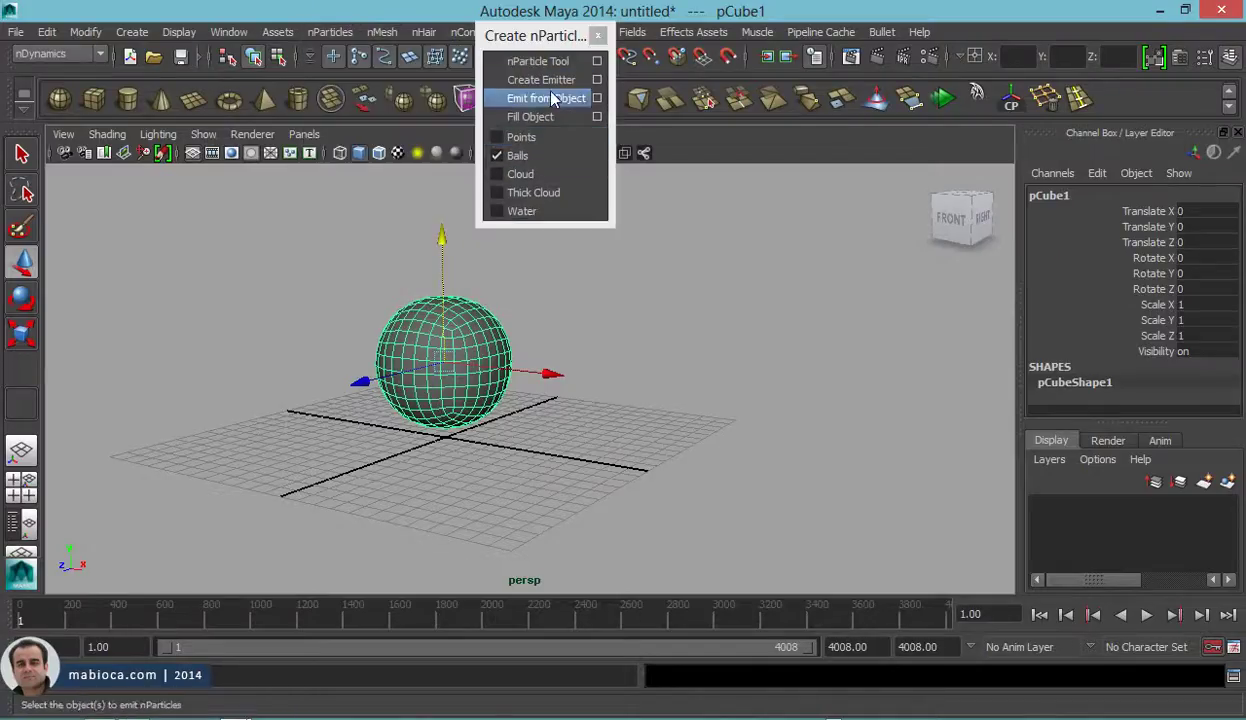
{"action": "left_click", "coordinate": [541, 80]}
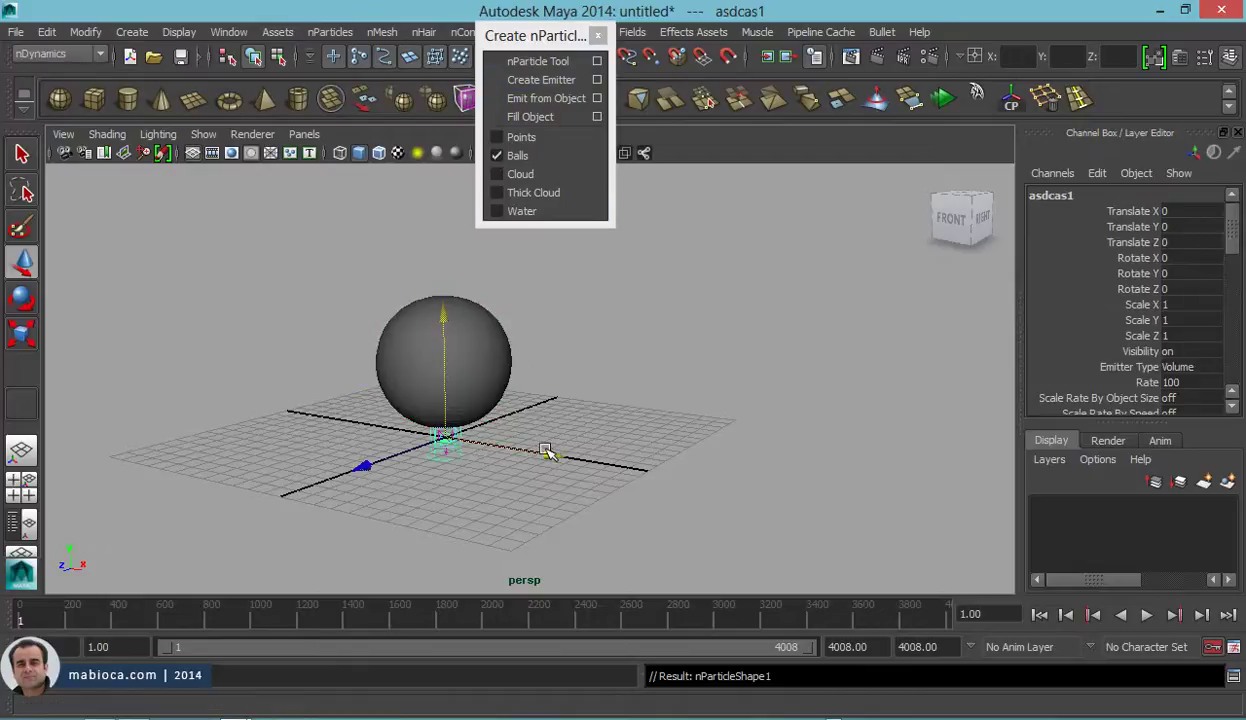
{"action": "left_click_drag", "start_coordinate": [545, 451], "coordinate": [862, 462]}
{"action": "left_click_drag", "start_coordinate": [812, 366], "coordinate": [800, 263]}
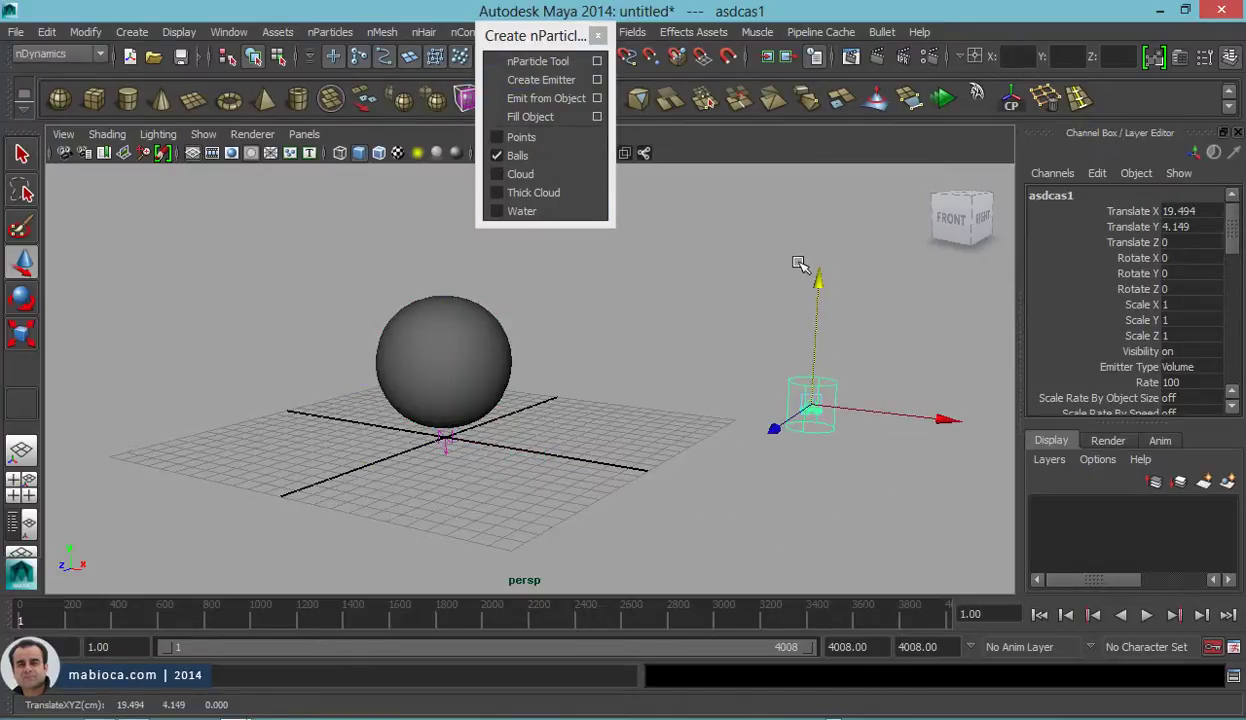
{"action": "left_click", "coordinate": [597, 35]}
Step: Set the emitter's Away From Axis speed to 0
{"action": "key", "text": "e"}
{"action": "mouse_move", "coordinate": [895, 464]}
{"action": "left_mouse_down", "text": "alt"}
{"action": "mouse_move", "coordinate": [655, 383]}
{"action": "mouse_move", "coordinate": [700, 331]}
{"action": "left_mouse_up", "text": "alt"}
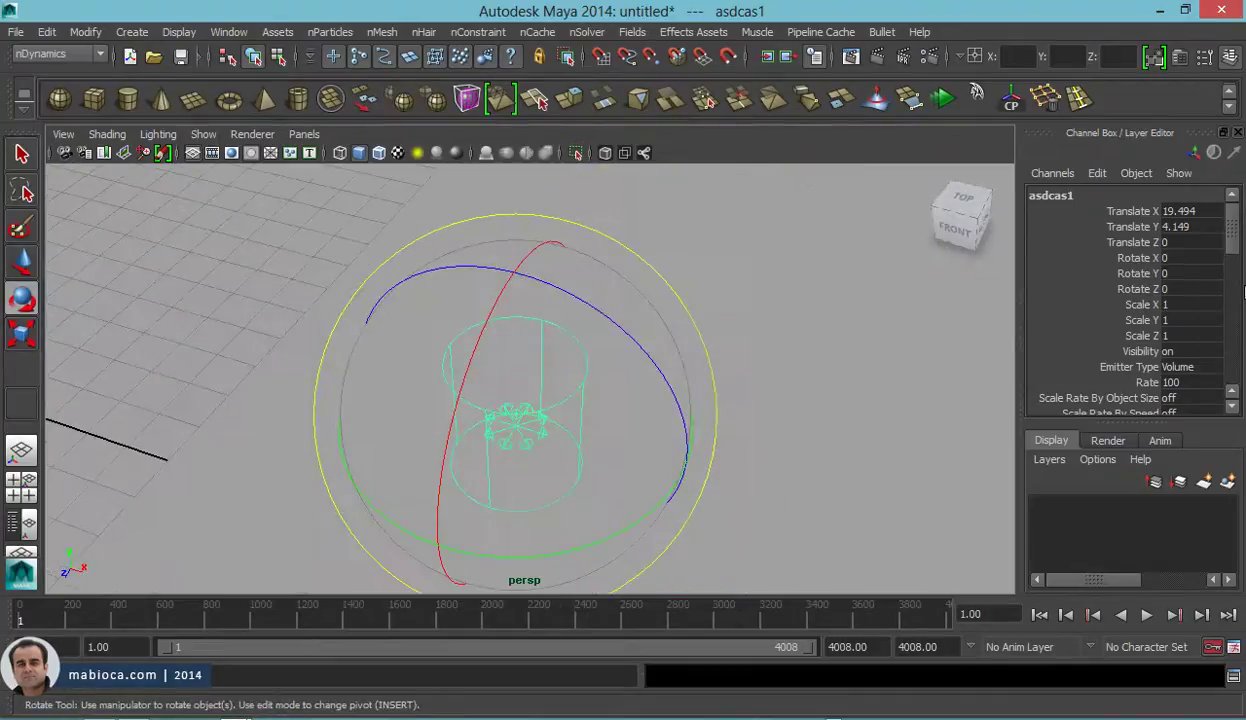
{"action": "left_click_drag", "start_coordinate": [1237, 250], "coordinate": [1244, 357]}
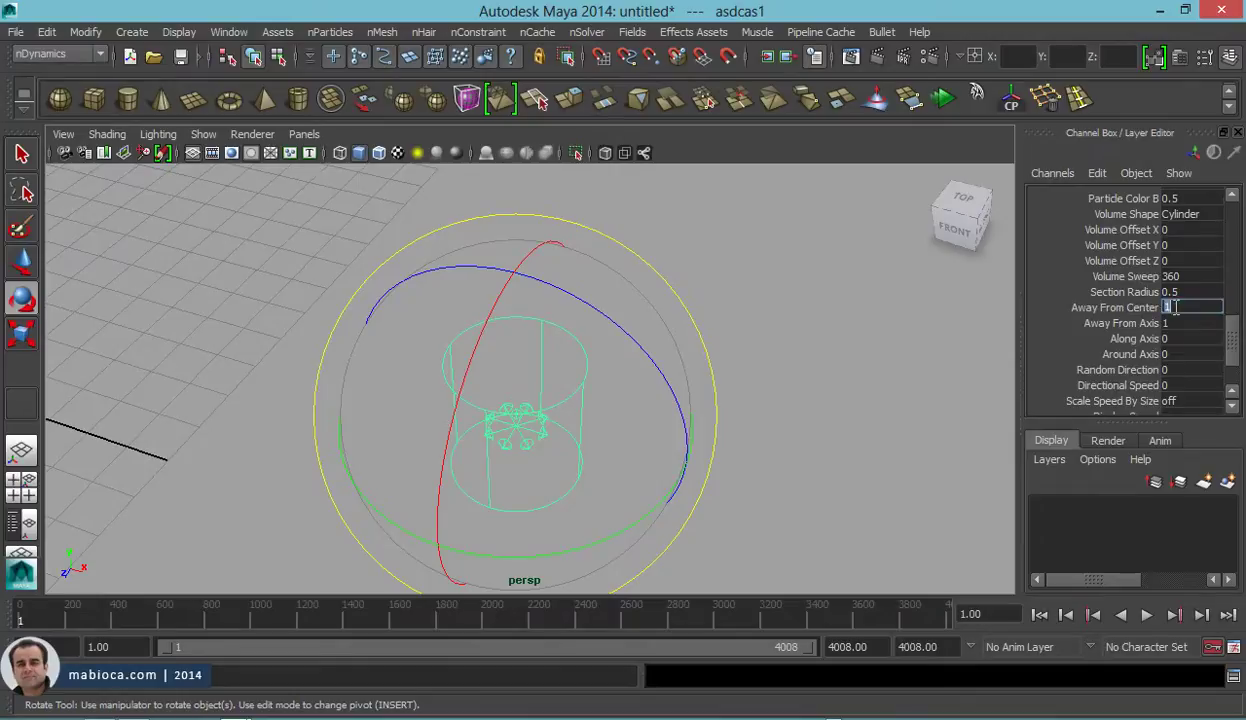
{"action": "type", "text": "0"}
{"action": "key", "text": "Tab"}
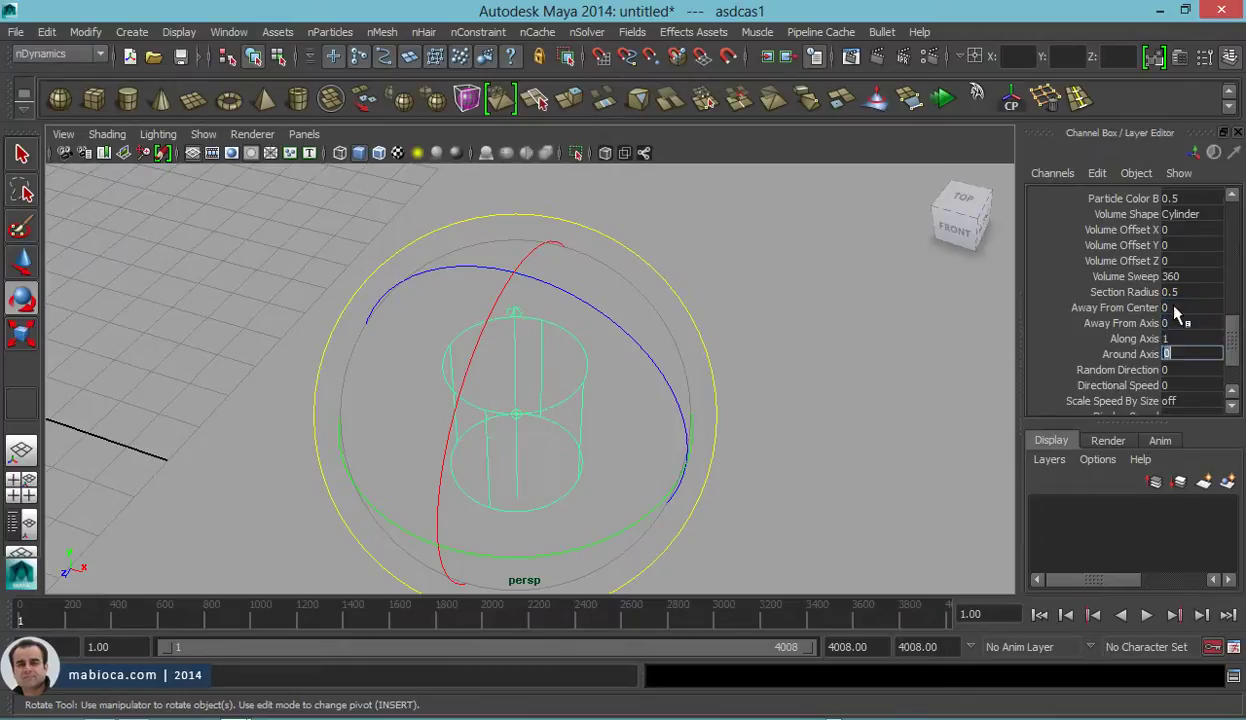
{"action": "key", "text": "ctrl+a"}
Step: Flatten the emitter to 0.197 Y scale and rotate it 66.245 in Z
{"action": "key", "text": "r"}
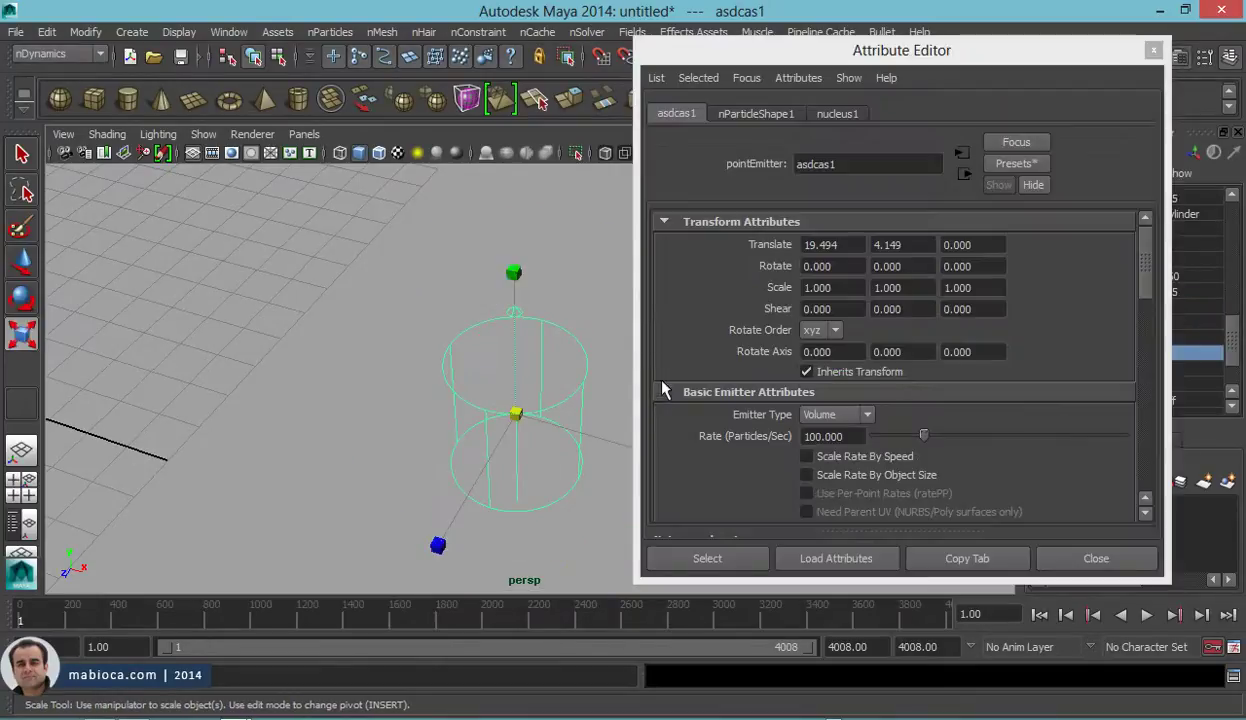
{"action": "left_click_drag", "start_coordinate": [520, 268], "coordinate": [532, 358]}
{"action": "key", "text": "e"}
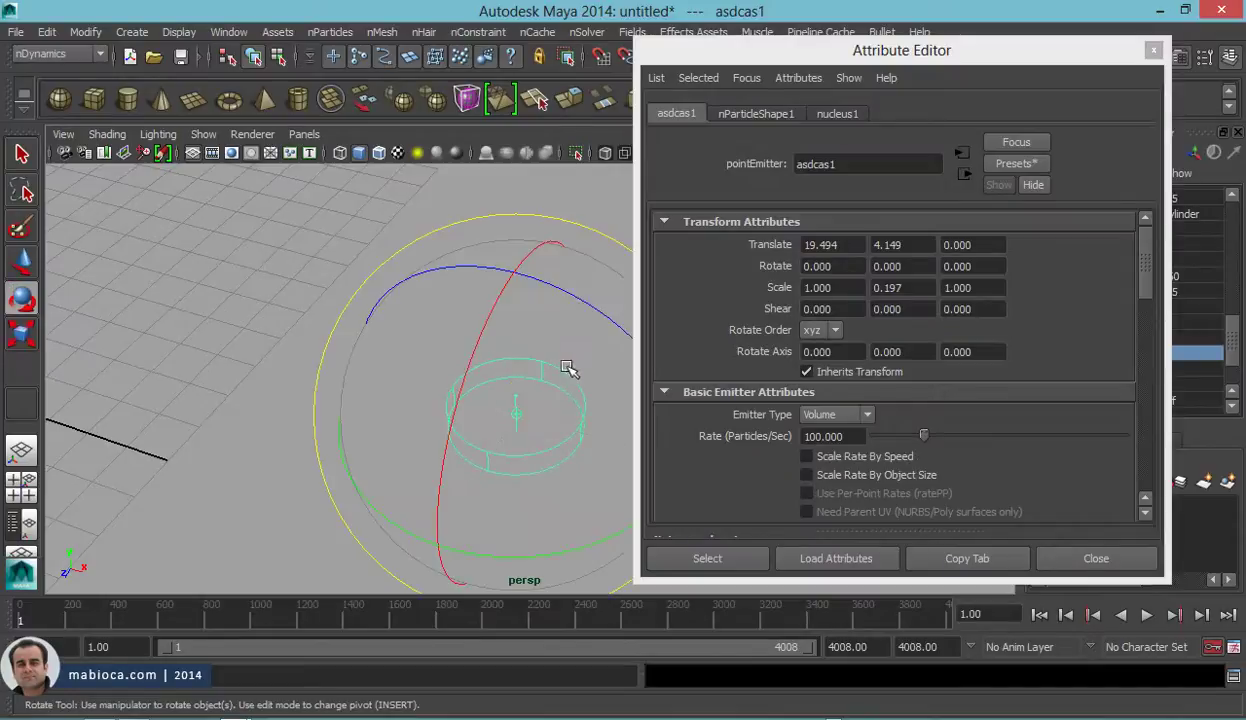
{"action": "left_click_drag", "start_coordinate": [584, 306], "coordinate": [431, 256]}
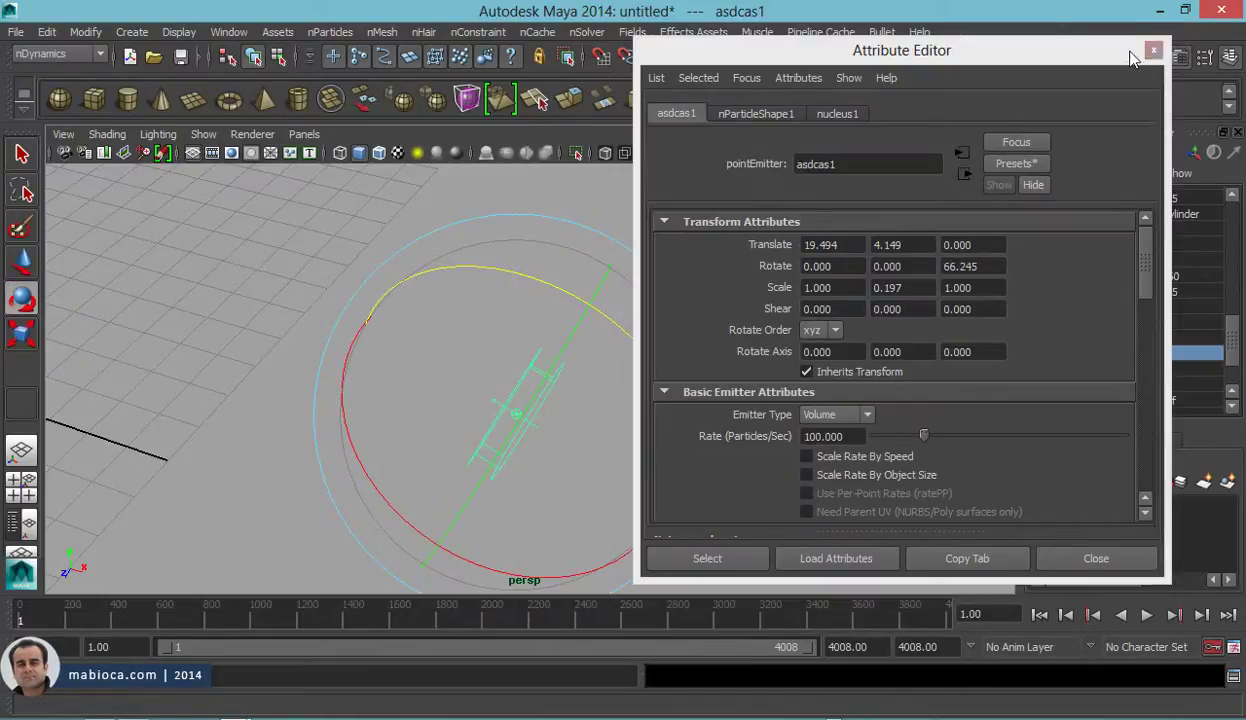
{"action": "left_click", "coordinate": [1153, 49]}
Step: Widen the emitter cylinder and slide it further right along X
{"action": "mouse_move", "coordinate": [700, 340]}
{"action": "left_mouse_down", "text": "alt"}
{"action": "mouse_move", "coordinate": [570, 245]}
{"action": "mouse_move", "coordinate": [925, 383]}
{"action": "mouse_move", "coordinate": [818, 334]}
{"action": "mouse_move", "coordinate": [773, 217]}
{"action": "mouse_move", "coordinate": [731, 211]}
{"action": "left_mouse_up", "text": "alt"}
{"action": "key", "text": "w"}
{"action": "mouse_move", "coordinate": [731, 255]}
{"action": "left_mouse_down", "text": "alt"}
{"action": "mouse_move", "coordinate": [790, 278]}
{"action": "mouse_move", "coordinate": [815, 272]}
{"action": "left_mouse_up", "text": "alt"}
{"action": "key", "text": "r"}
{"action": "mouse_move", "coordinate": [601, 336]}
{"action": "middle_mouse_down"}
{"action": "mouse_move", "coordinate": [968, 411]}
{"action": "mouse_move", "coordinate": [748, 264]}
{"action": "middle_mouse_up"}
{"action": "key", "text": "w"}
{"action": "mouse_move", "coordinate": [840, 262]}
{"action": "left_mouse_down"}
{"action": "mouse_move", "coordinate": [988, 264]}
{"action": "mouse_move", "coordinate": [717, 297]}
{"action": "mouse_move", "coordinate": [780, 310]}
{"action": "left_mouse_up"}
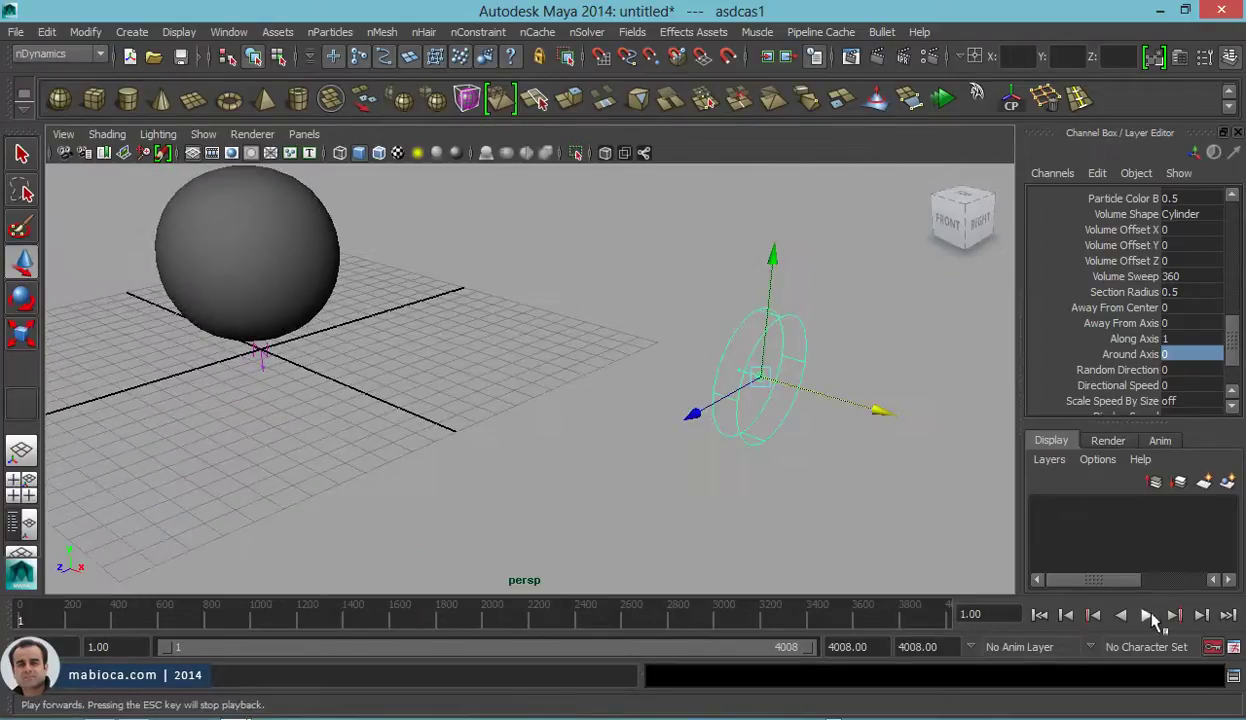
Step: Play the simulation to watch the emitter release balls
{"action": "left_click", "coordinate": [1146, 615]}
{"action": "left_click_drag", "start_coordinate": [730, 480], "coordinate": [770, 492], "text": "alt"}
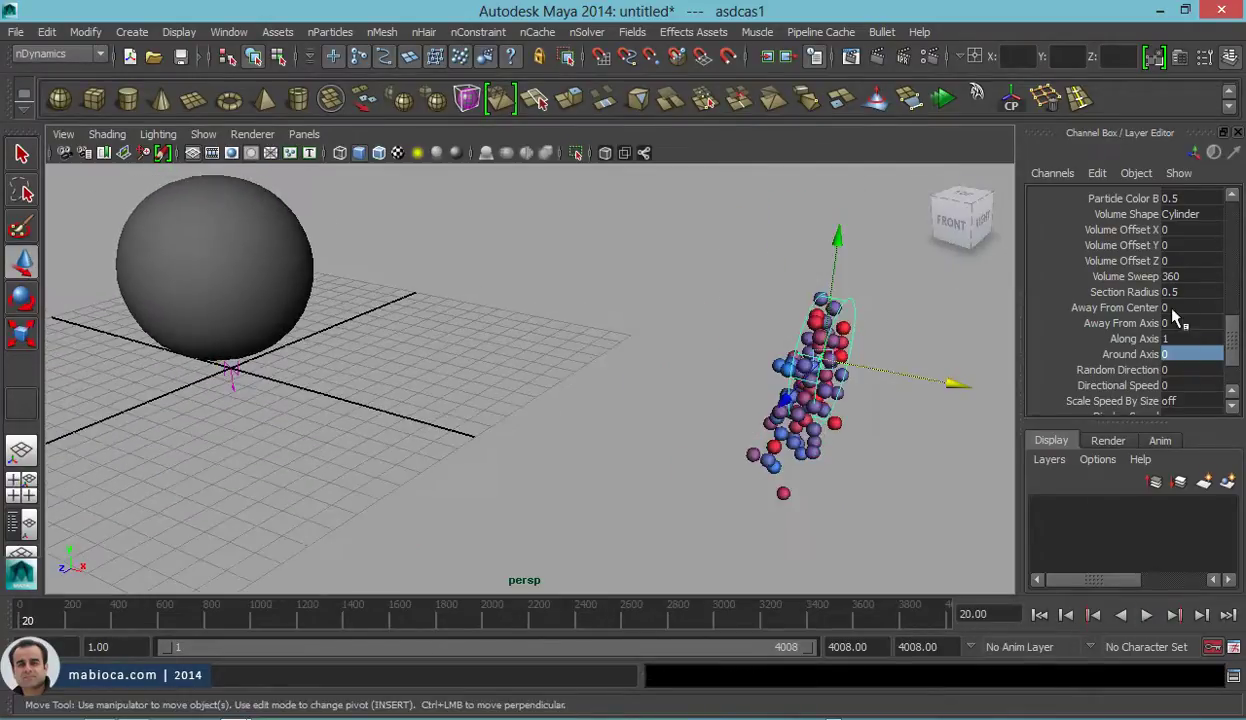
{"action": "scroll", "coordinate": [1180, 310], "scroll_direction": "up", "scroll_amount": 3}
{"action": "scroll", "coordinate": [1198, 356], "scroll_direction": "up", "scroll_amount": 3}
{"action": "scroll", "coordinate": [1200, 340], "scroll_direction": "up", "scroll_amount": 2}
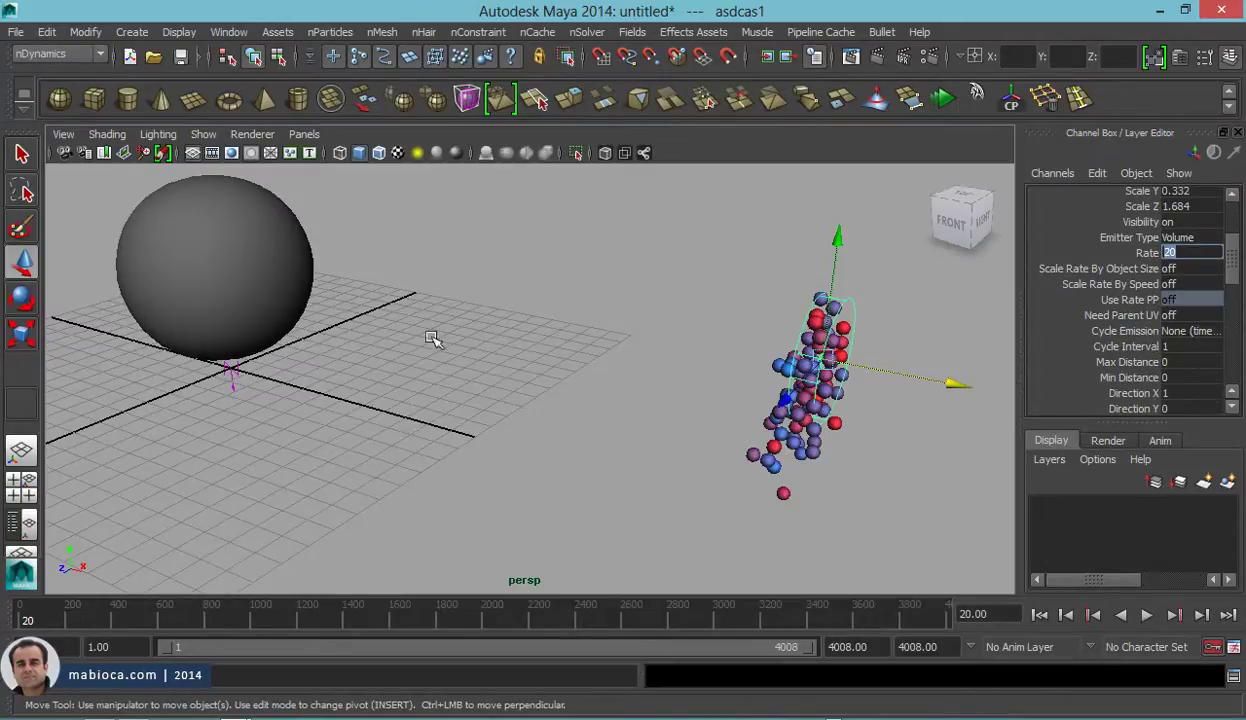
Step: Convert the sphere to nCloth and enable the nucleus ground plane
{"action": "left_click", "coordinate": [263, 245]}
{"action": "left_click", "coordinate": [415, 31]}
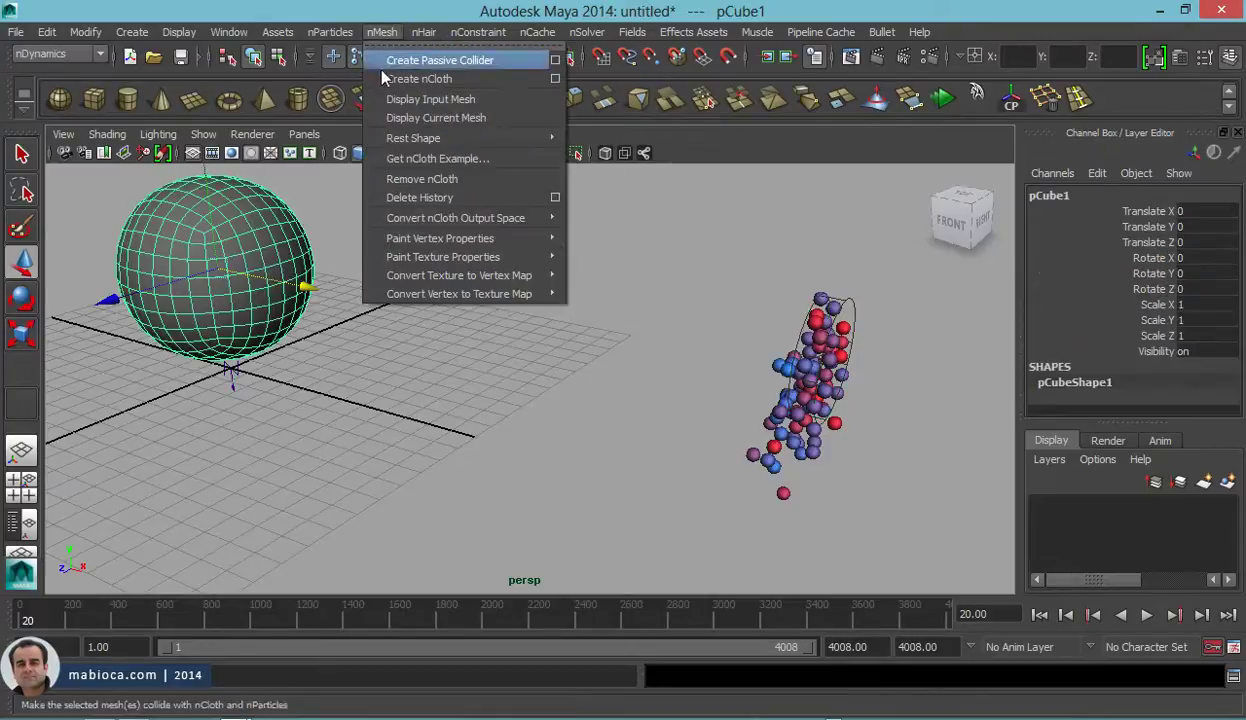
{"action": "left_click", "coordinate": [419, 79]}
{"action": "left_click", "coordinate": [308, 238]}
{"action": "key", "text": "ctrl+a"}
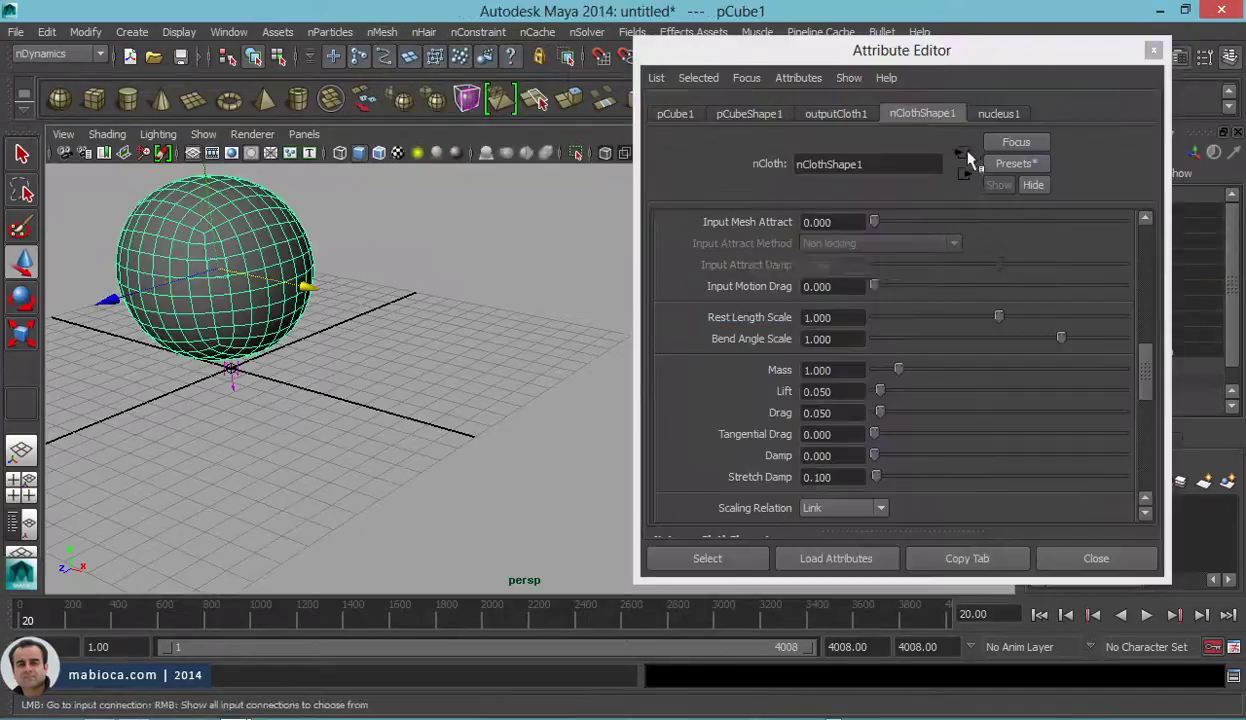
{"action": "left_click", "coordinate": [966, 158]}
{"action": "scroll", "coordinate": [918, 385], "scroll_direction": "down", "scroll_amount": 2}
{"action": "left_click", "coordinate": [838, 359]}
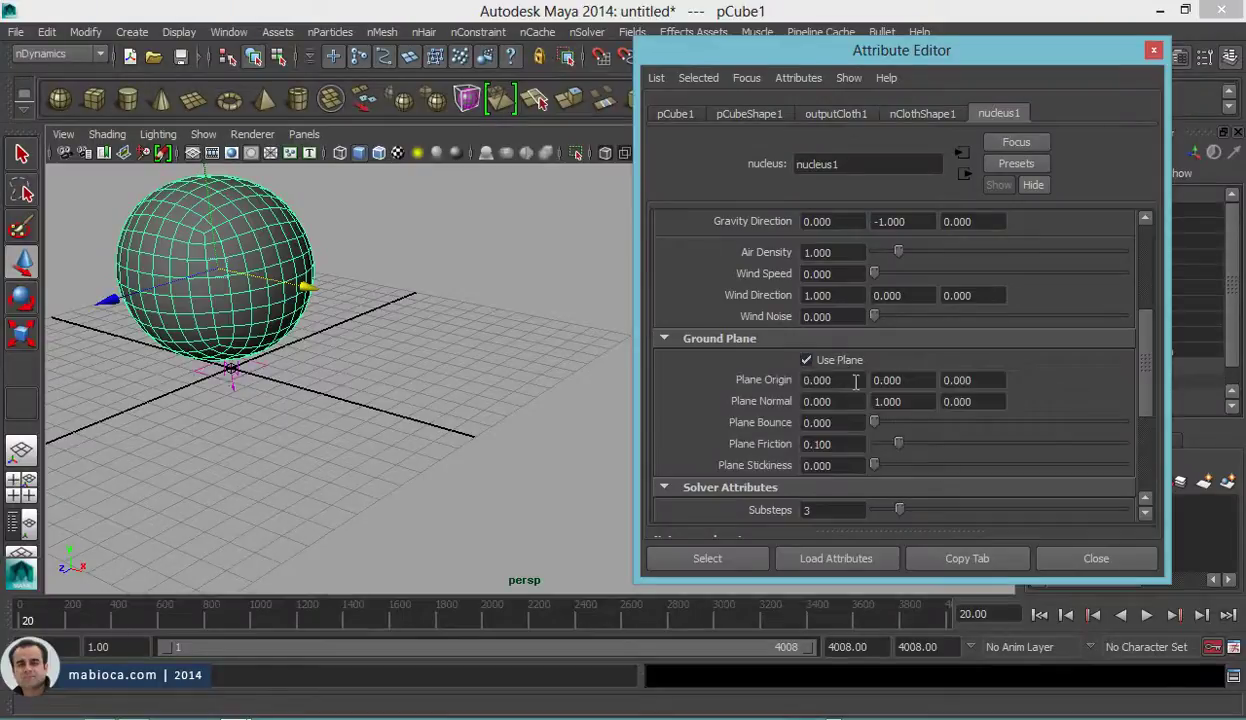
{"action": "left_click", "coordinate": [1141, 563]}
Step: Replay to frame 108, then select the nParticles and add the soft dome
{"action": "left_click", "coordinate": [1040, 615]}
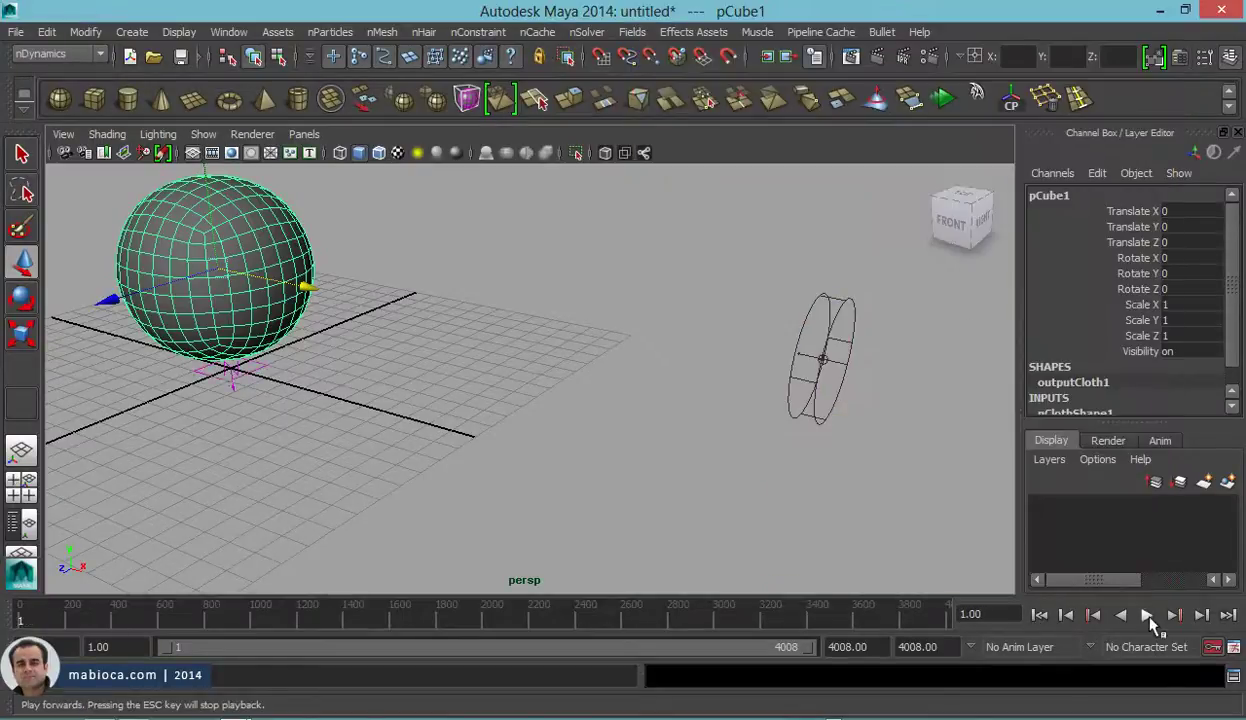
{"action": "left_click", "coordinate": [1147, 615]}
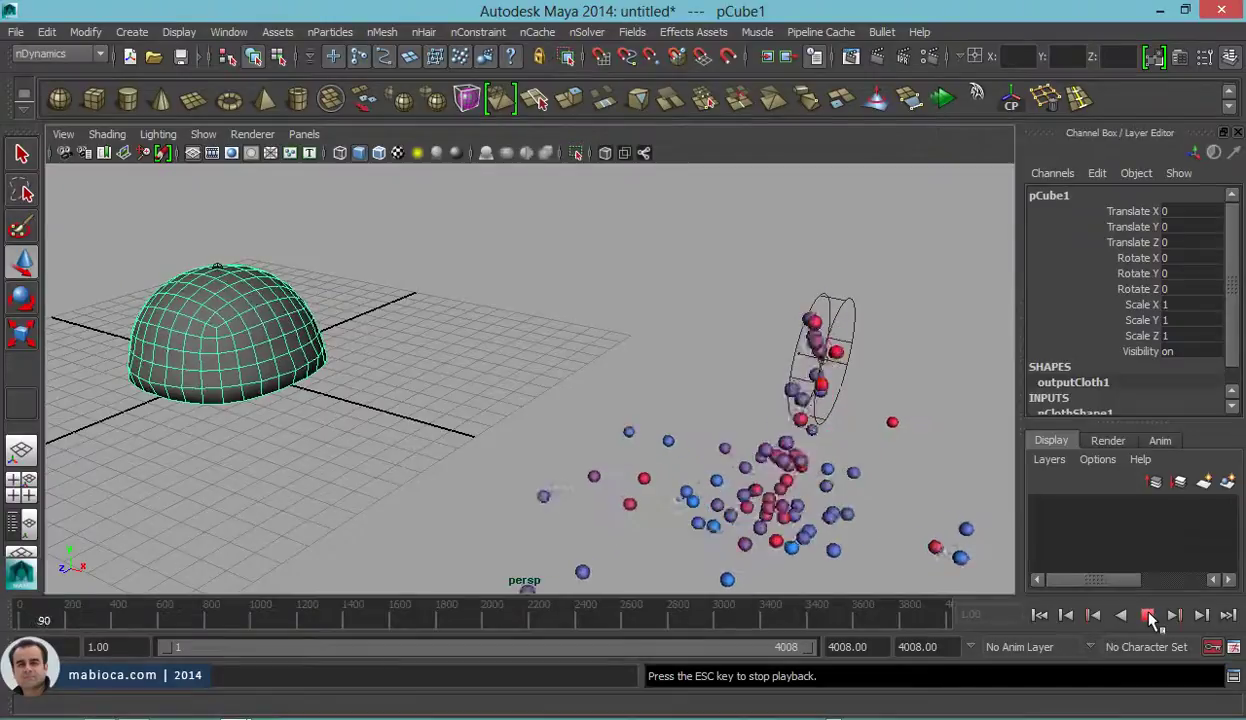
{"action": "left_click", "coordinate": [1147, 615]}
{"action": "left_click", "coordinate": [771, 483]}
{"action": "left_click", "coordinate": [296, 330], "text": "shift"}
{"action": "left_click_drag", "start_coordinate": [300, 248], "coordinate": [403, 253], "text": "alt"}
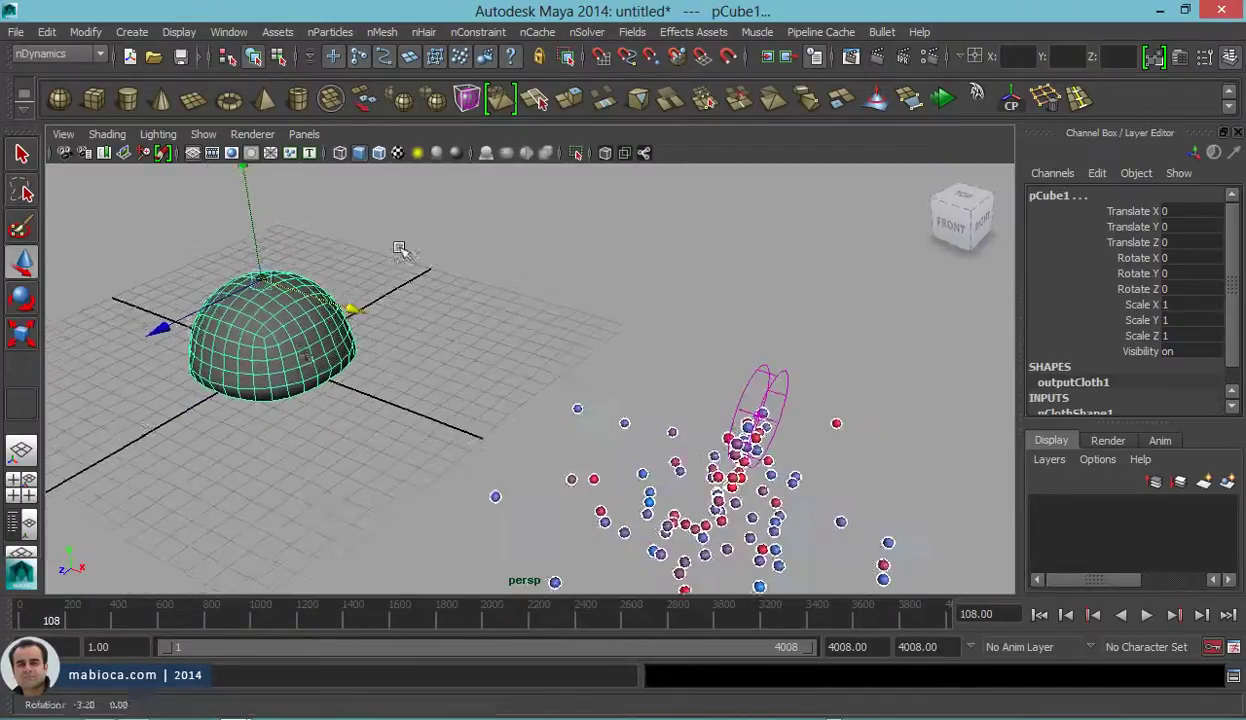
{"action": "left_click", "coordinate": [303, 350]}
{"action": "left_click", "coordinate": [716, 490]}
{"action": "left_click", "coordinate": [325, 315], "text": "shift"}
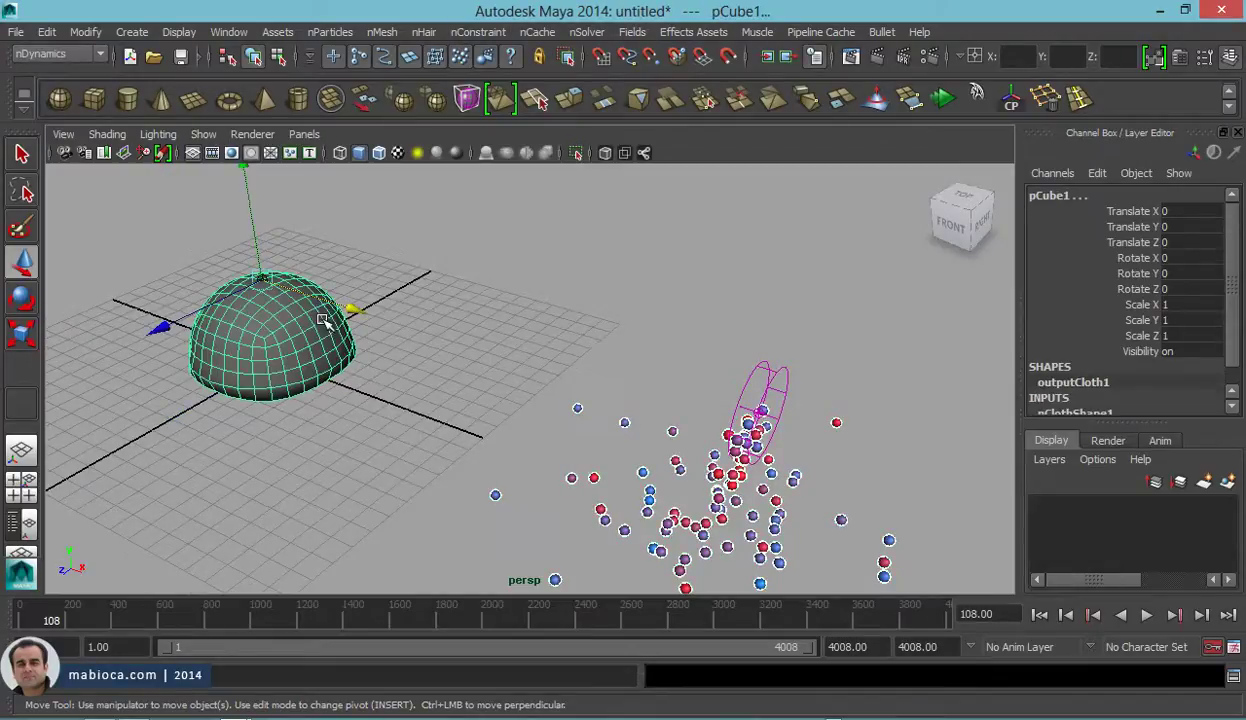
Step: Make the cloth sphere the nParticles' goal with Goal weight 1.000
{"action": "left_click", "coordinate": [380, 35]}
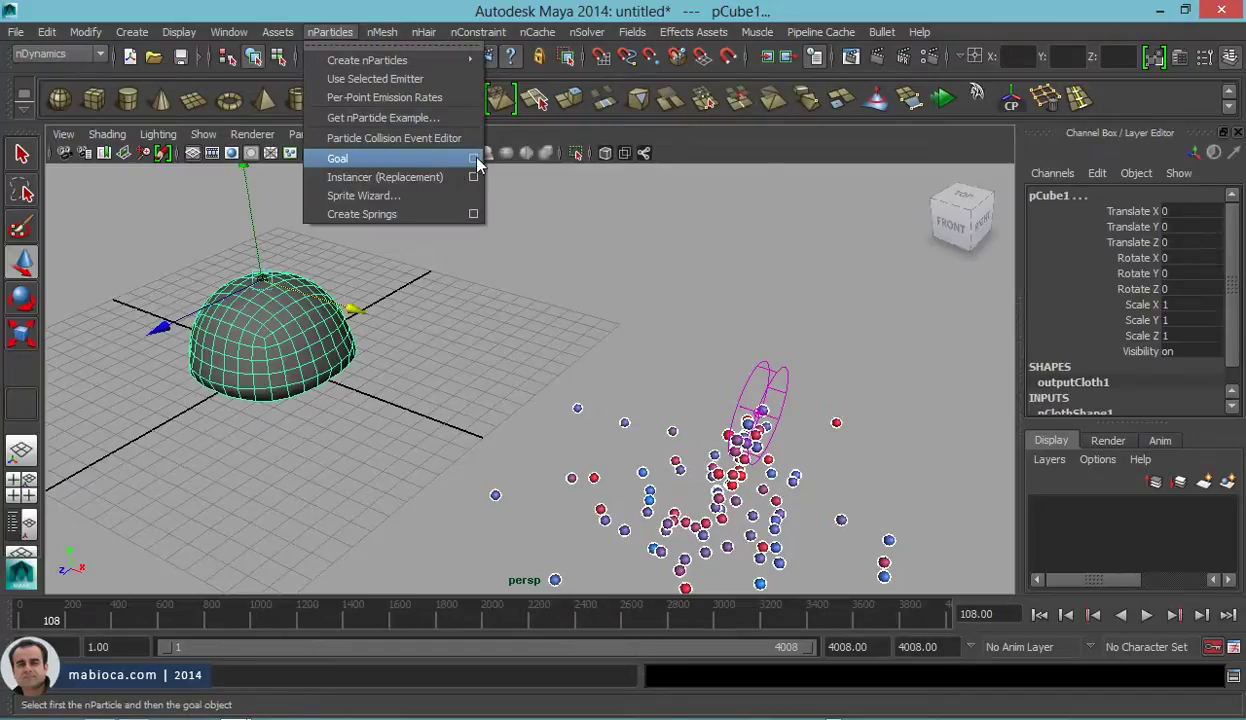
{"action": "left_click", "coordinate": [476, 160]}
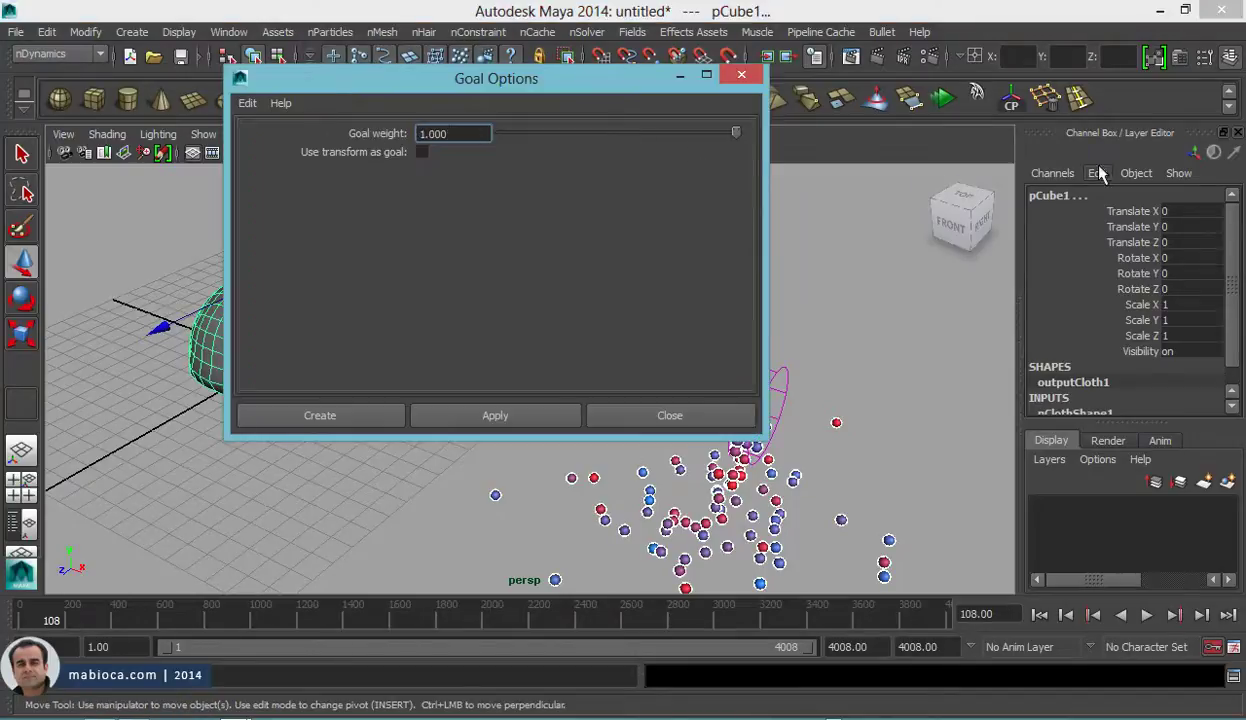
{"action": "left_click", "coordinate": [538, 415]}
{"action": "left_click", "coordinate": [670, 415]}
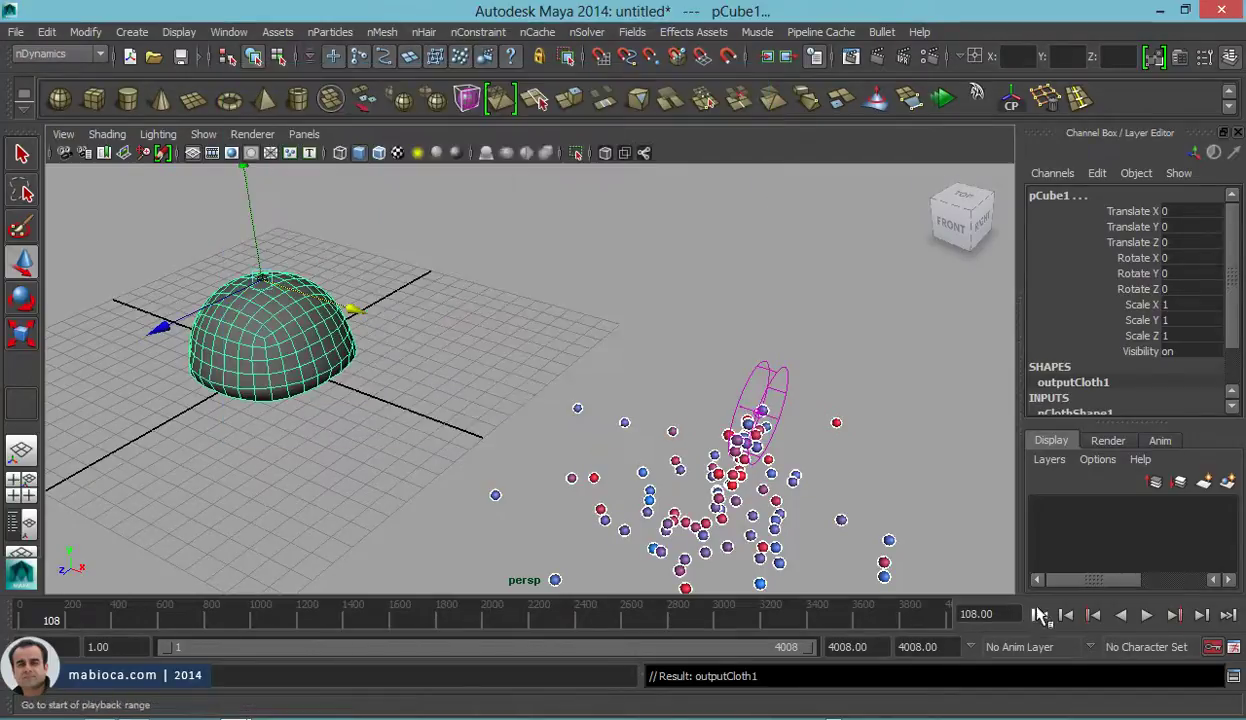
Step: Replay to frame 18 to watch the balls cling to the sphere, then show its attributes
{"action": "left_click", "coordinate": [1040, 615]}
{"action": "left_click", "coordinate": [1147, 616]}
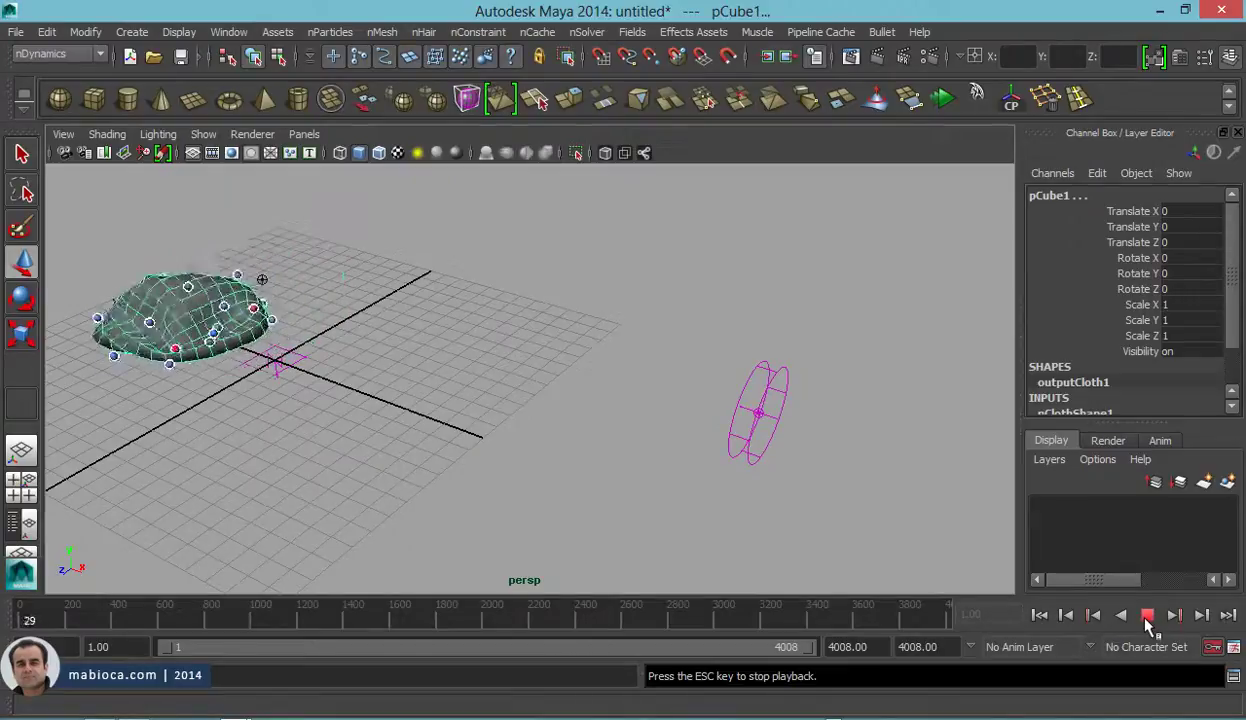
{"action": "left_click", "coordinate": [1147, 616]}
{"action": "left_click", "coordinate": [1040, 615]}
{"action": "mouse_move", "coordinate": [757, 453]}
{"action": "left_mouse_down", "text": "alt"}
{"action": "mouse_move", "coordinate": [598, 245]}
{"action": "mouse_move", "coordinate": [745, 250]}
{"action": "mouse_move", "coordinate": [615, 270]}
{"action": "left_mouse_up", "text": "alt"}
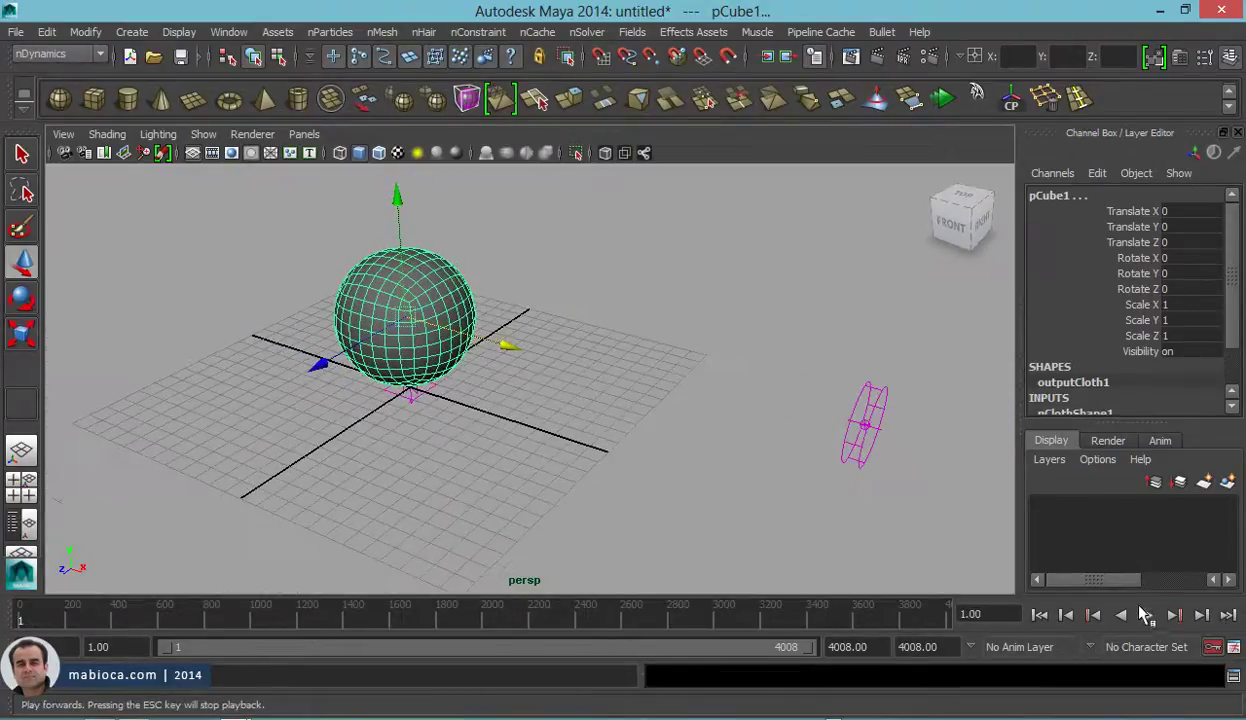
{"action": "left_click", "coordinate": [1147, 616]}
{"action": "left_click", "coordinate": [1150, 617]}
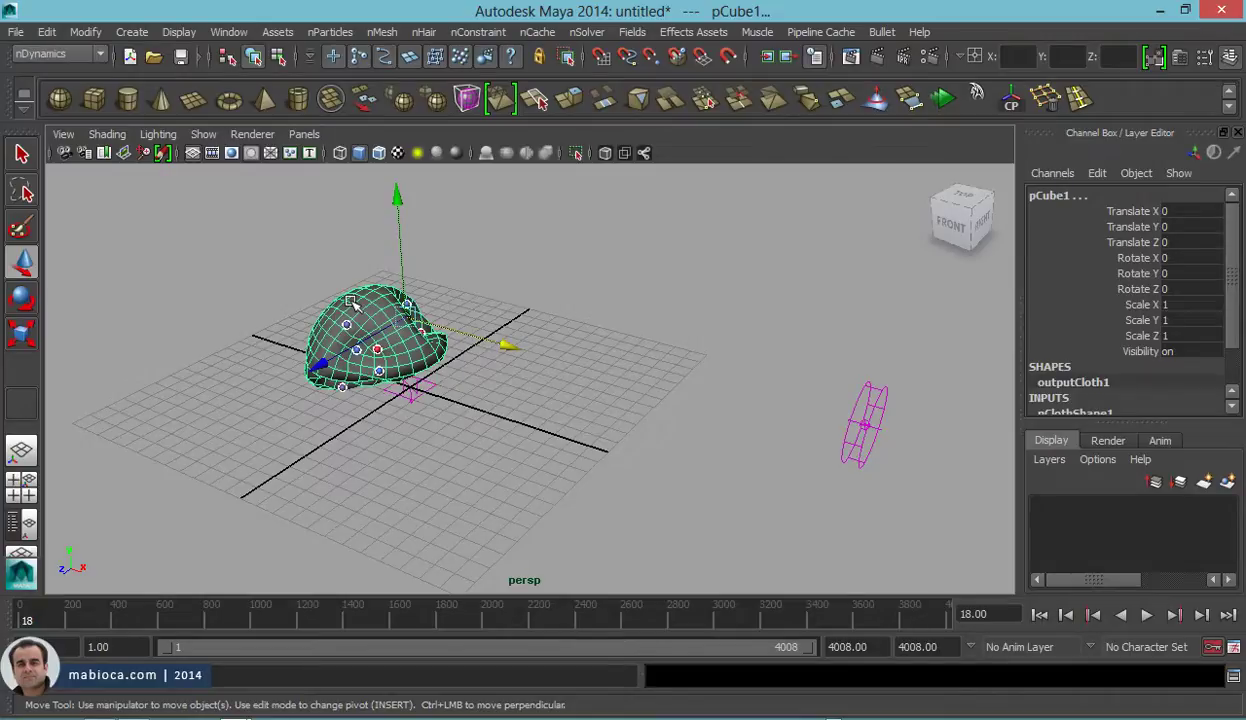
{"action": "key", "text": "ctrl+a"}
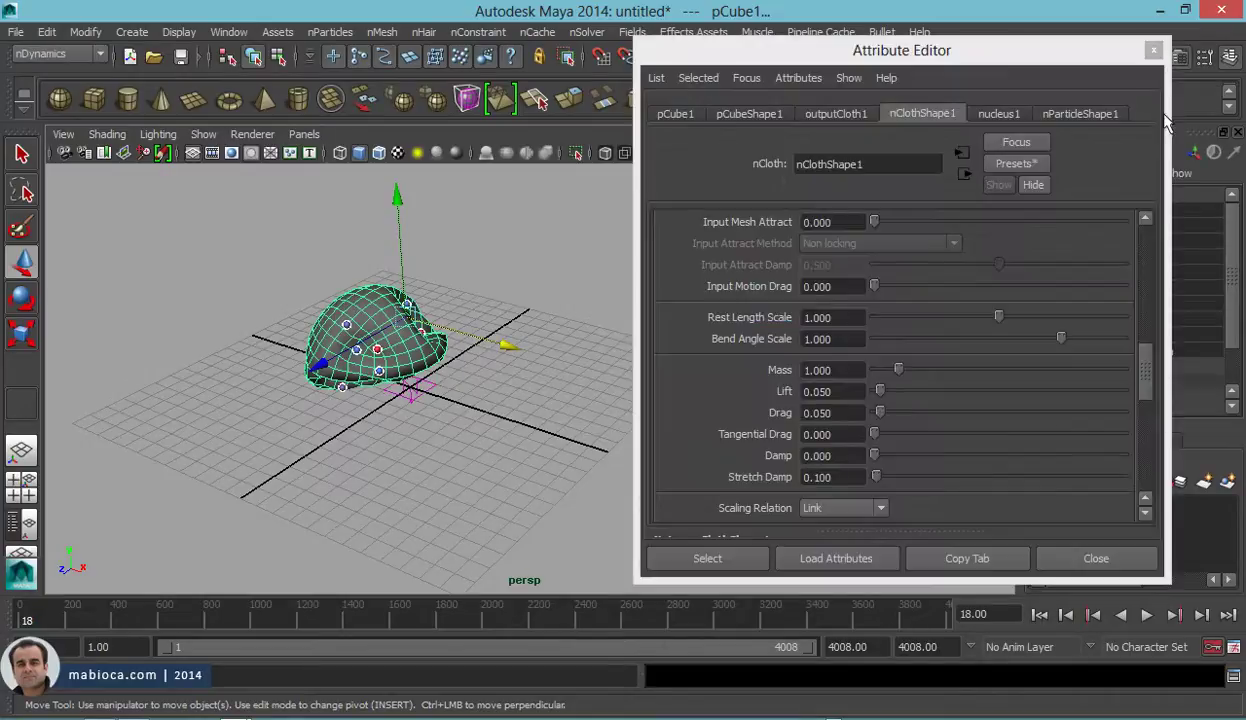
Step: Select the nParticles, lower Goal Weight[0] to 0.3 and replay the simulation
{"action": "key", "text": "ctrl+a"}
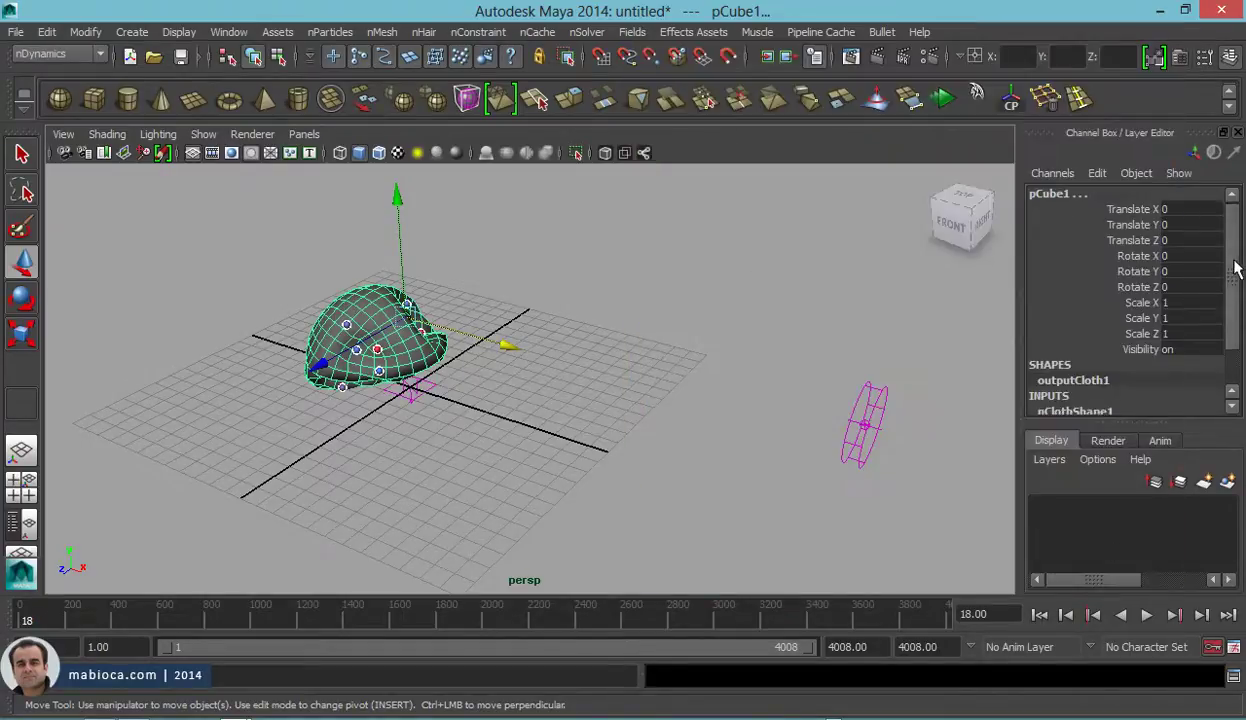
{"action": "scroll", "coordinate": [1220, 270], "scroll_direction": "down", "scroll_amount": 1}
{"action": "left_click", "coordinate": [348, 288]}
{"action": "scroll", "coordinate": [1216, 342], "scroll_direction": "down", "scroll_amount": 2}
{"action": "scroll", "coordinate": [1216, 342], "scroll_direction": "down", "scroll_amount": 3}
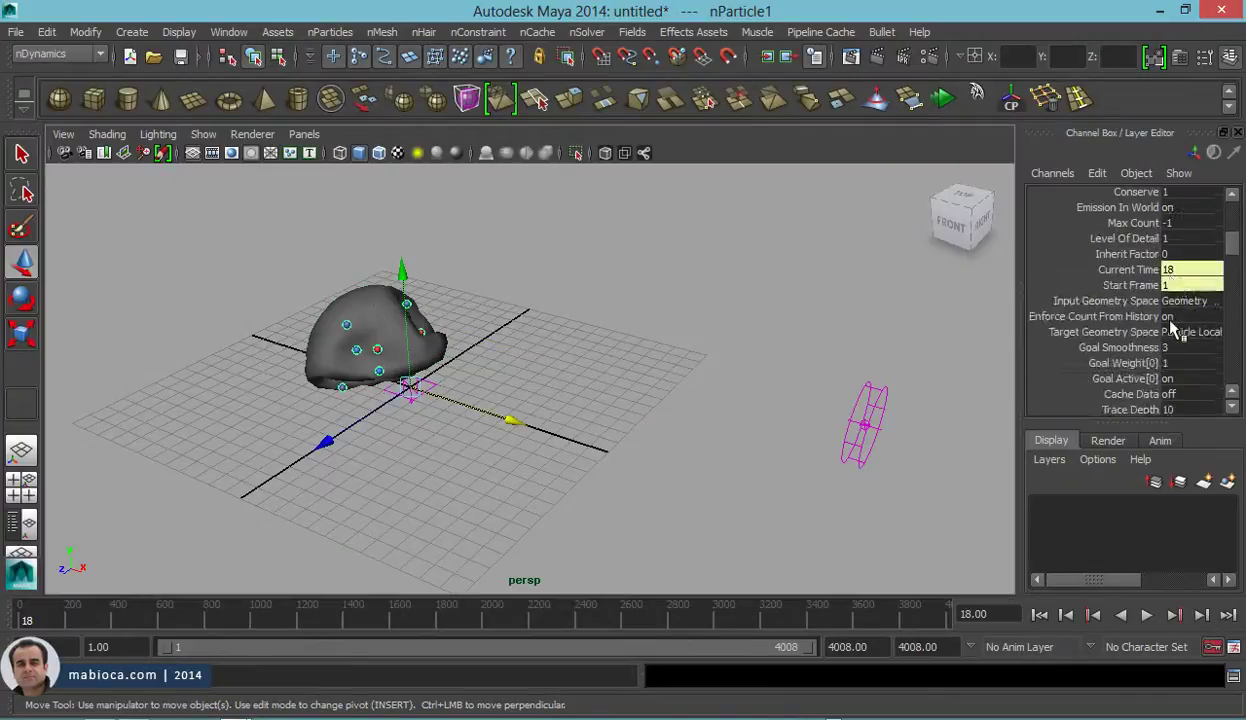
{"action": "scroll", "coordinate": [1180, 332], "scroll_direction": "down", "scroll_amount": 2}
{"action": "scroll", "coordinate": [1176, 322], "scroll_direction": "up", "scroll_amount": 1}
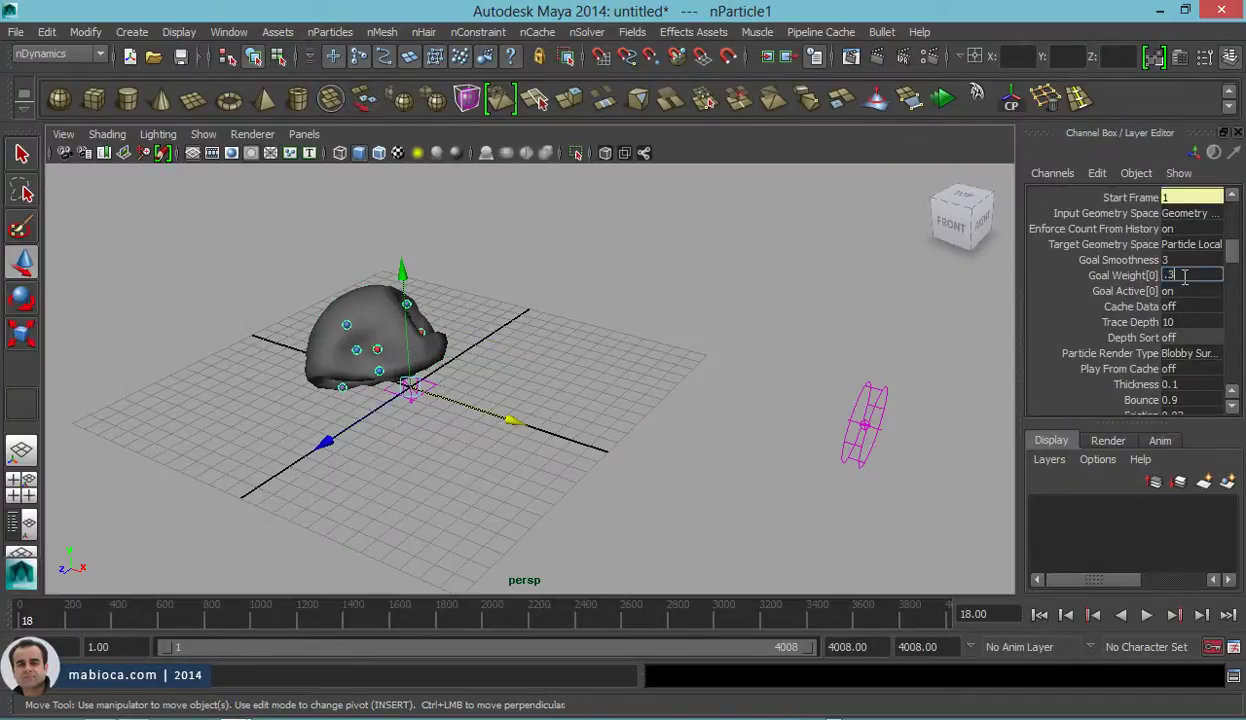
{"action": "left_click", "coordinate": [1040, 614]}
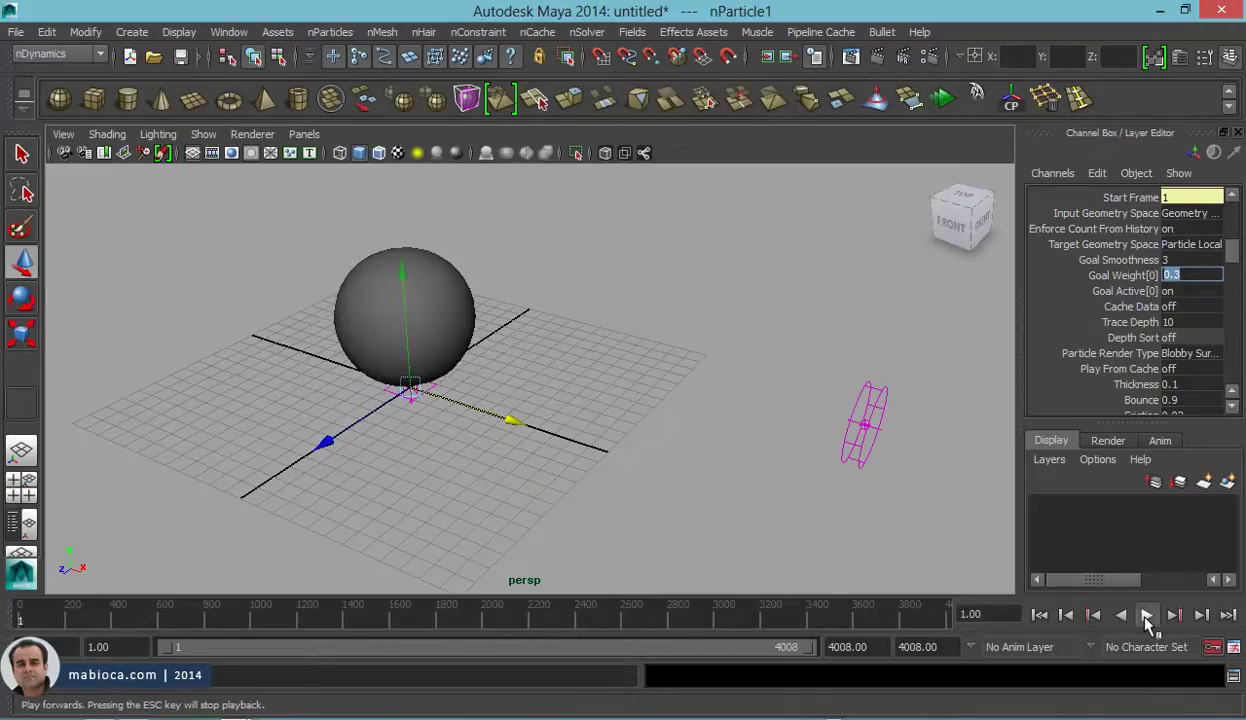
{"action": "left_click", "coordinate": [1146, 615]}
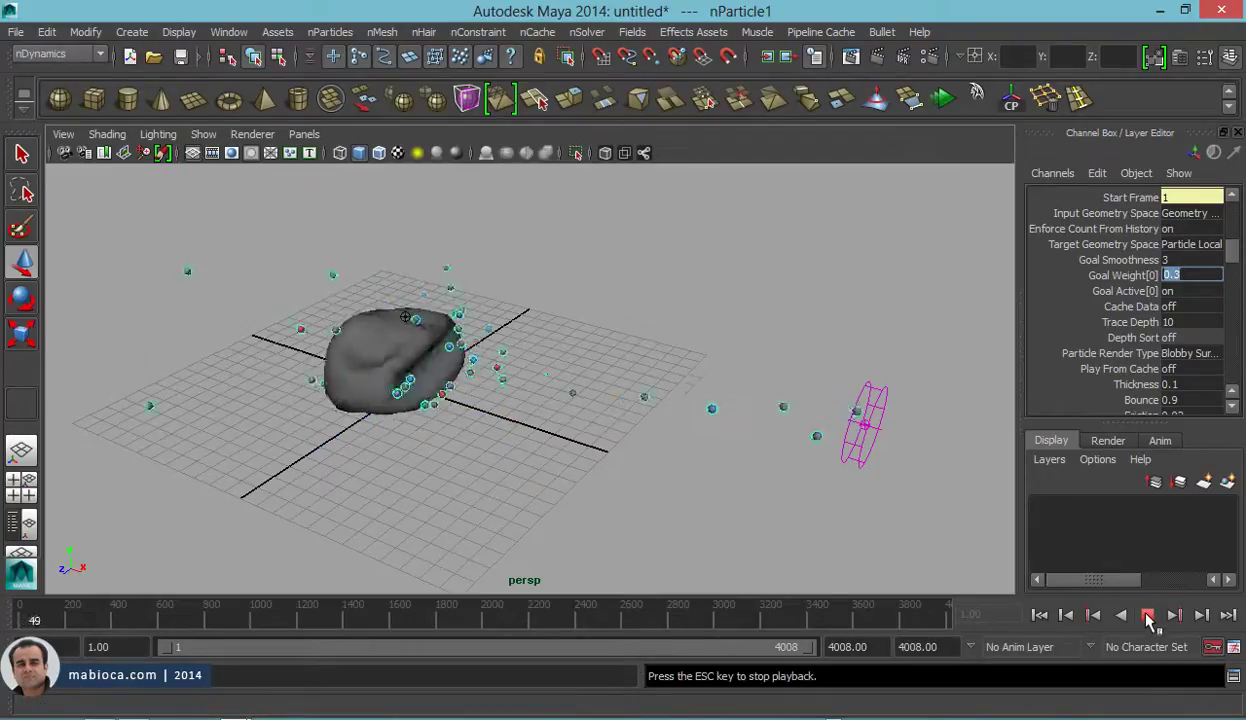
{"action": "left_click", "coordinate": [1148, 618]}
Step: Set the nParticles' Conserve to 0.98, replay, rewind to frame 1 and reselect the cloth sphere
{"action": "scroll", "coordinate": [1078, 373], "scroll_direction": "up", "scroll_amount": 3}
{"action": "scroll", "coordinate": [1078, 373], "scroll_direction": "up", "scroll_amount": 1}
{"action": "scroll", "coordinate": [1140, 350], "scroll_direction": "up", "scroll_amount": 2}
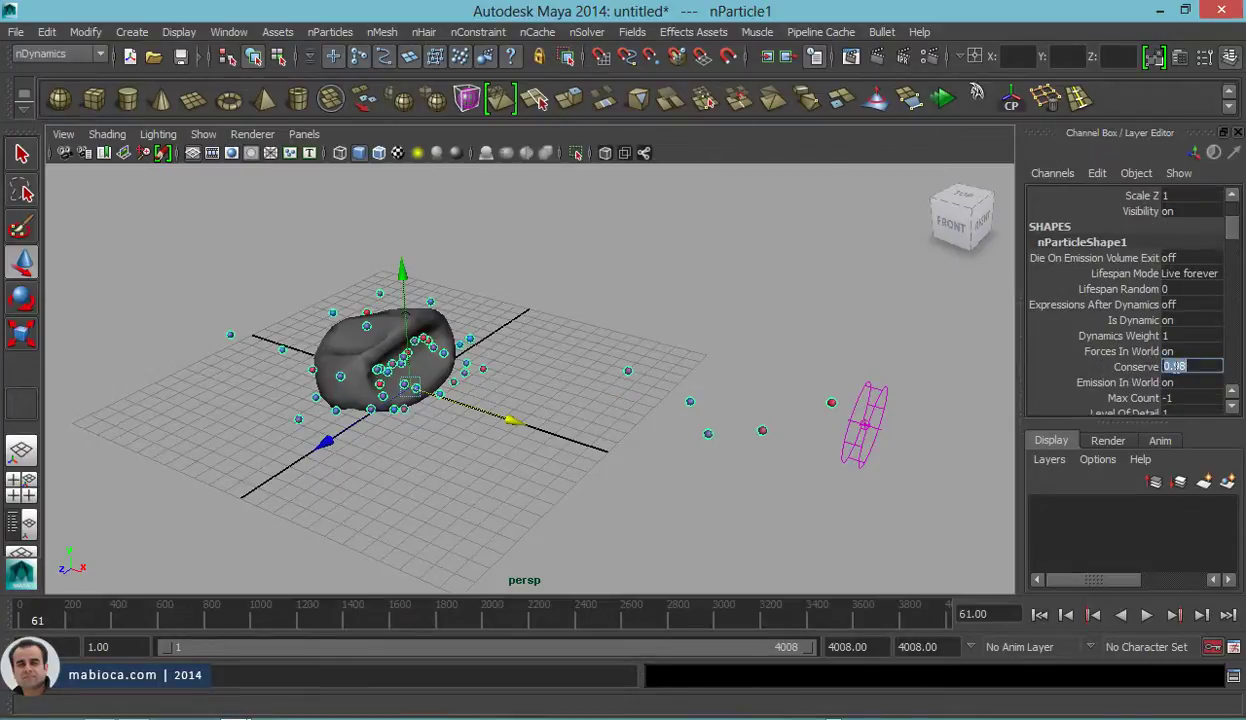
{"action": "left_click", "coordinate": [1040, 614]}
{"action": "left_click", "coordinate": [1146, 615]}
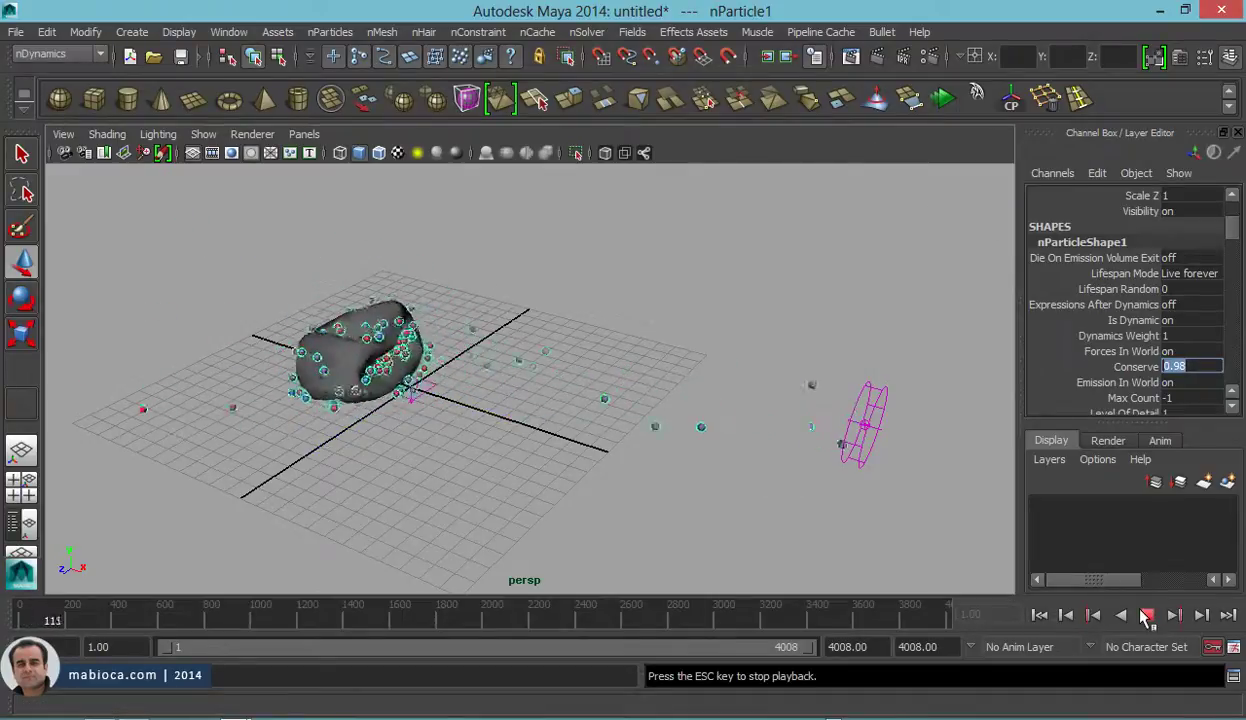
{"action": "left_click", "coordinate": [1146, 615]}
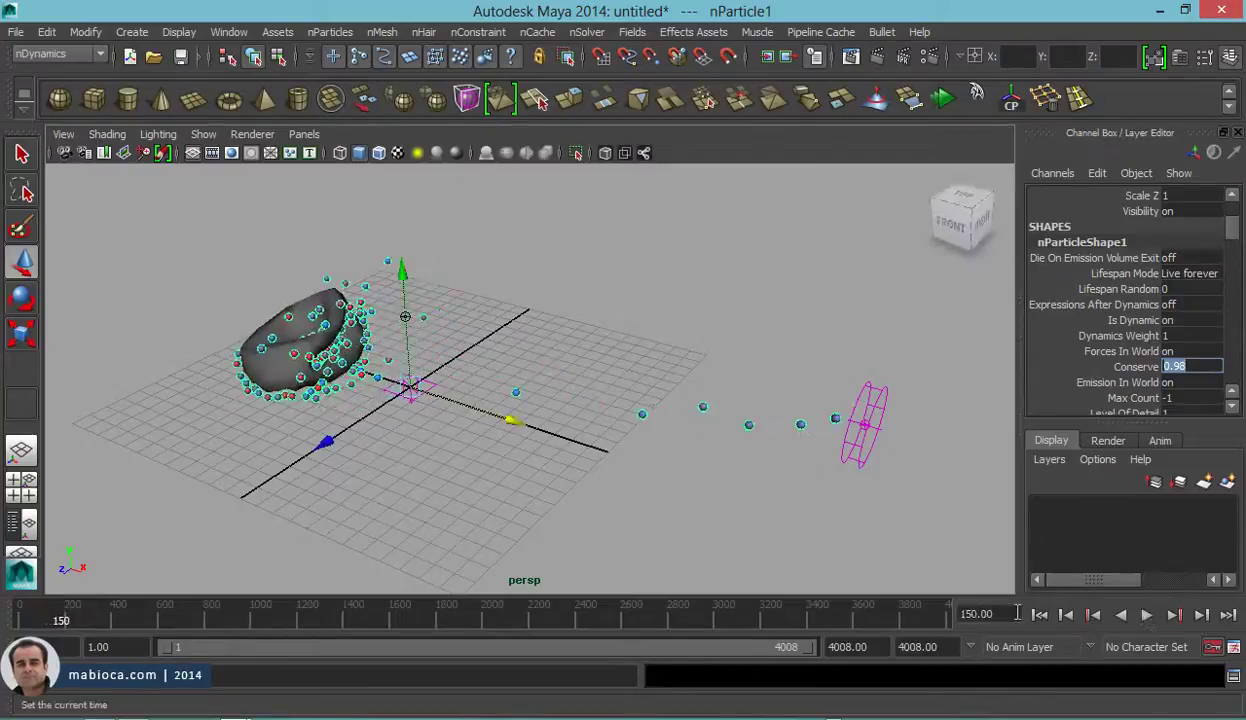
{"action": "left_click", "coordinate": [1040, 614]}
{"action": "left_click", "coordinate": [444, 279]}
Step: Apply the solidRubber nCloth preset to the sphere and play to frame 106
{"action": "key", "text": "ctrl+a"}
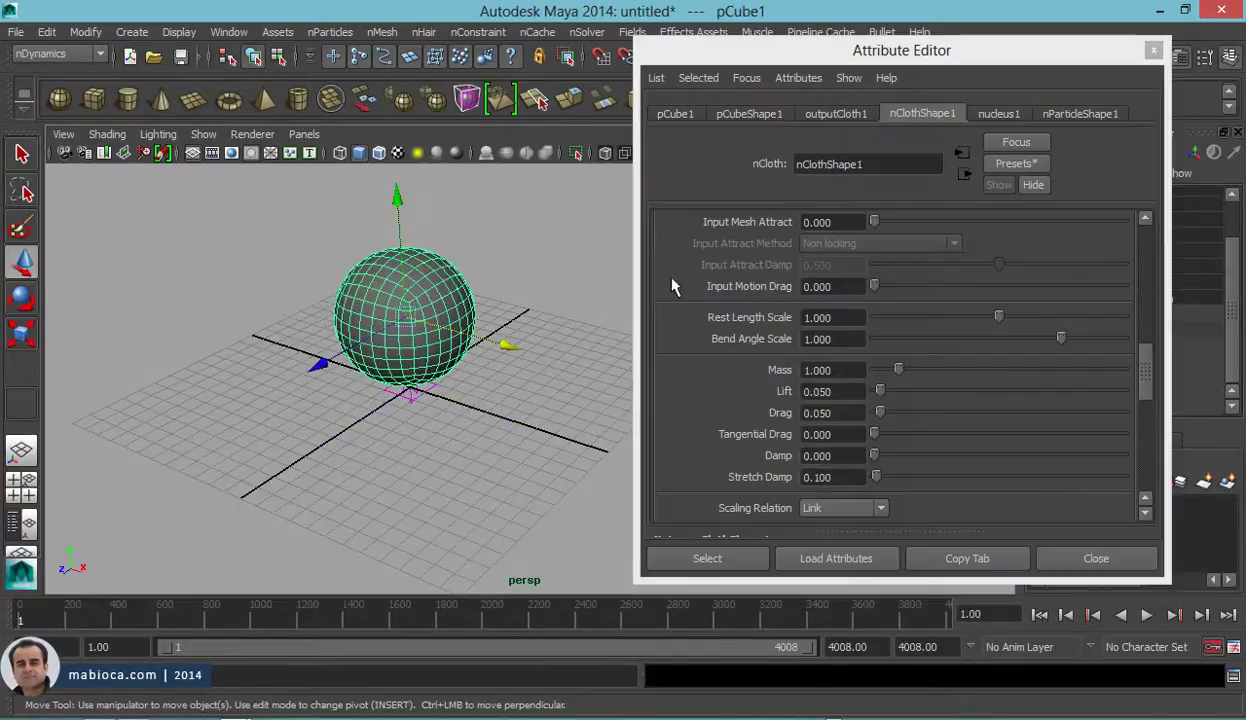
{"action": "left_click", "coordinate": [1012, 164]}
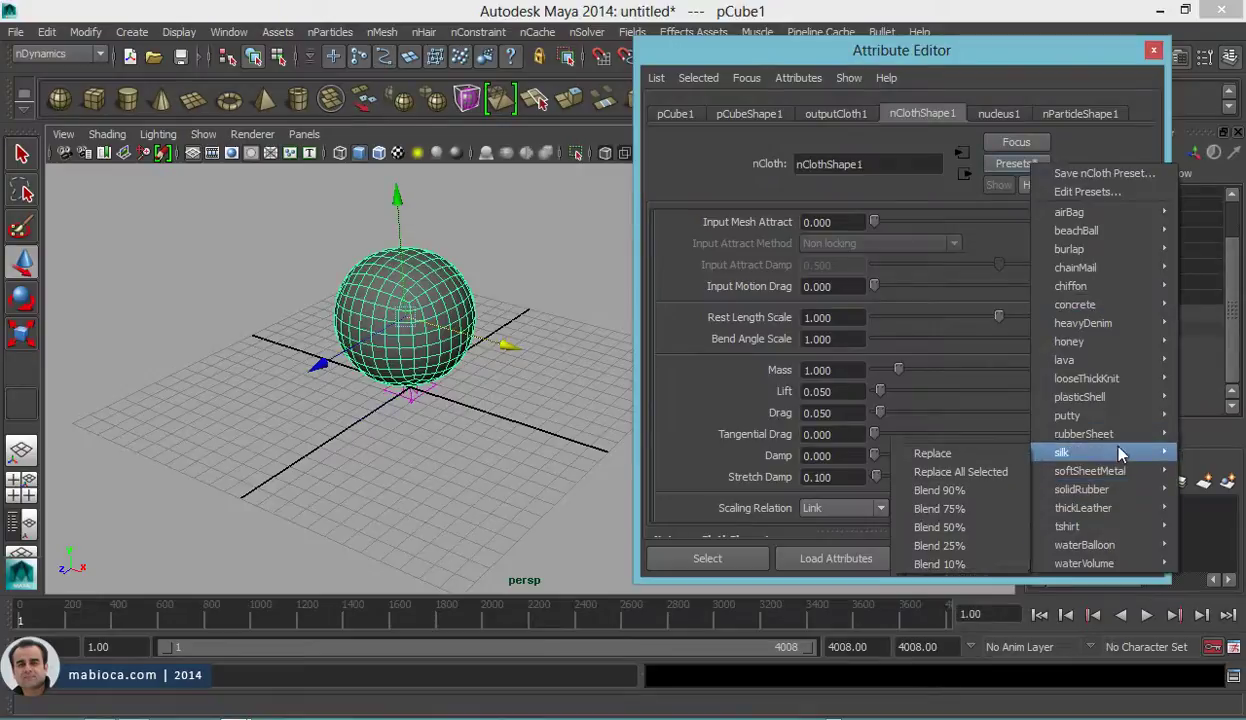
{"action": "mouse_move", "coordinate": [1082, 489]}
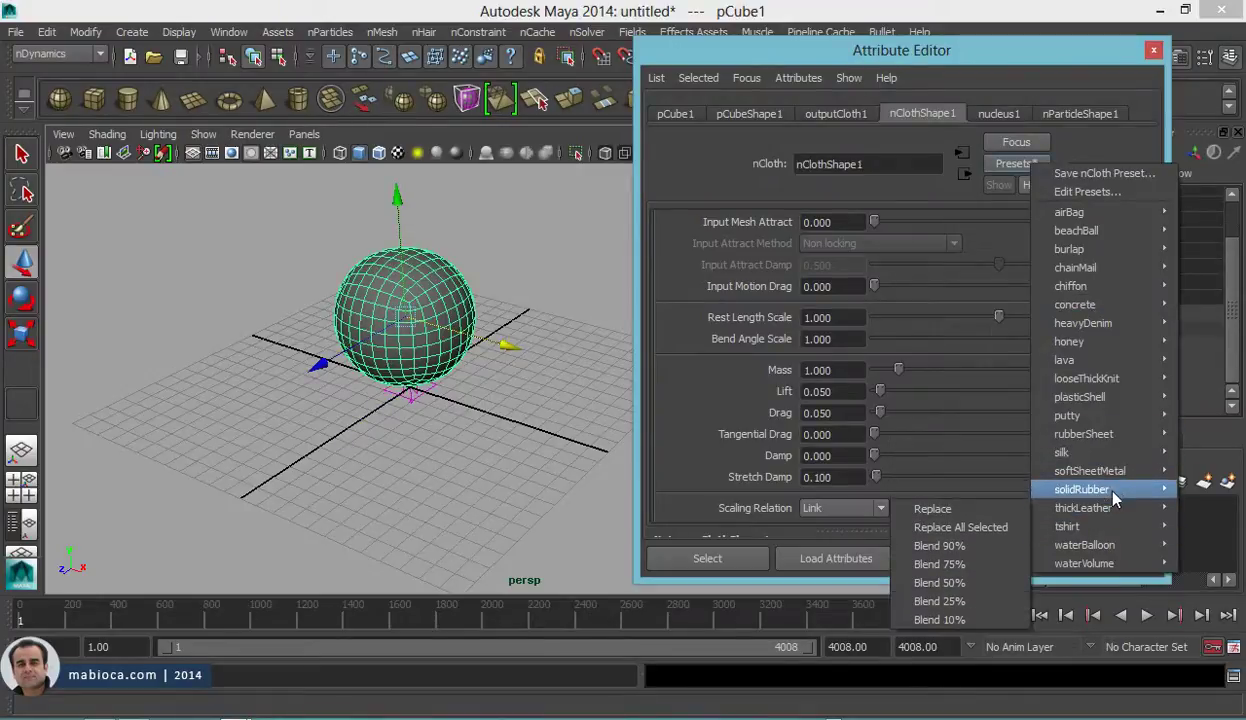
{"action": "left_click", "coordinate": [930, 489]}
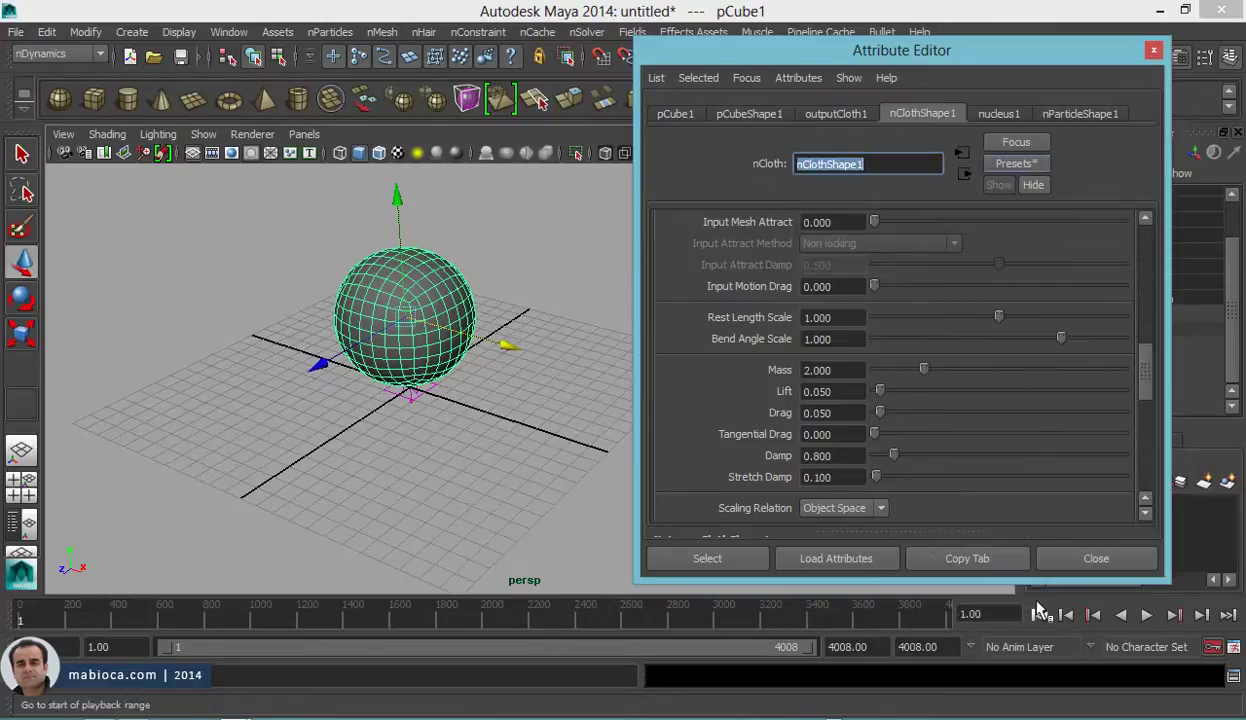
{"action": "left_click", "coordinate": [1147, 615]}
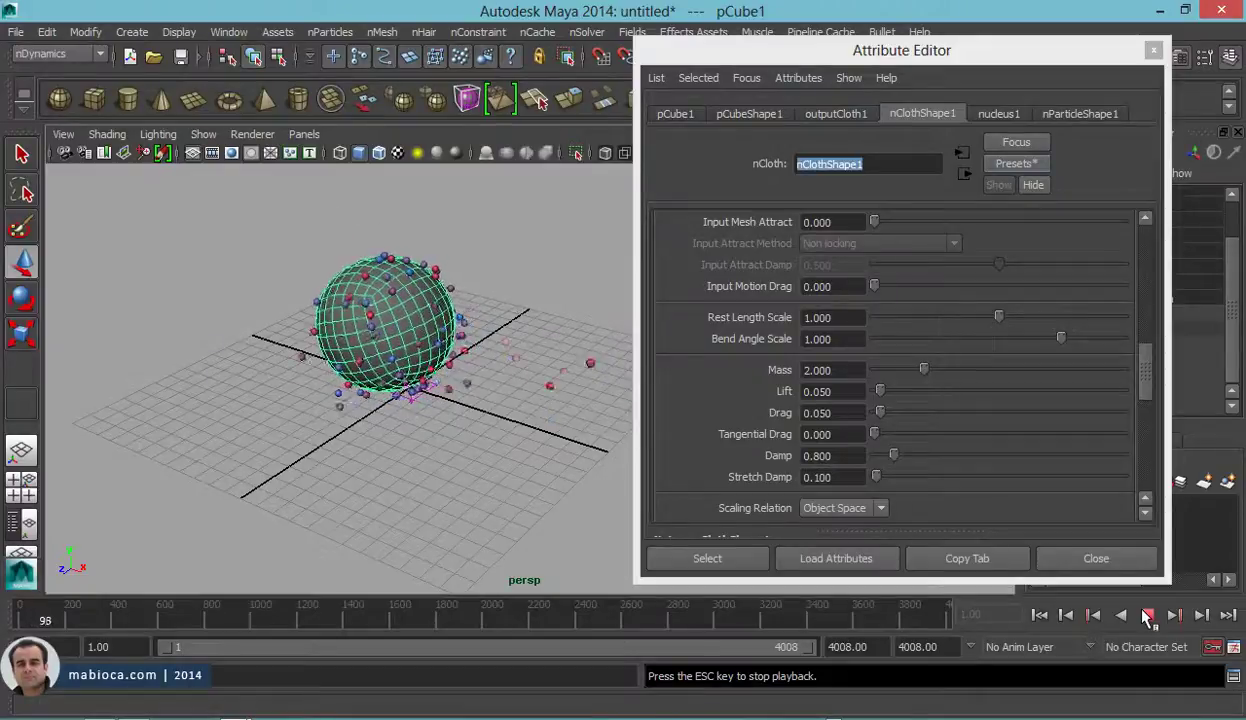
{"action": "left_click", "coordinate": [1147, 615]}
Step: Replace it with the waterBalloon preset (Mass 10, Rest Length Scale 0.7) and replay
{"action": "left_click", "coordinate": [1018, 164]}
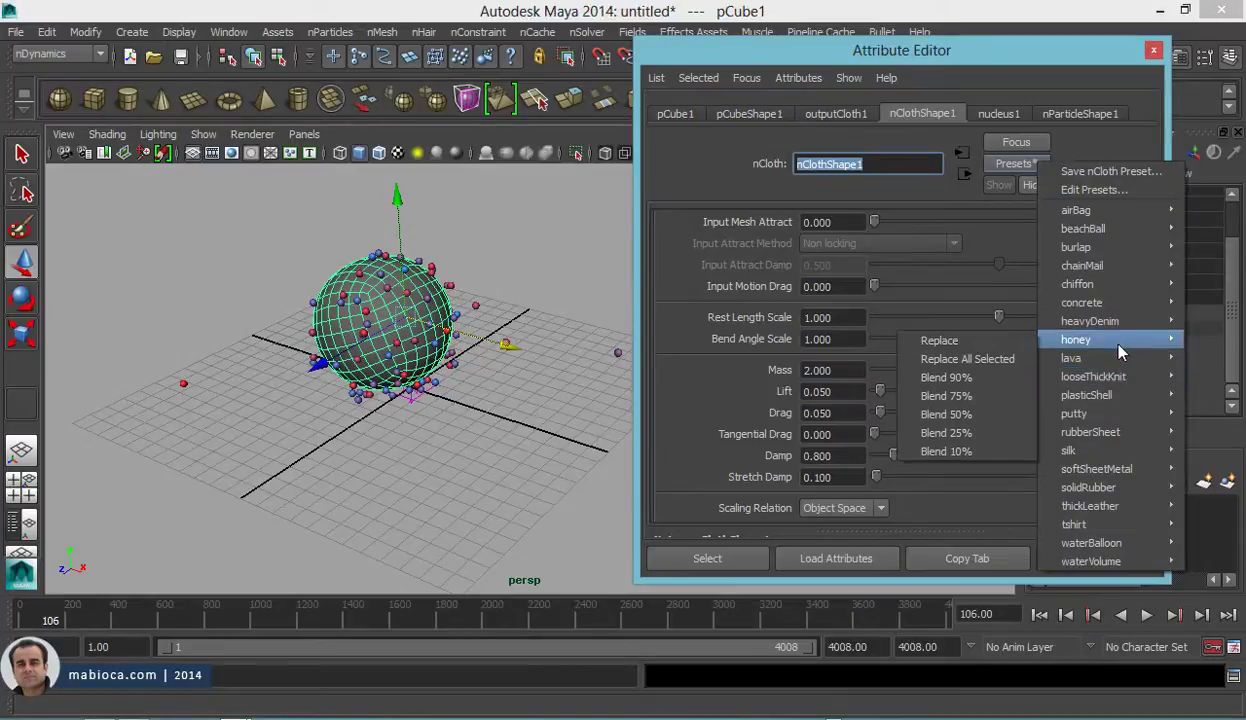
{"action": "mouse_move", "coordinate": [1091, 561]}
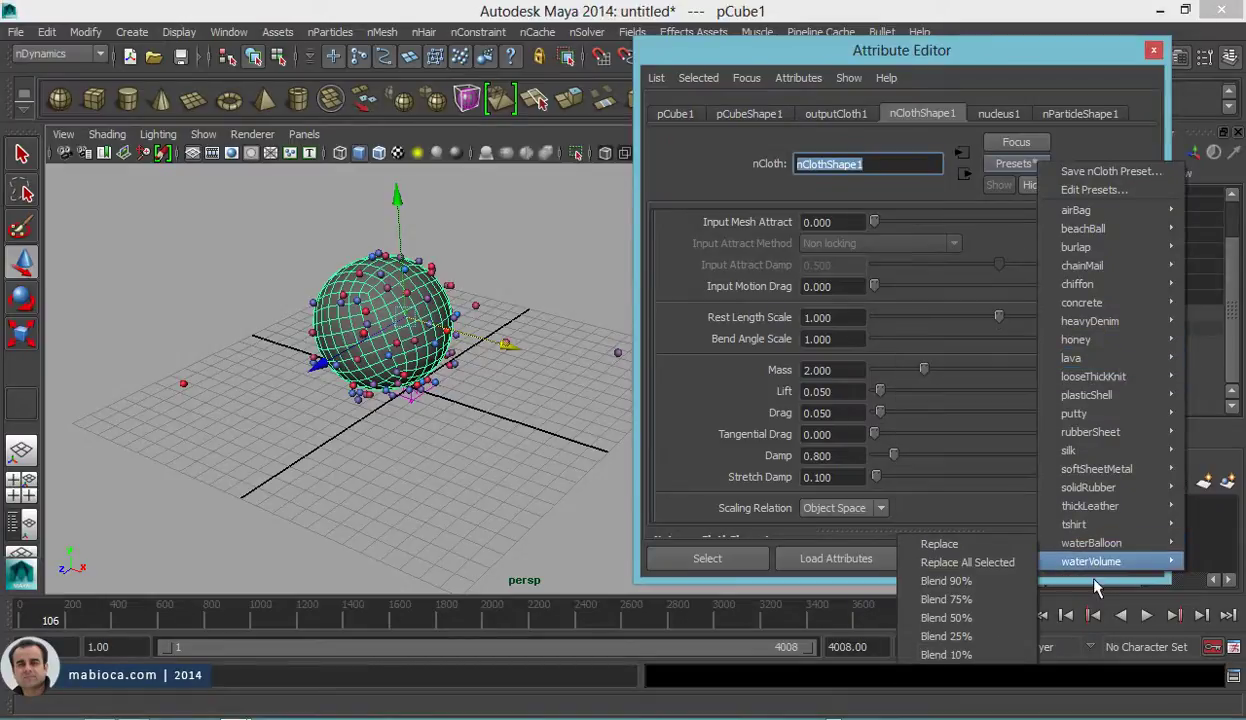
{"action": "left_click", "coordinate": [1016, 547]}
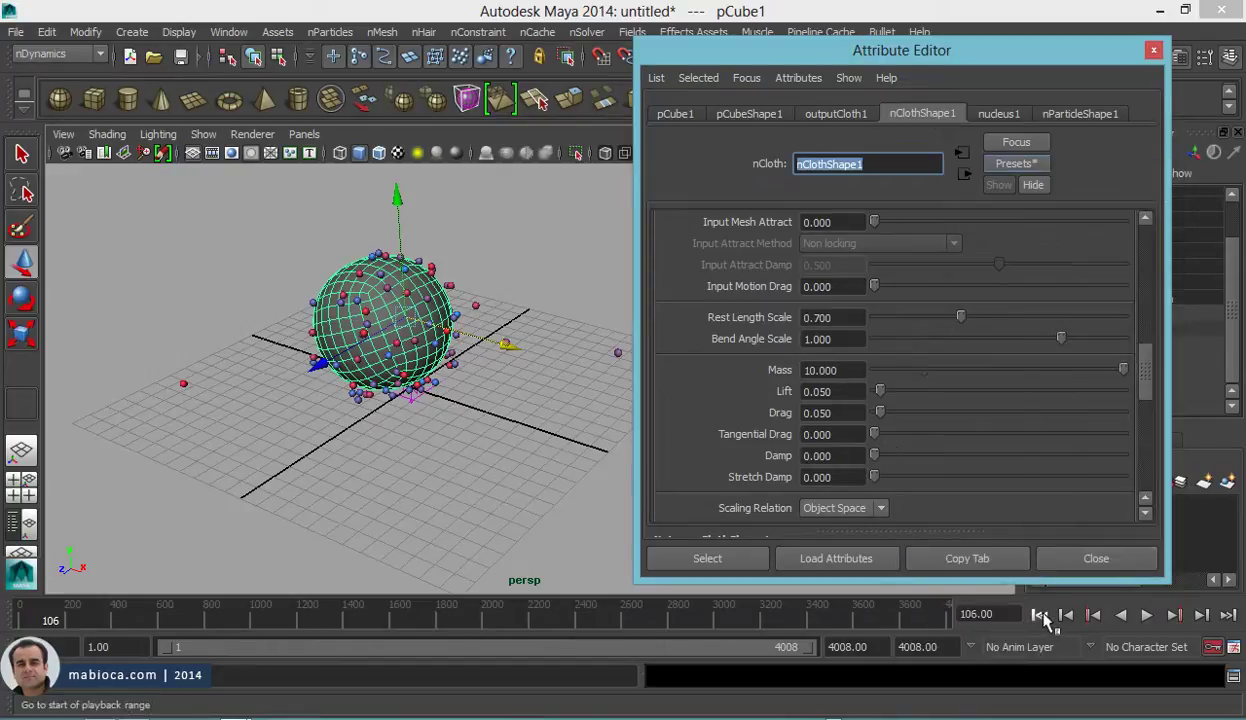
{"action": "left_click", "coordinate": [1040, 615]}
{"action": "left_click", "coordinate": [1146, 615]}
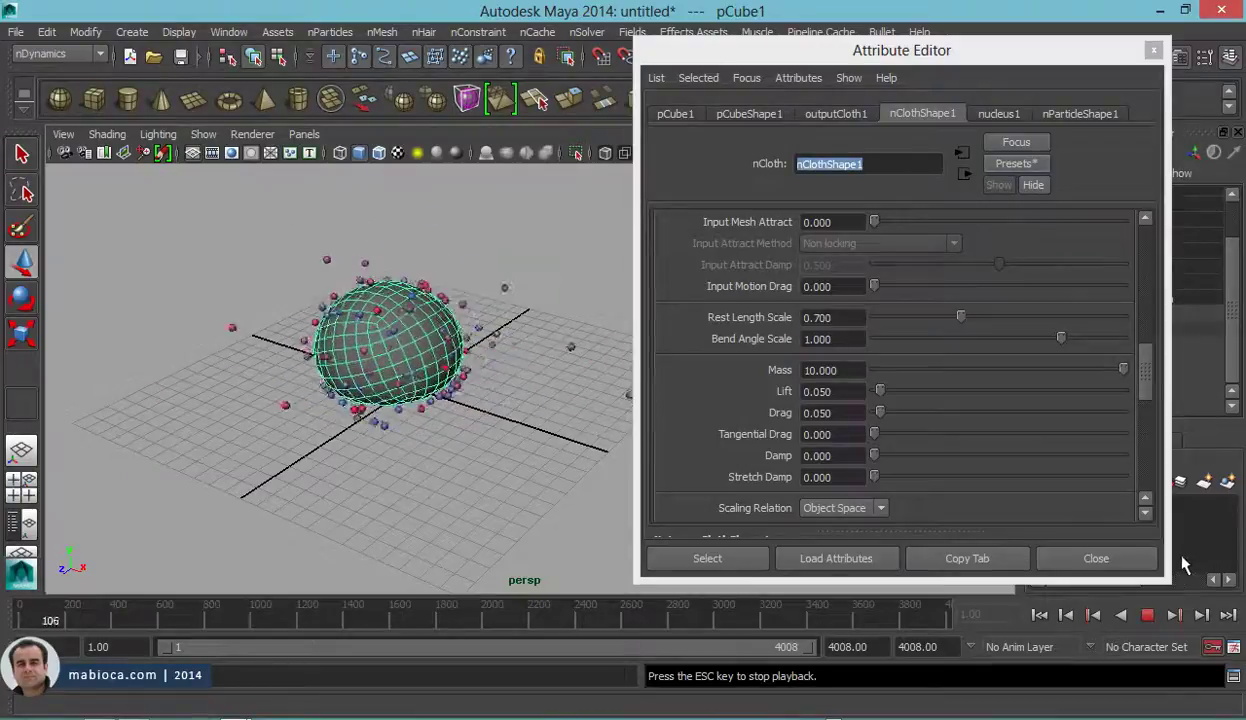
Step: Select the nParticles, raise their radius to 0.312 and turn on self collision
{"action": "left_click", "coordinate": [1150, 558]}
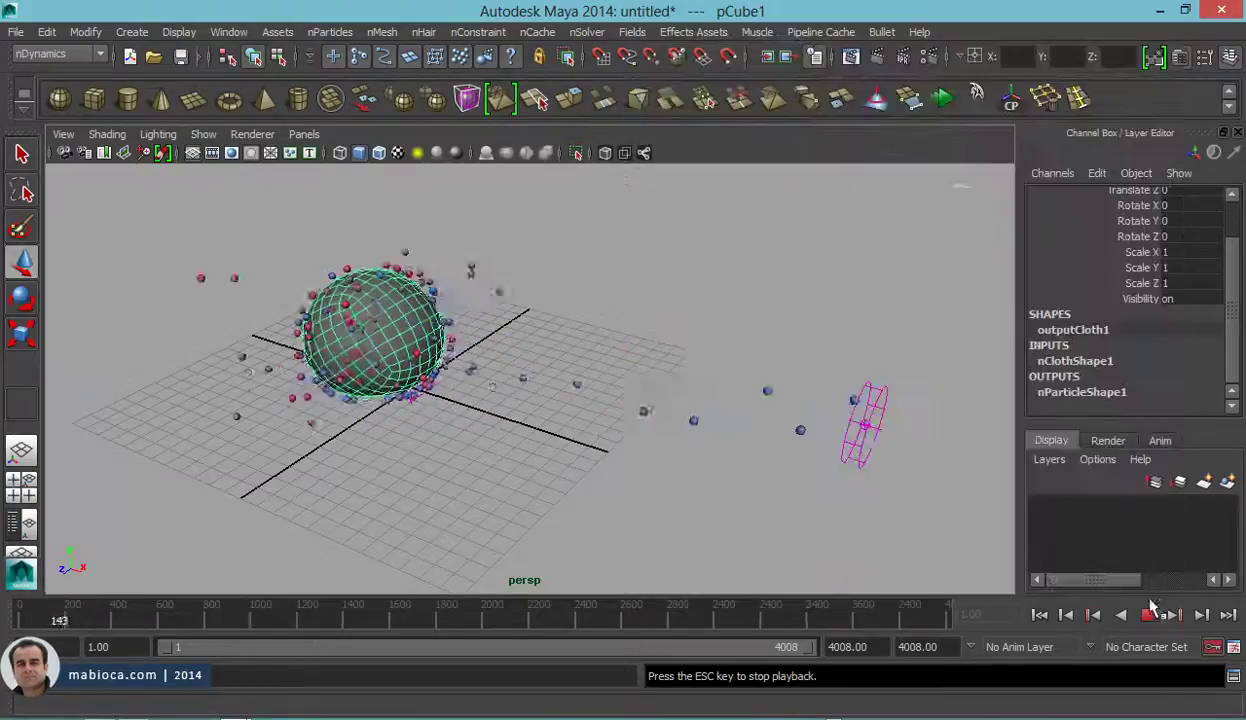
{"action": "key", "text": "Escape"}
{"action": "left_click", "coordinate": [610, 396]}
{"action": "key", "text": "ctrl+a"}
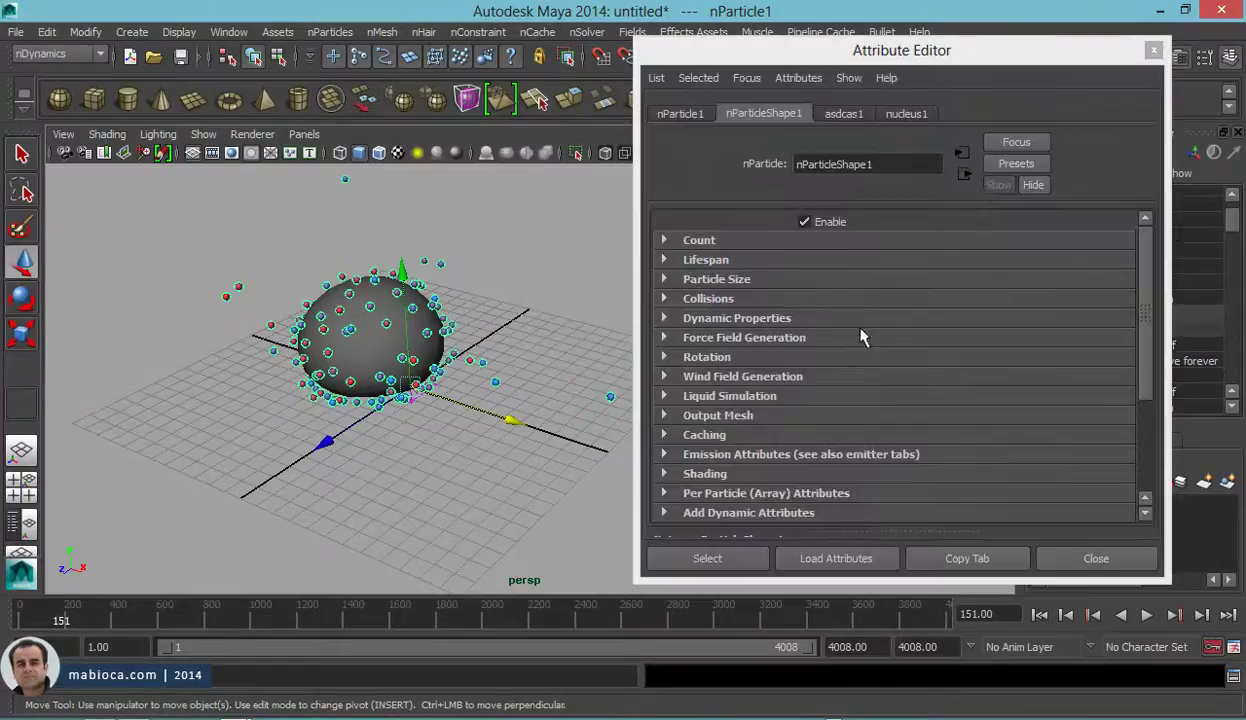
{"action": "left_click", "coordinate": [695, 298]}
{"action": "left_click", "coordinate": [700, 279]}
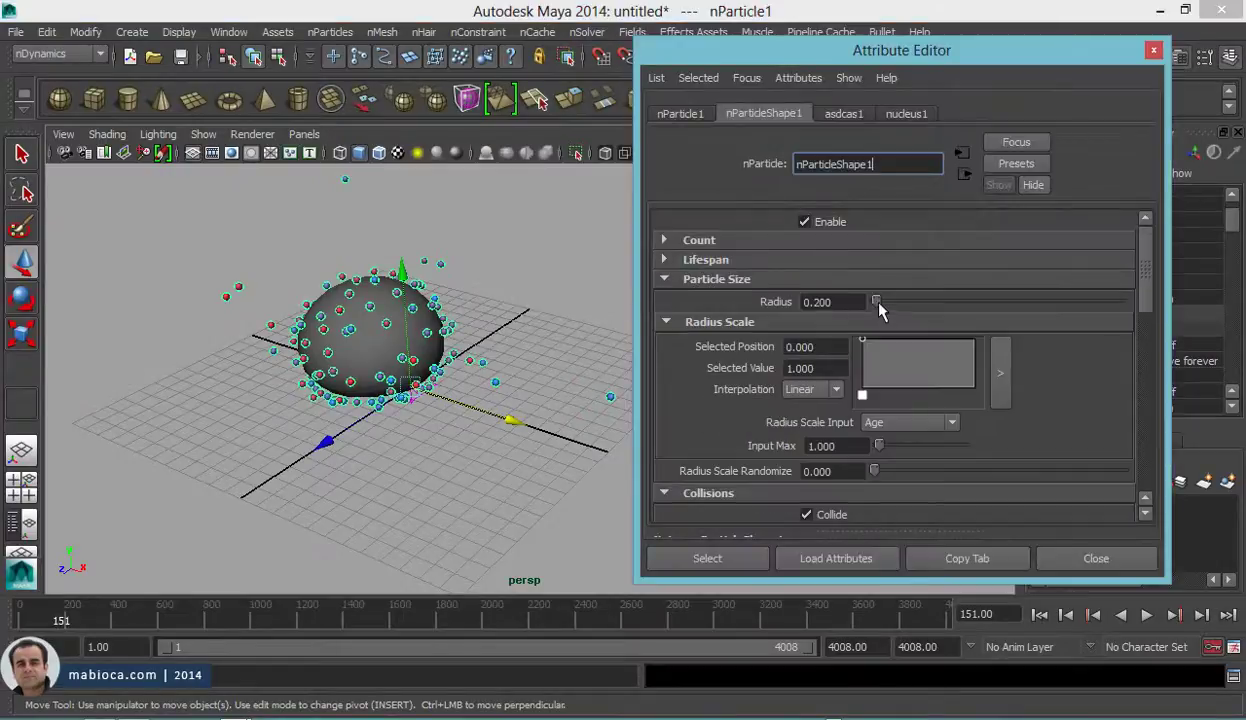
{"action": "left_click_drag", "start_coordinate": [876, 302], "coordinate": [878, 302]}
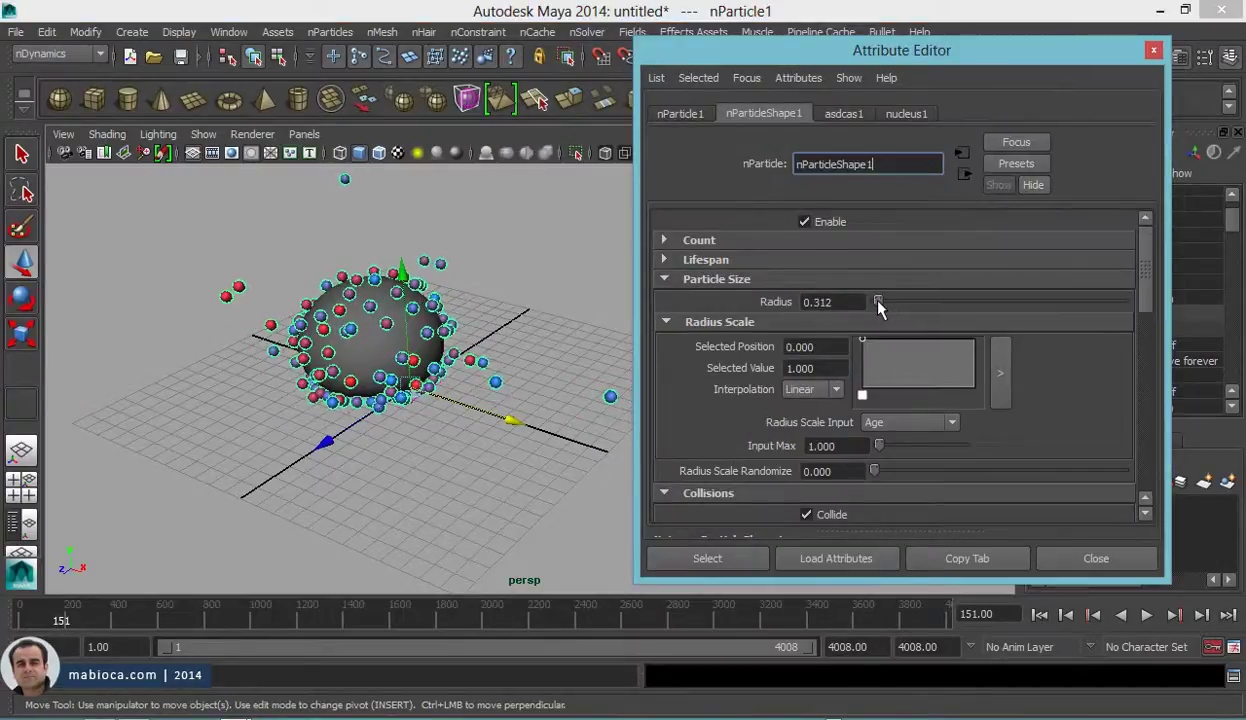
{"action": "scroll", "coordinate": [870, 420], "scroll_direction": "down", "scroll_amount": 3}
{"action": "left_click", "coordinate": [815, 359]}
Step: Browse the particles' Liquid Simulation, Wind Field Generation and Rotation attribute sections
{"action": "scroll", "coordinate": [868, 418], "scroll_direction": "down", "scroll_amount": 1}
{"action": "scroll", "coordinate": [868, 418], "scroll_direction": "down", "scroll_amount": 1}
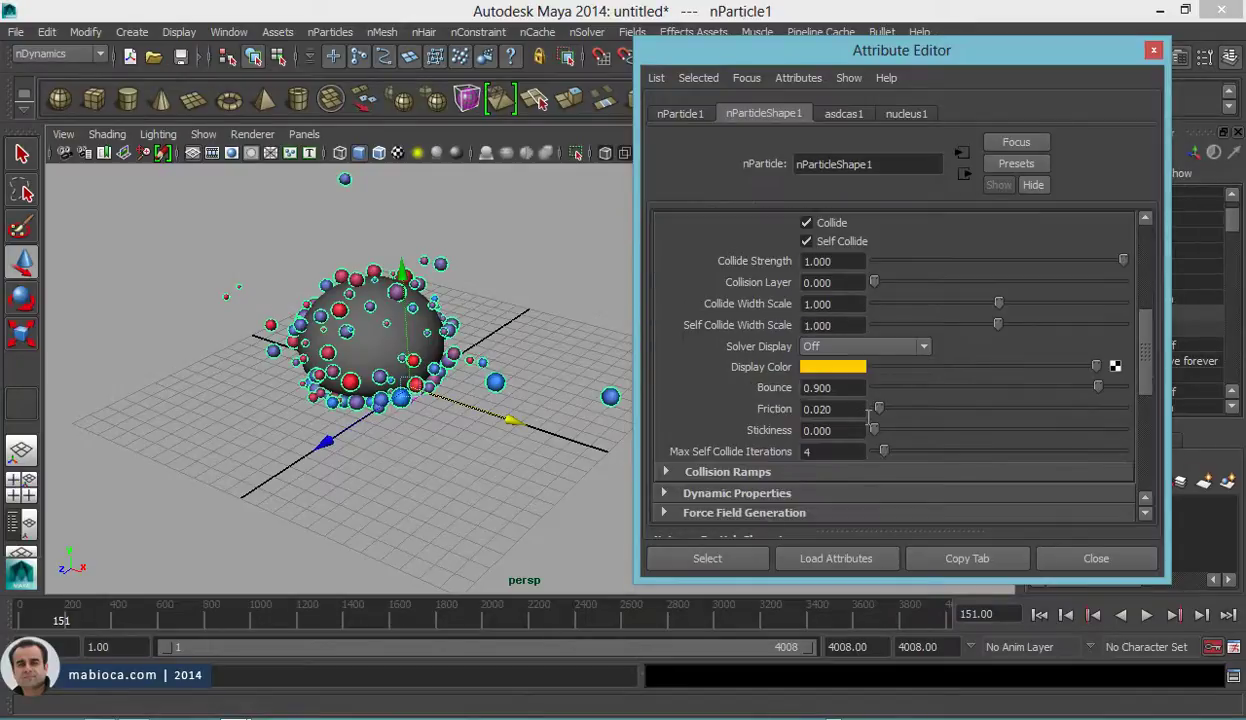
{"action": "scroll", "coordinate": [808, 480], "scroll_direction": "up", "scroll_amount": 4}
{"action": "scroll", "coordinate": [810, 470], "scroll_direction": "up", "scroll_amount": 1}
{"action": "scroll", "coordinate": [812, 465], "scroll_direction": "down", "scroll_amount": 1}
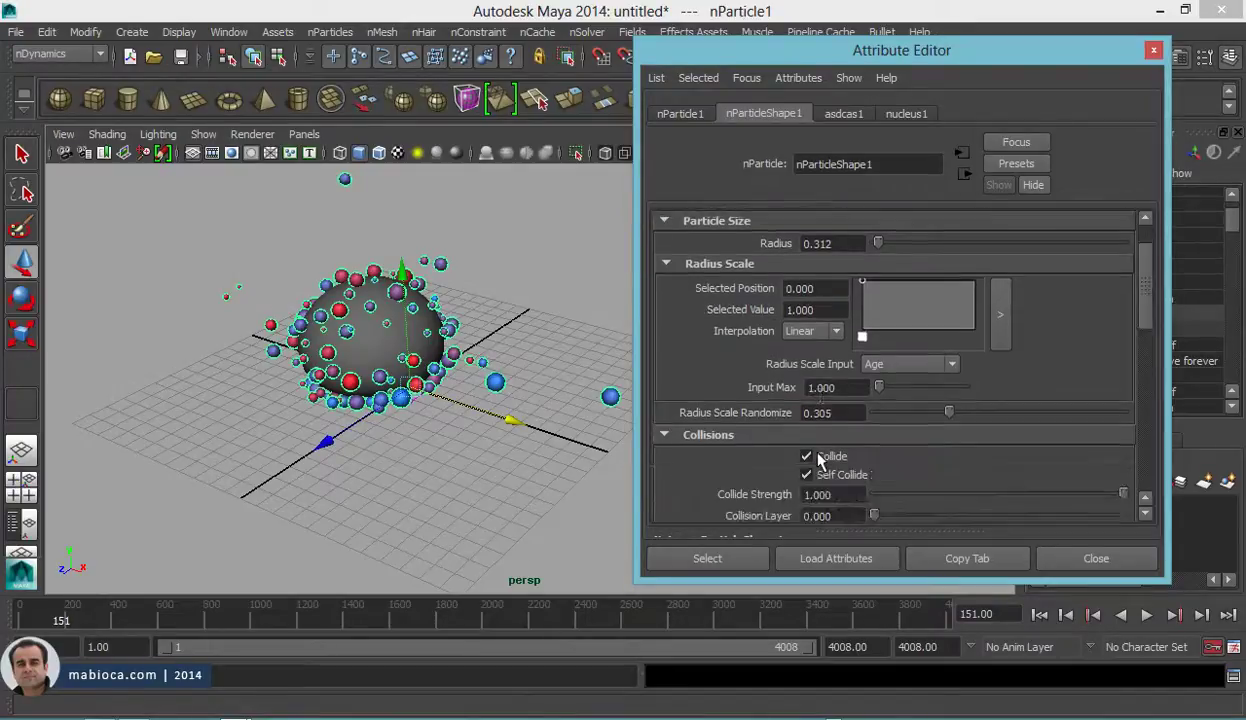
{"action": "scroll", "coordinate": [818, 458], "scroll_direction": "down", "scroll_amount": 5}
{"action": "scroll", "coordinate": [818, 458], "scroll_direction": "up", "scroll_amount": 1}
{"action": "scroll", "coordinate": [819, 455], "scroll_direction": "down", "scroll_amount": 2}
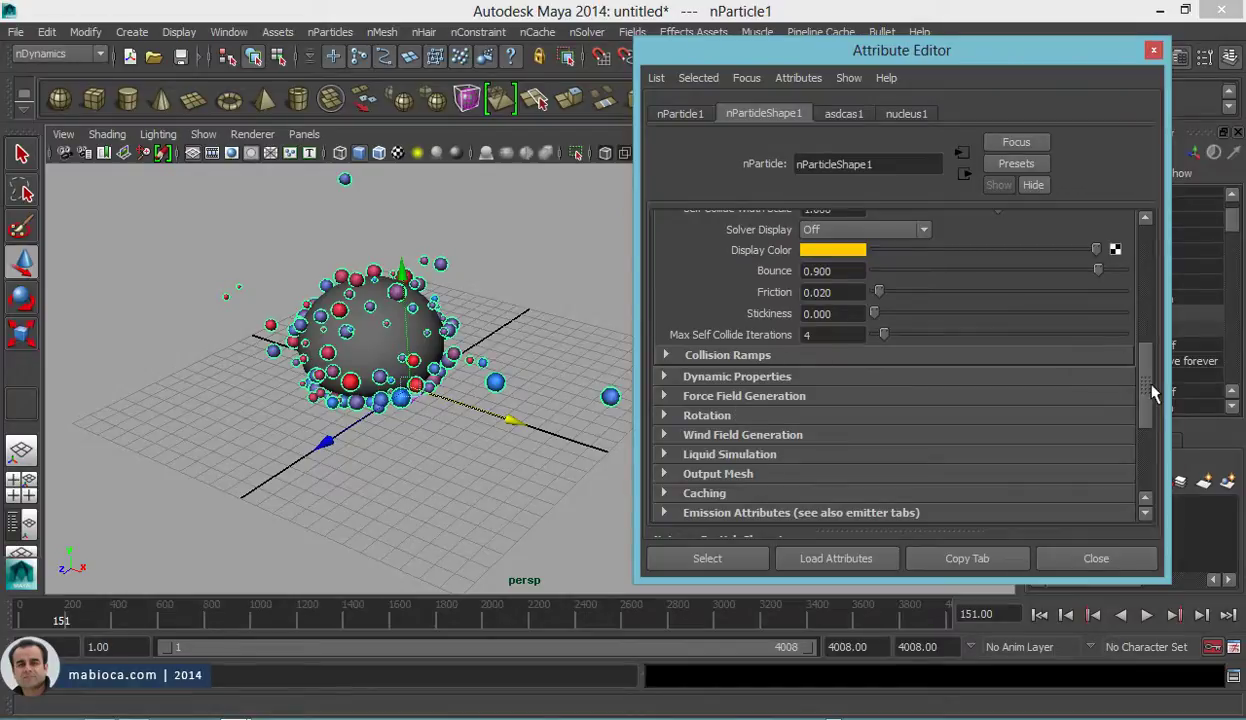
{"action": "left_click_drag", "start_coordinate": [1152, 393], "coordinate": [1148, 411]}
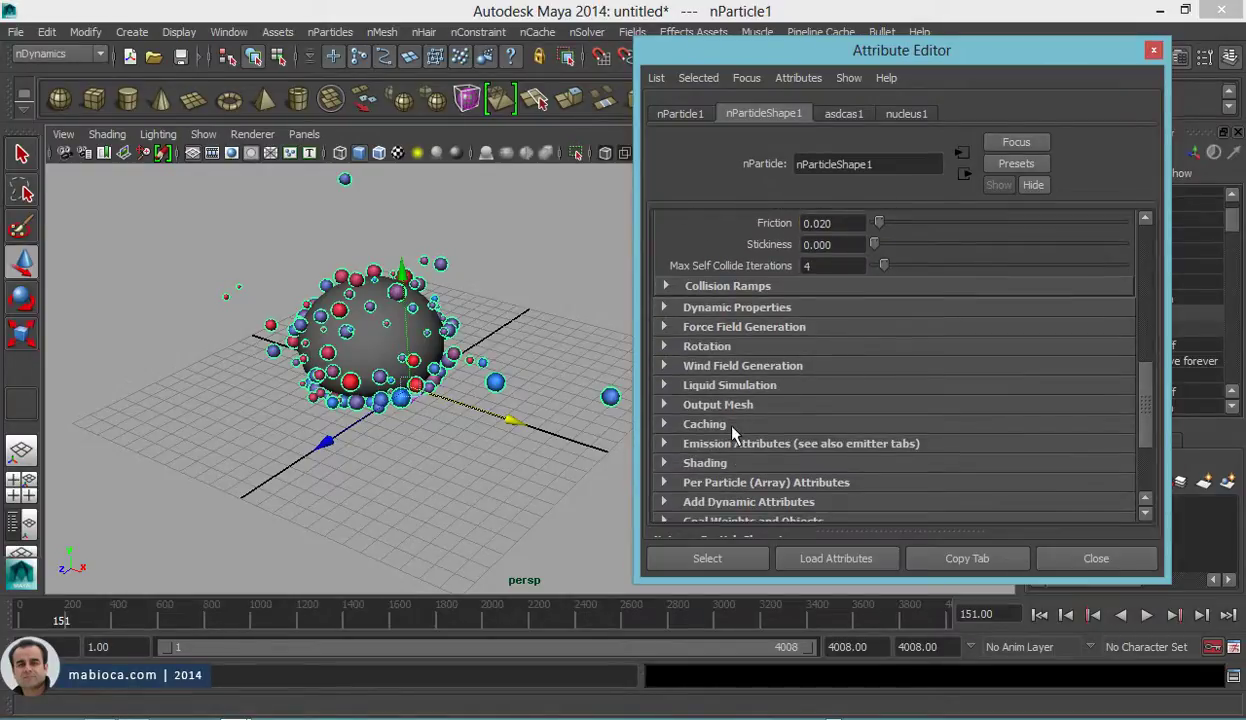
{"action": "scroll", "coordinate": [760, 458], "scroll_direction": "down", "scroll_amount": 3}
{"action": "left_click", "coordinate": [742, 260]}
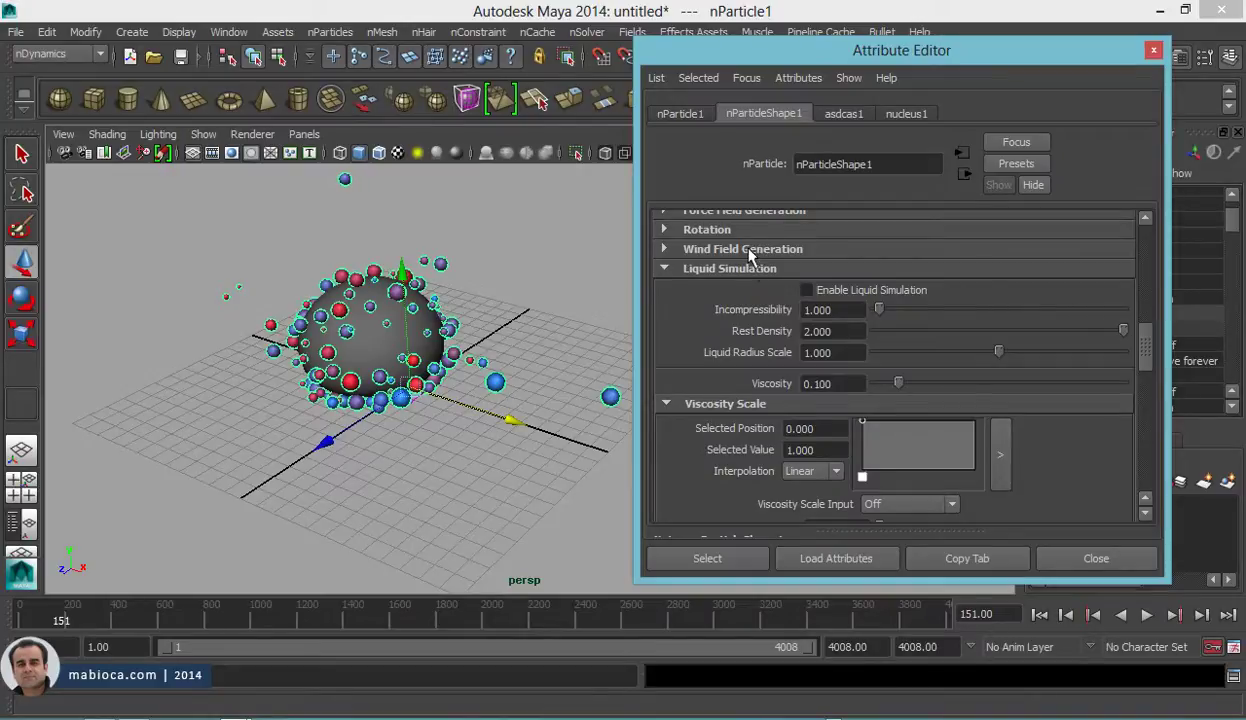
{"action": "left_click", "coordinate": [750, 250]}
{"action": "left_click", "coordinate": [752, 229]}
{"action": "scroll", "coordinate": [756, 285], "scroll_direction": "up", "scroll_amount": 1}
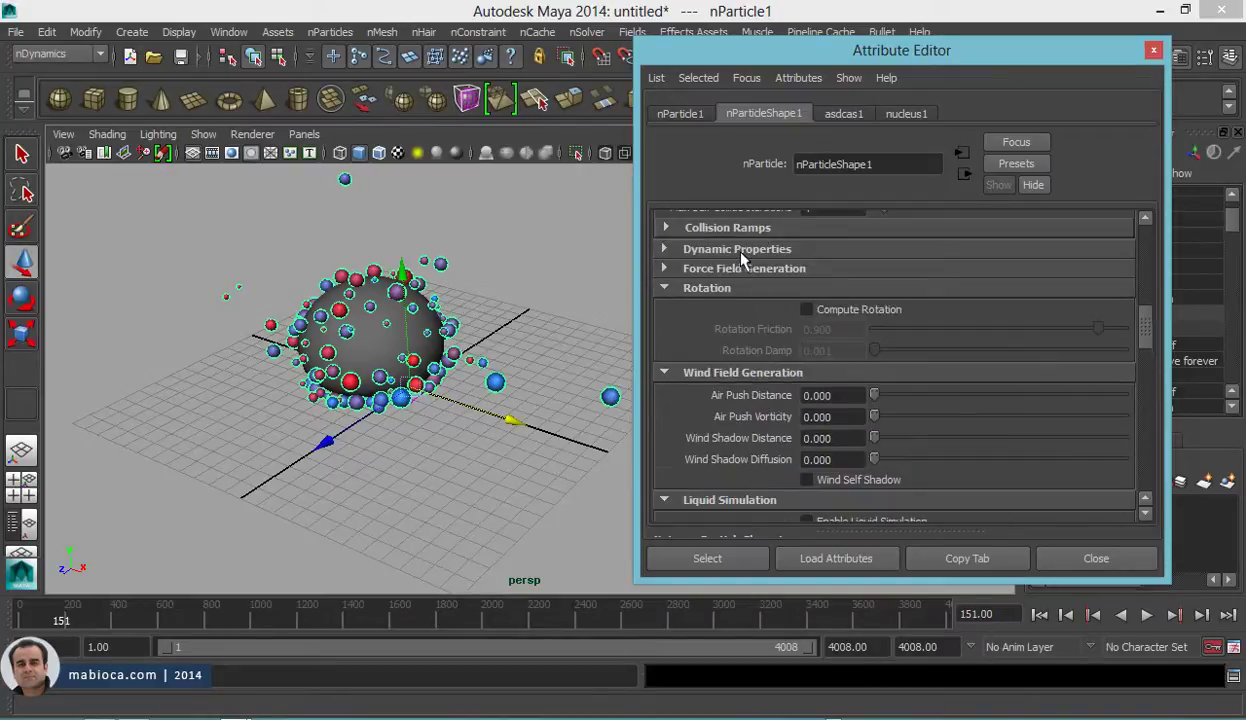
Step: Set the nParticles' Mass to 2 and Mass Scale Randomize to 0.551, then replay
{"action": "left_click", "coordinate": [742, 255]}
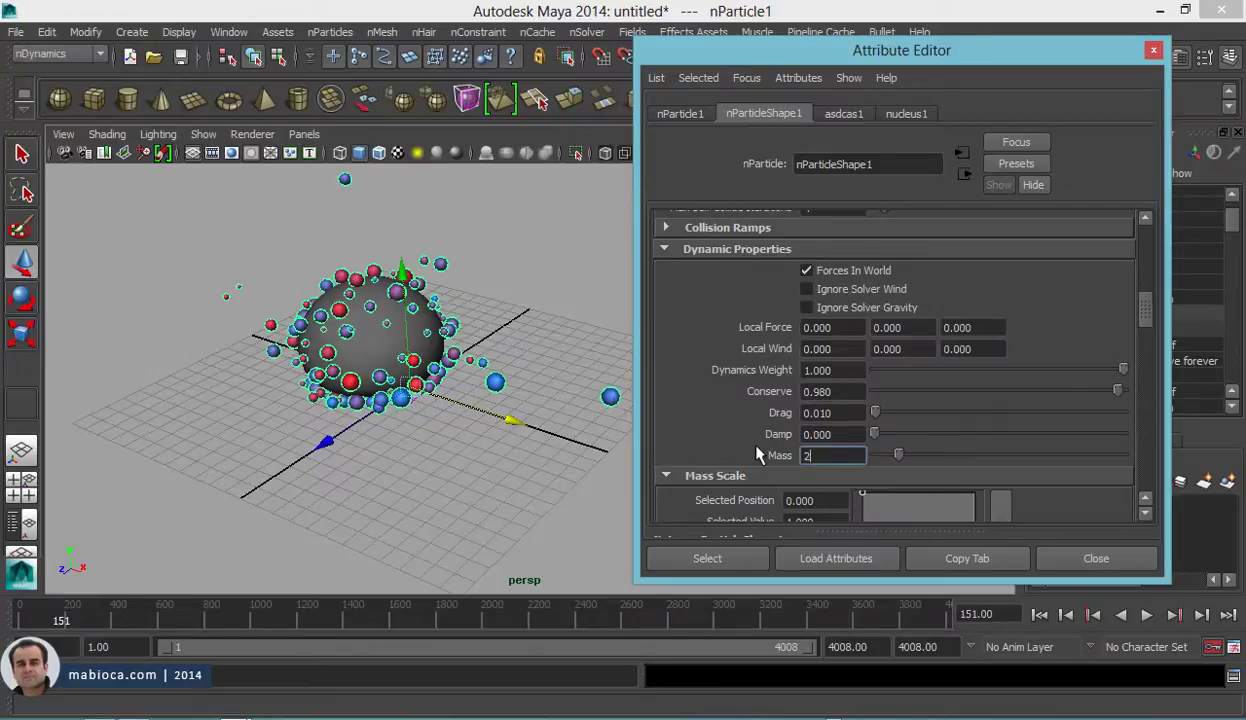
{"action": "scroll", "coordinate": [930, 440], "scroll_direction": "down", "scroll_amount": 2}
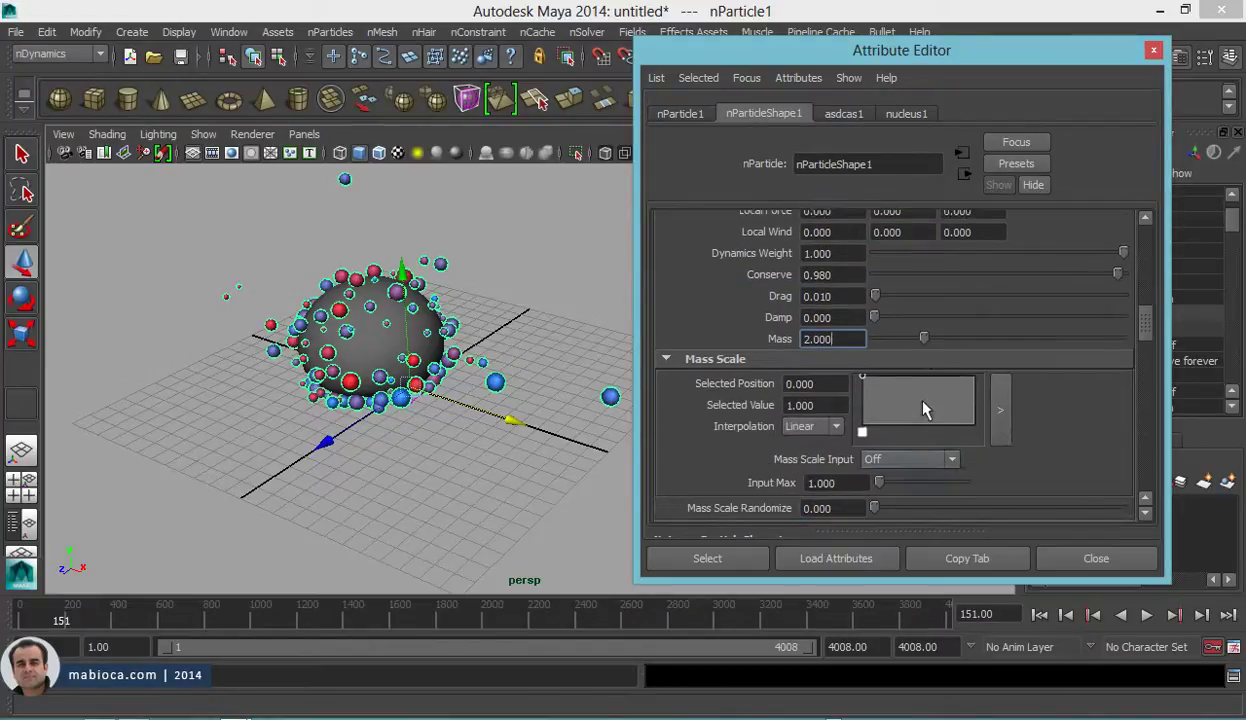
{"action": "scroll", "coordinate": [923, 409], "scroll_direction": "down", "scroll_amount": 1}
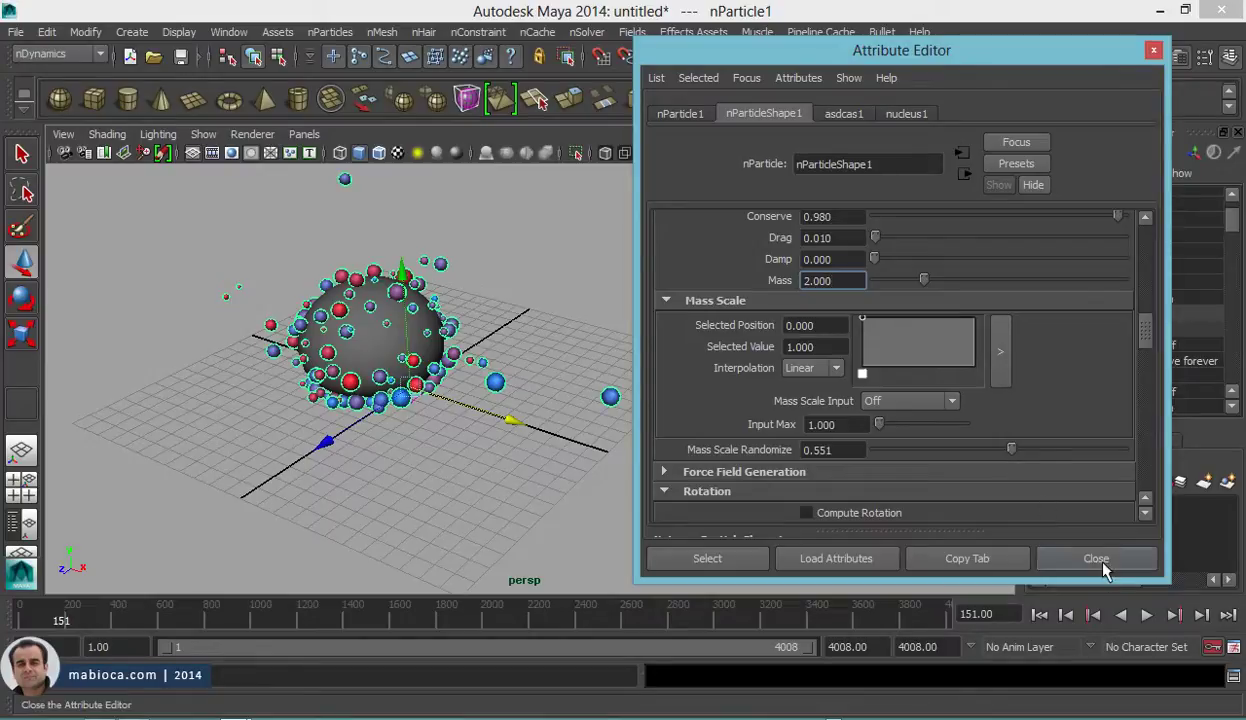
{"action": "left_click", "coordinate": [1103, 566]}
{"action": "left_click", "coordinate": [1040, 615]}
{"action": "left_click", "coordinate": [1146, 615]}
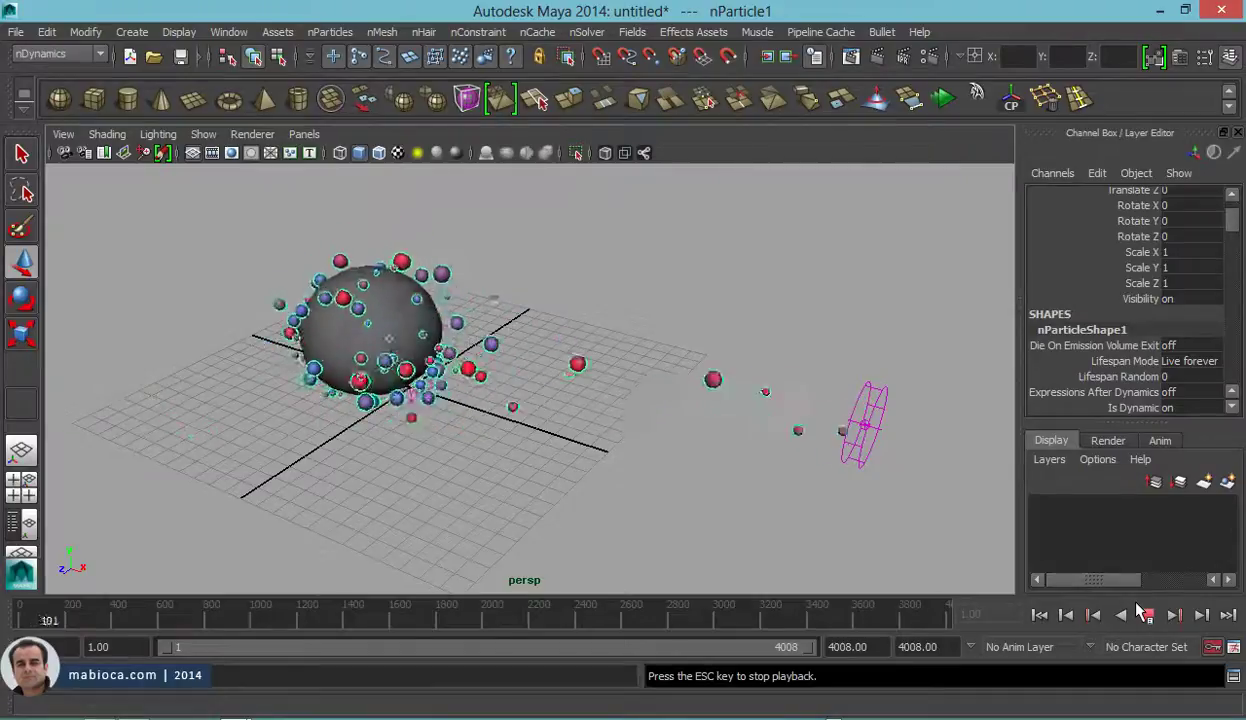
Step: Stop at frame 125 and set the nCloth sphere's Stretch Resistance to 0.5
{"action": "left_click", "coordinate": [1146, 615]}
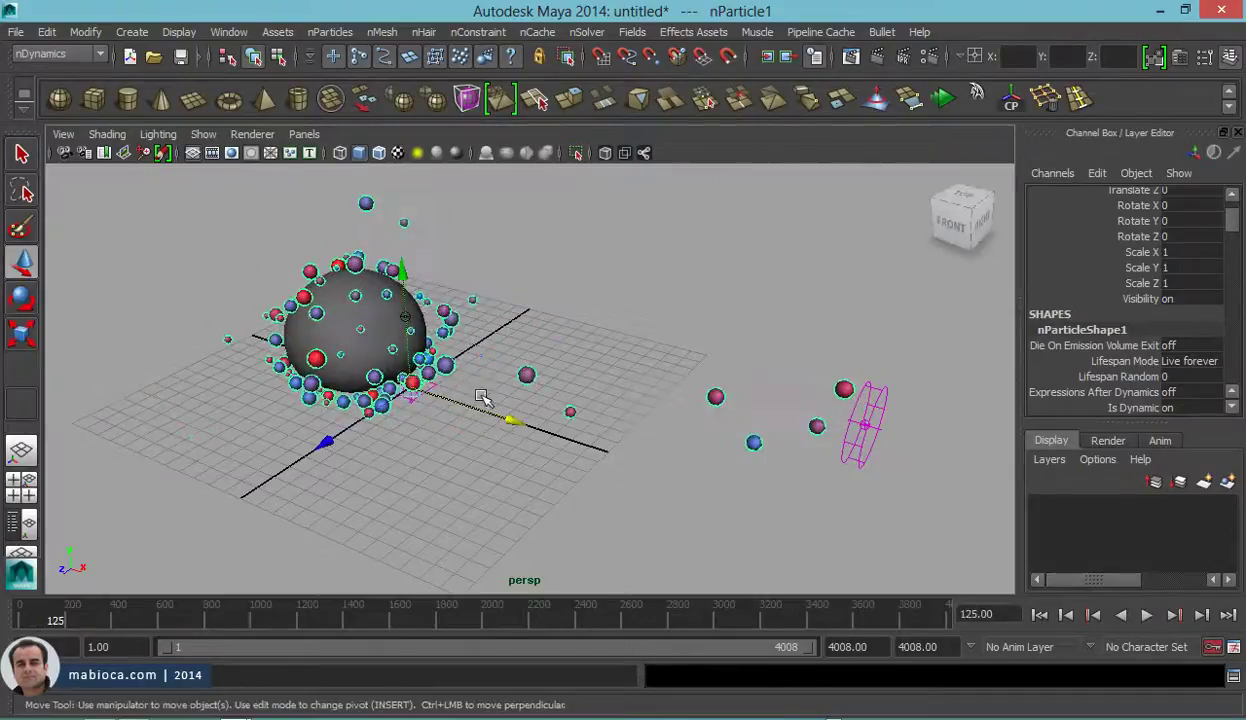
{"action": "left_click", "coordinate": [363, 344]}
{"action": "key", "text": "ctrl+a"}
{"action": "scroll", "coordinate": [835, 364], "scroll_direction": "up", "scroll_amount": 3}
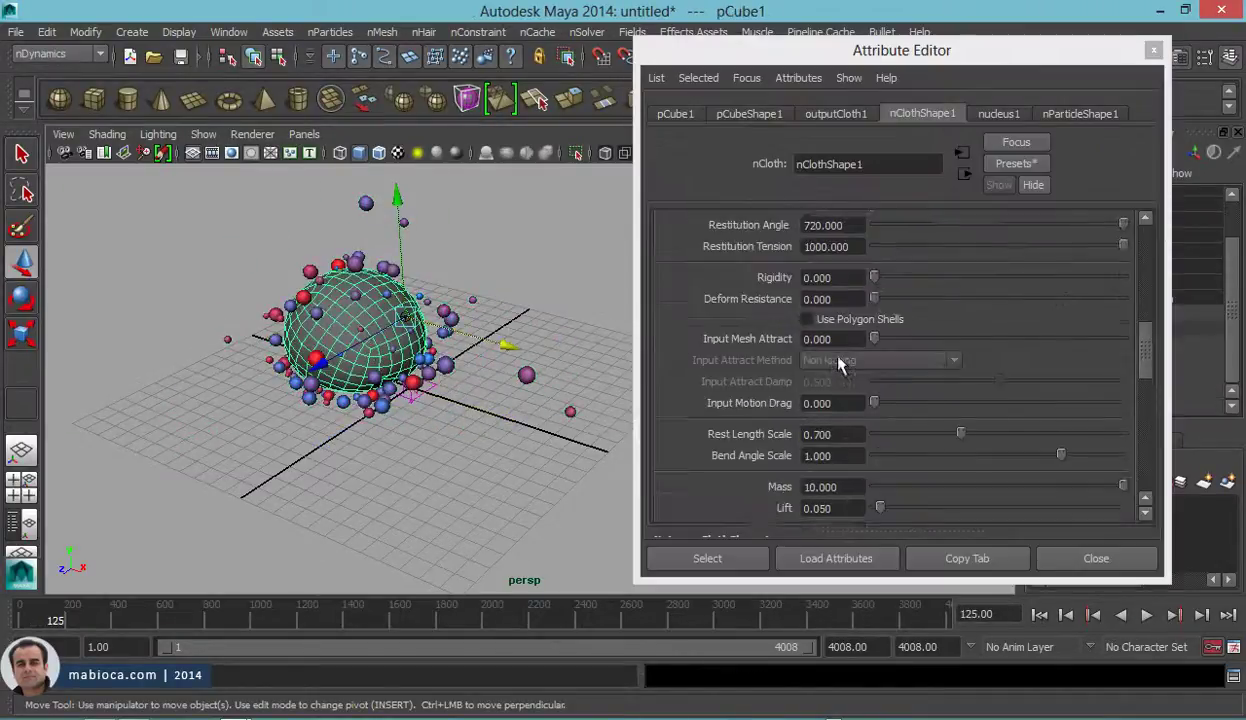
{"action": "scroll", "coordinate": [830, 356], "scroll_direction": "up", "scroll_amount": 4}
{"action": "scroll", "coordinate": [823, 348], "scroll_direction": "up", "scroll_amount": 3}
{"action": "left_click", "coordinate": [849, 400]}
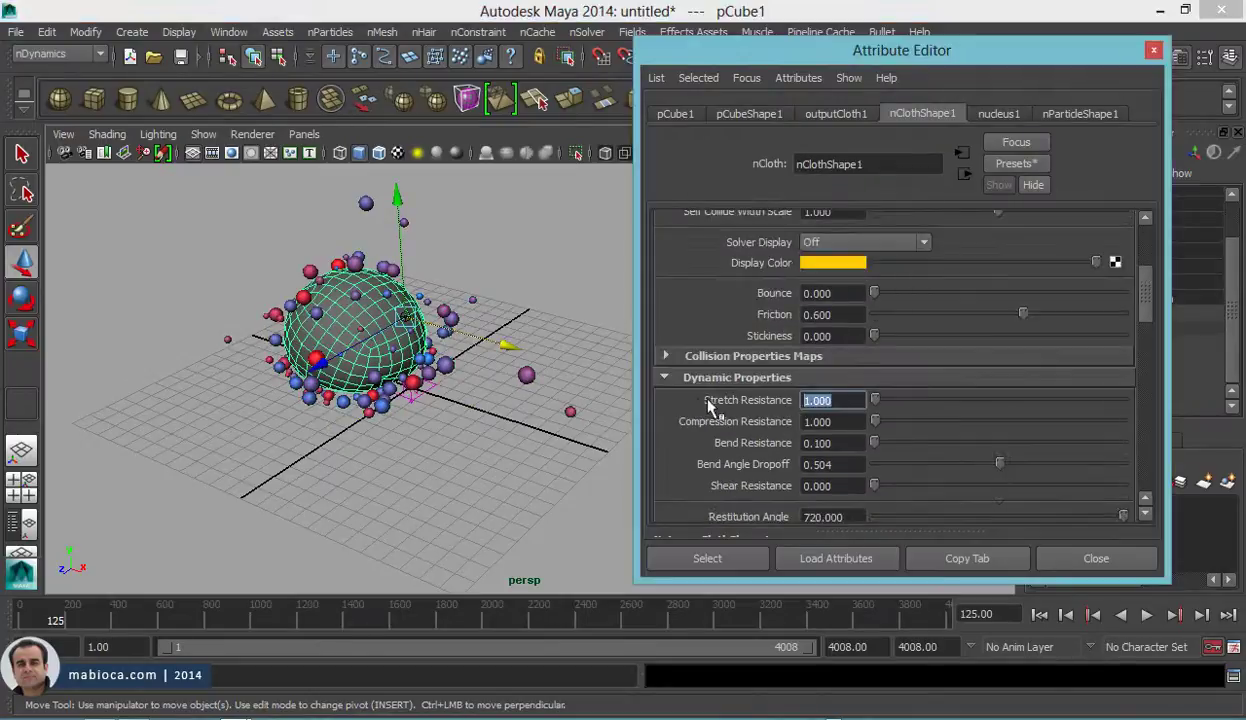
{"action": "scroll", "coordinate": [865, 420], "scroll_direction": "down", "scroll_amount": 3}
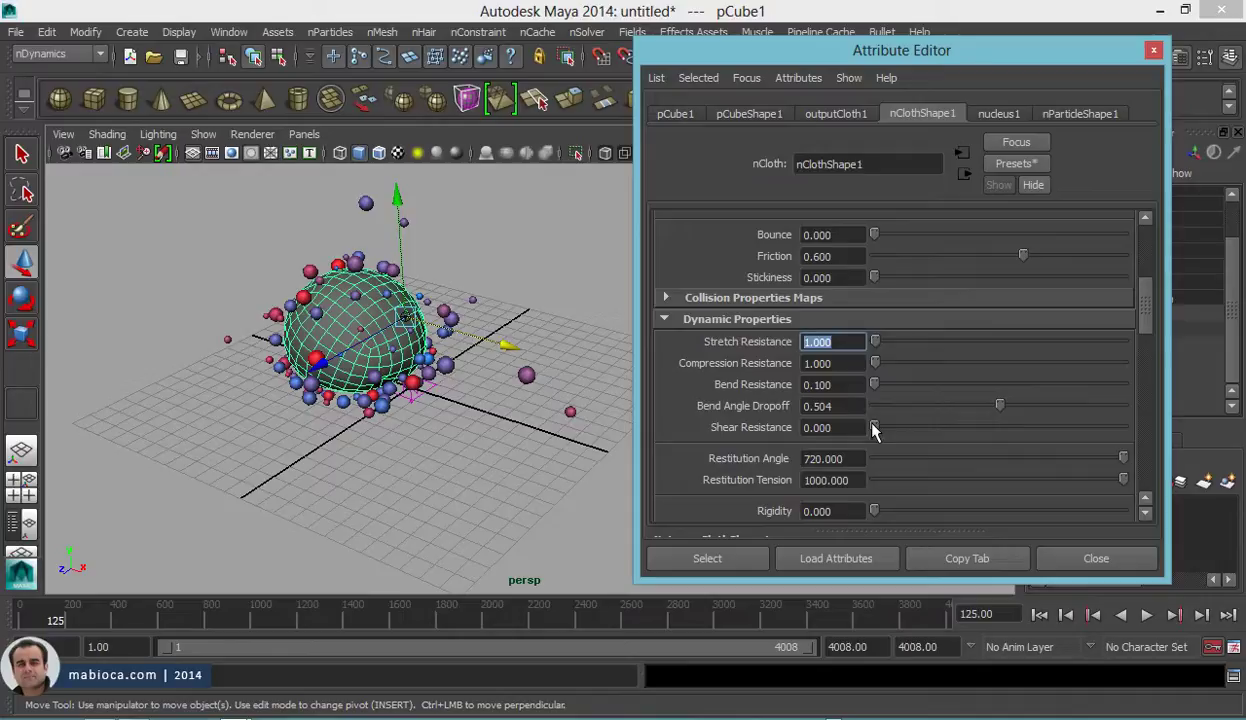
{"action": "type", "text": ".5"}
Step: Set Compression 0.25, Bend 0.05 and Rest Length Scale 0.9, then replay from frame 1
{"action": "key", "text": "Tab"}
{"action": "type", "text": "."}
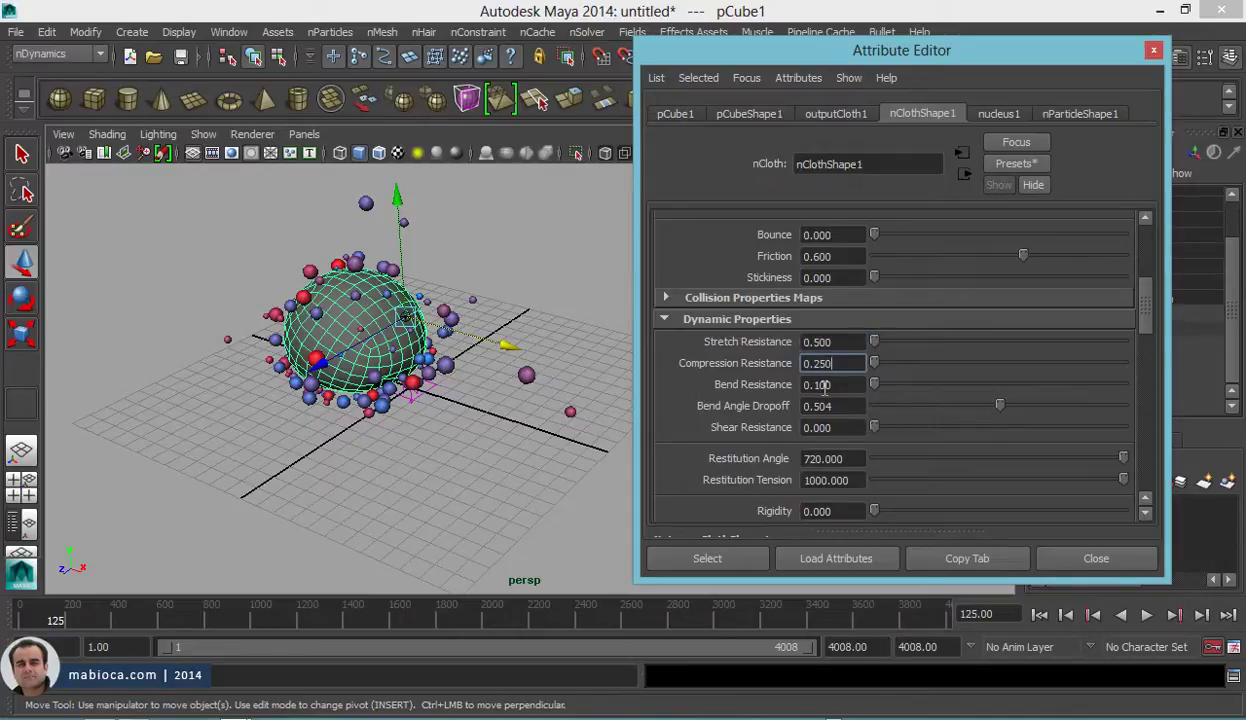
{"action": "type", "text": "1"}
{"action": "type", "text": "0.050"}
{"action": "key", "text": "Return"}
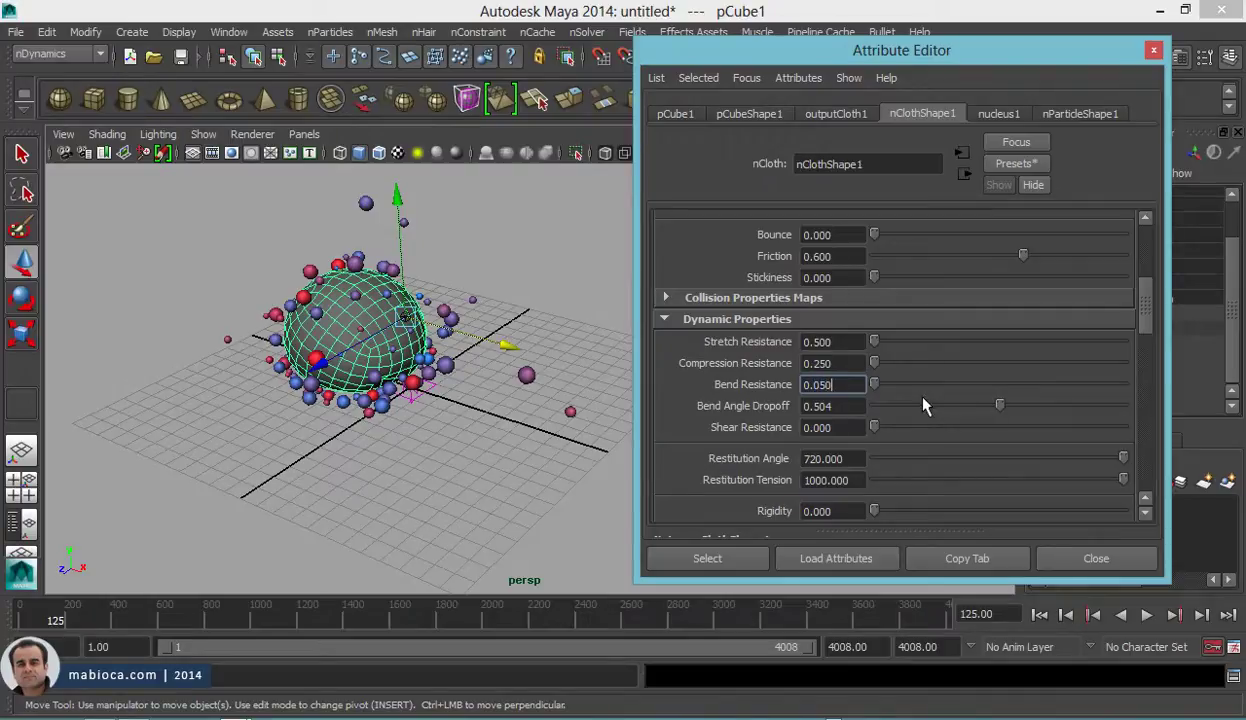
{"action": "scroll", "coordinate": [950, 395], "scroll_direction": "down", "scroll_amount": 3}
{"action": "scroll", "coordinate": [968, 403], "scroll_direction": "down", "scroll_amount": 1}
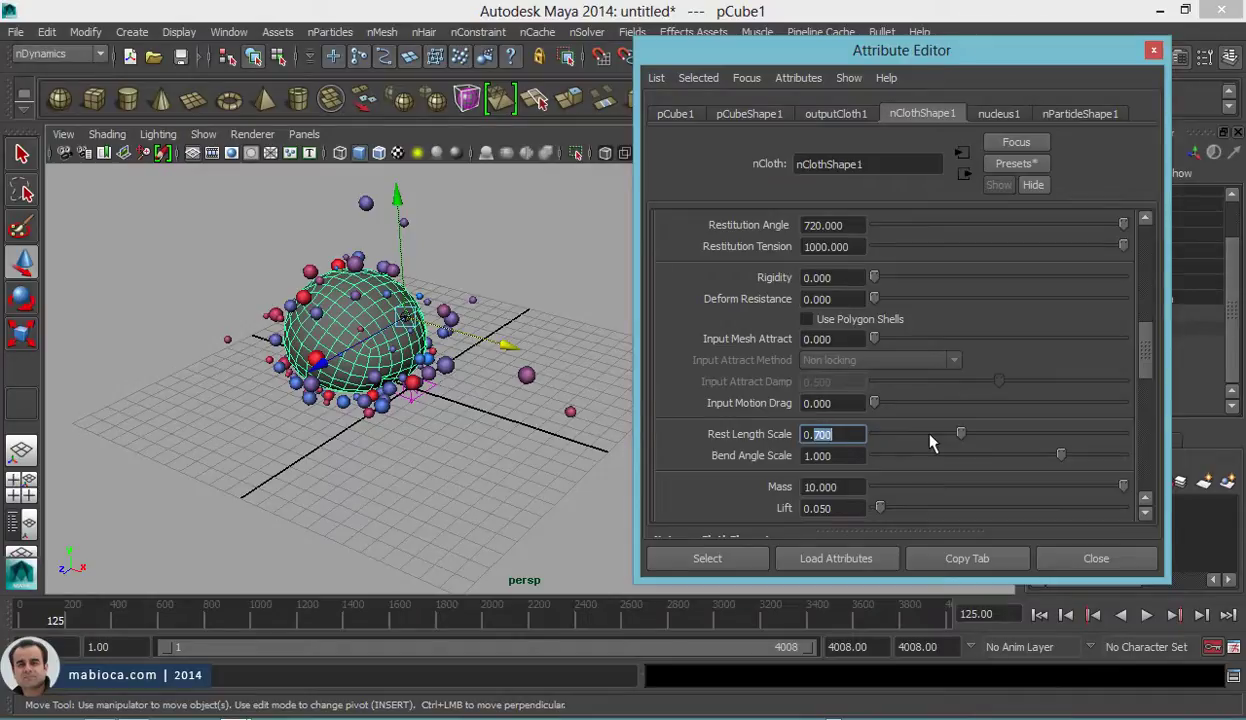
{"action": "type", "text": "0.900"}
{"action": "key", "text": "Return"}
{"action": "left_click", "coordinate": [1040, 614]}
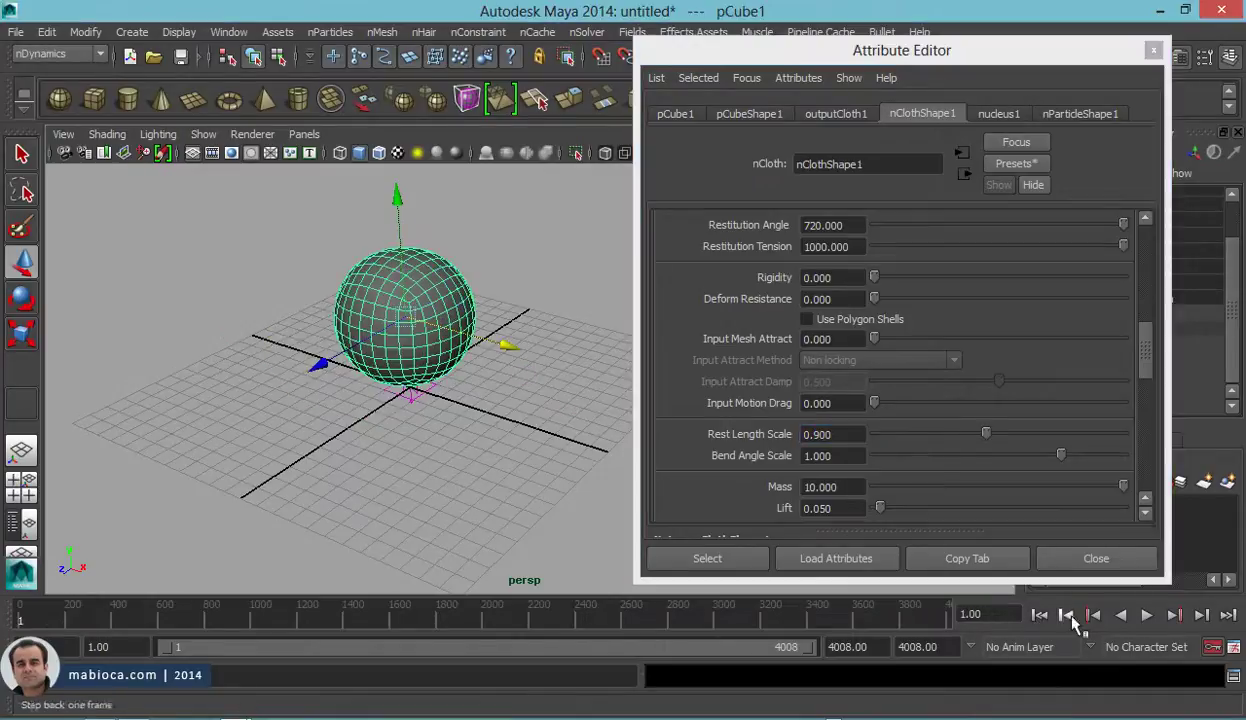
{"action": "left_click", "coordinate": [1147, 614]}
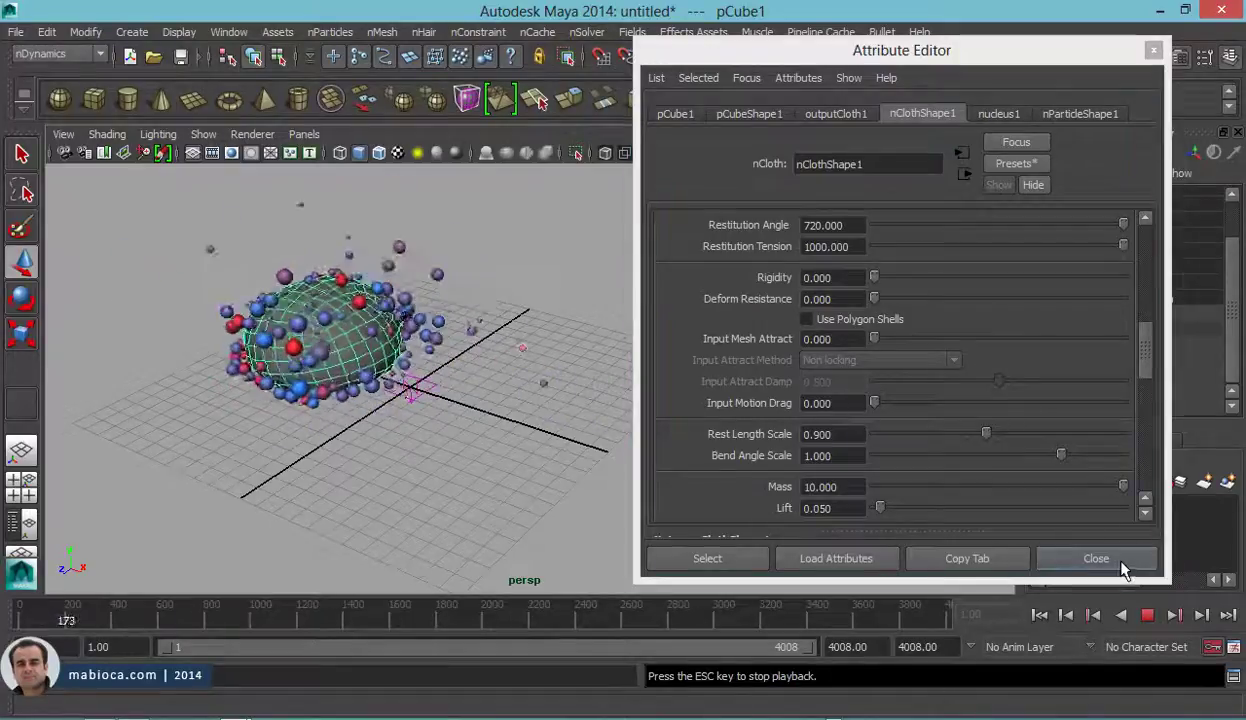
Step: Close the cloth attributes, stop playback at frame 391 and frame the whole scene
{"action": "left_click", "coordinate": [1122, 561]}
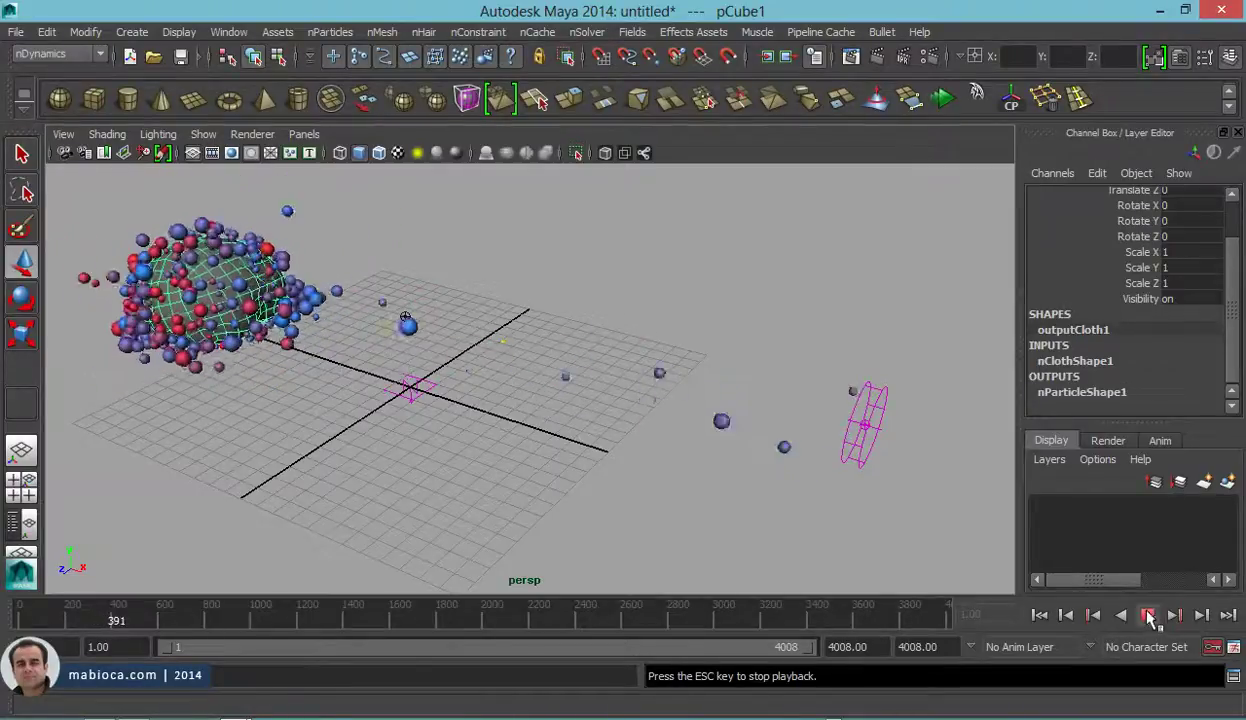
{"action": "left_click", "coordinate": [1147, 616]}
{"action": "left_click", "coordinate": [306, 134]}
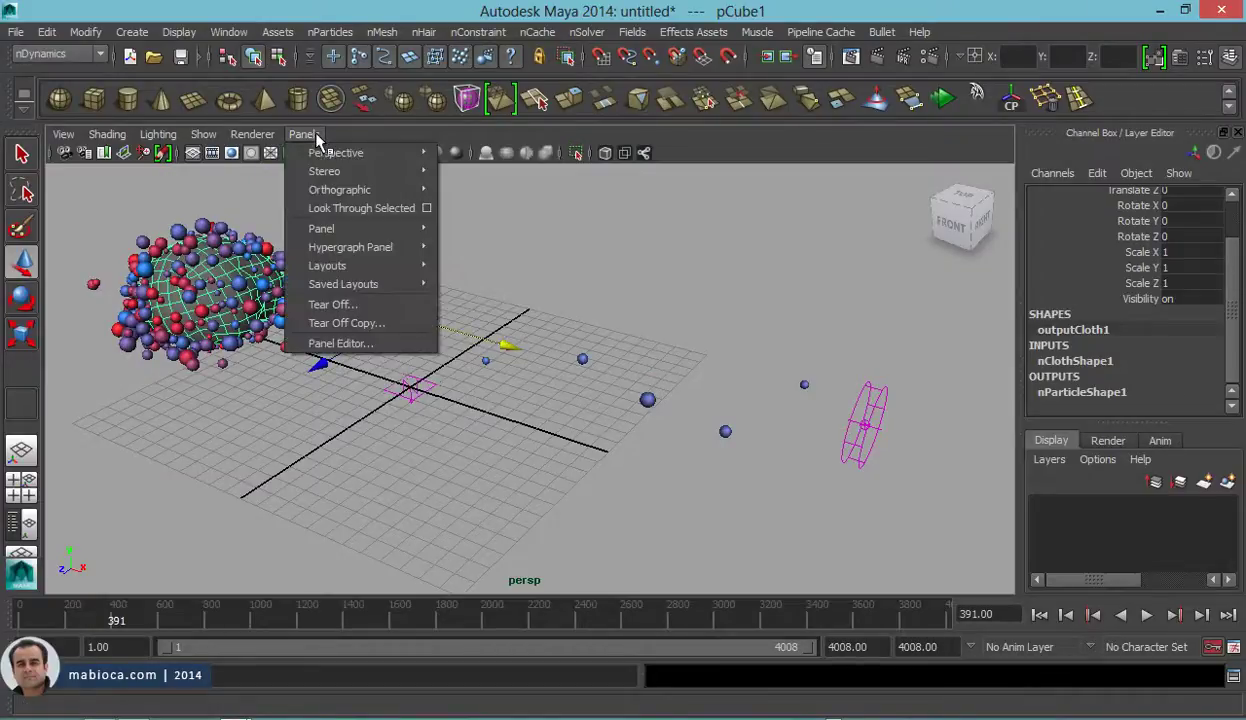
{"action": "left_click", "coordinate": [300, 8]}
{"action": "key", "text": "f"}
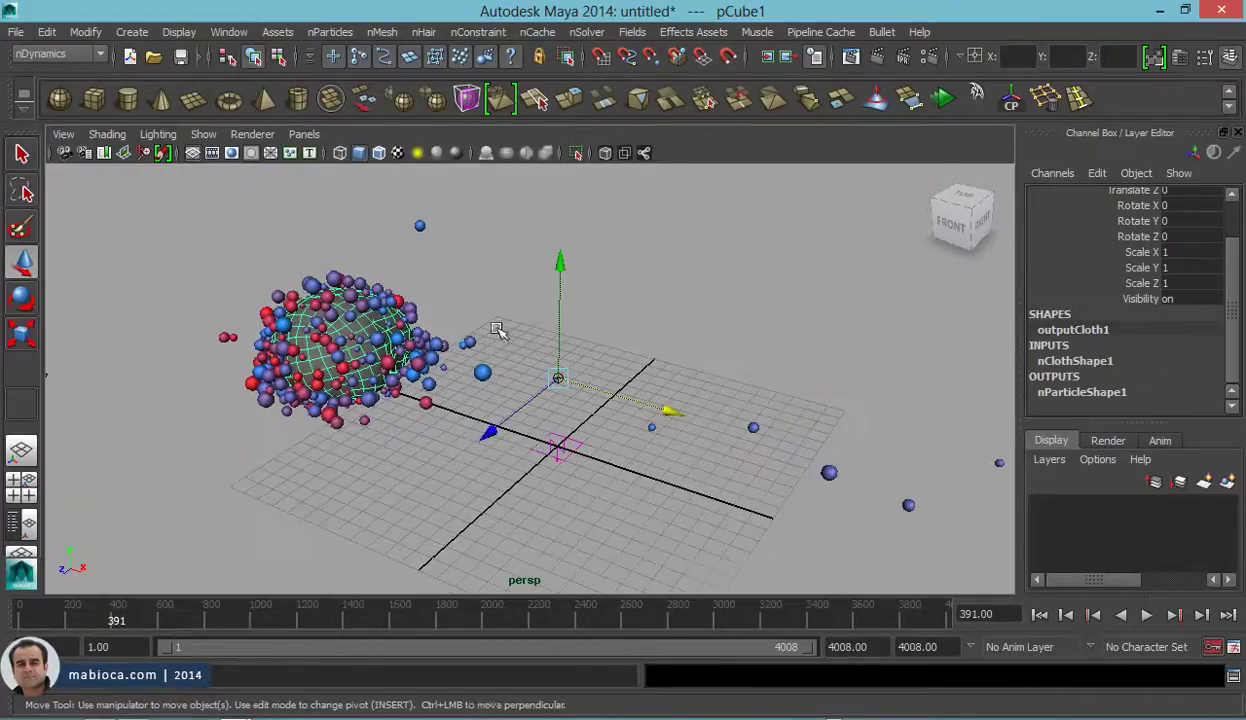
{"action": "left_click", "coordinate": [155, 57]}
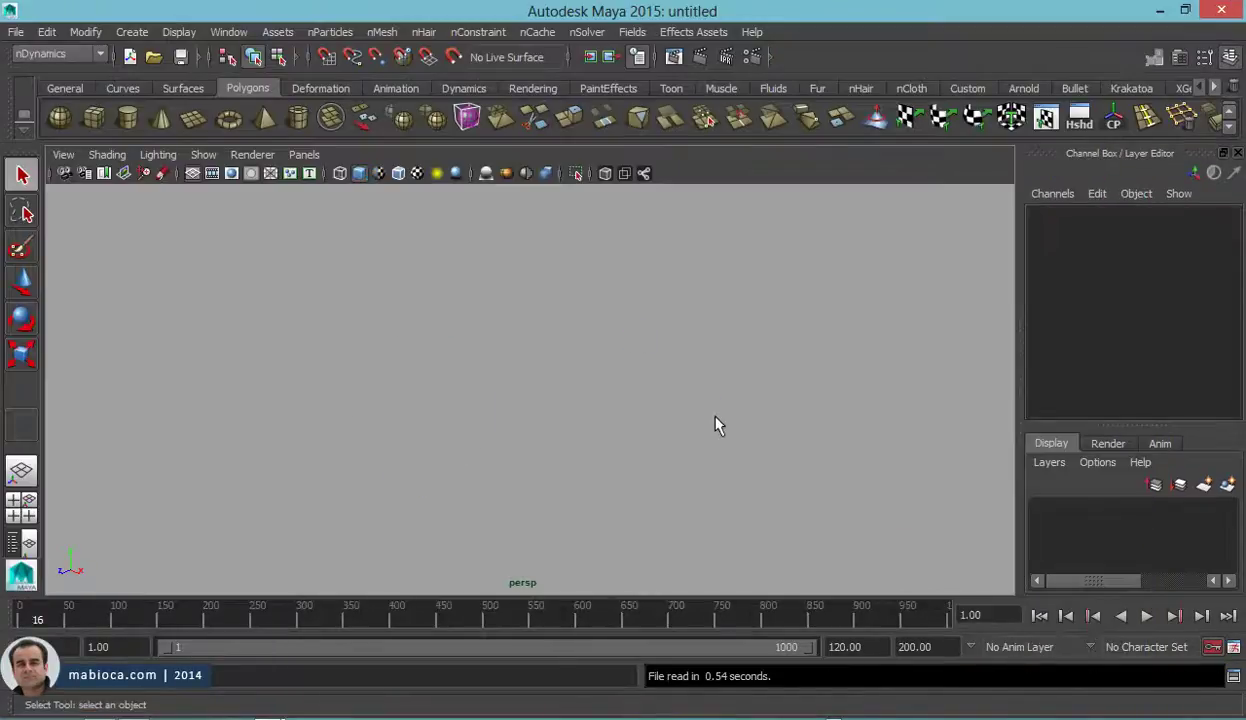
Step: Orbit around the finished Maya 2015 example and play it, watching particles gather on the sphere
{"action": "left_click_drag", "start_coordinate": [543, 452], "coordinate": [655, 458], "text": "alt"}
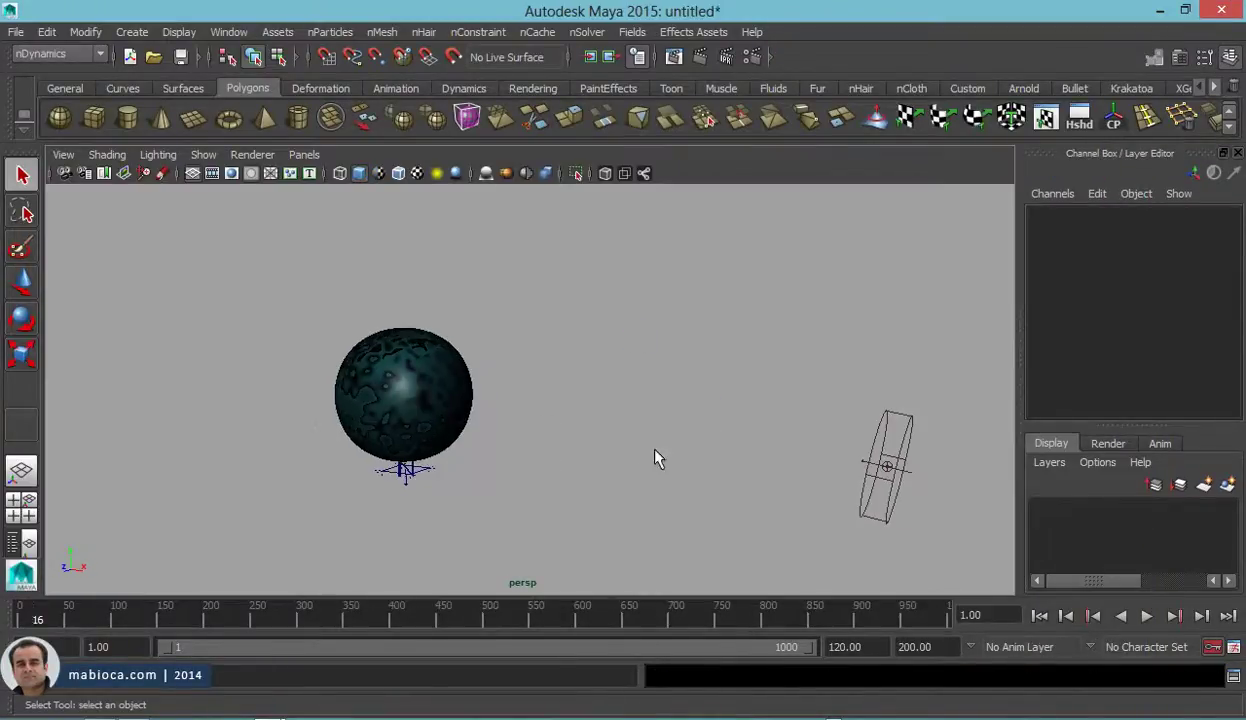
{"action": "mouse_move", "coordinate": [553, 440]}
{"action": "left_mouse_down", "text": "alt"}
{"action": "mouse_move", "coordinate": [545, 446]}
{"action": "mouse_move", "coordinate": [608, 440]}
{"action": "left_mouse_up", "text": "alt"}
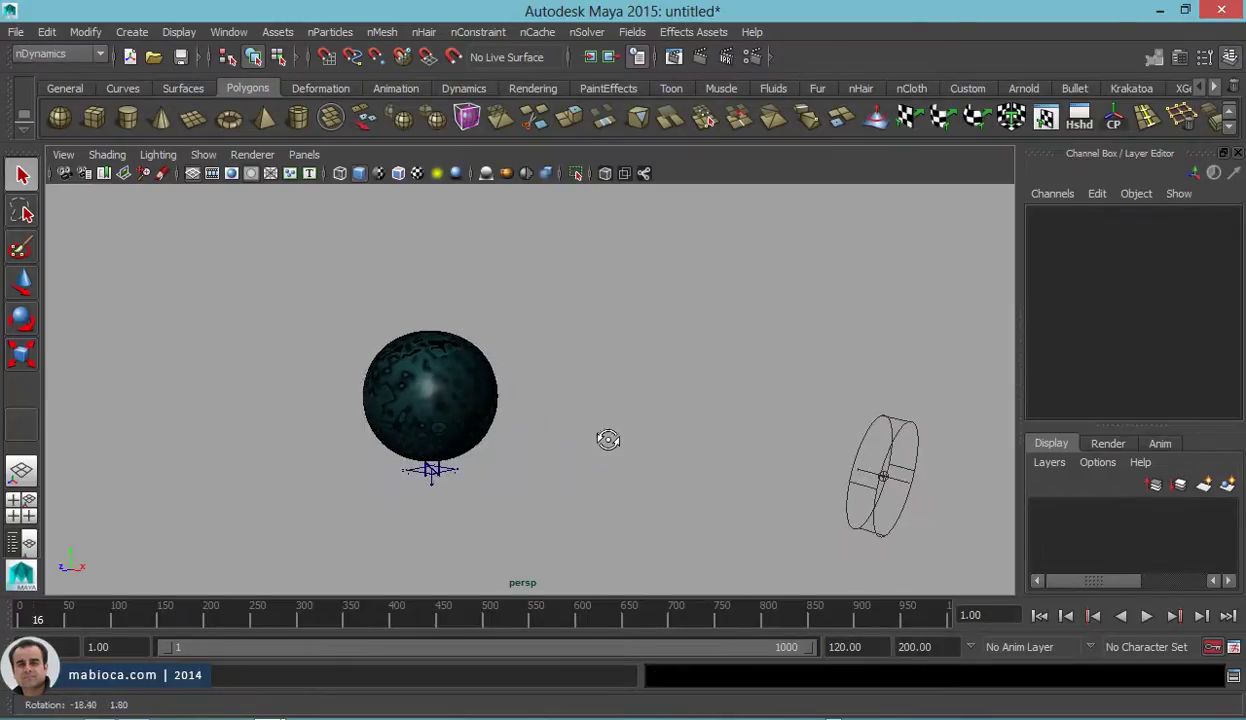
{"action": "left_click", "coordinate": [1146, 616]}
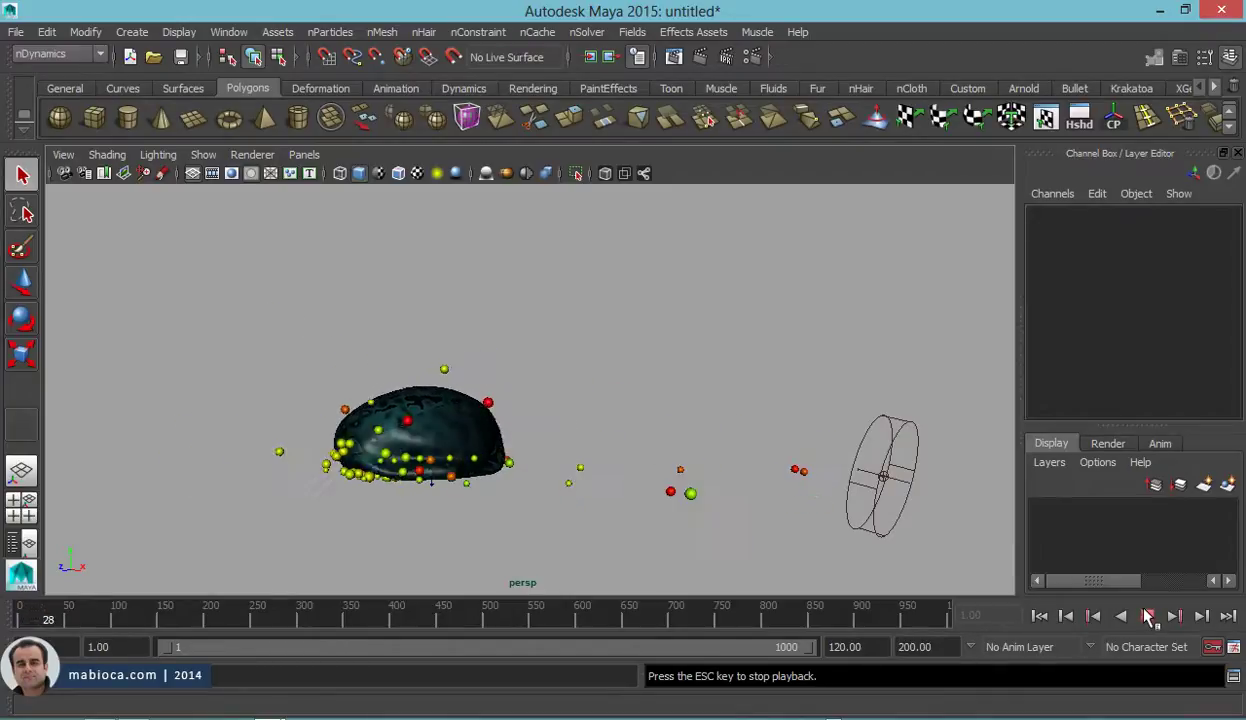
{"action": "left_click", "coordinate": [1153, 615]}
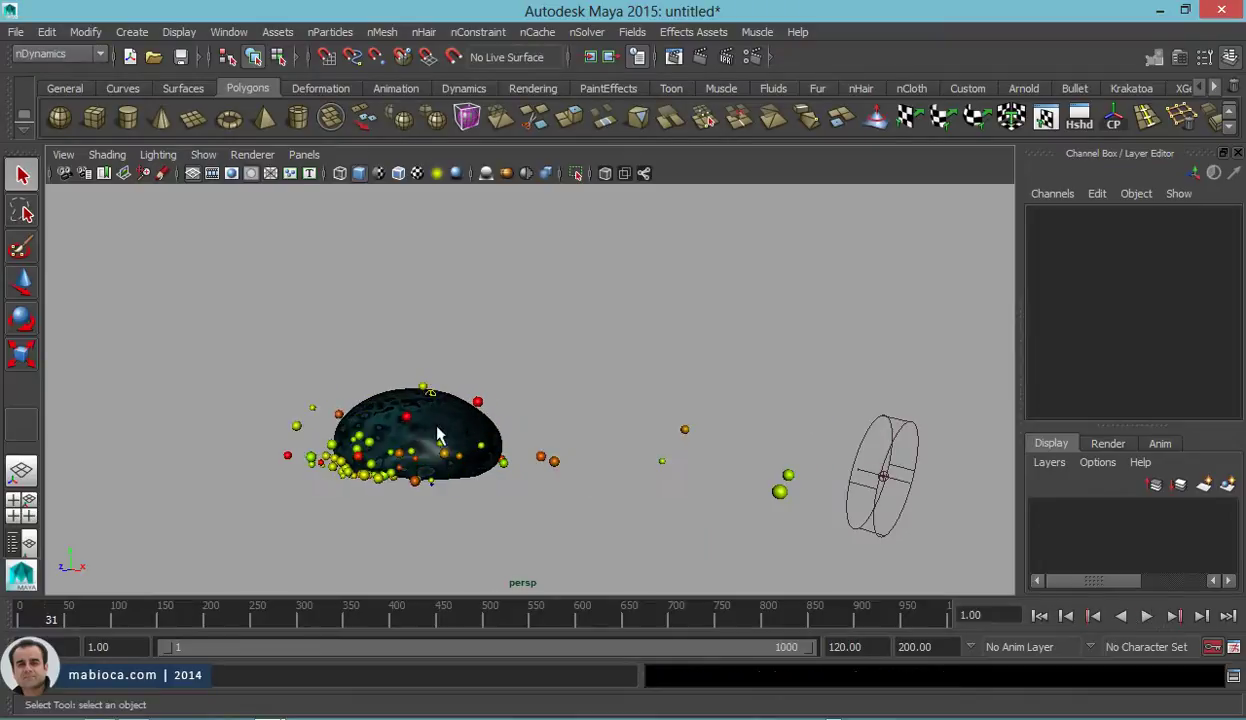
{"action": "left_click", "coordinate": [437, 438]}
{"action": "left_click", "coordinate": [1000, 548]}
{"action": "left_click", "coordinate": [1147, 617]}
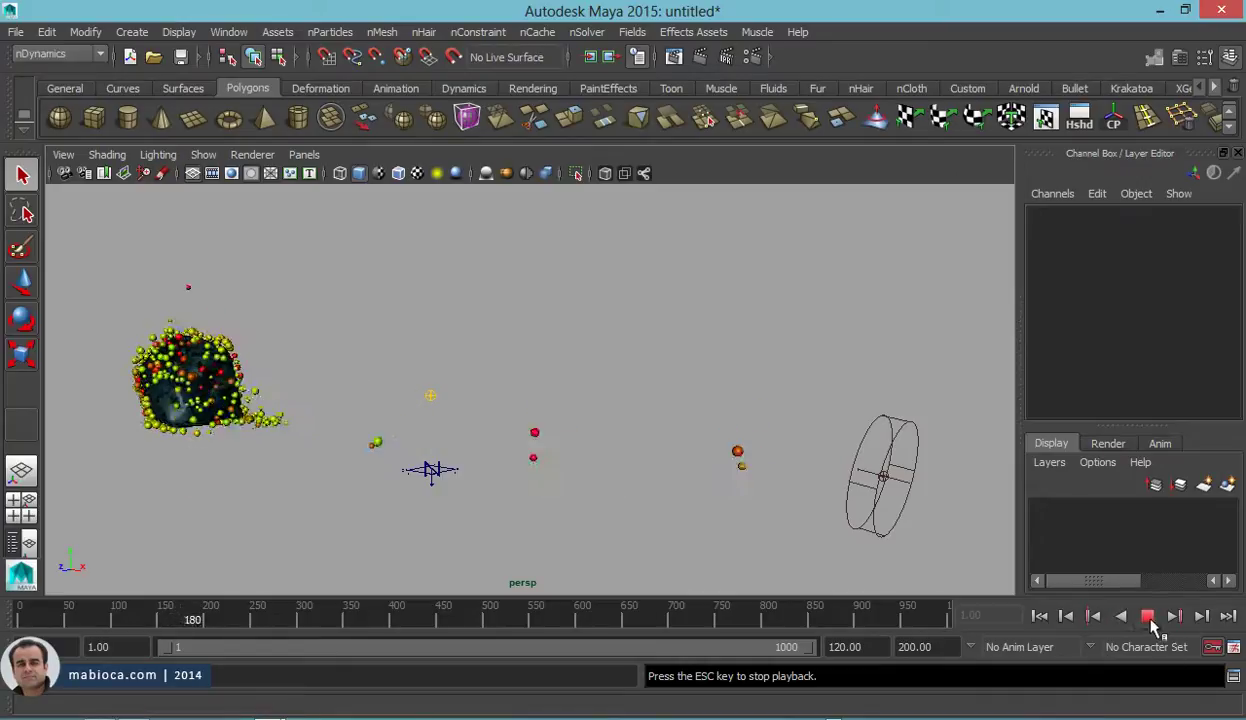
Step: Stop the Maya example playback before viewing the blast6.avi playblast
{"action": "left_click", "coordinate": [1148, 616]}
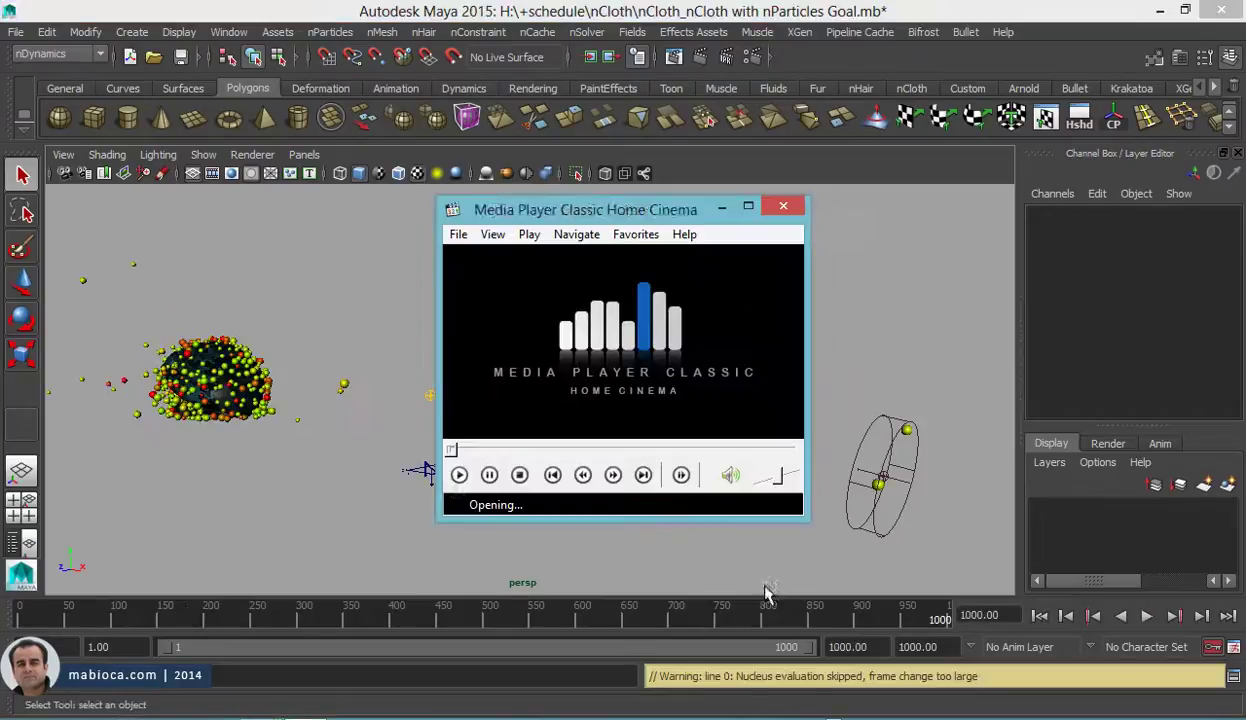